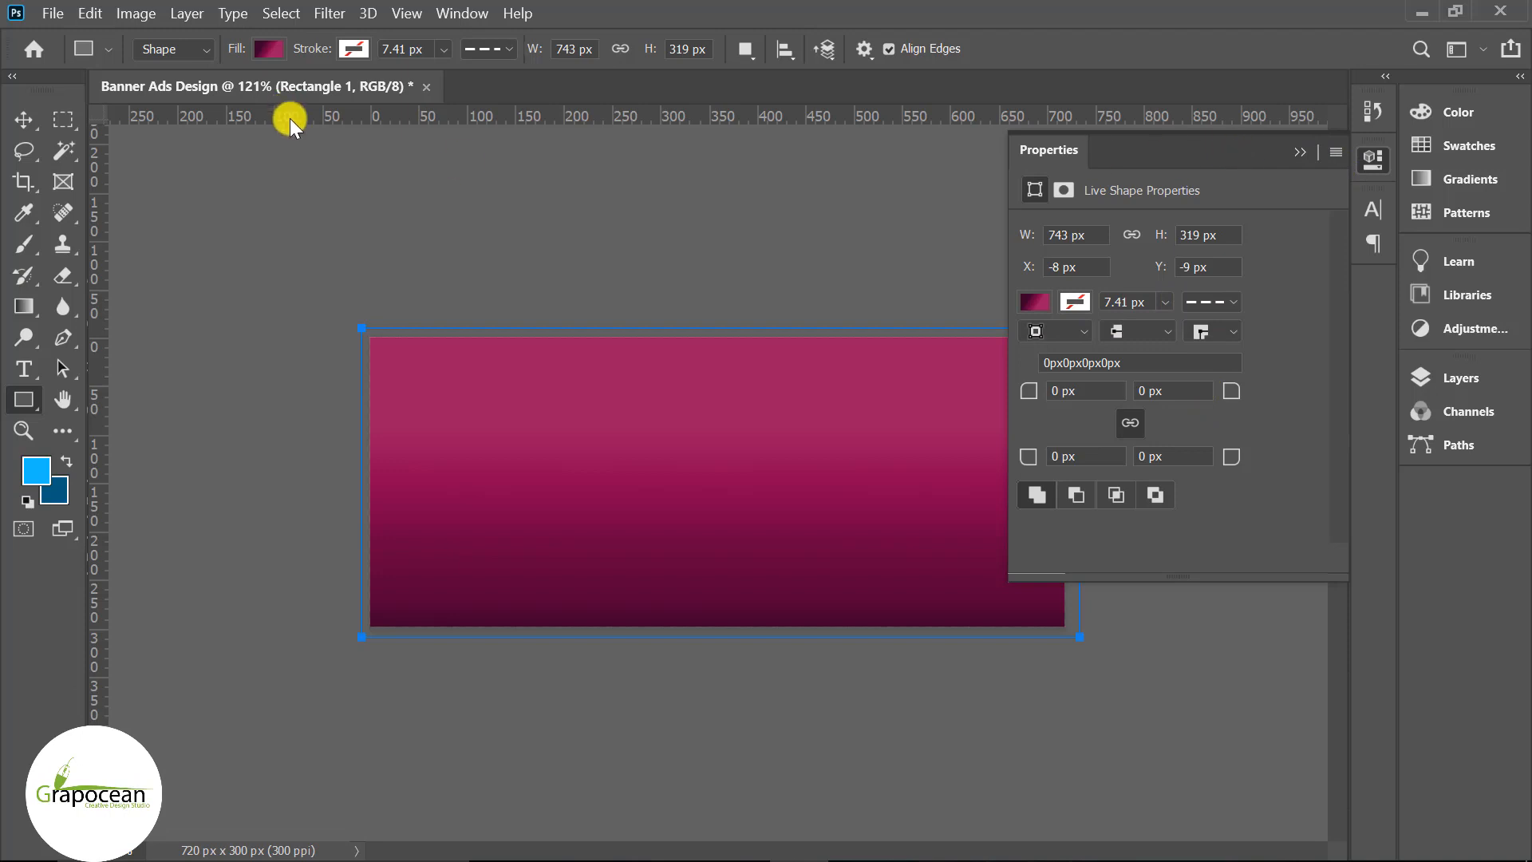
# - Reverse the background rectangle's magenta gradient fill so the dark color is at the top, and deselect the rectangle
pyautogui.click(1305, 154)
pyautogui.click(266, 49)
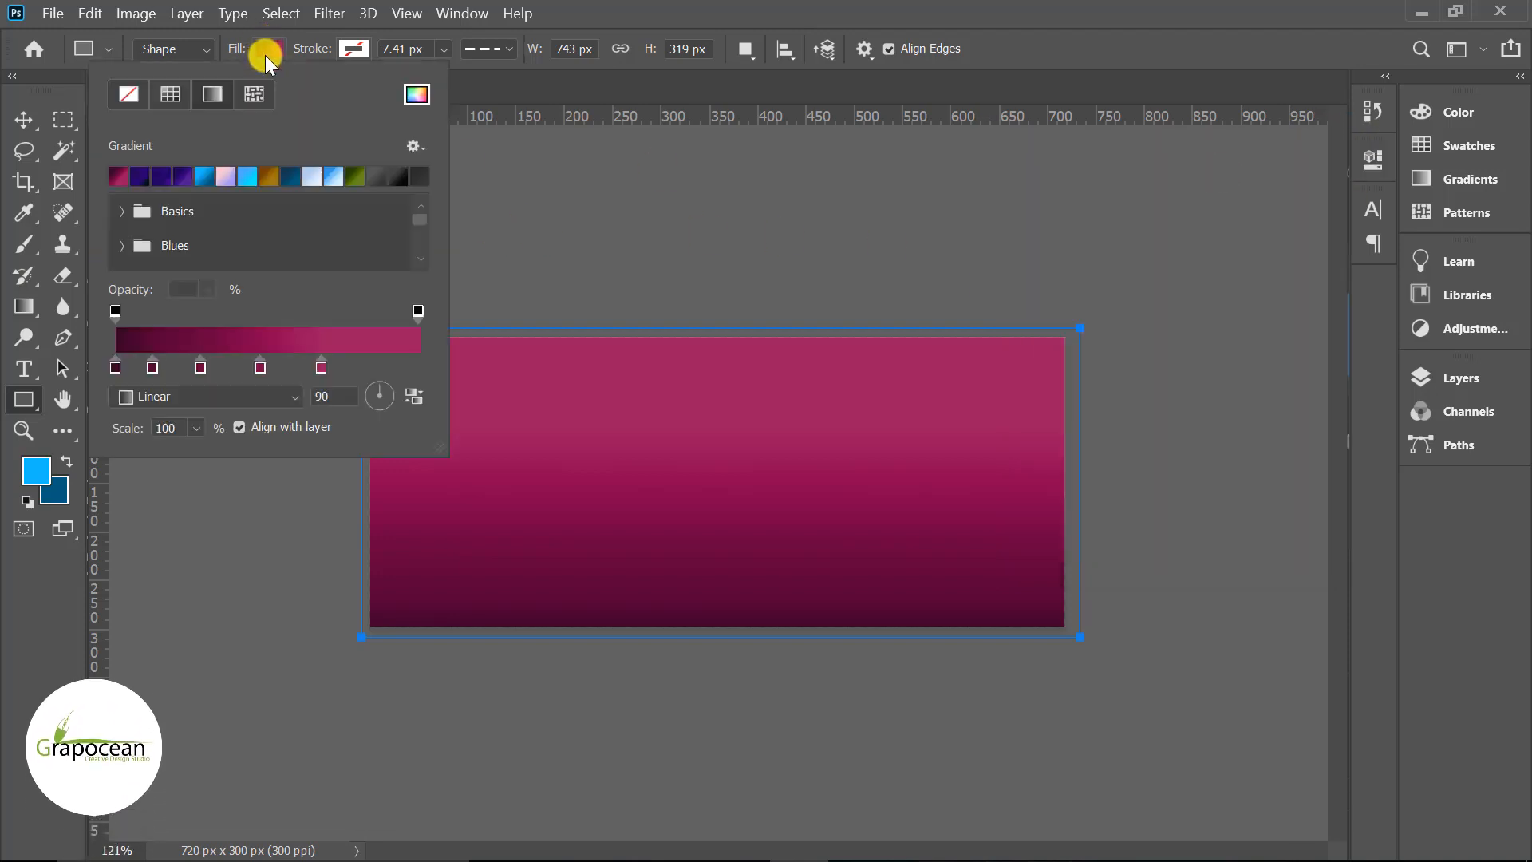
pyautogui.click(420, 396)
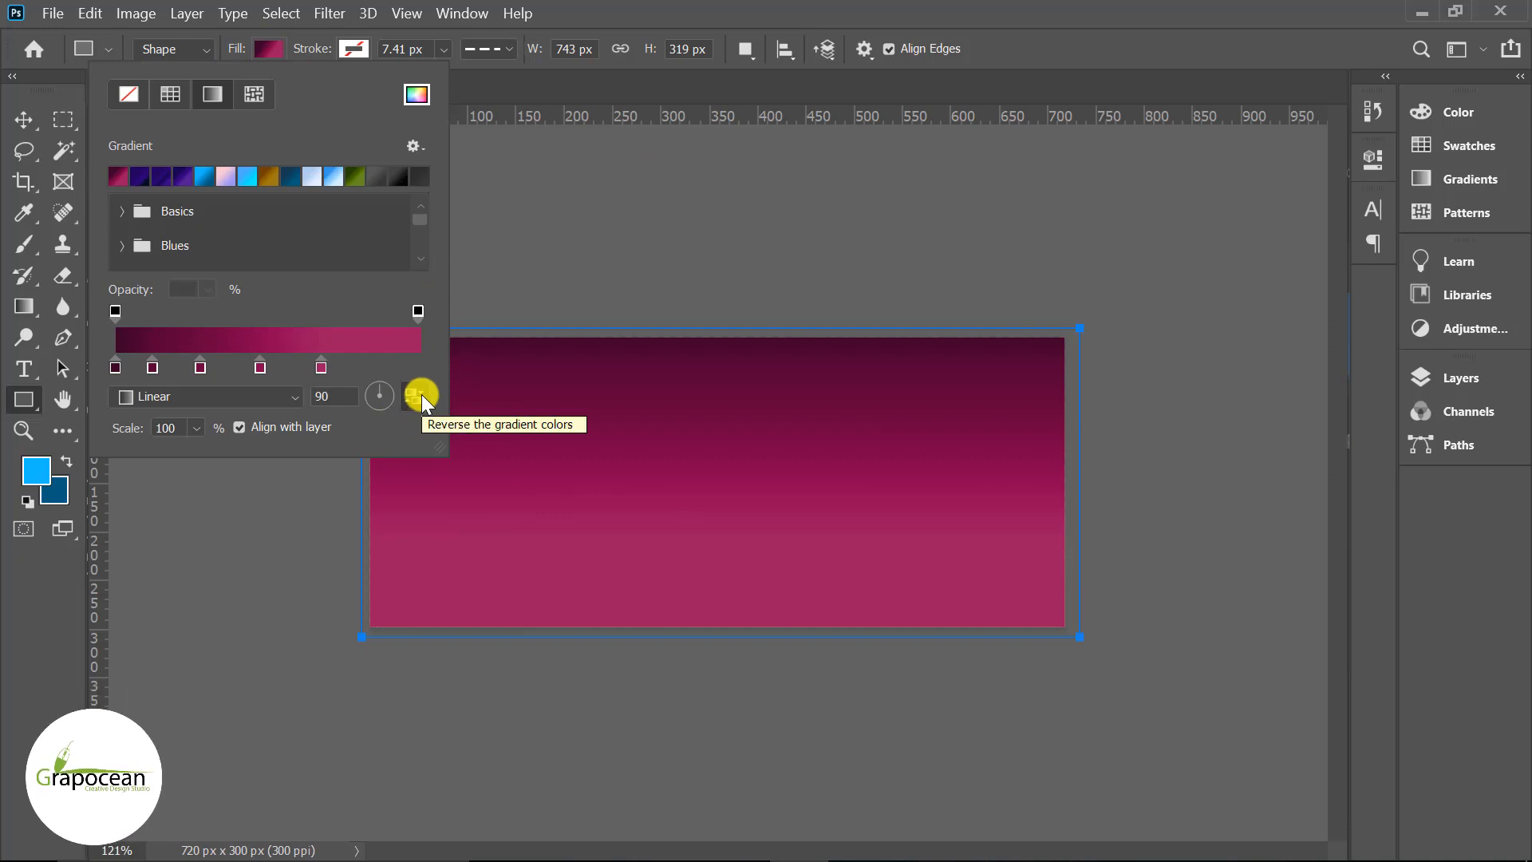
pyautogui.click(24, 119)
pyautogui.click(160, 470)
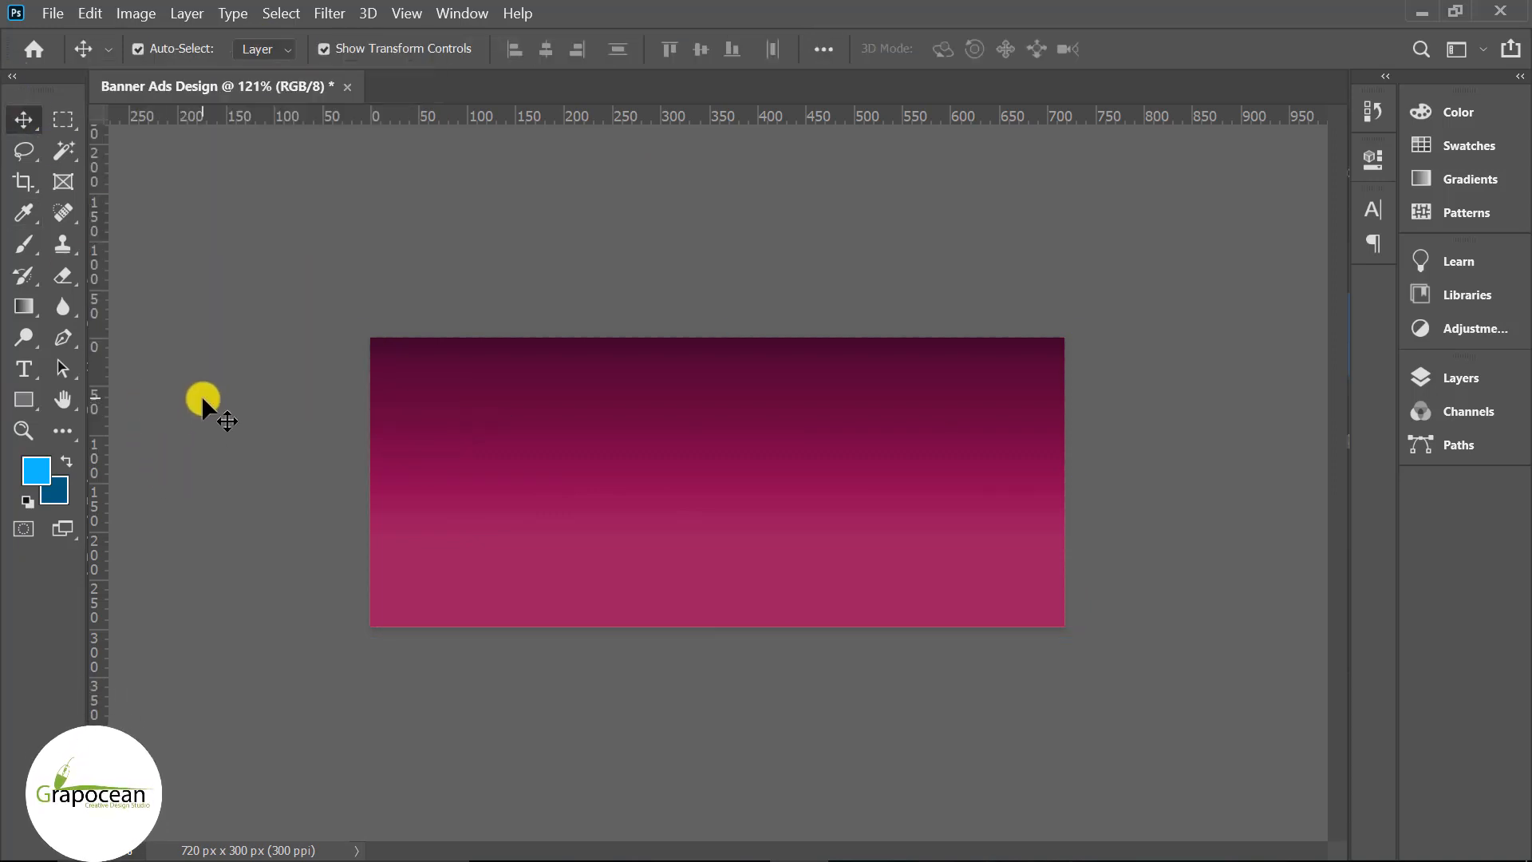
# - Change the background rectangle's fill to a vertical gradient from dark navy at the top to bright blue at the bottom
pyautogui.click(592, 479)
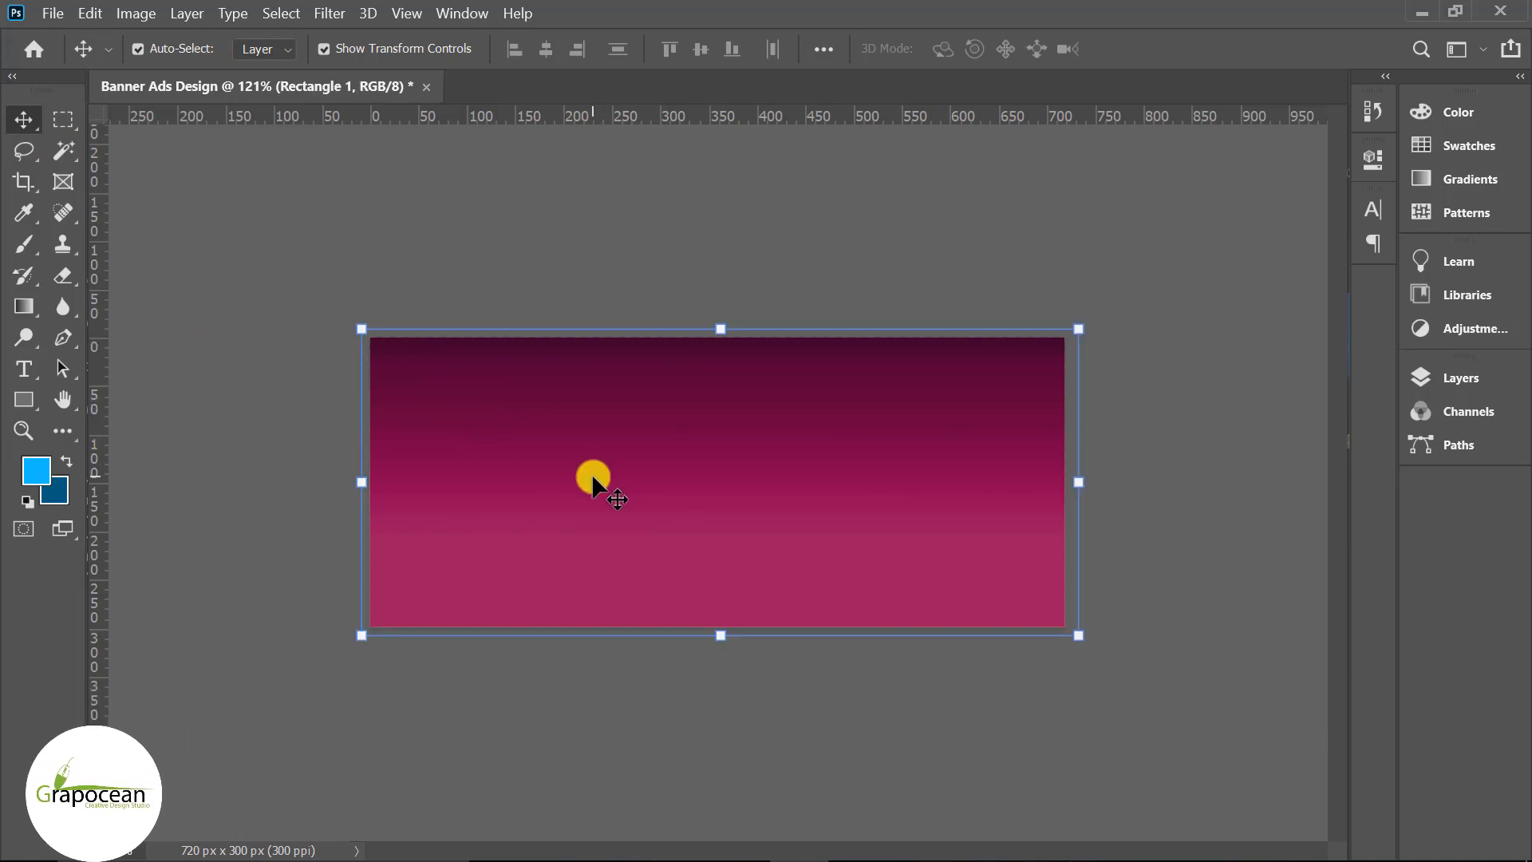
pyautogui.click(19, 307)
pyautogui.click(24, 396)
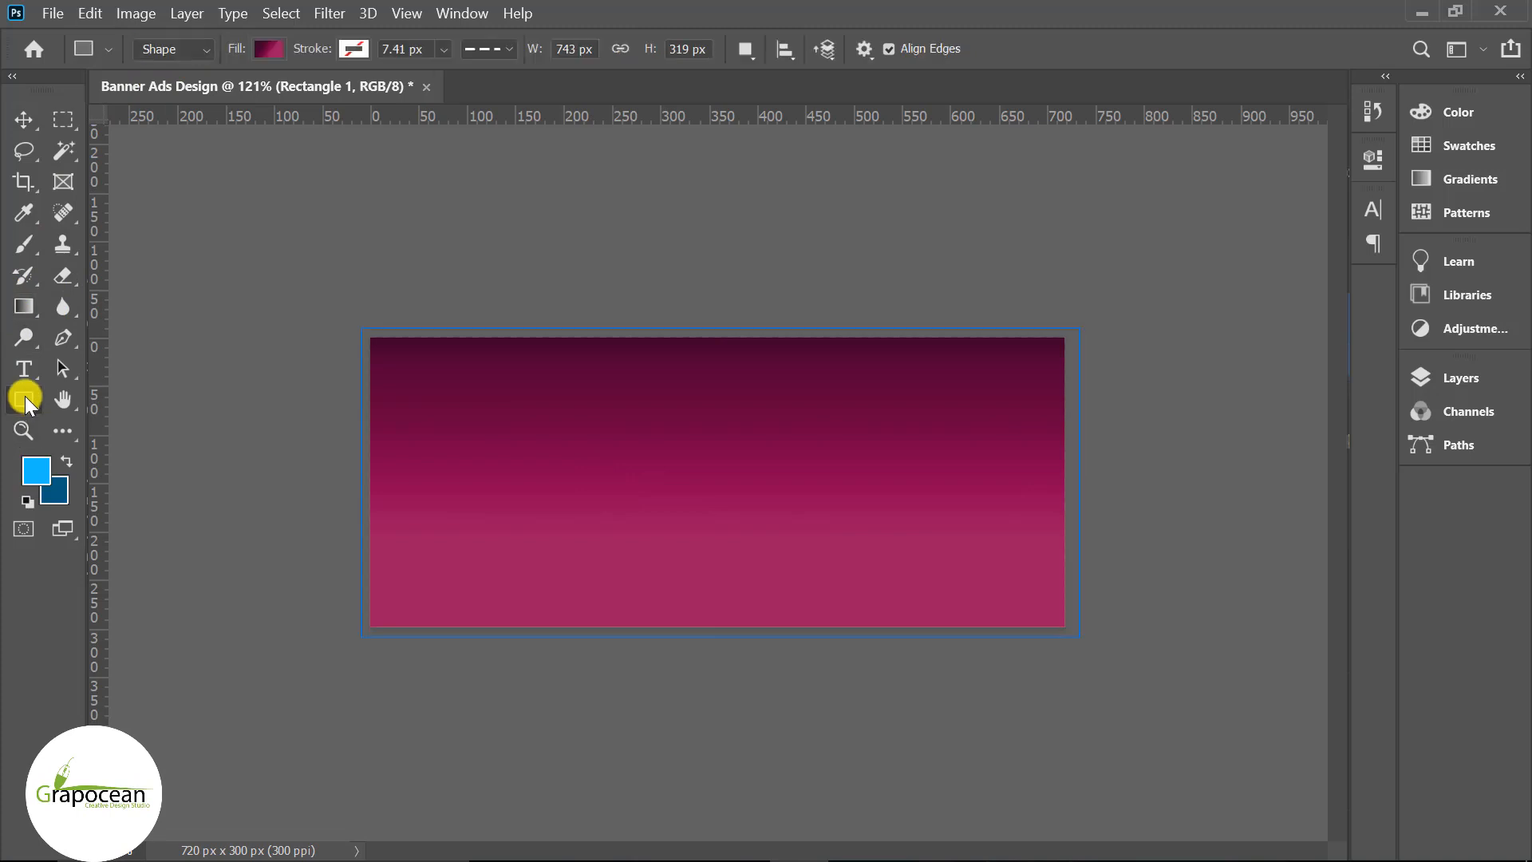
pyautogui.click(270, 47)
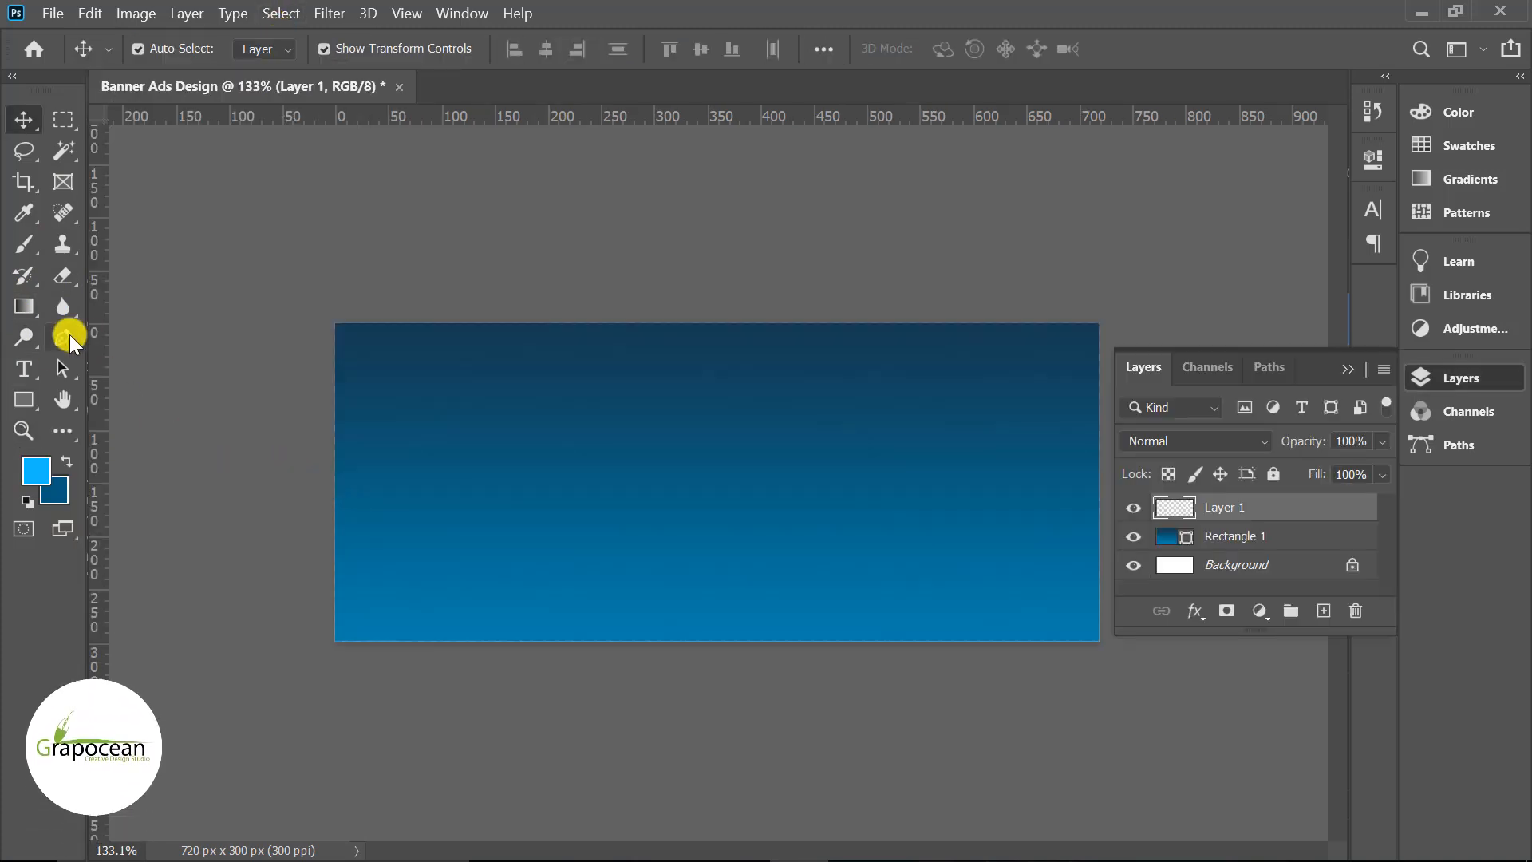
# - Draw a solid blue triangular shape over the banner's upper-left corner with the Pen tool, about 219 by 196 px
pyautogui.click(64, 337)
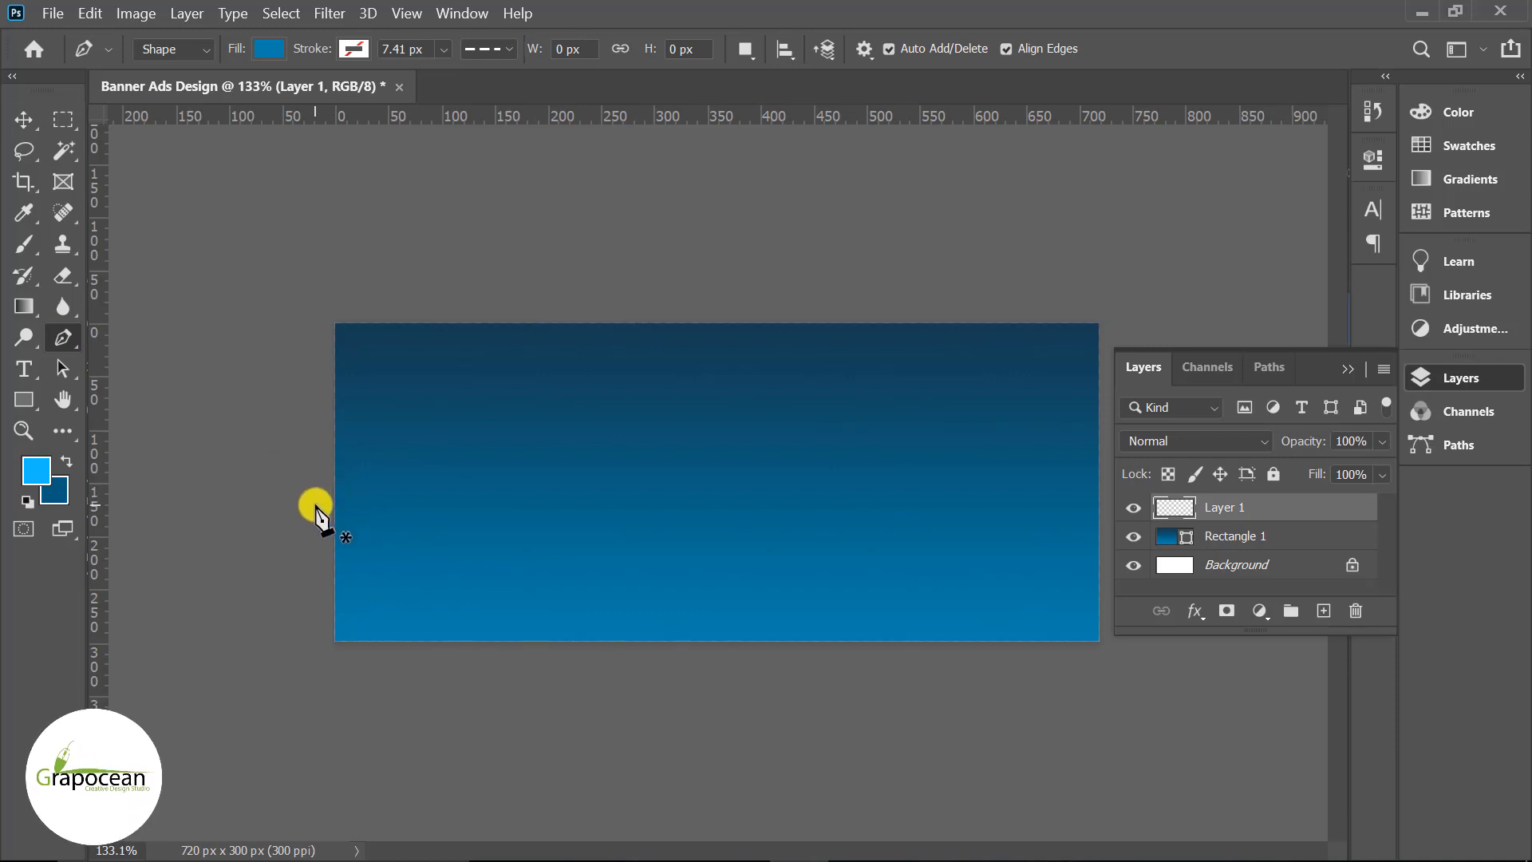
pyautogui.click(314, 510)
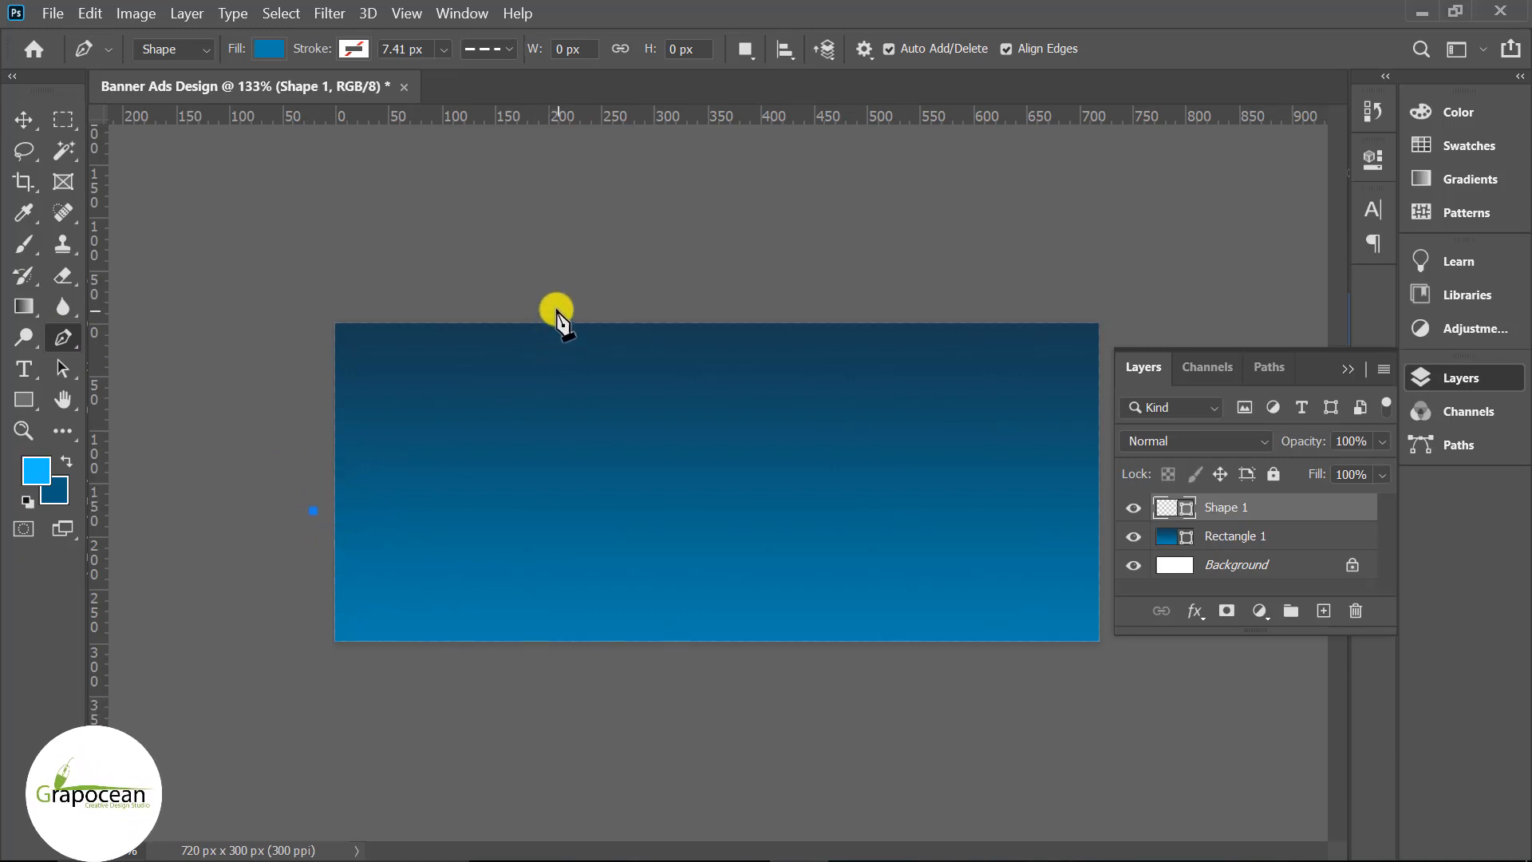
pyautogui.click(518, 305)
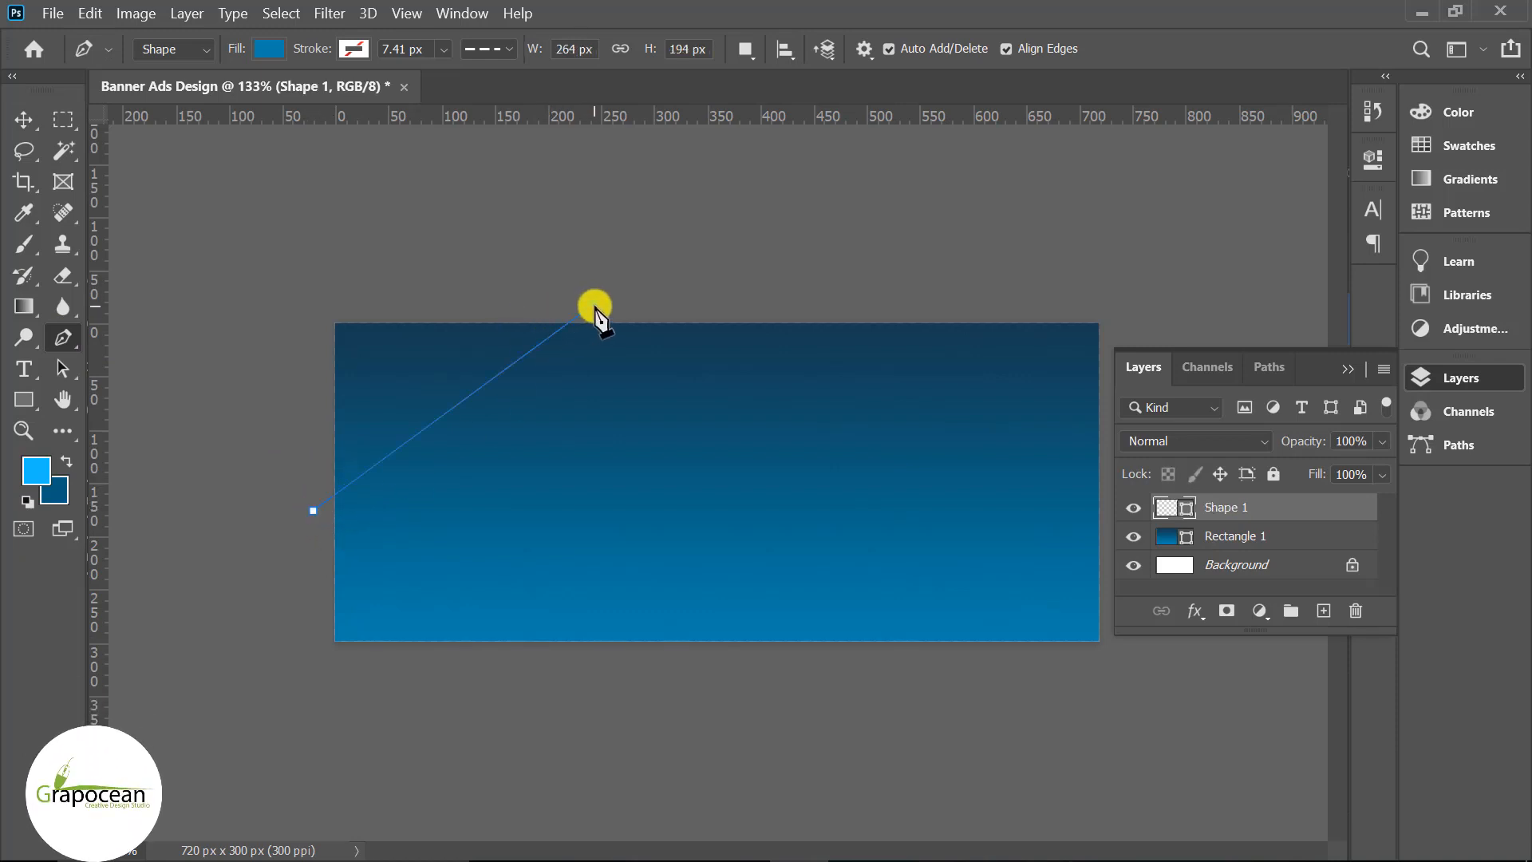
pyautogui.moveTo(311, 511)
pyautogui.mouseDown()
pyautogui.moveTo(313, 539)
pyautogui.moveTo(316, 505)
pyautogui.mouseUp()
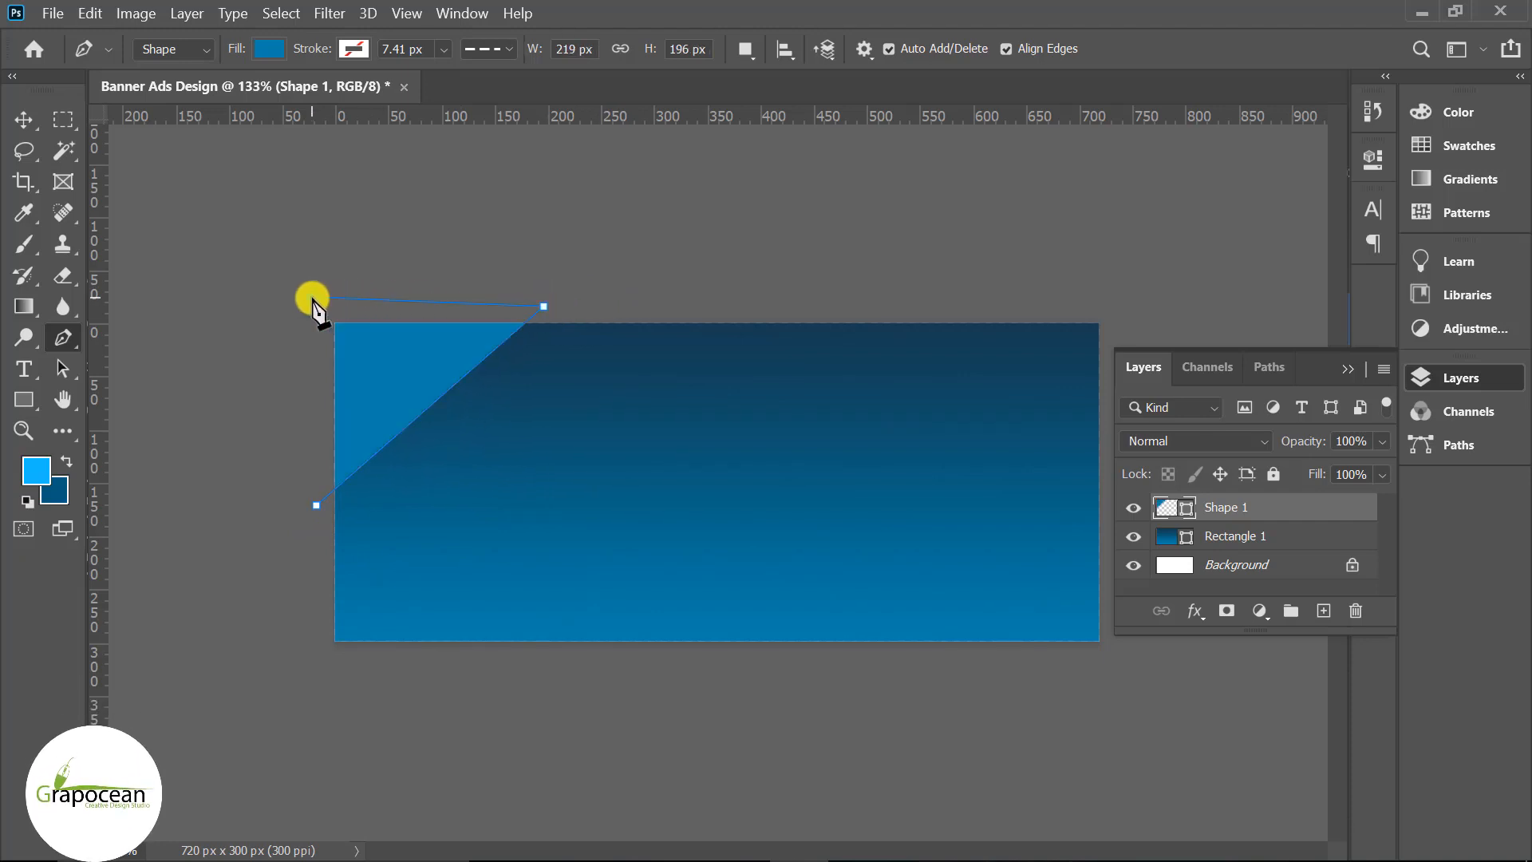
pyautogui.click(311, 509)
pyautogui.click(23, 119)
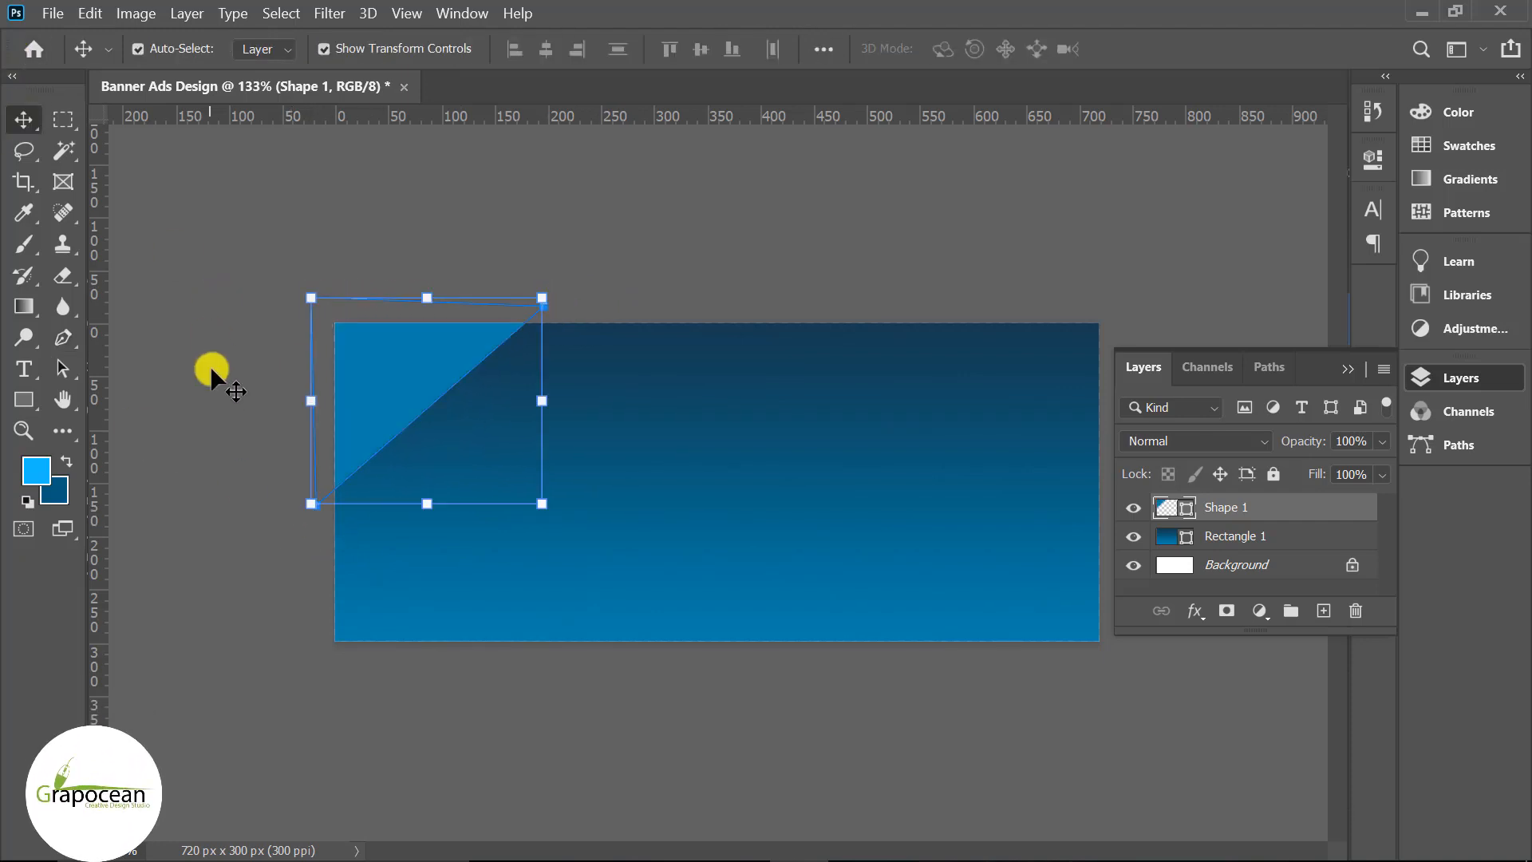
pyautogui.click(211, 372)
# - Draw a thin horizontal rounded rectangle about 233 by 2 px across the corner triangle, with a 31 px radius setting
pyautogui.hotkey('ctrl', '+')
pyautogui.click(23, 399)
pyautogui.click(72, 419)
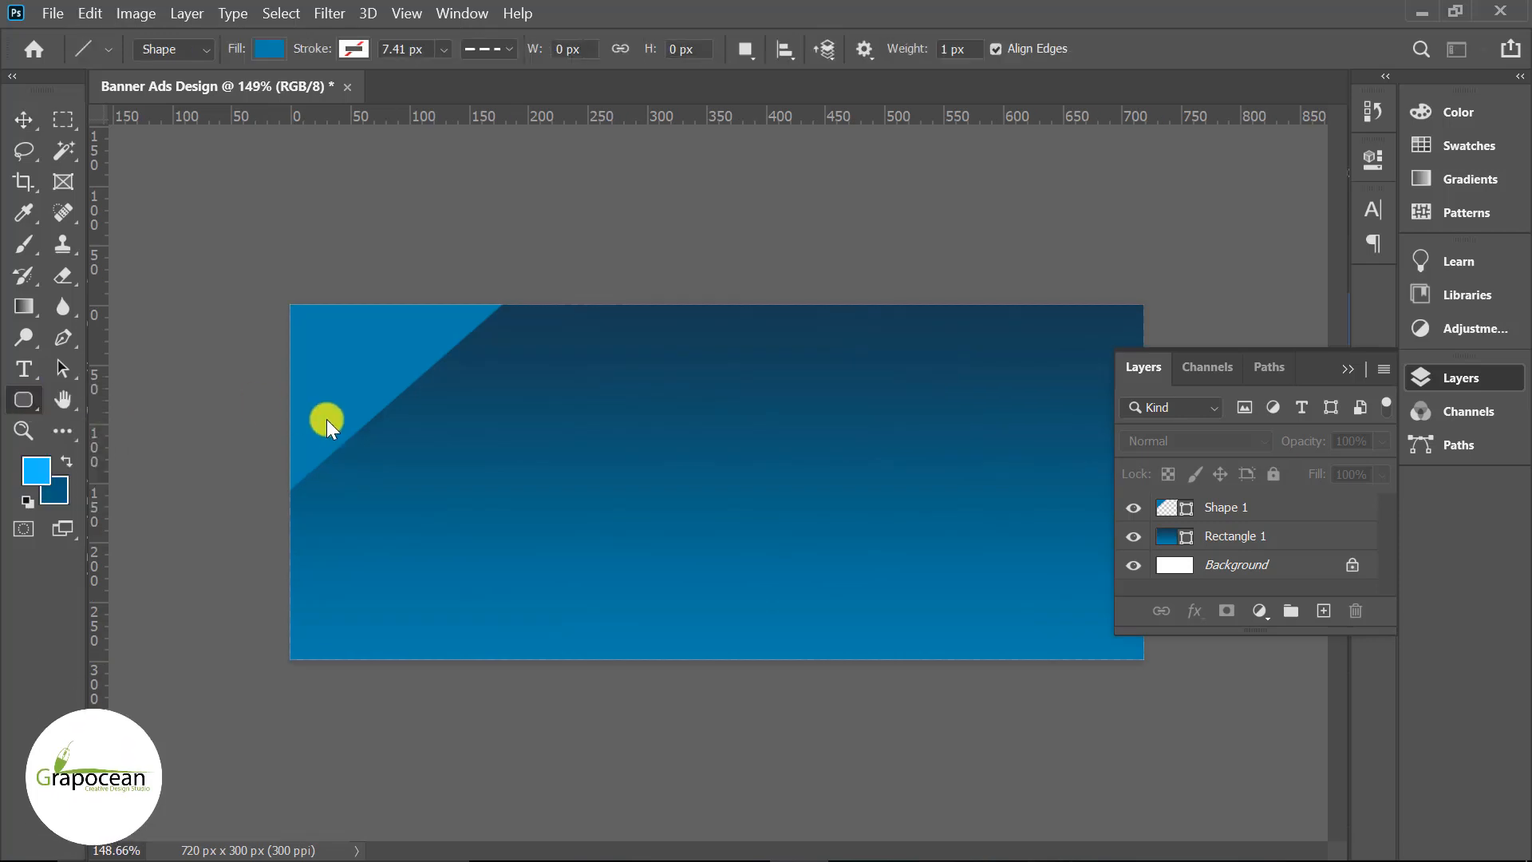
pyautogui.hotkey('ctrl', '+')
pyautogui.scroll(3, 289, 331)
pyautogui.scroll(-4, 590, 360)
pyautogui.scroll(3, 279, 363)
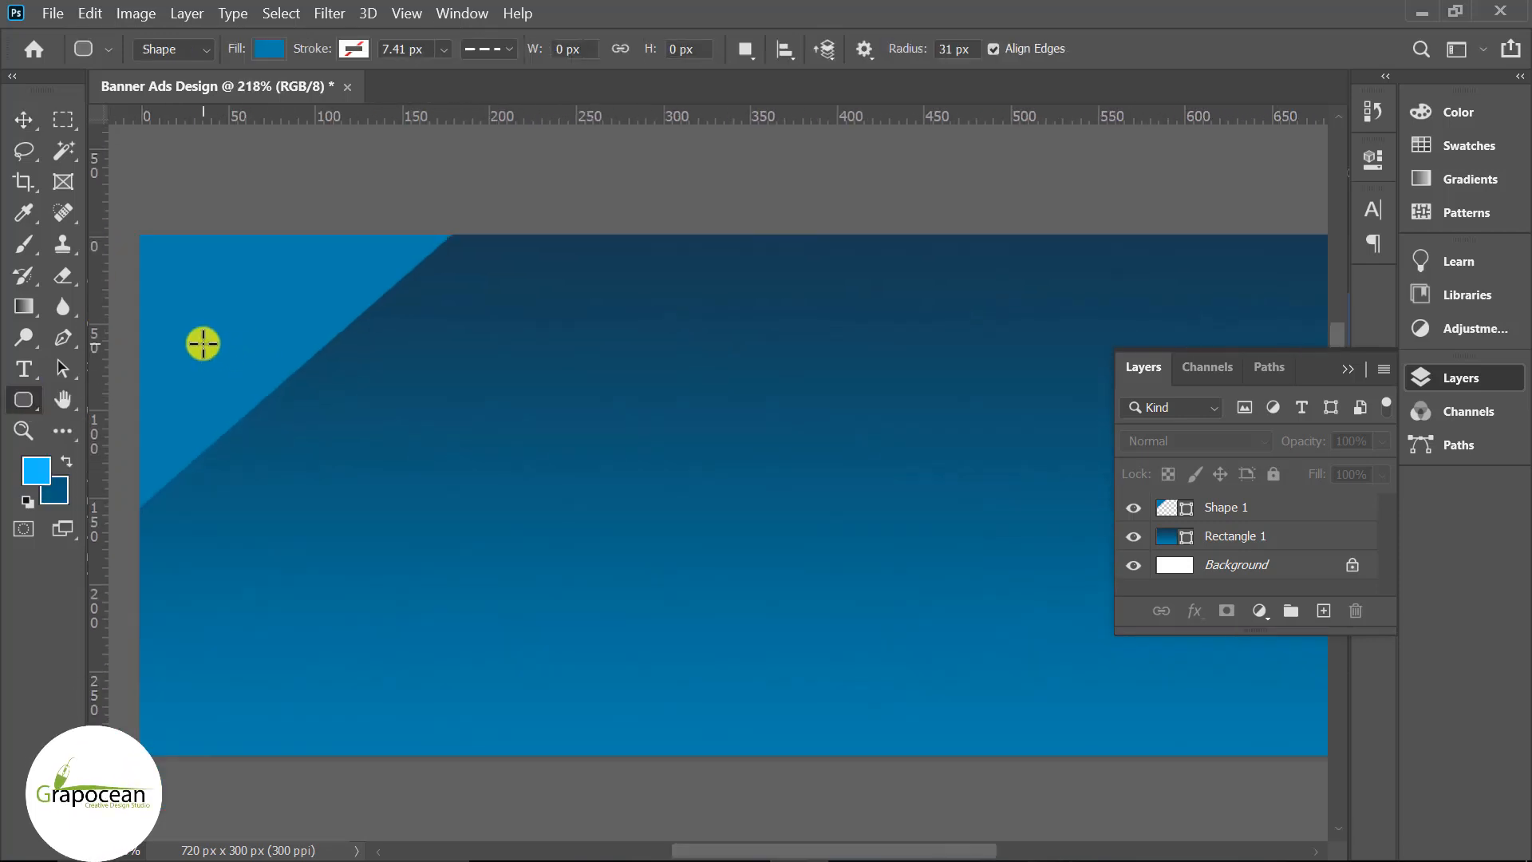
pyautogui.moveTo(119, 311); pyautogui.dragTo(523, 310)
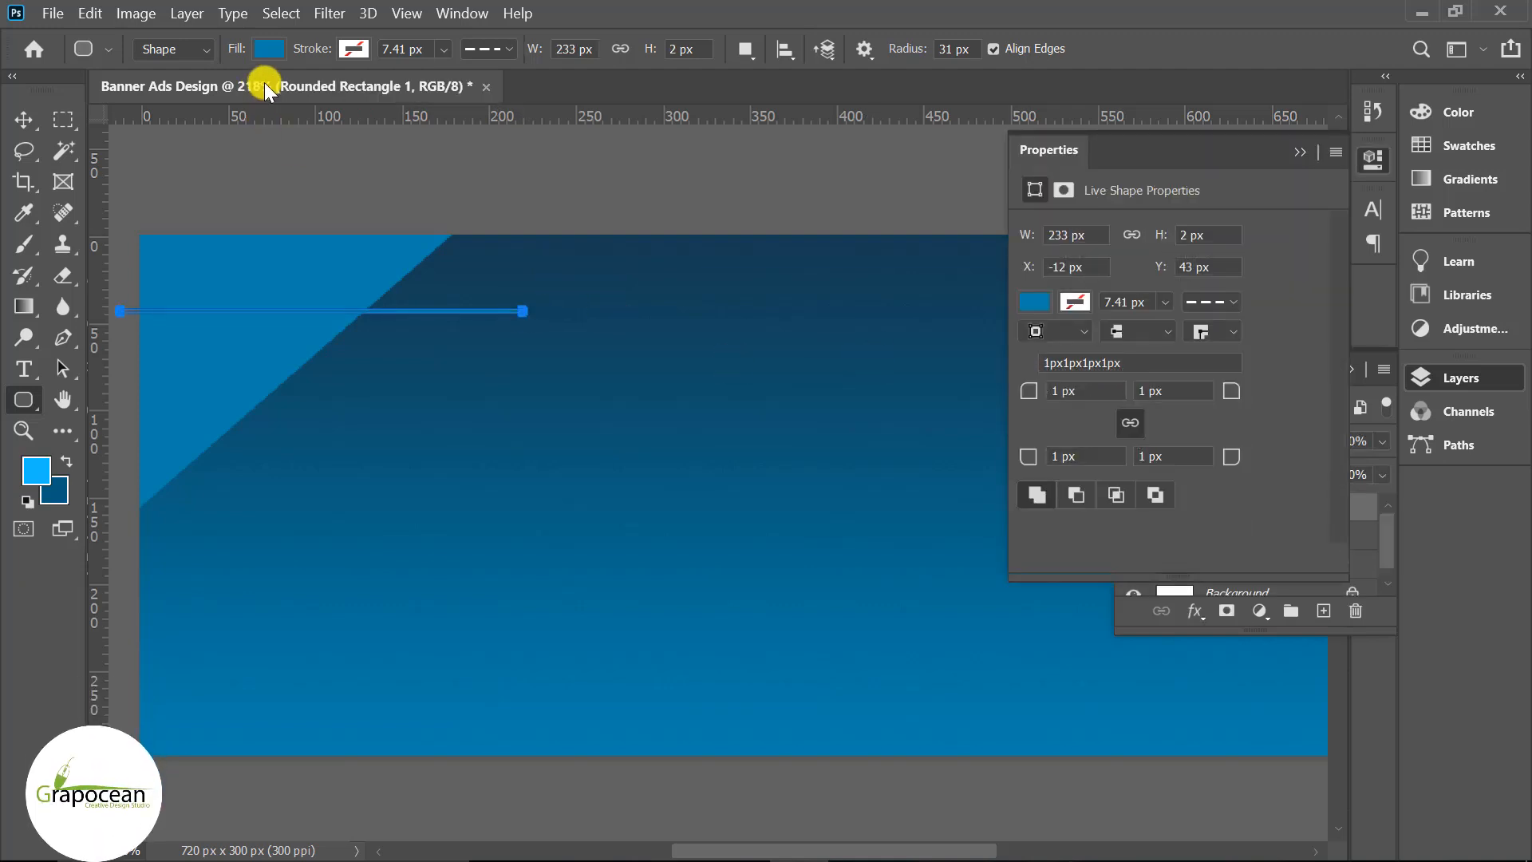
# - Fill the thin rounded rectangle with the dark navy-to-blue linear gradient and deselect it
pyautogui.click(268, 53)
pyautogui.scroll(-1, 199, 216)
pyautogui.scroll(2, 158, 195)
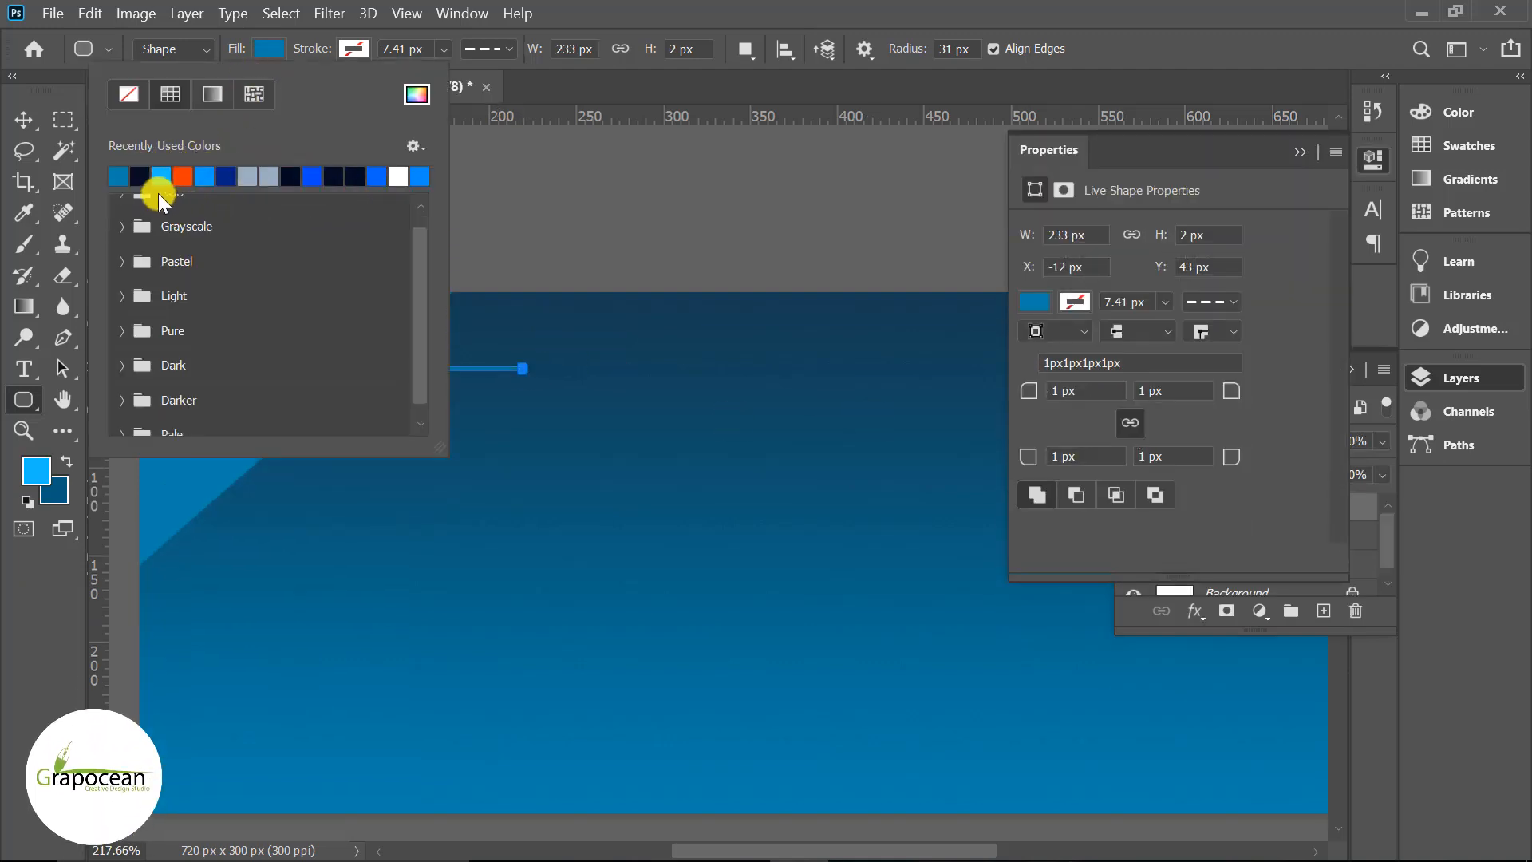
pyautogui.click(209, 96)
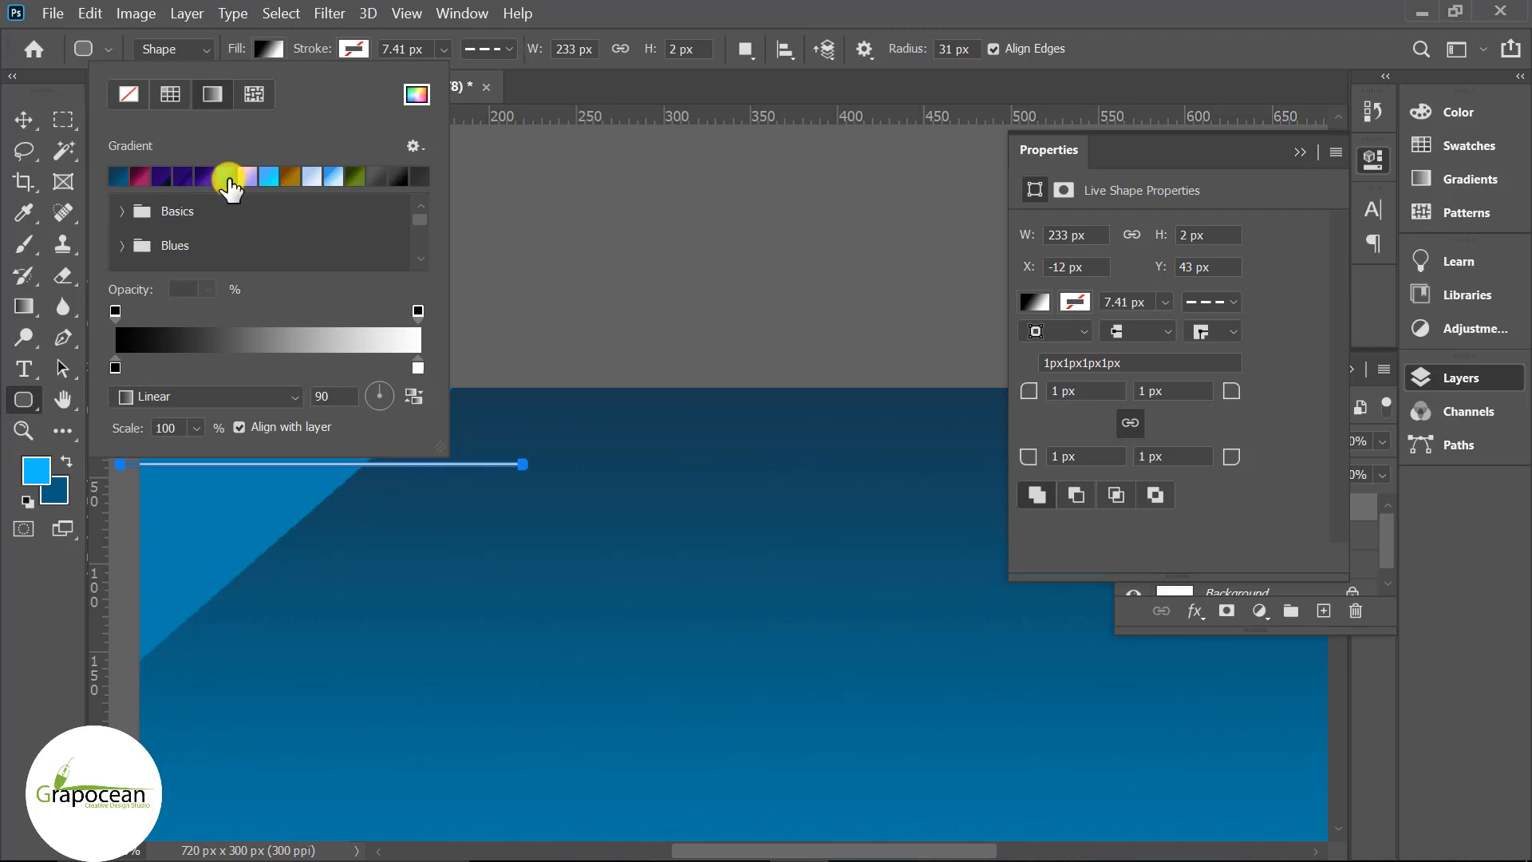
pyautogui.click(126, 180)
pyautogui.click(138, 177)
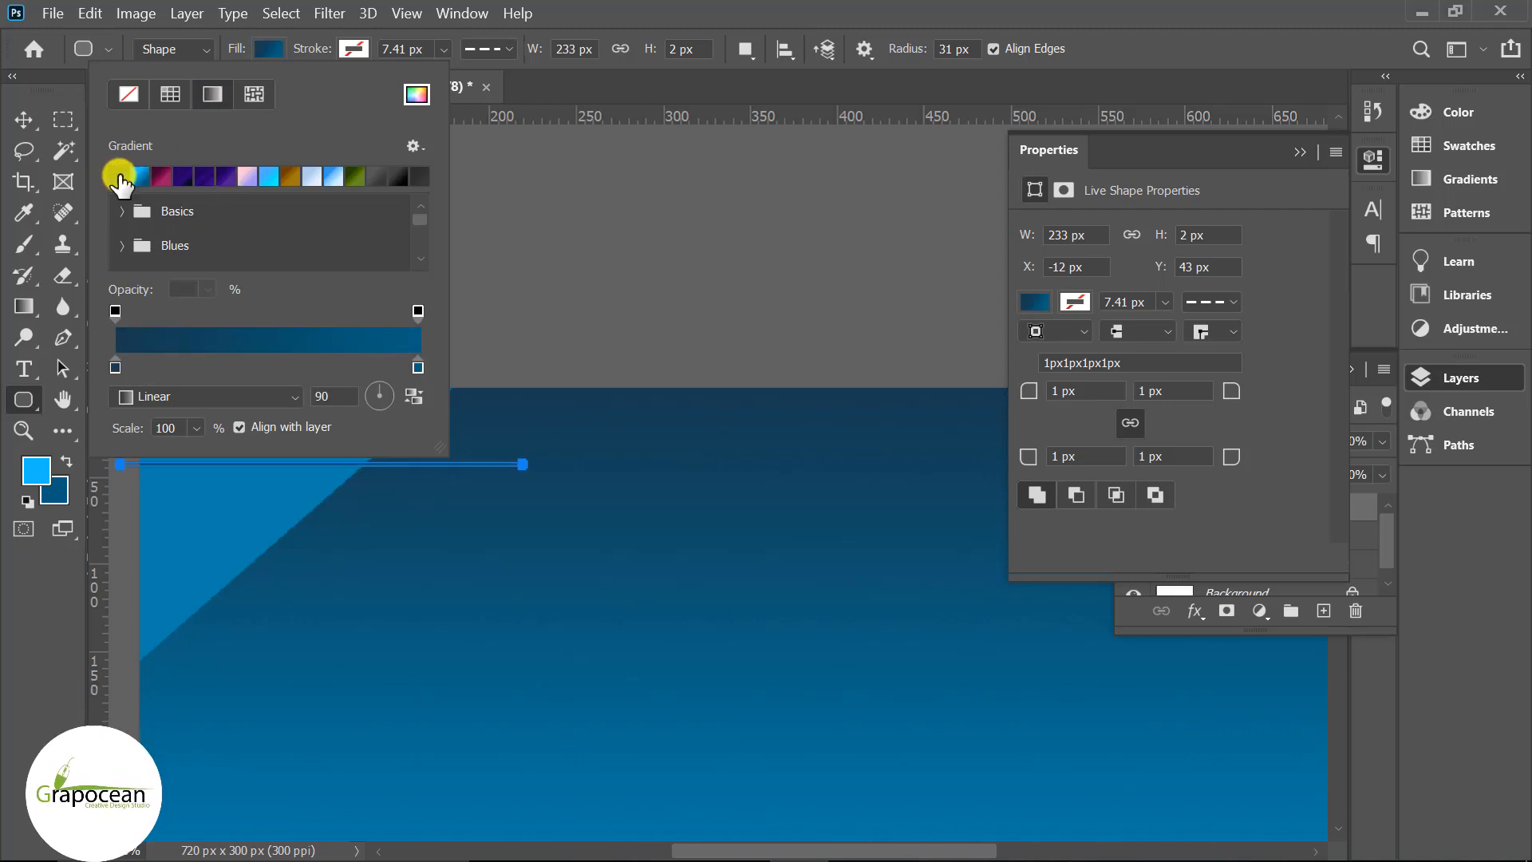
pyautogui.click(22, 127)
pyautogui.click(361, 216)
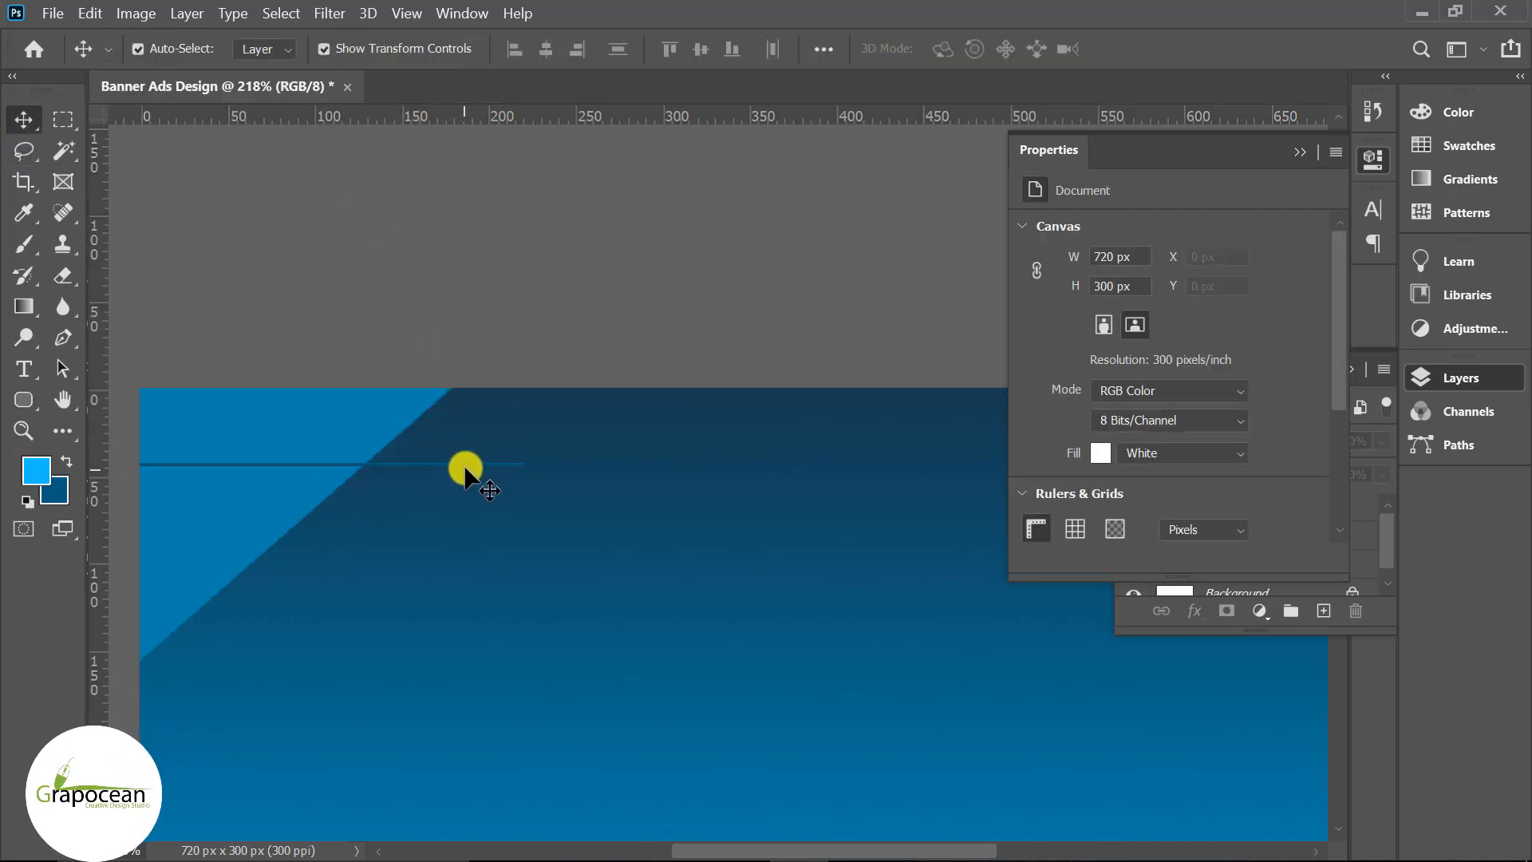
# - Rotate the thin rounded rectangle by about -40.7° so it runs parallel to the triangle's diagonal edge
pyautogui.click(523, 465)
pyautogui.moveTo(550, 472); pyautogui.dragTo(528, 299)
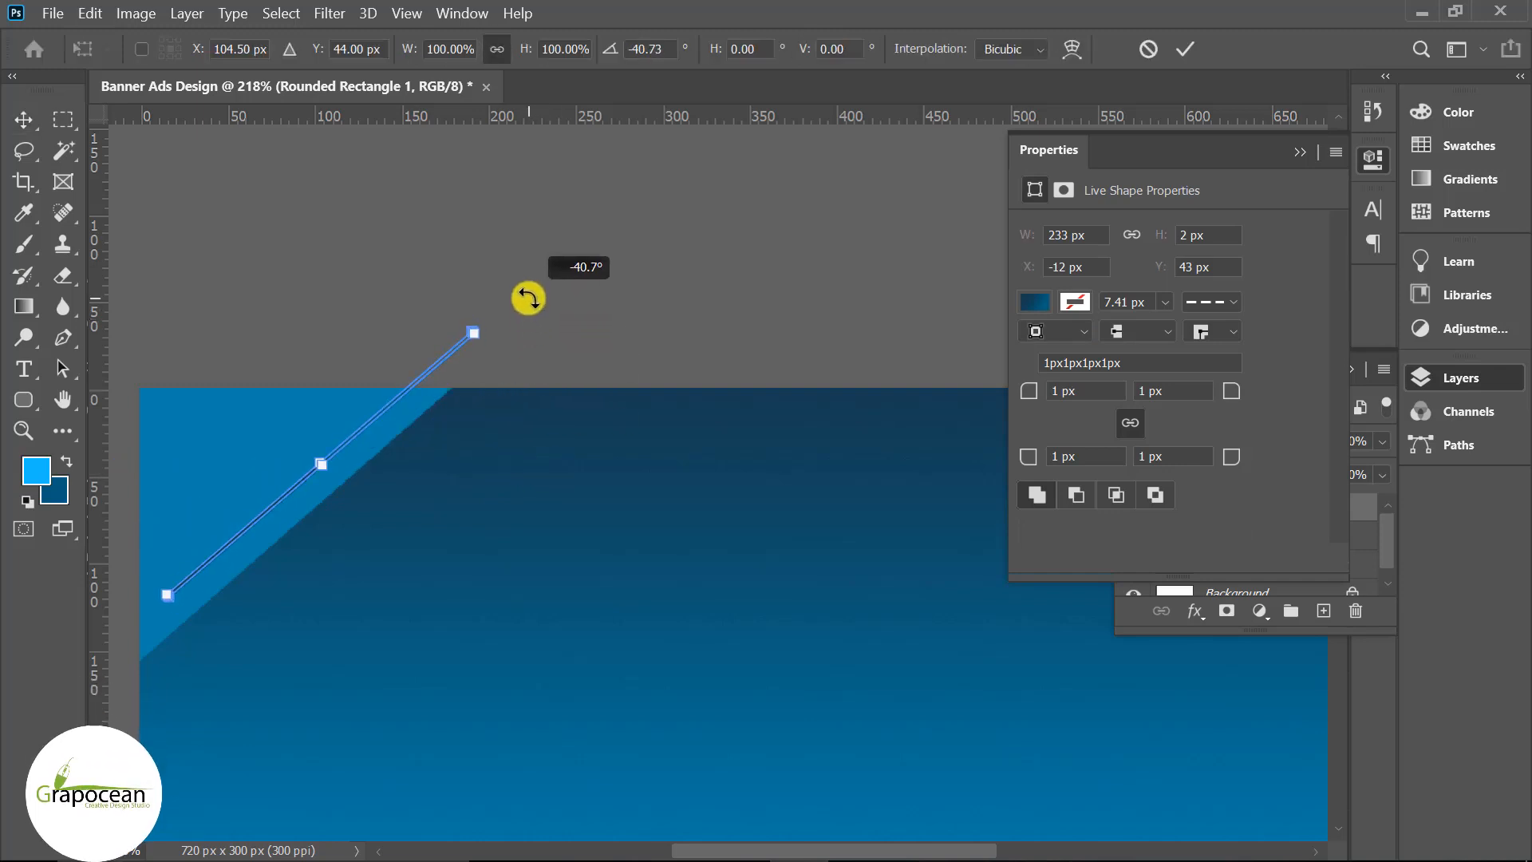
pyautogui.scroll(-3, 646, 331)
pyautogui.scroll(1, 235, 378)
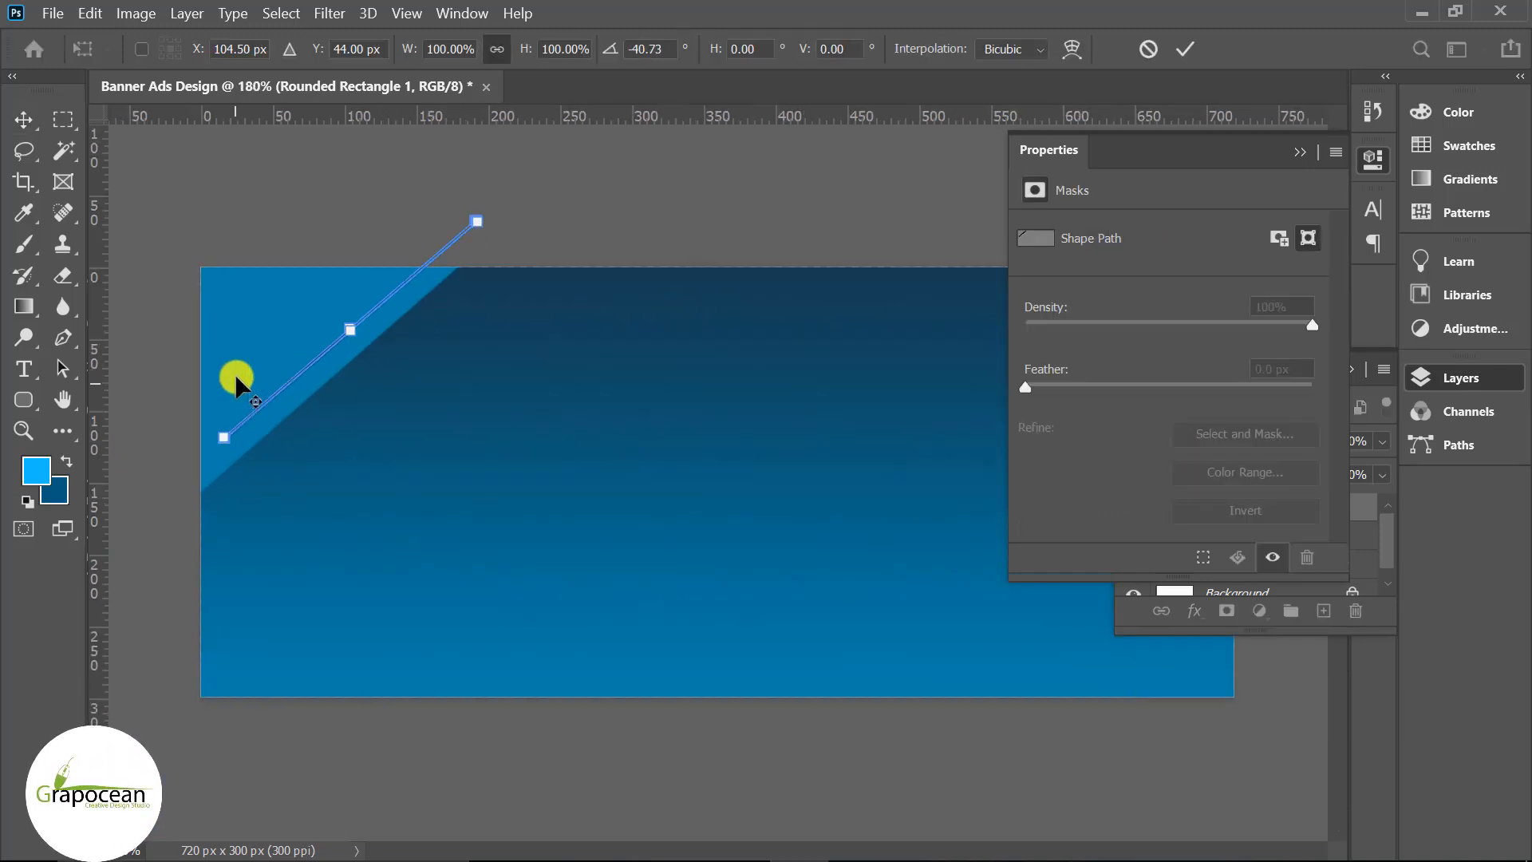
pyautogui.scroll(2, 356, 295)
pyautogui.scroll(-3, 537, 376)
pyautogui.scroll(2, 285, 303)
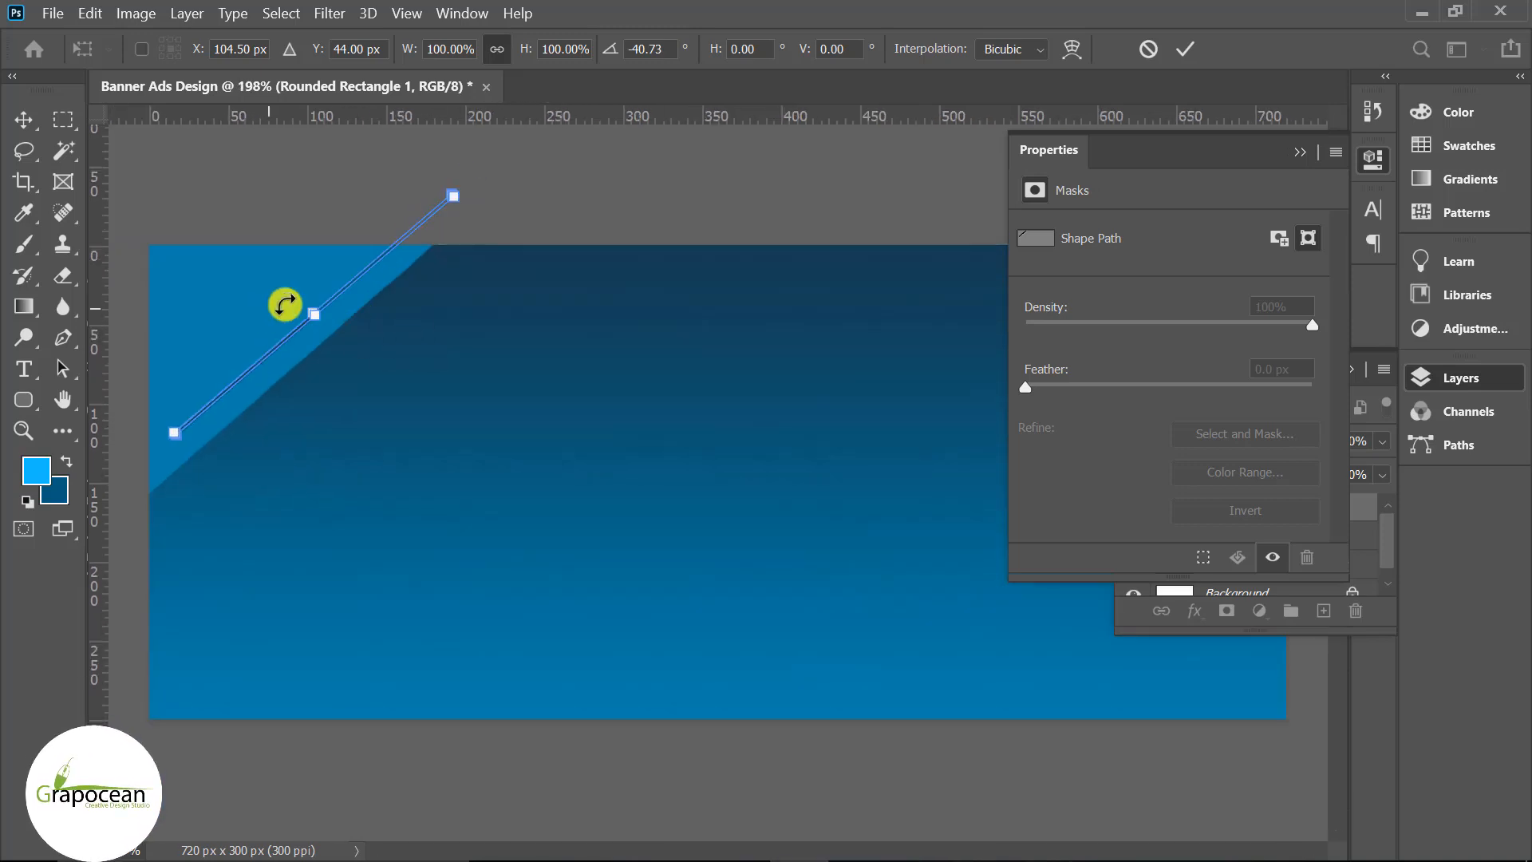
pyautogui.click(1184, 49)
# - Move the thin diagonal line down and left so its upper end sits inside the corner triangle, and deselect it
pyautogui.scroll(2, 279, 323)
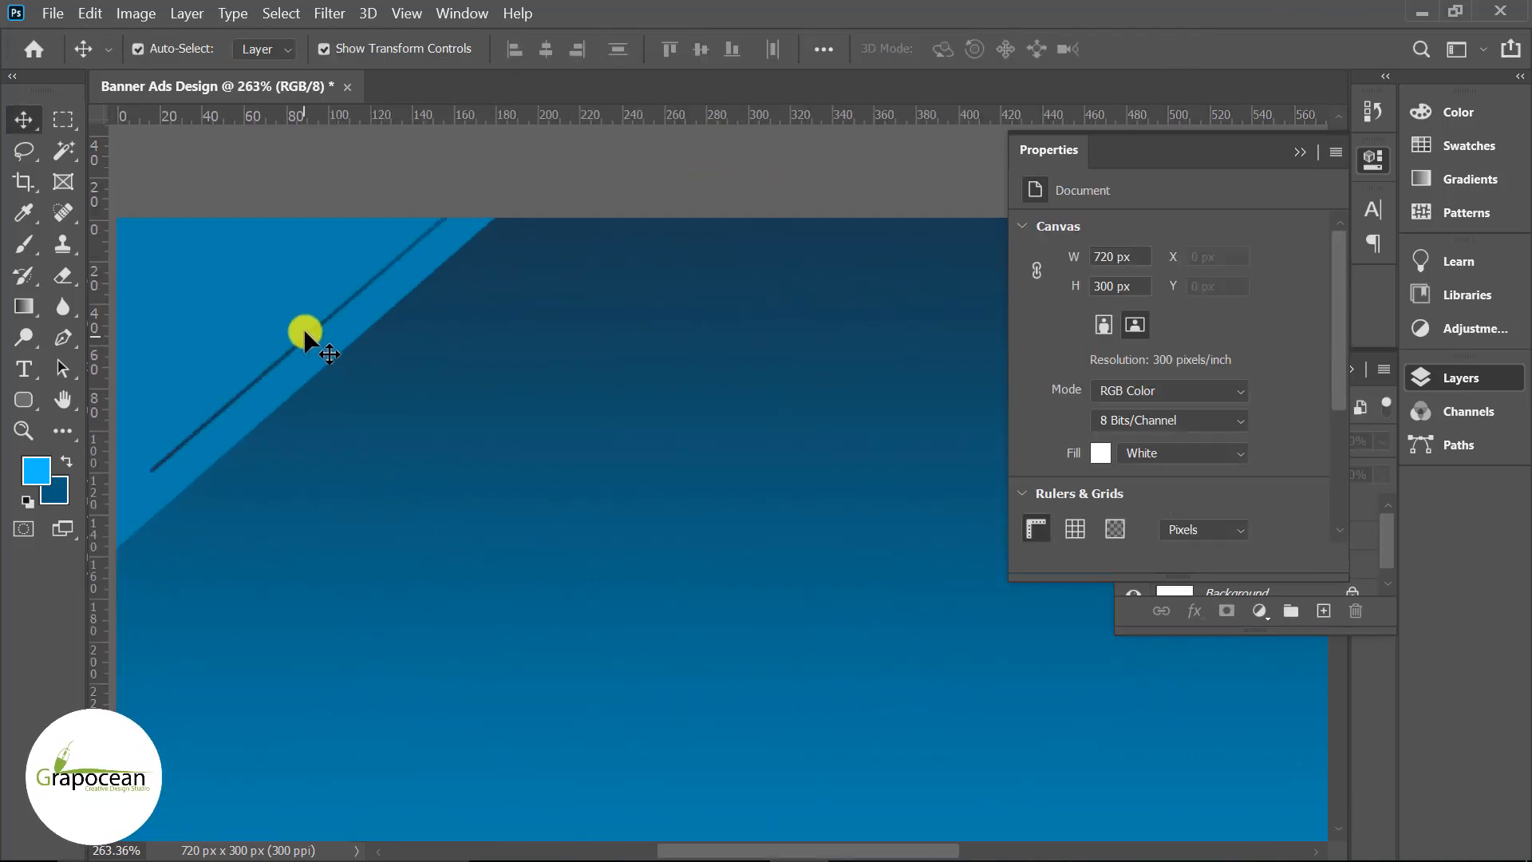
pyautogui.moveTo(313, 329); pyautogui.dragTo(240, 351)
pyautogui.hotkey('ctrl', 'z')
pyautogui.scroll(-2, 286, 352)
pyautogui.scroll(2, 266, 332)
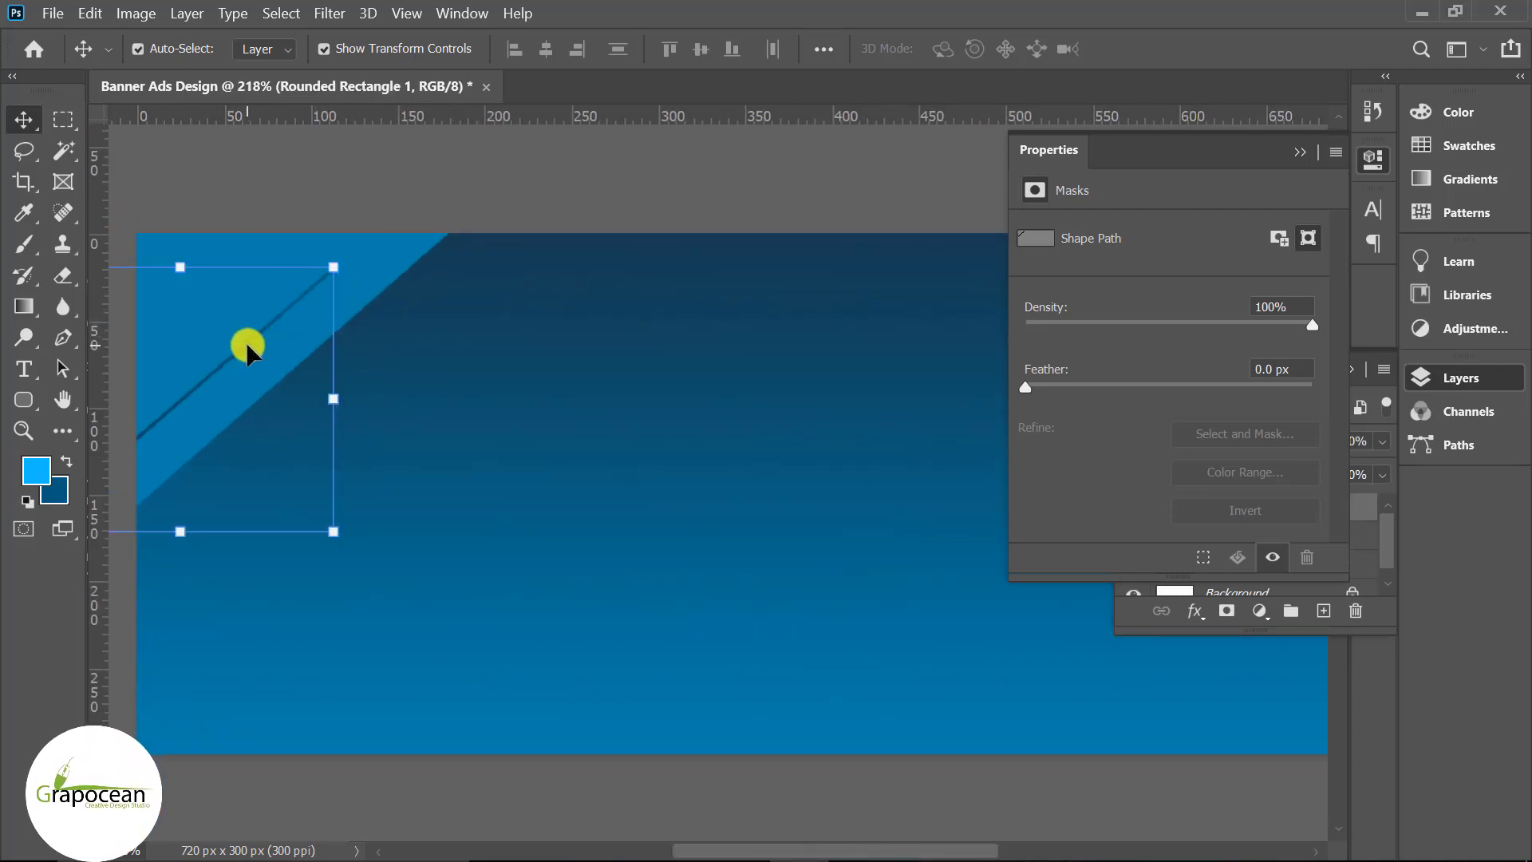
pyautogui.click(1299, 158)
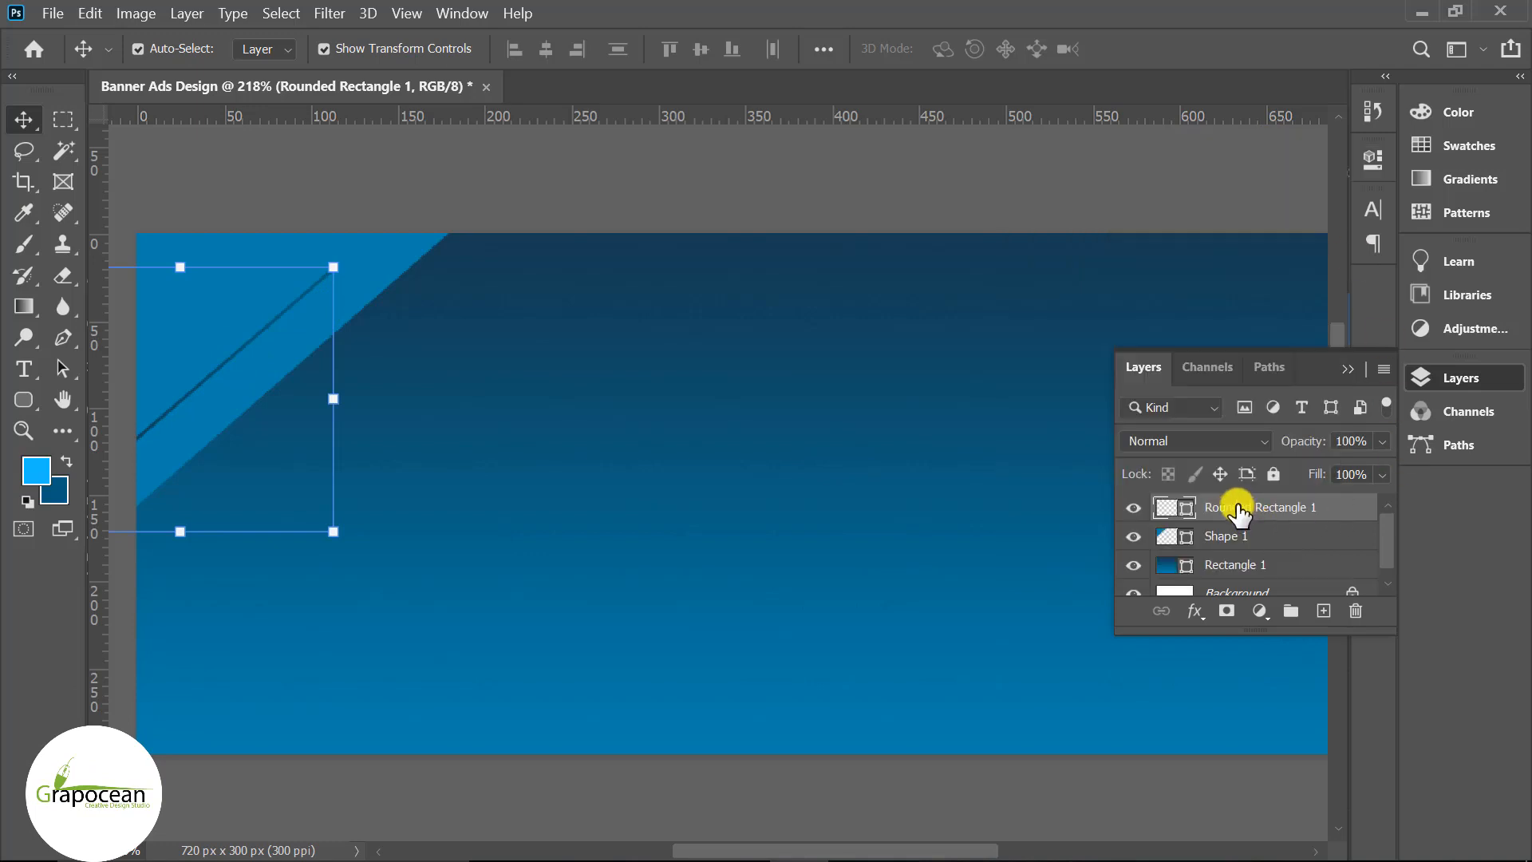
pyautogui.click(27, 402)
pyautogui.press('v')
pyautogui.scroll(-2, 1009, 501)
pyautogui.keyDown('ctrl'); pyautogui.click(651, 754); pyautogui.keyUp('ctrl')
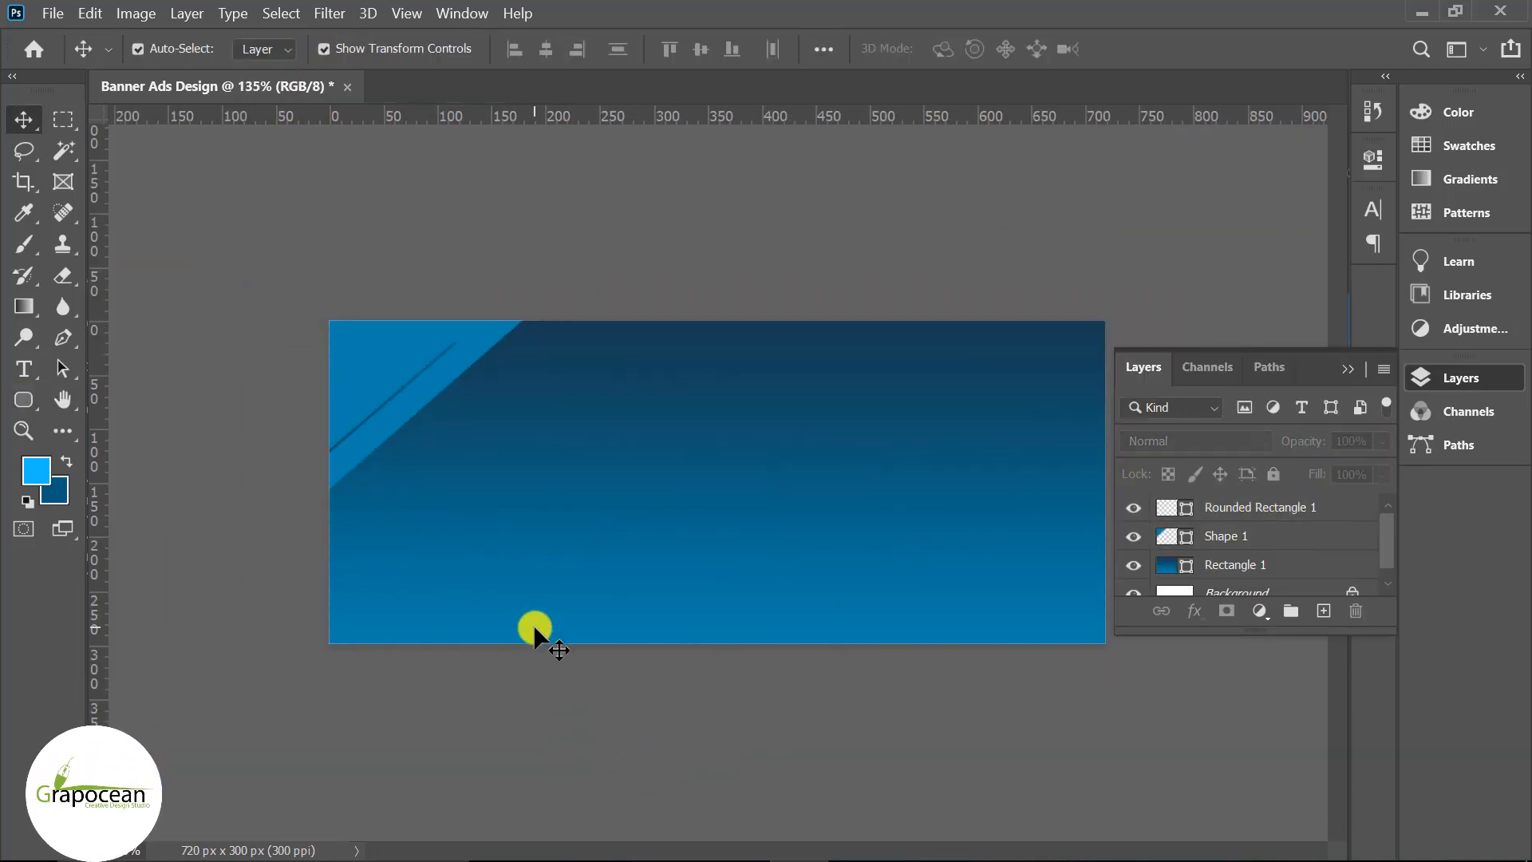
# - Draw a four-sided strip about 133 by 117 px along the triangle's diagonal edge with the Pen tool, on a new layer above Shape 1
pyautogui.scroll(1, 511, 405)
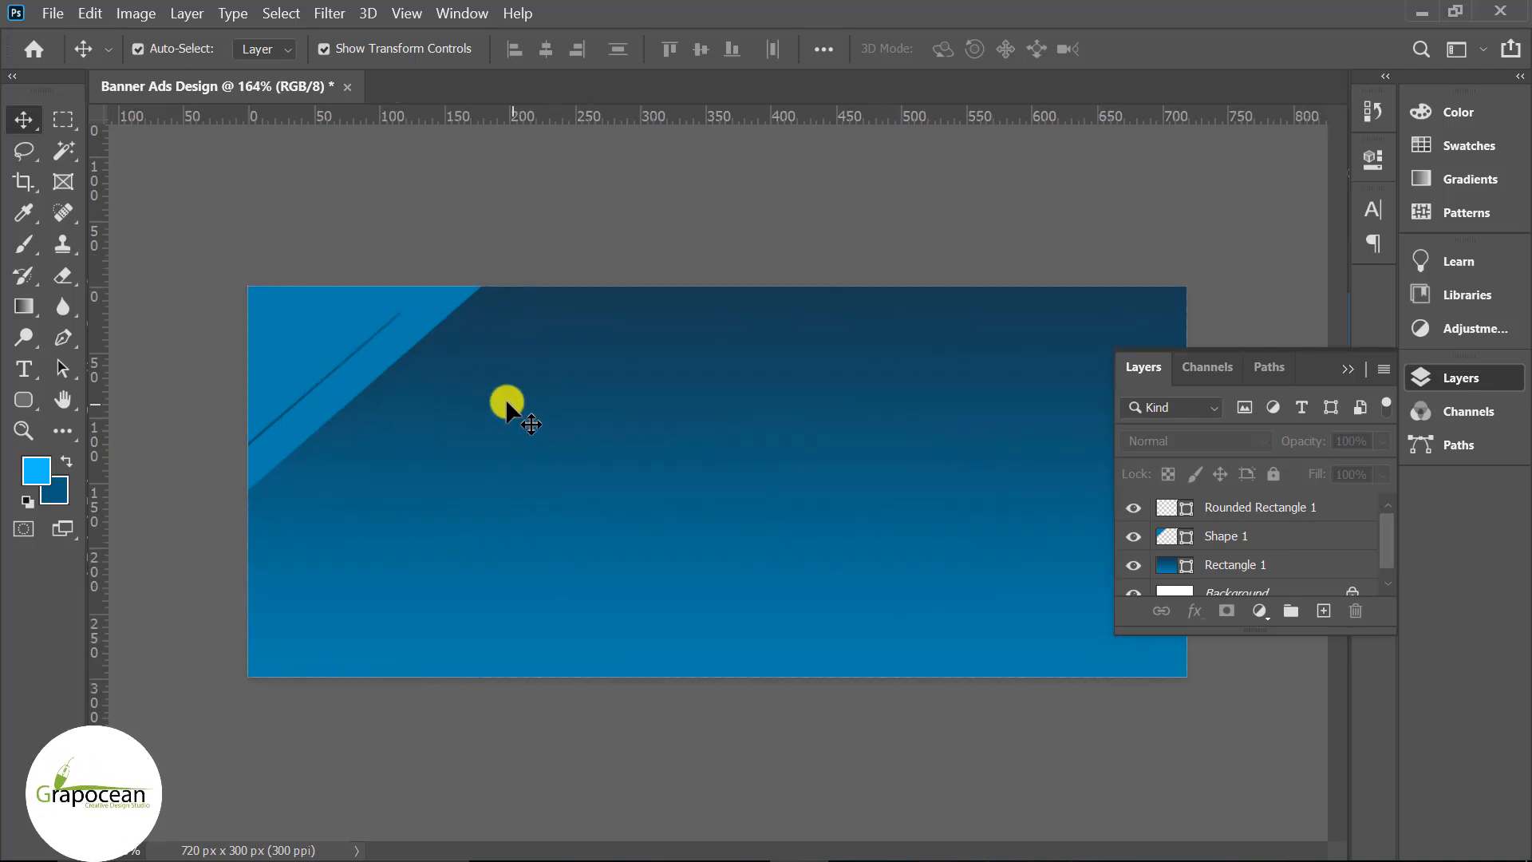
pyautogui.click(63, 337)
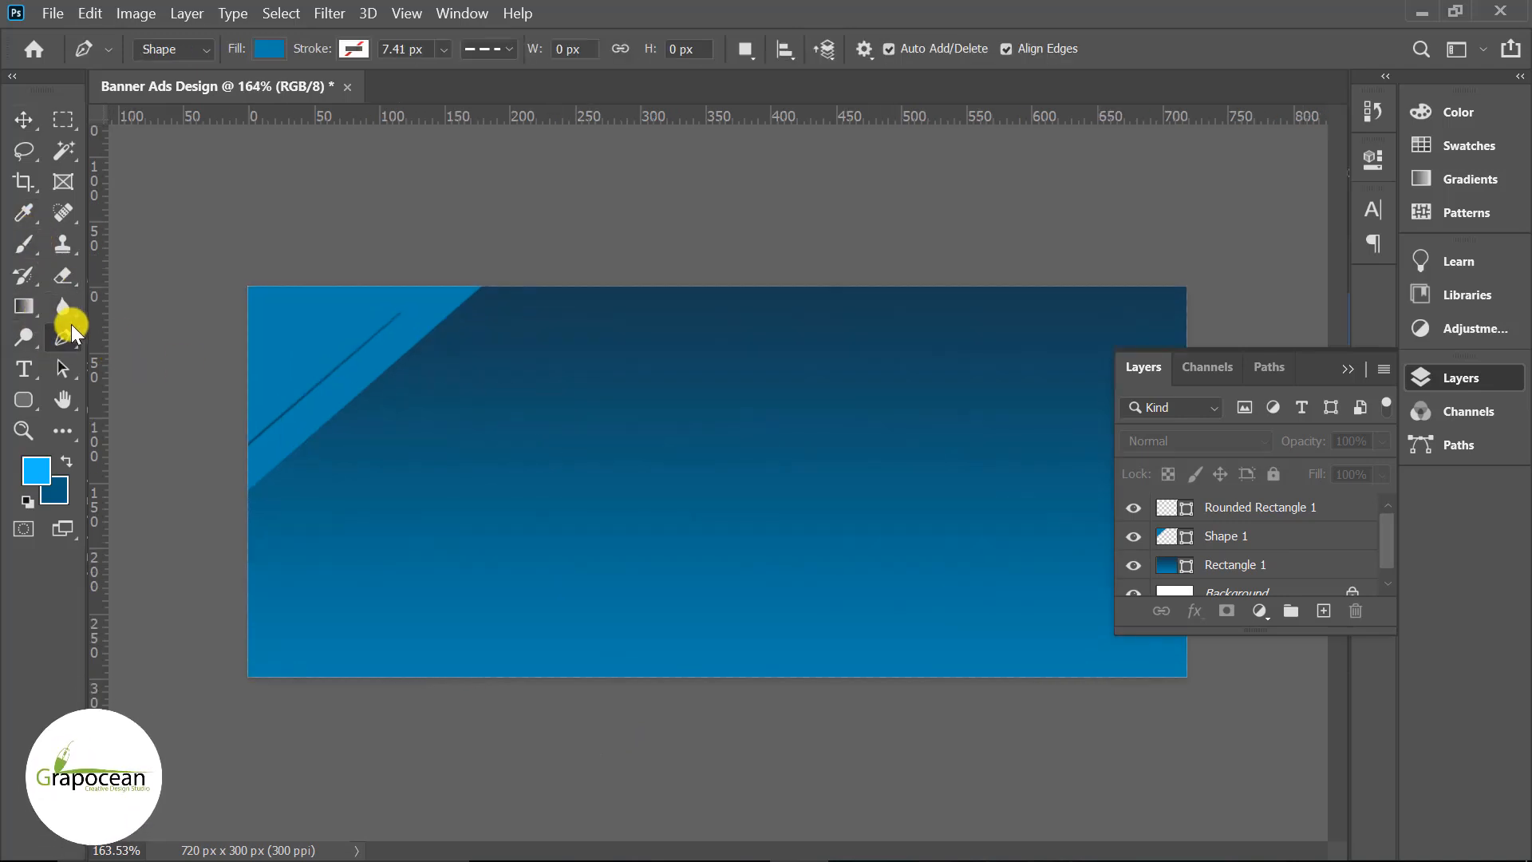
pyautogui.click(1261, 549)
pyautogui.click(1322, 610)
pyautogui.scroll(3, 458, 294)
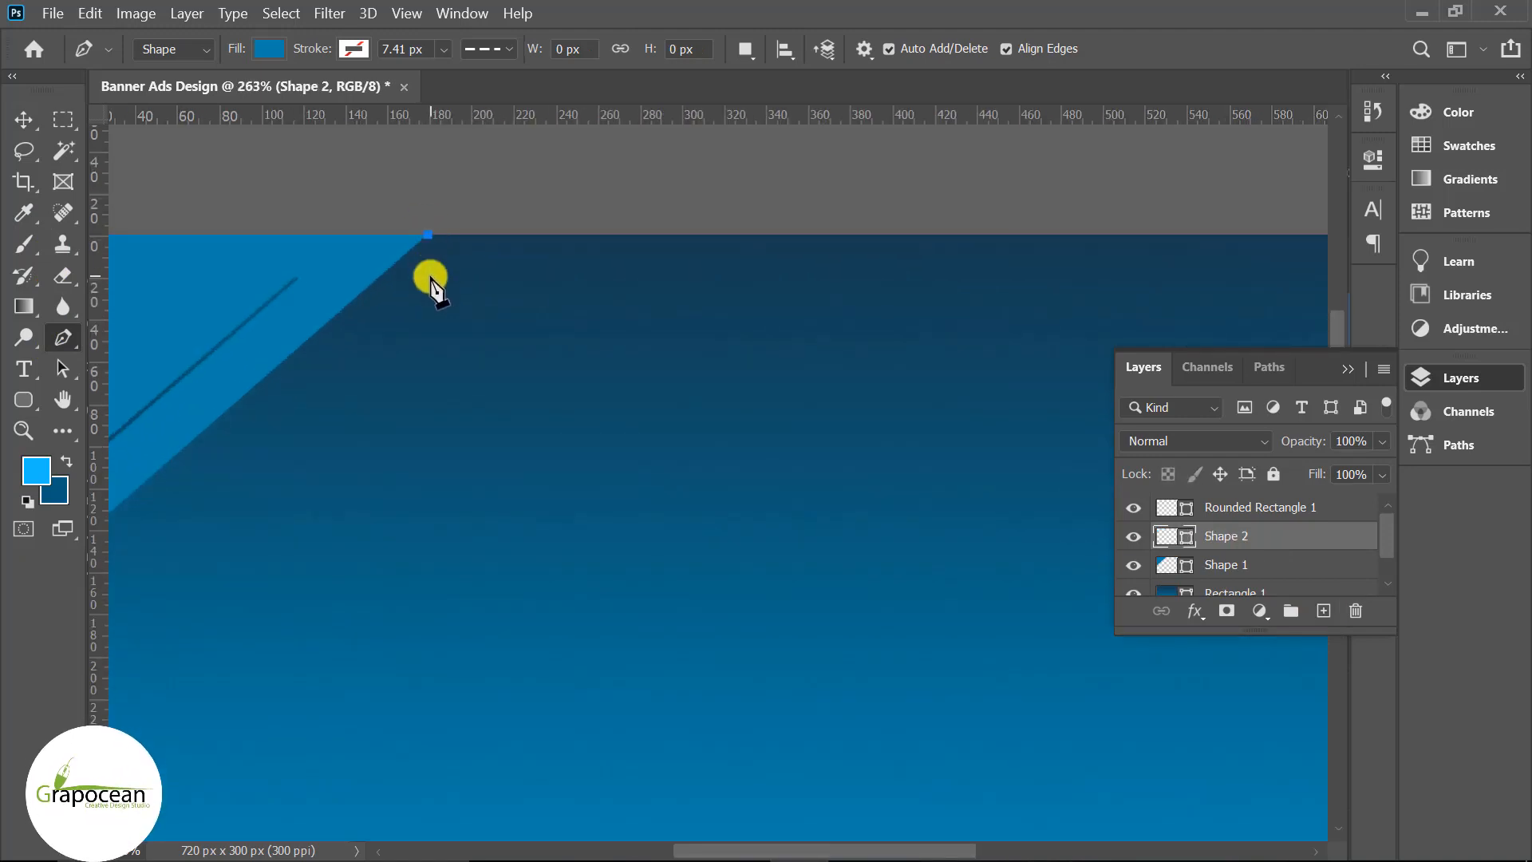
pyautogui.click(429, 278)
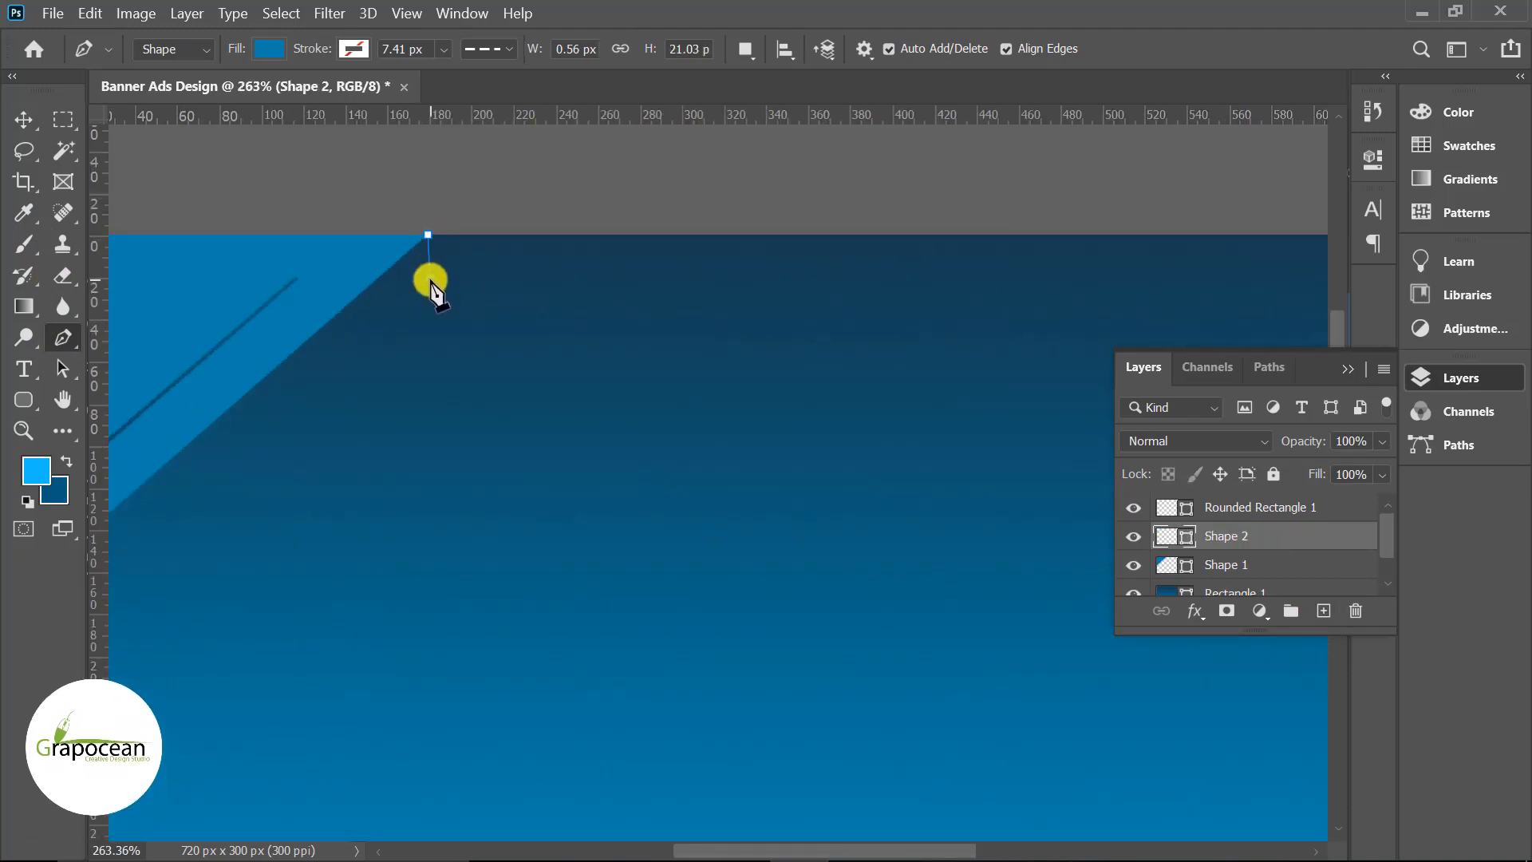
pyautogui.click(205, 481)
pyautogui.scroll(-2, 290, 476)
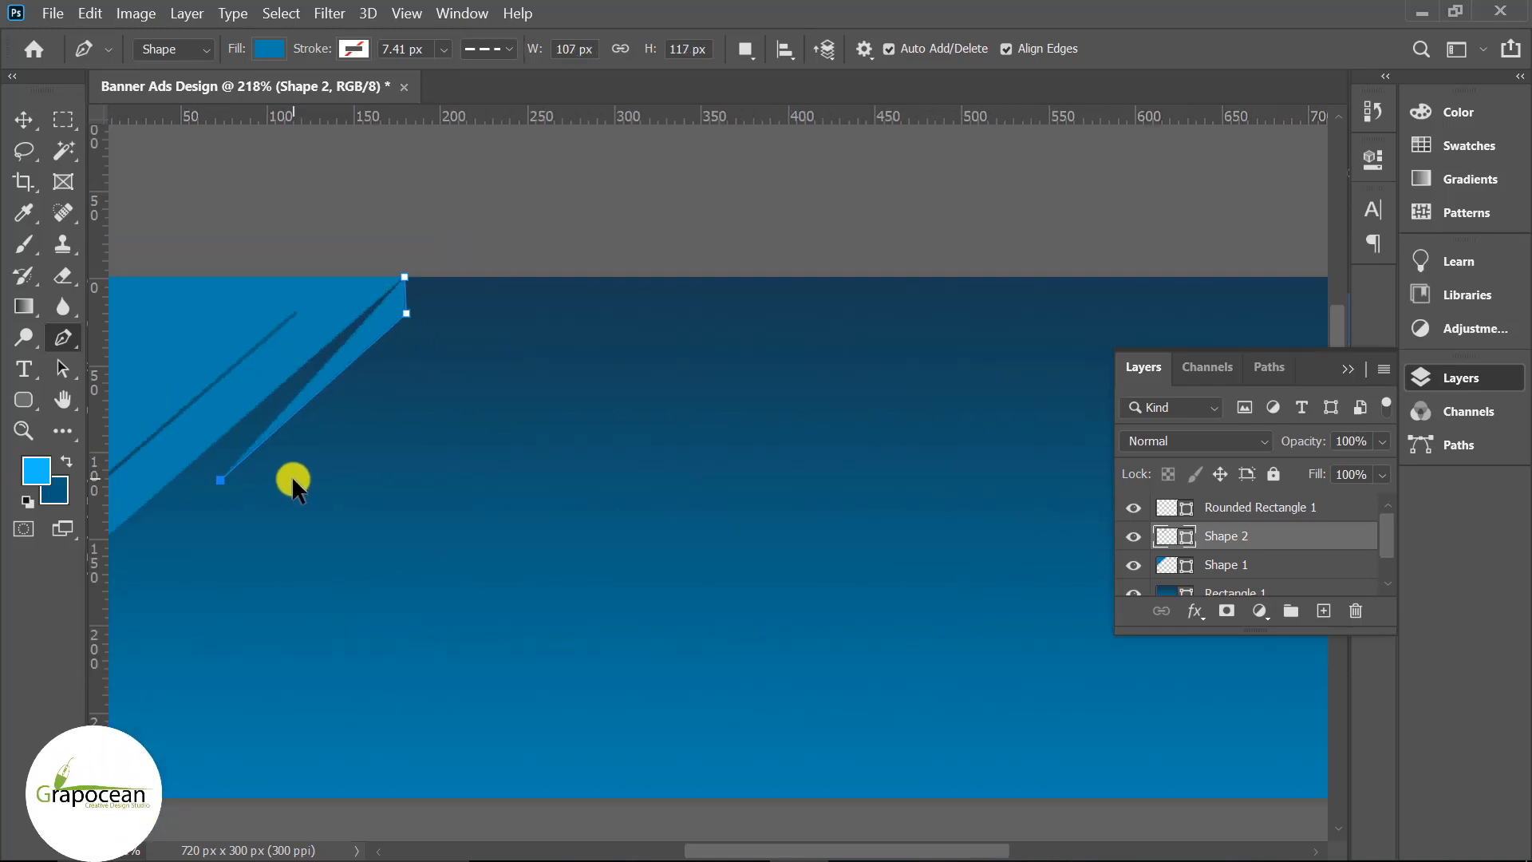
pyautogui.click(226, 426)
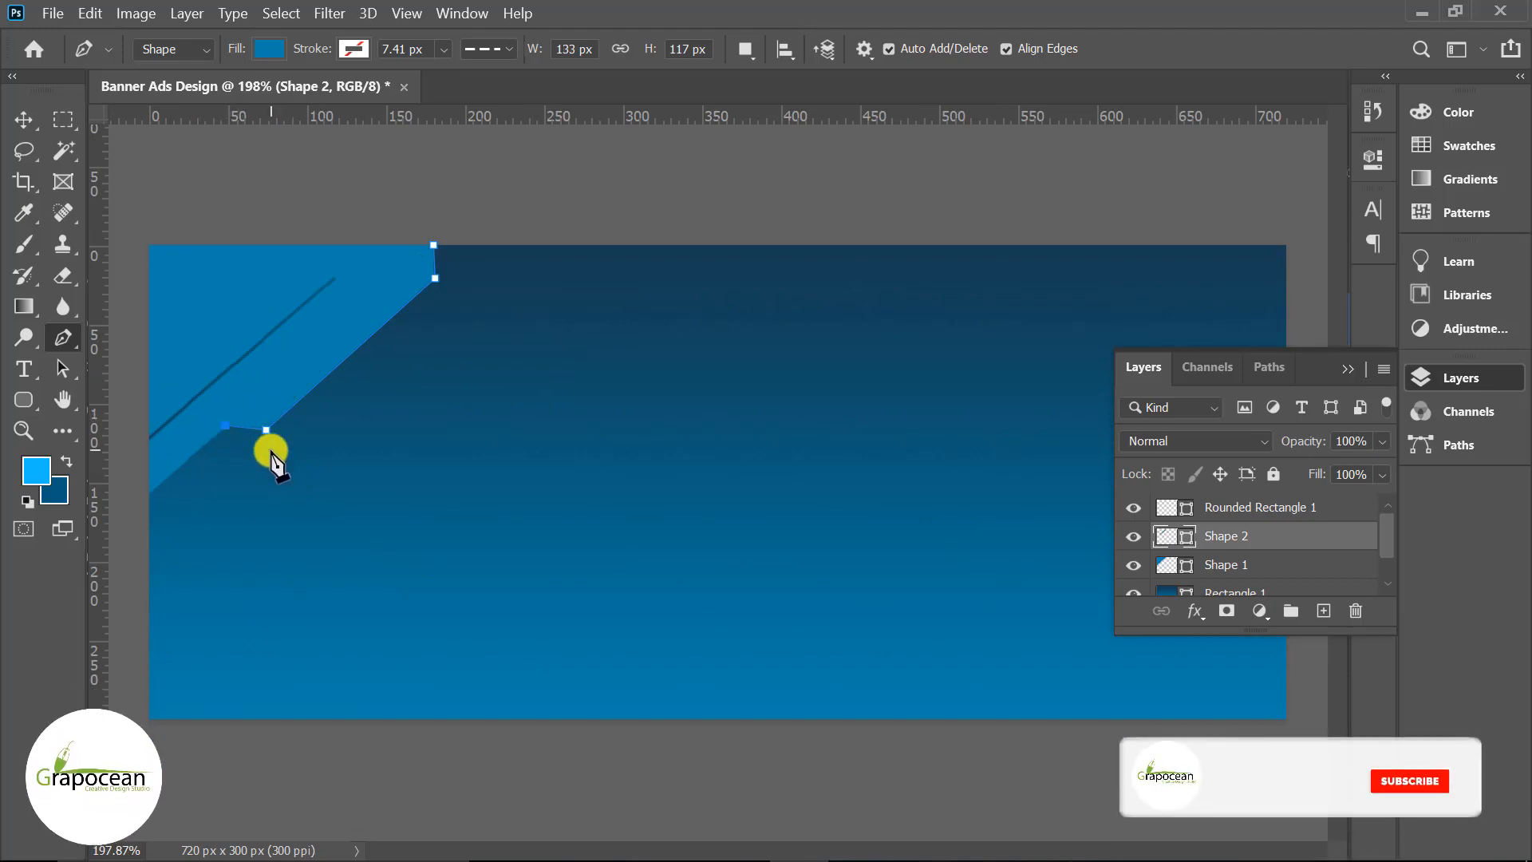
# - Try a dark gray-to-black linear gradient as the fill of the diagonal strip
pyautogui.click(263, 48)
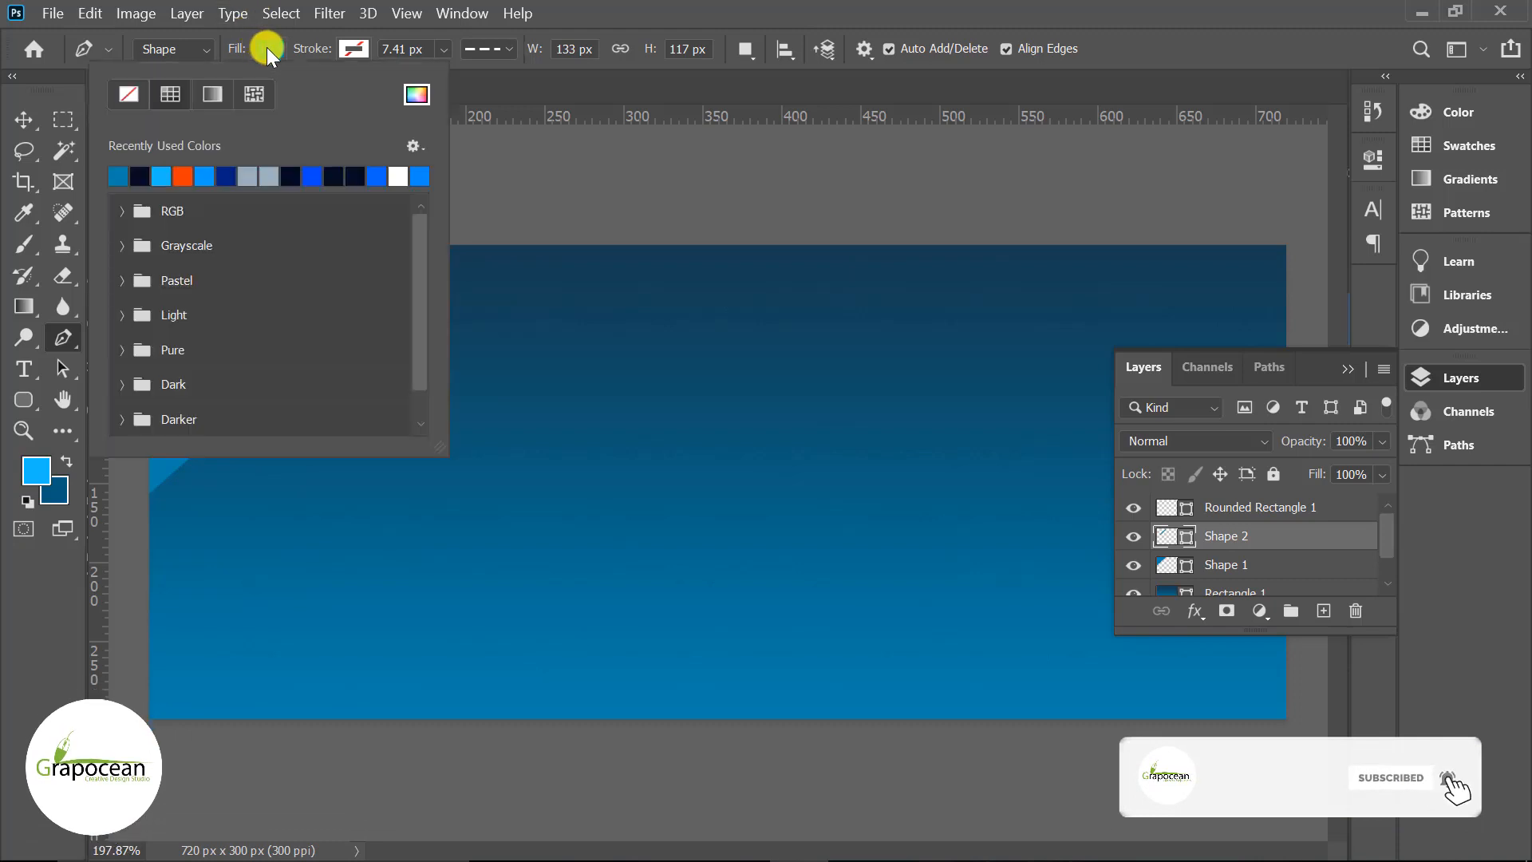
pyautogui.click(207, 96)
pyautogui.click(399, 176)
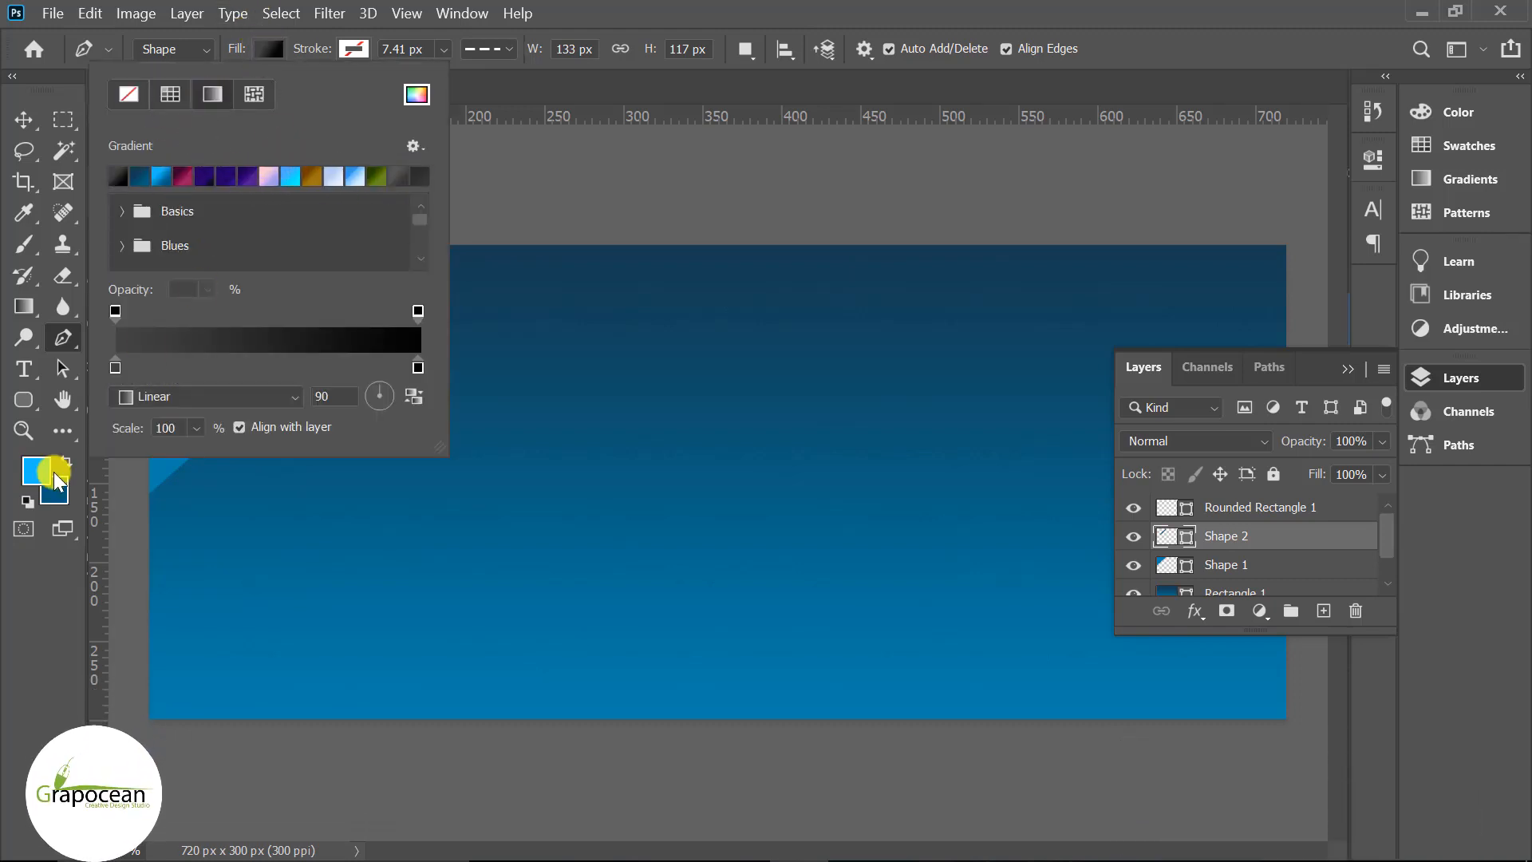
pyautogui.click(21, 678)
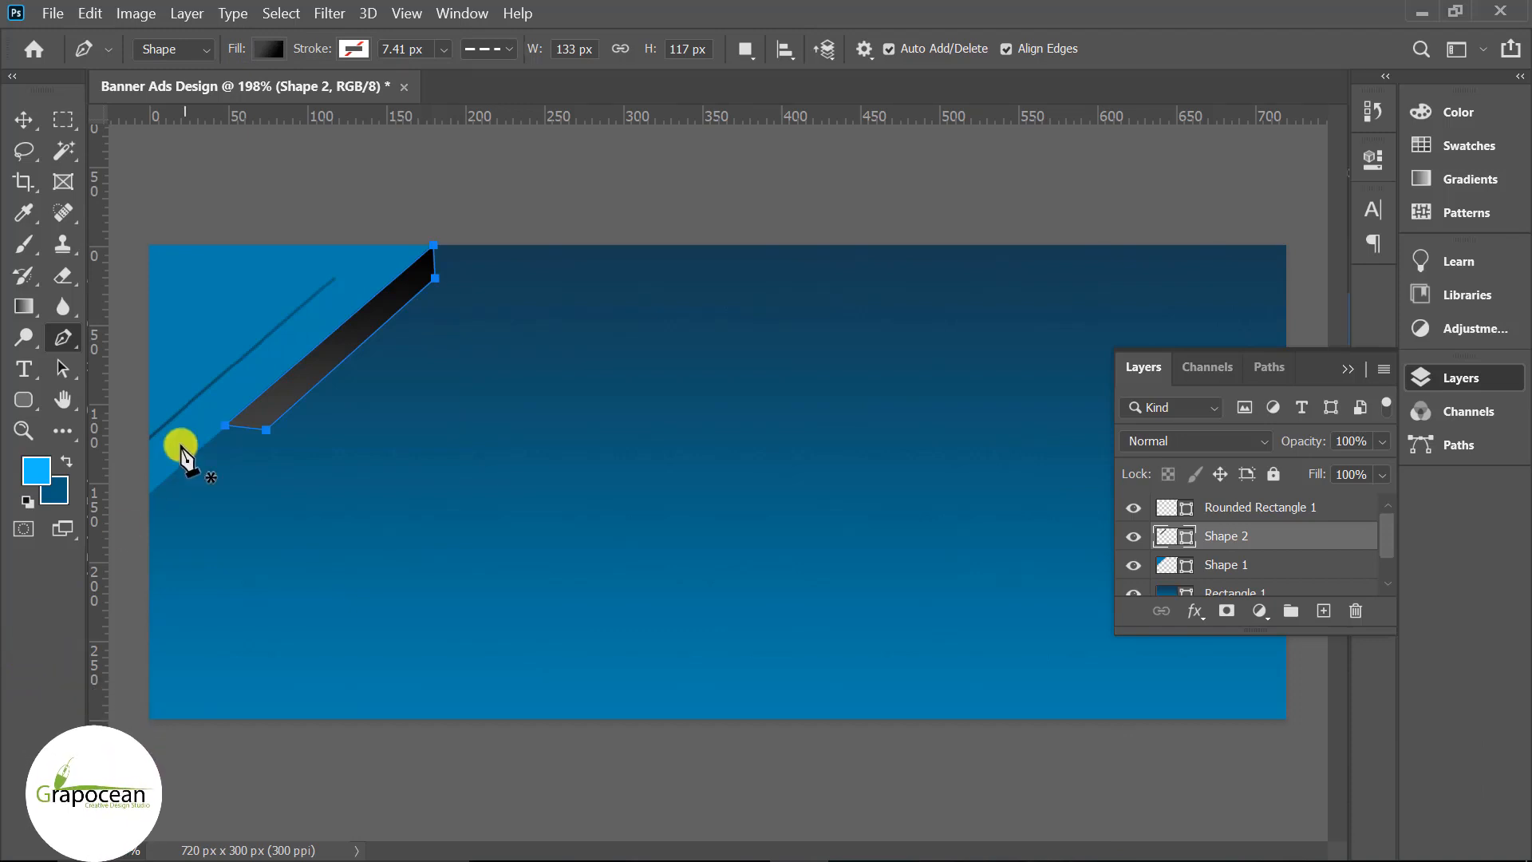
# - Fill the diagonal strip with the dark navy-to-blue linear gradient
pyautogui.click(268, 49)
pyautogui.click(158, 168)
pyautogui.click(8, 112)
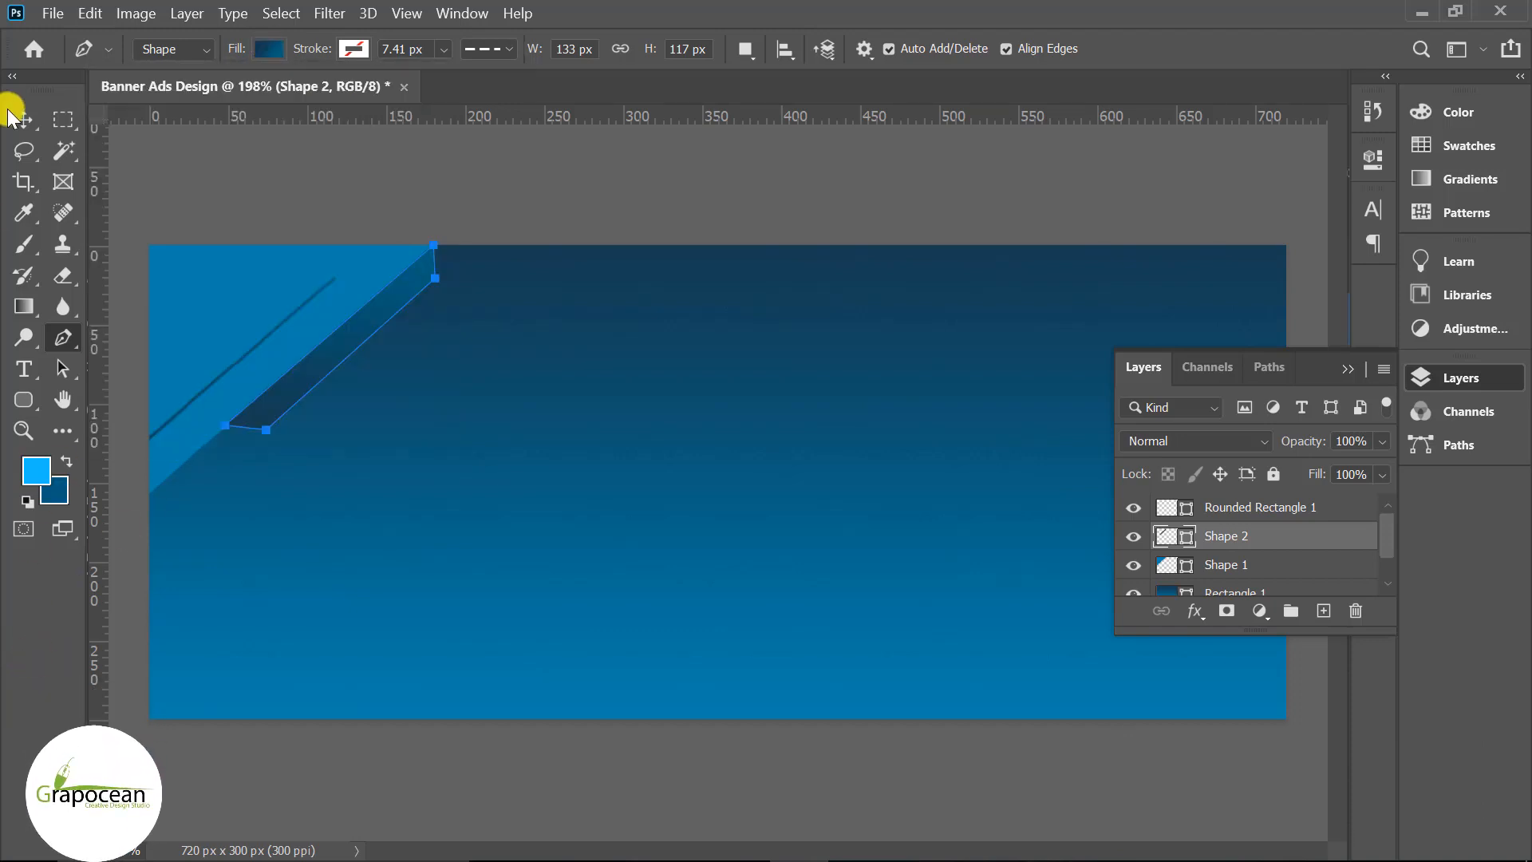
# - Try reversing the direction of the diagonal strip's gradient fill
pyautogui.click(23, 117)
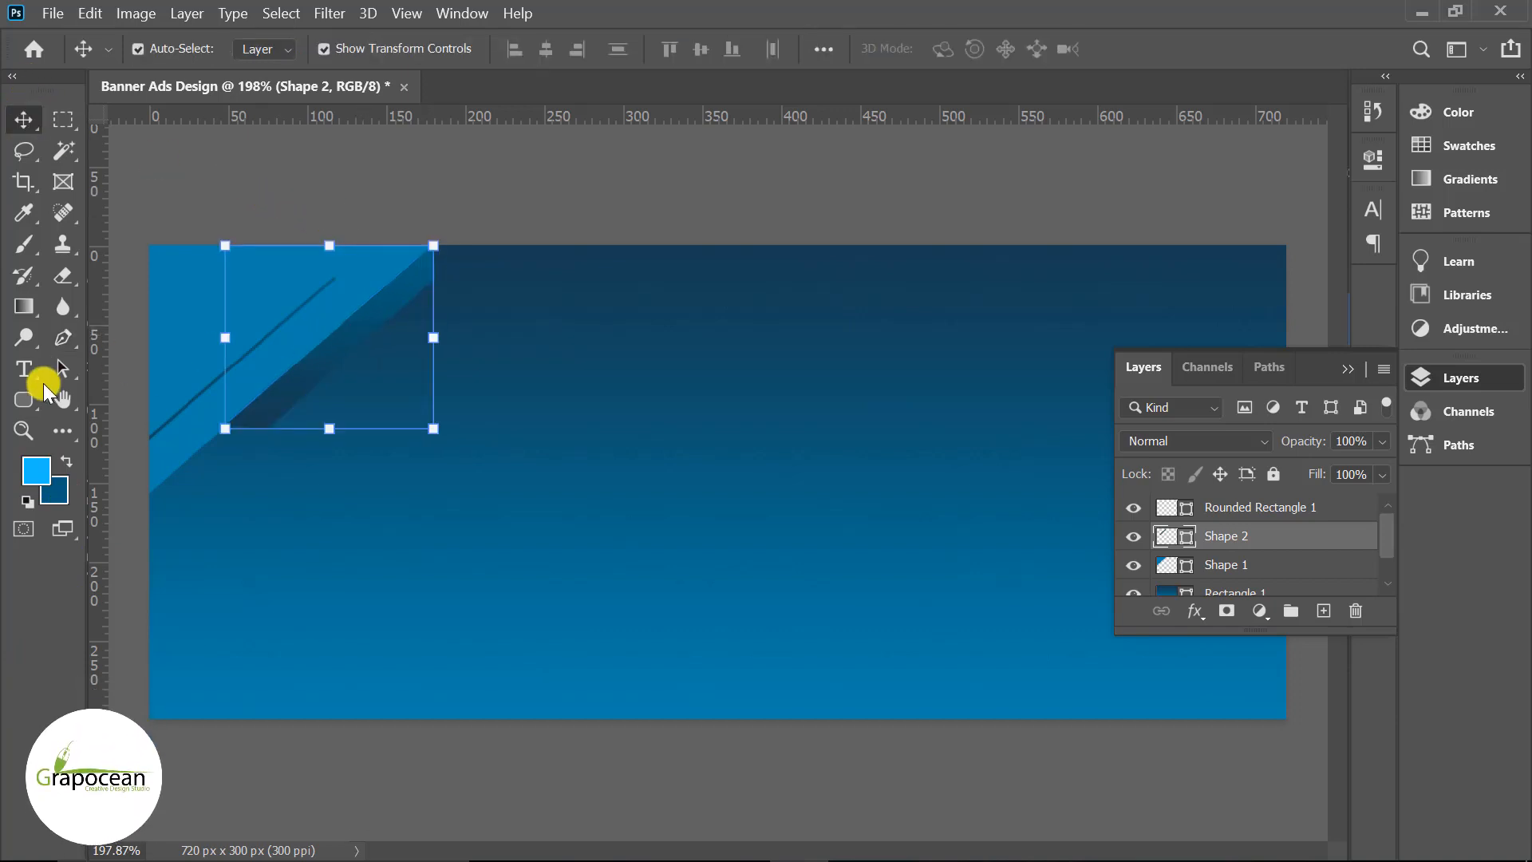
pyautogui.click(24, 399)
pyautogui.click(269, 48)
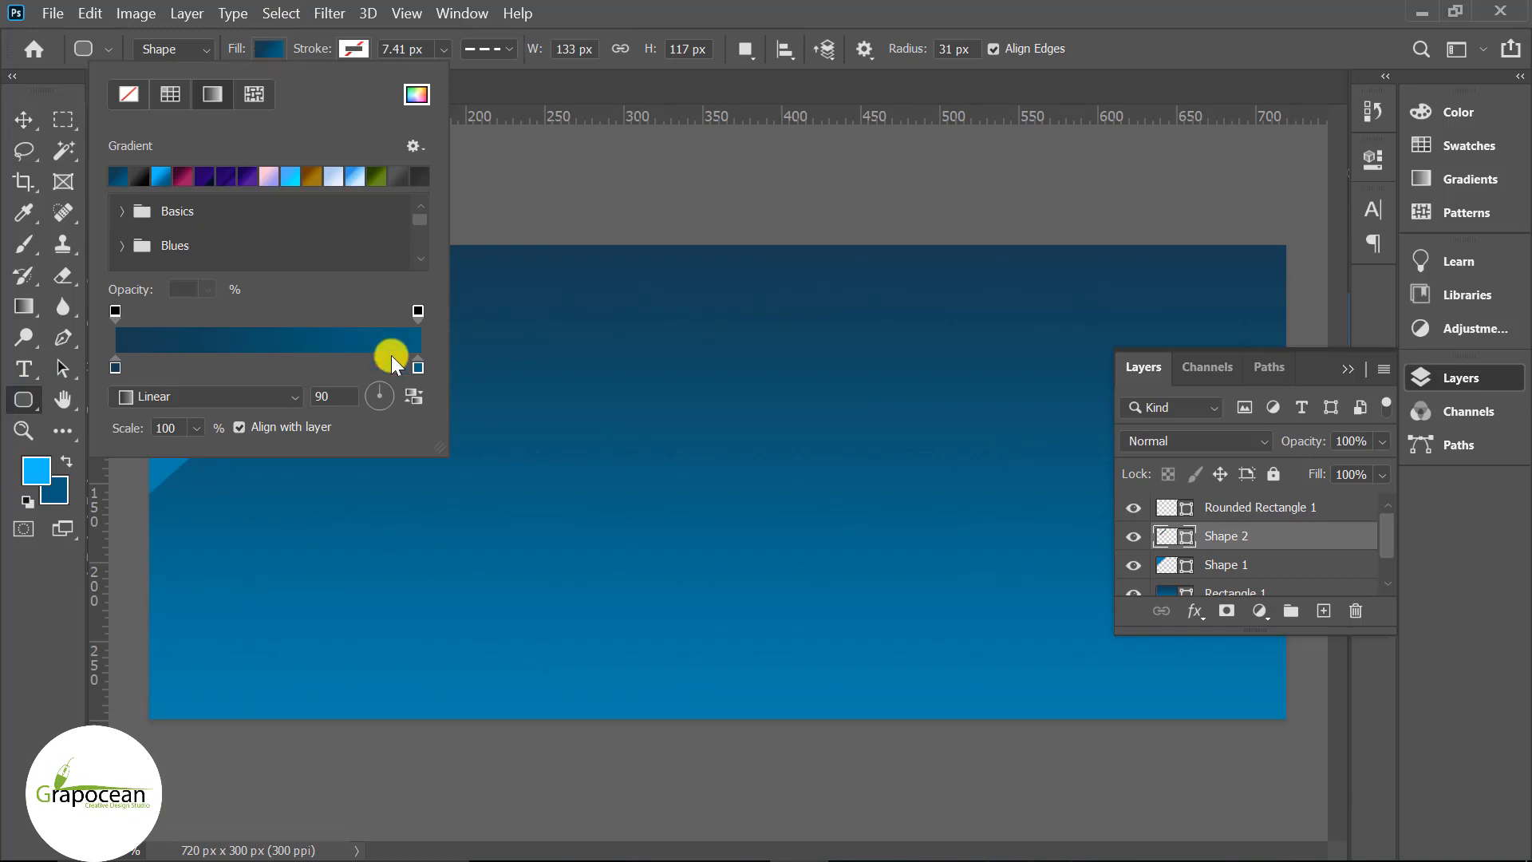
pyautogui.click(12, 579)
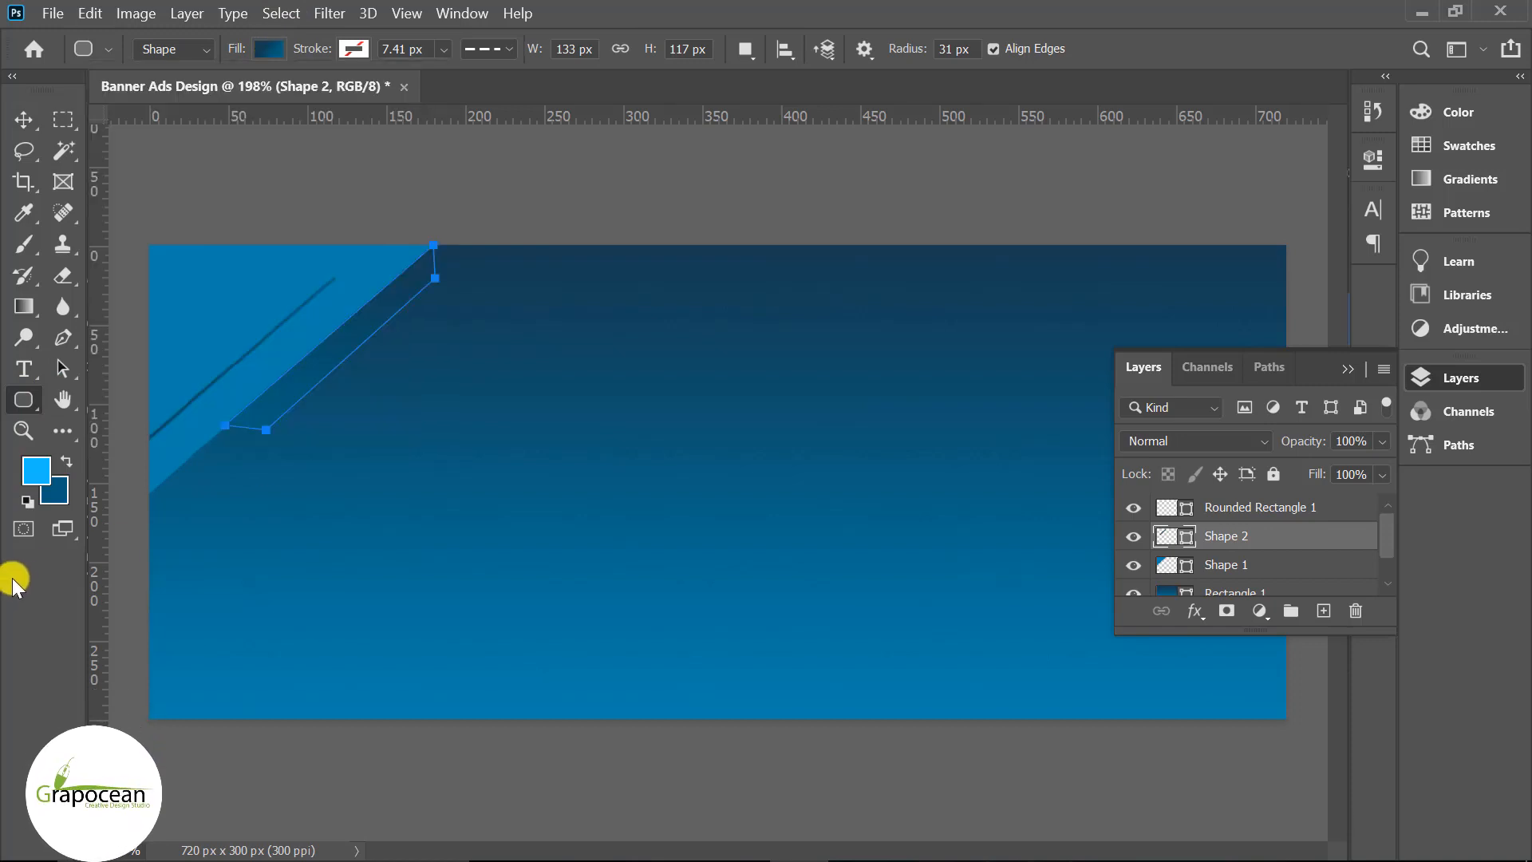
pyautogui.click(22, 118)
pyautogui.click(208, 135)
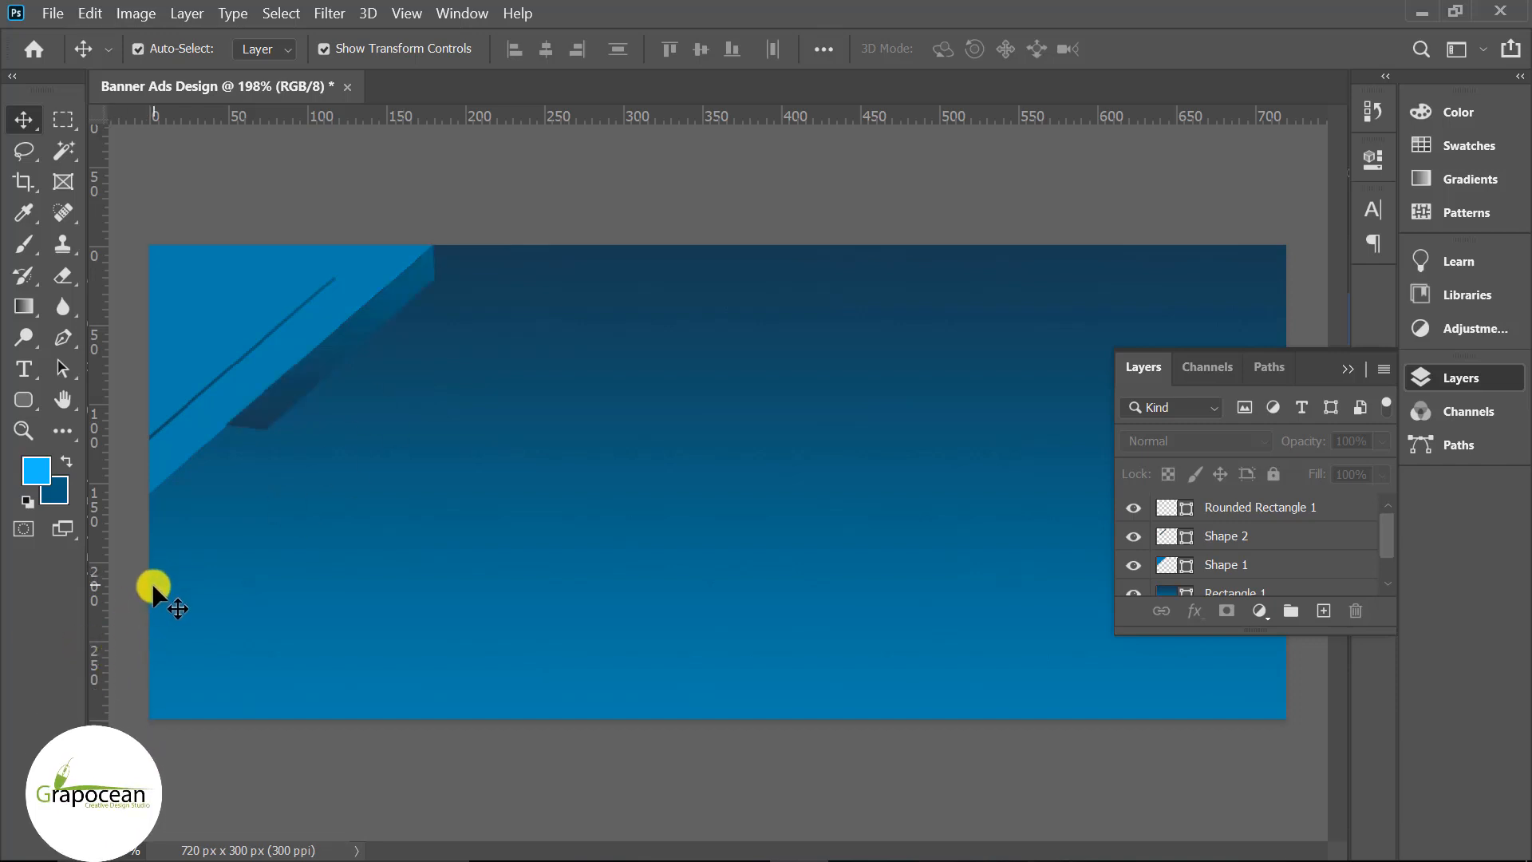
pyautogui.click(356, 331)
pyautogui.click(495, 194)
# - Draw a four-sided strip about 124 by 138 px between the thin line and the triangle's diagonal edge, on a new layer above Rounded Rectangle 1
pyautogui.scroll(-2, 625, 483)
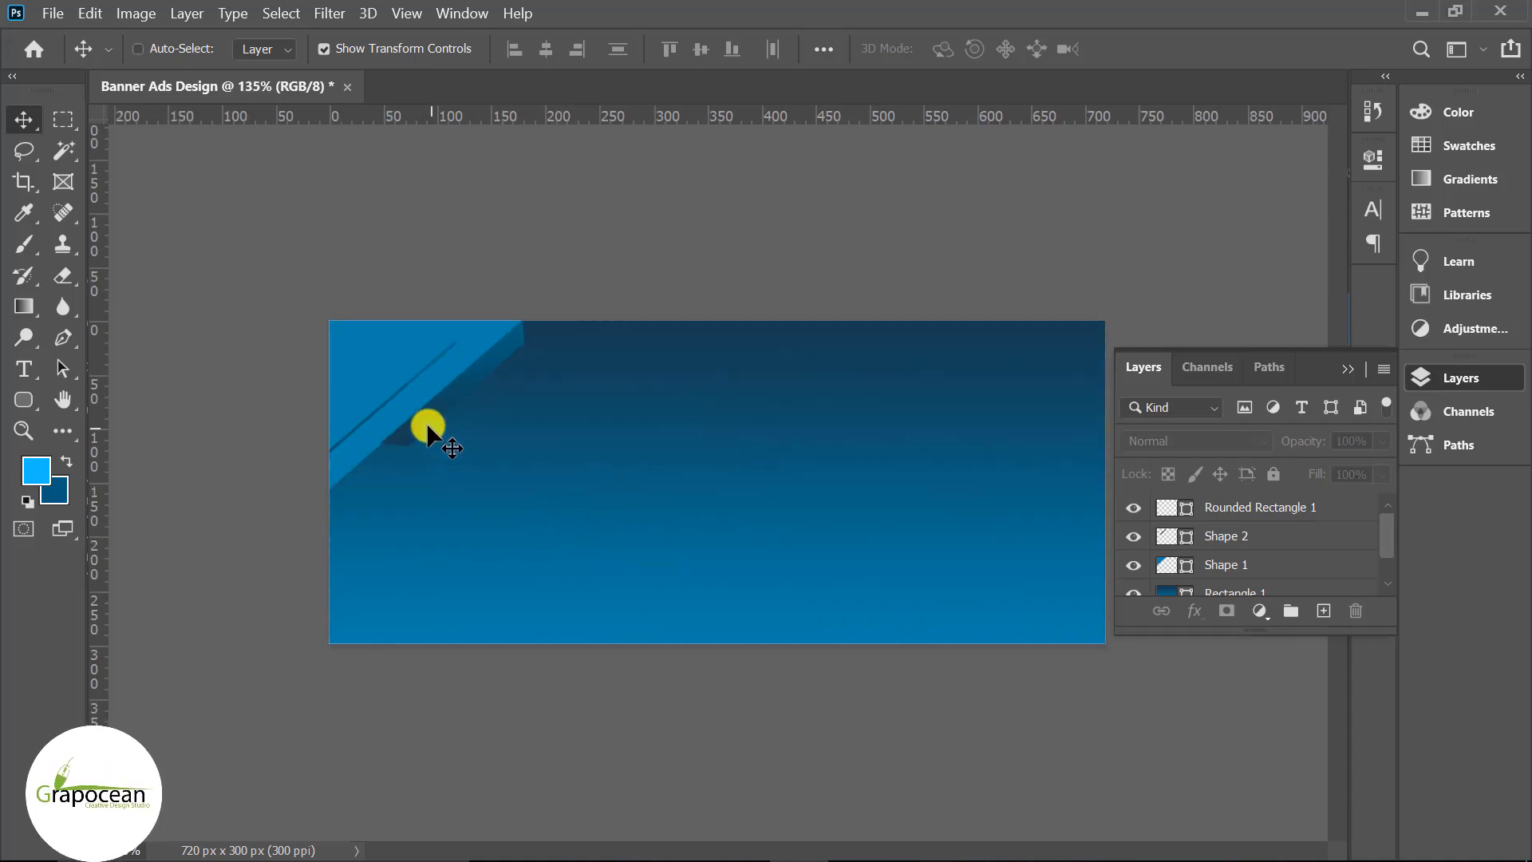
pyautogui.scroll(1, 430, 436)
pyautogui.scroll(1, 314, 405)
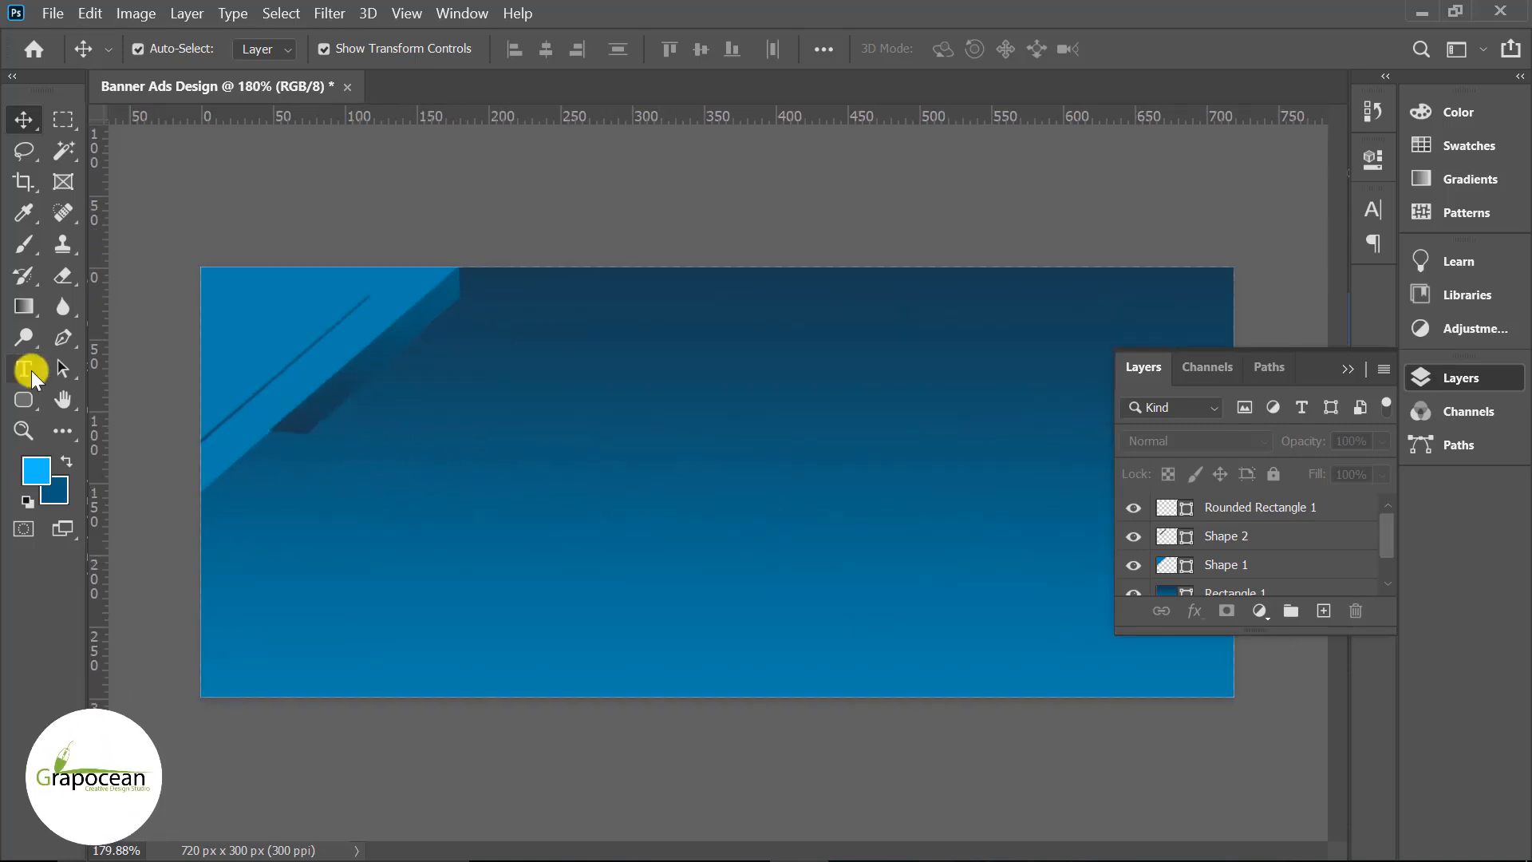
pyautogui.click(59, 338)
pyautogui.click(1244, 510)
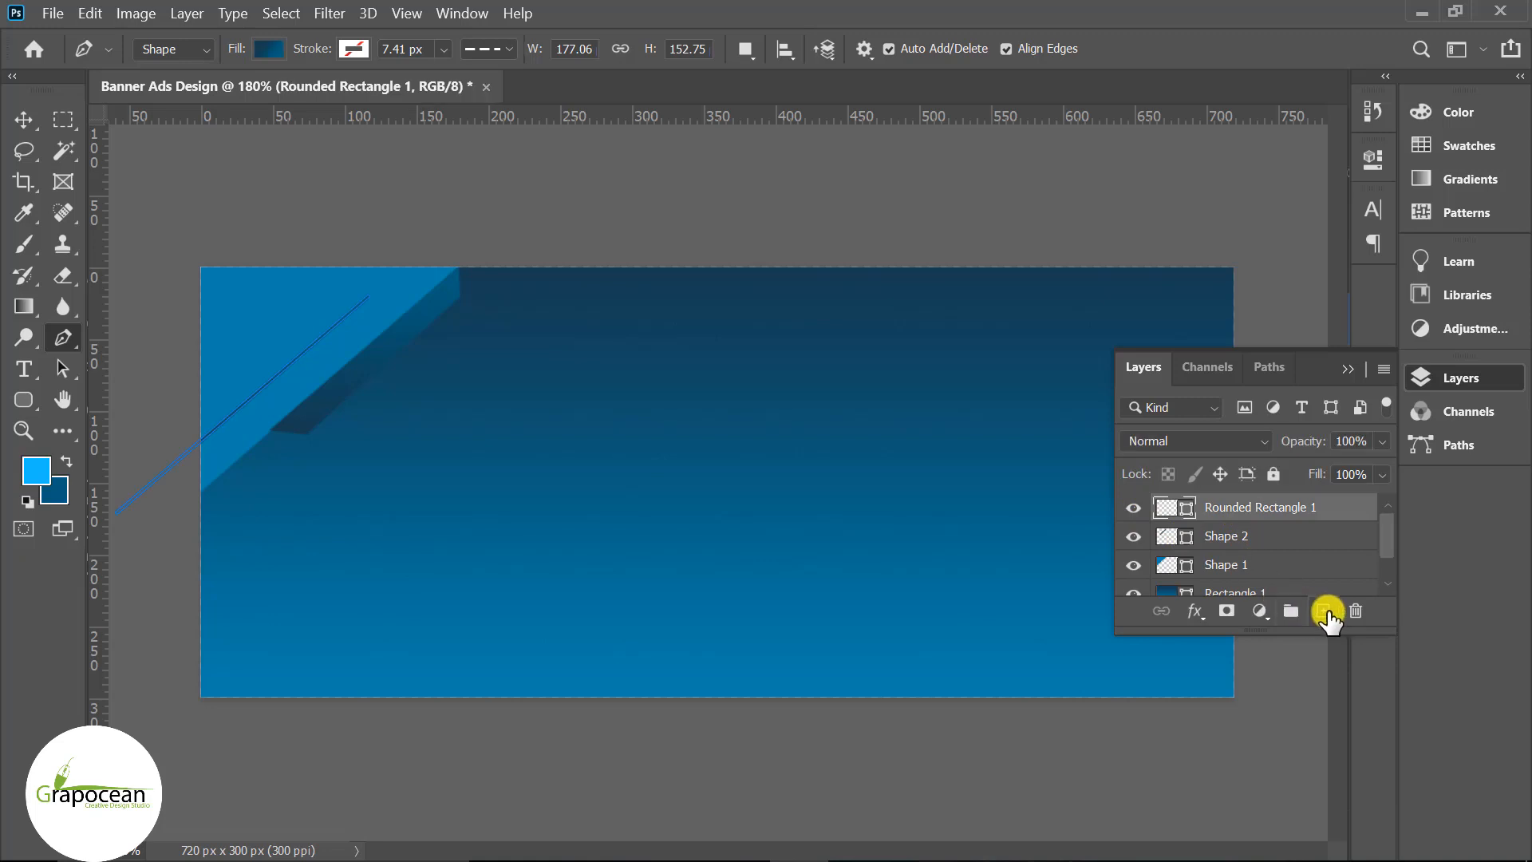
pyautogui.click(1323, 610)
pyautogui.scroll(1, 353, 313)
pyautogui.scroll(1, 352, 312)
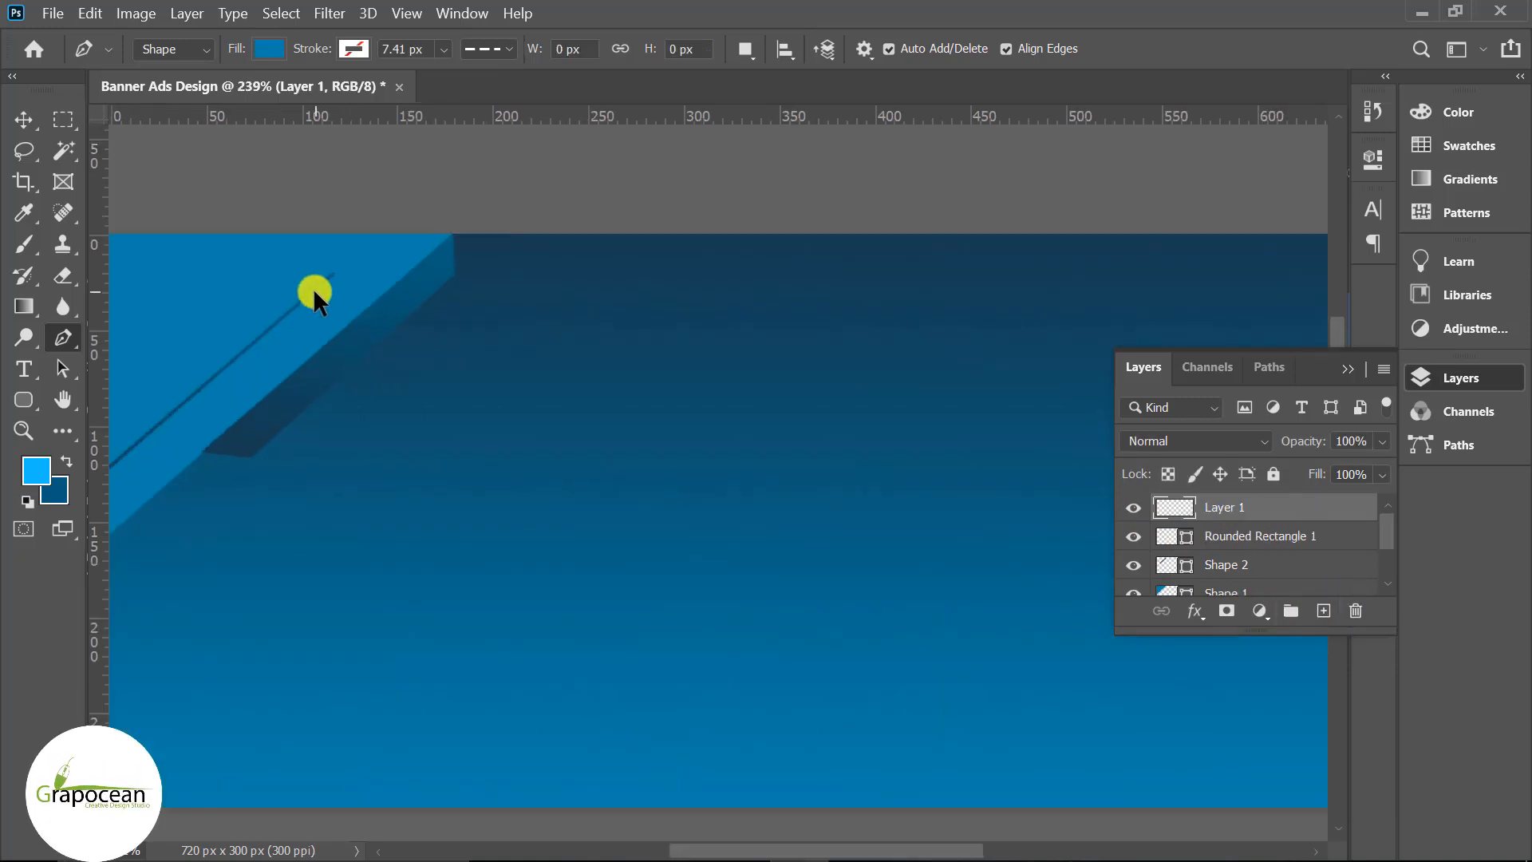
pyautogui.scroll(1, 314, 290)
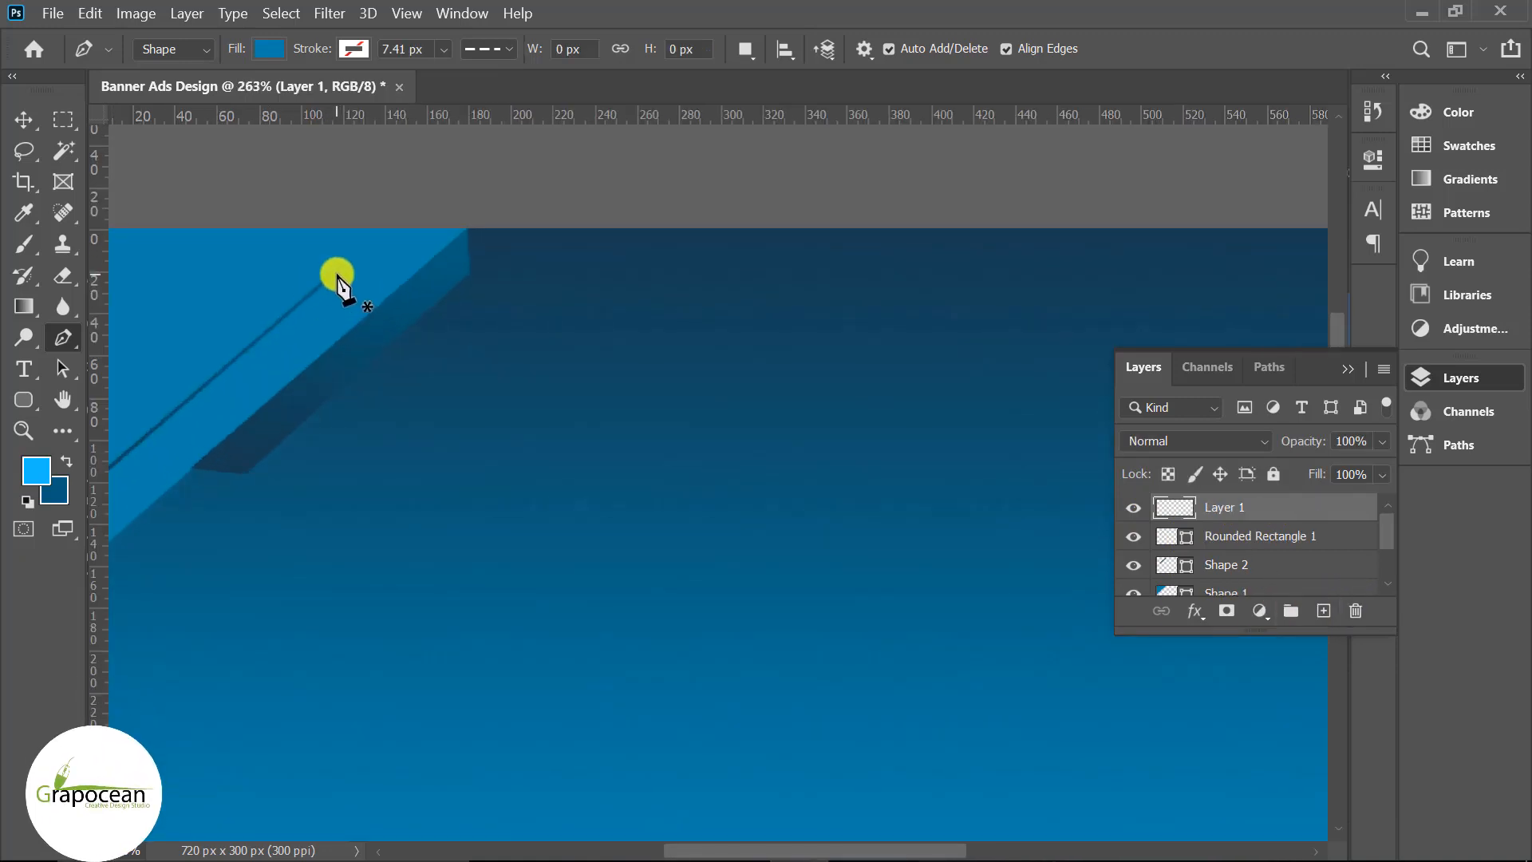
pyautogui.click(336, 274)
pyautogui.moveTo(250, 455); pyautogui.dragTo(399, 479)
pyautogui.click(591, 357)
pyautogui.click(593, 278)
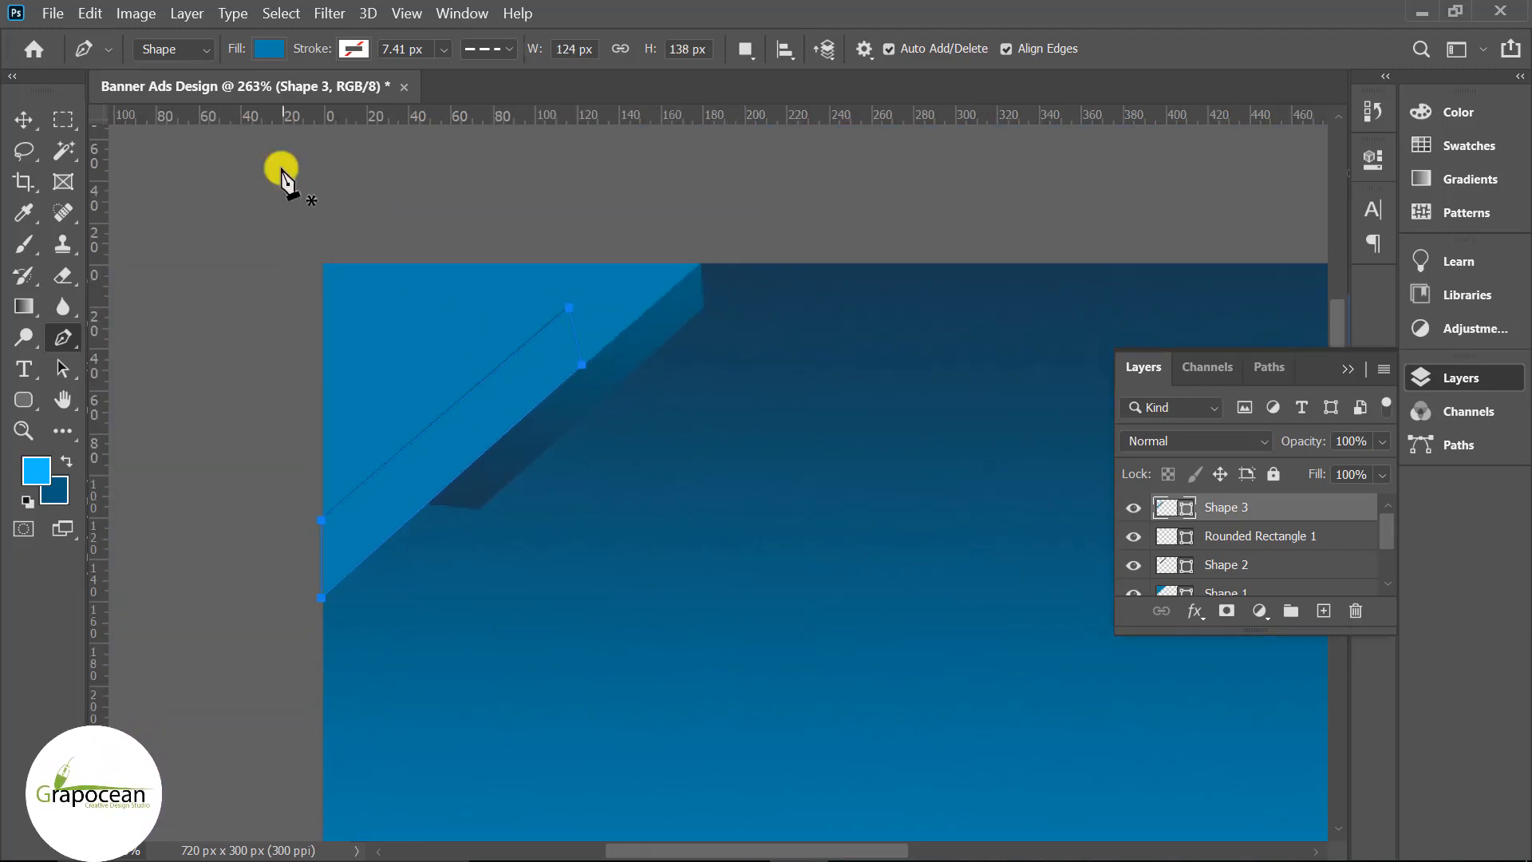
# - Fill the new strip inside the corner triangle with the dark navy-to-blue linear gradient
pyautogui.click(269, 50)
pyautogui.click(210, 94)
pyautogui.click(134, 177)
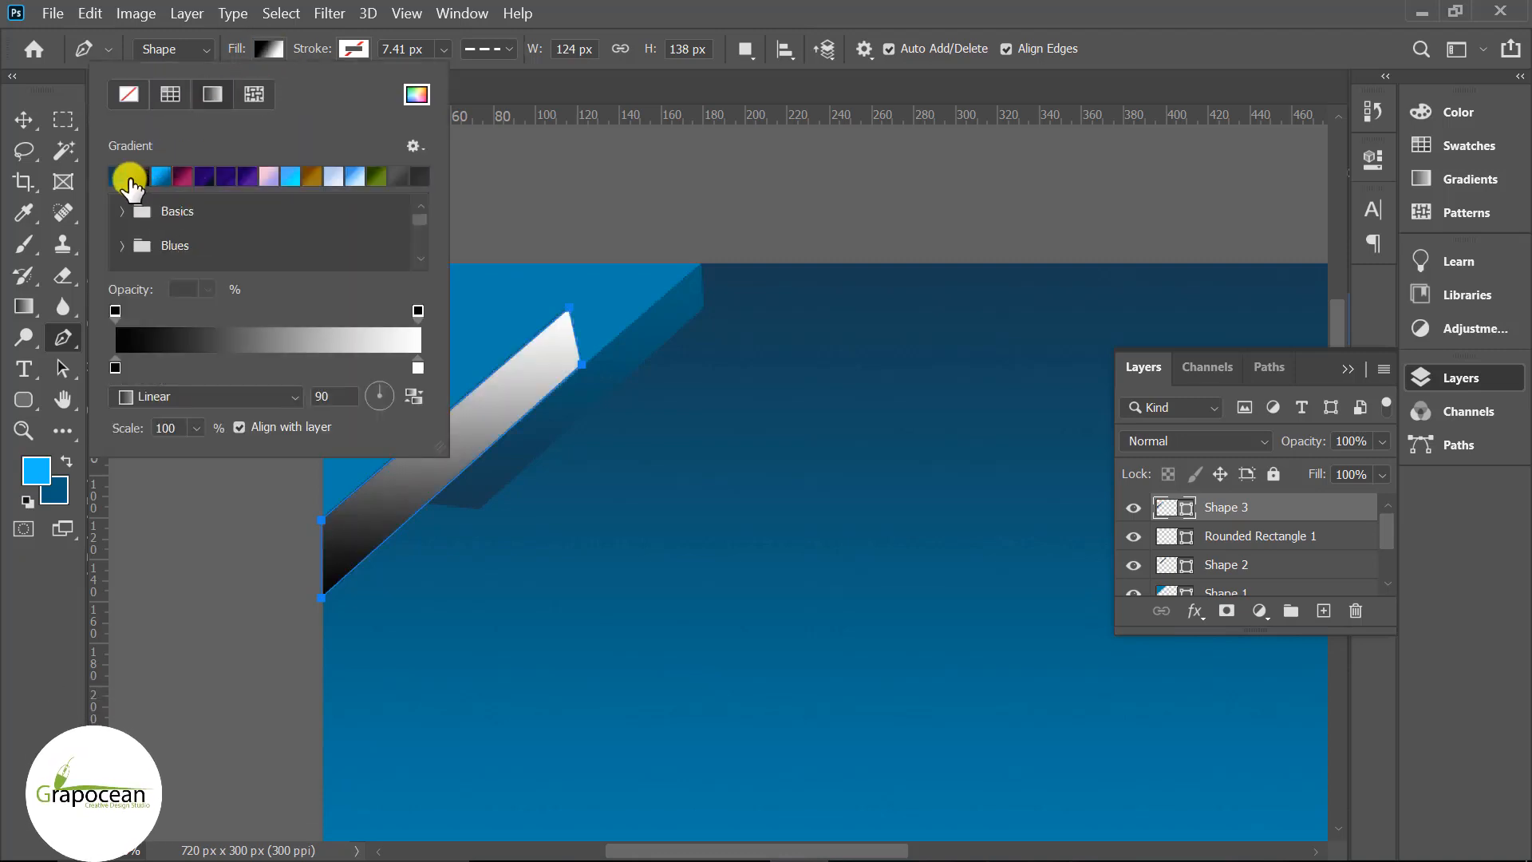
pyautogui.click(114, 179)
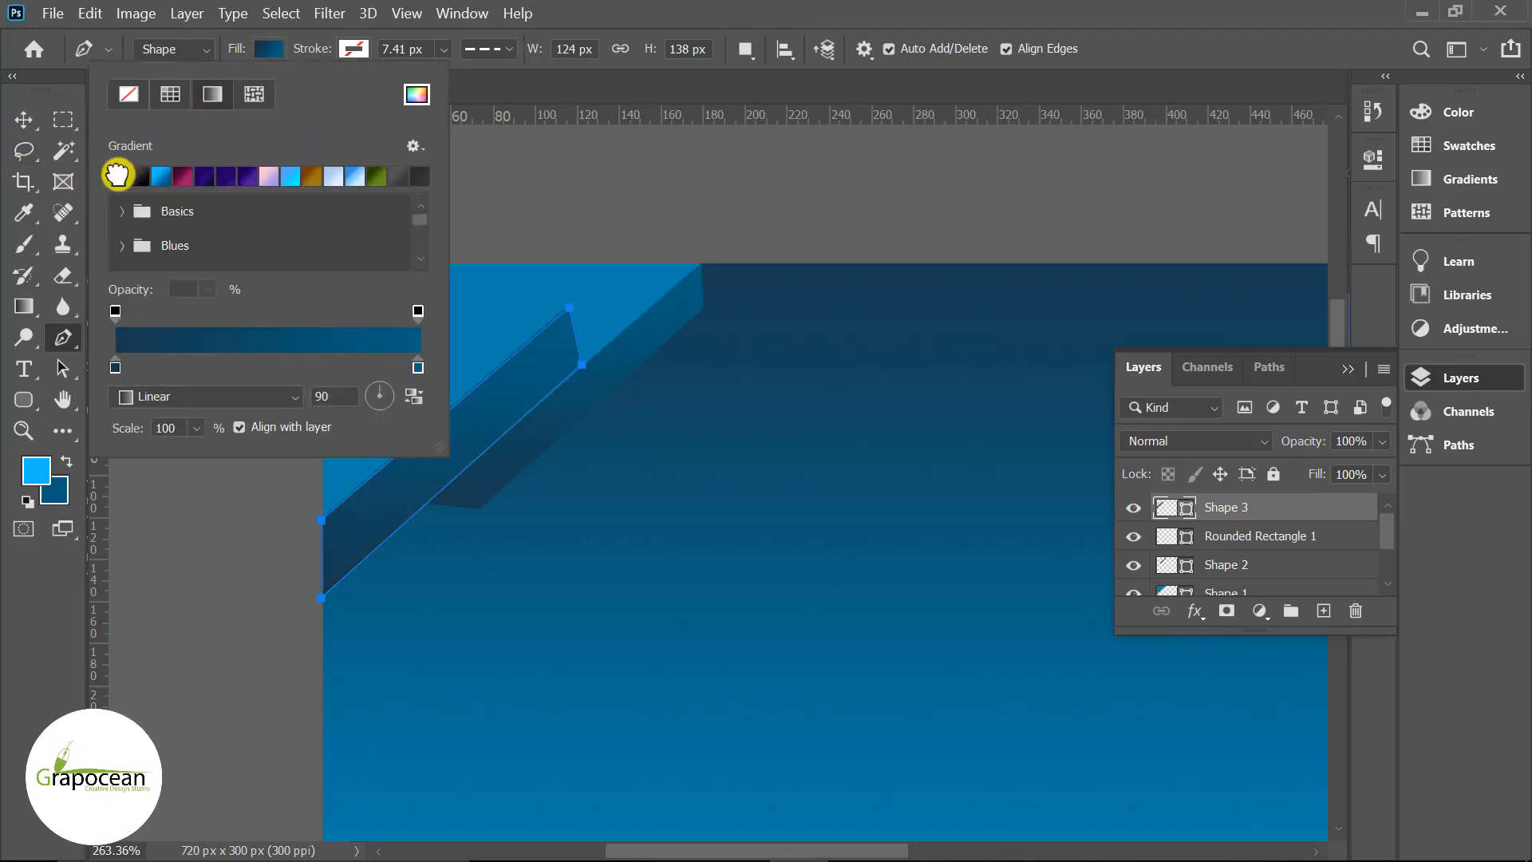
pyautogui.click(3, 727)
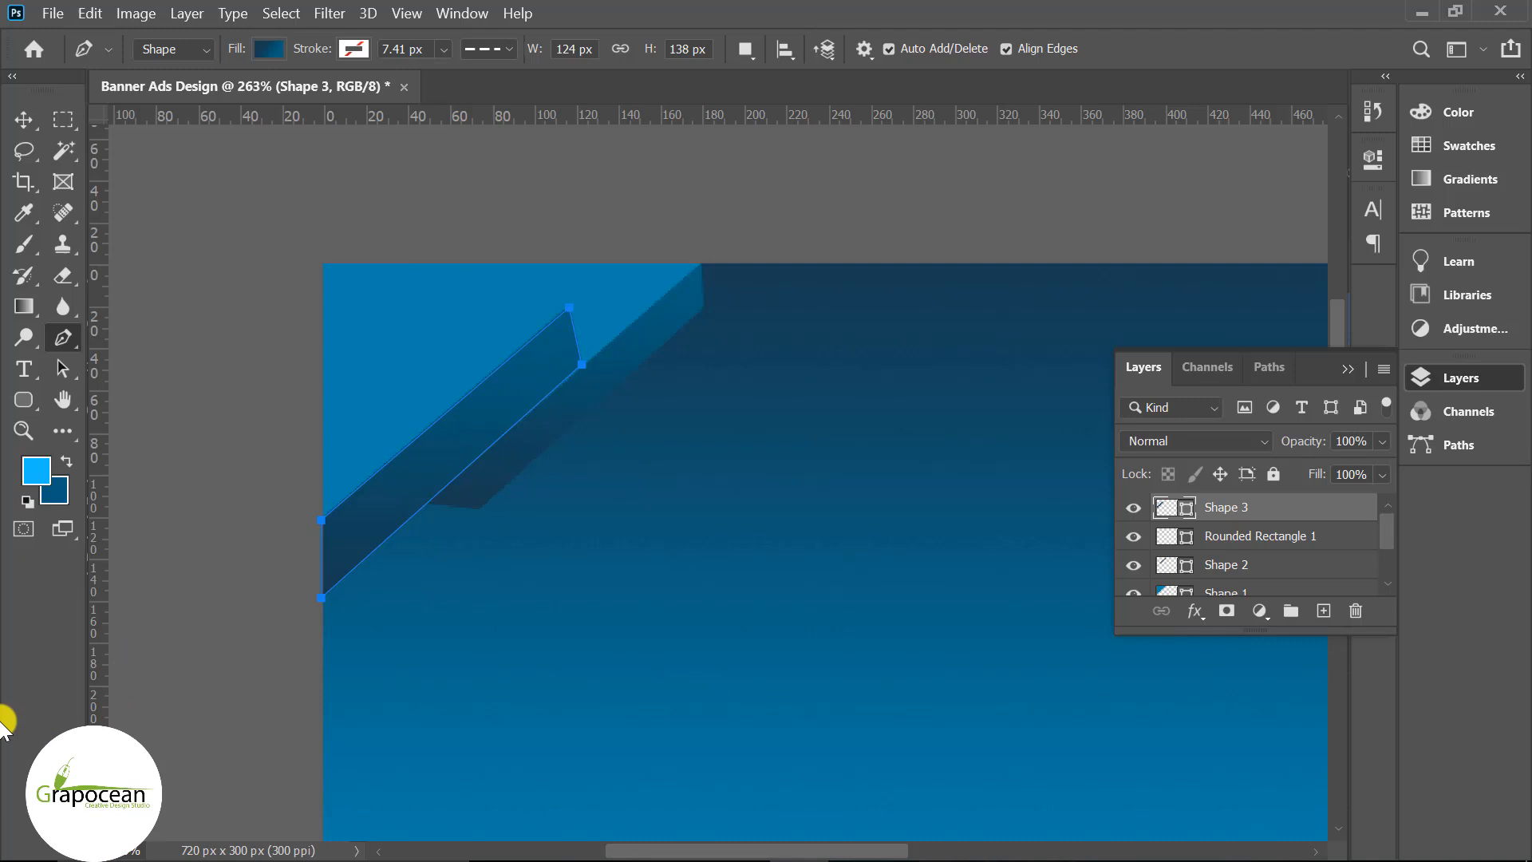
# - Nudge Shape 3 slightly right to meet the canvas edge, lower its opacity to 29%, and deselect it
pyautogui.click(24, 119)
pyautogui.click(201, 383)
pyautogui.click(514, 394)
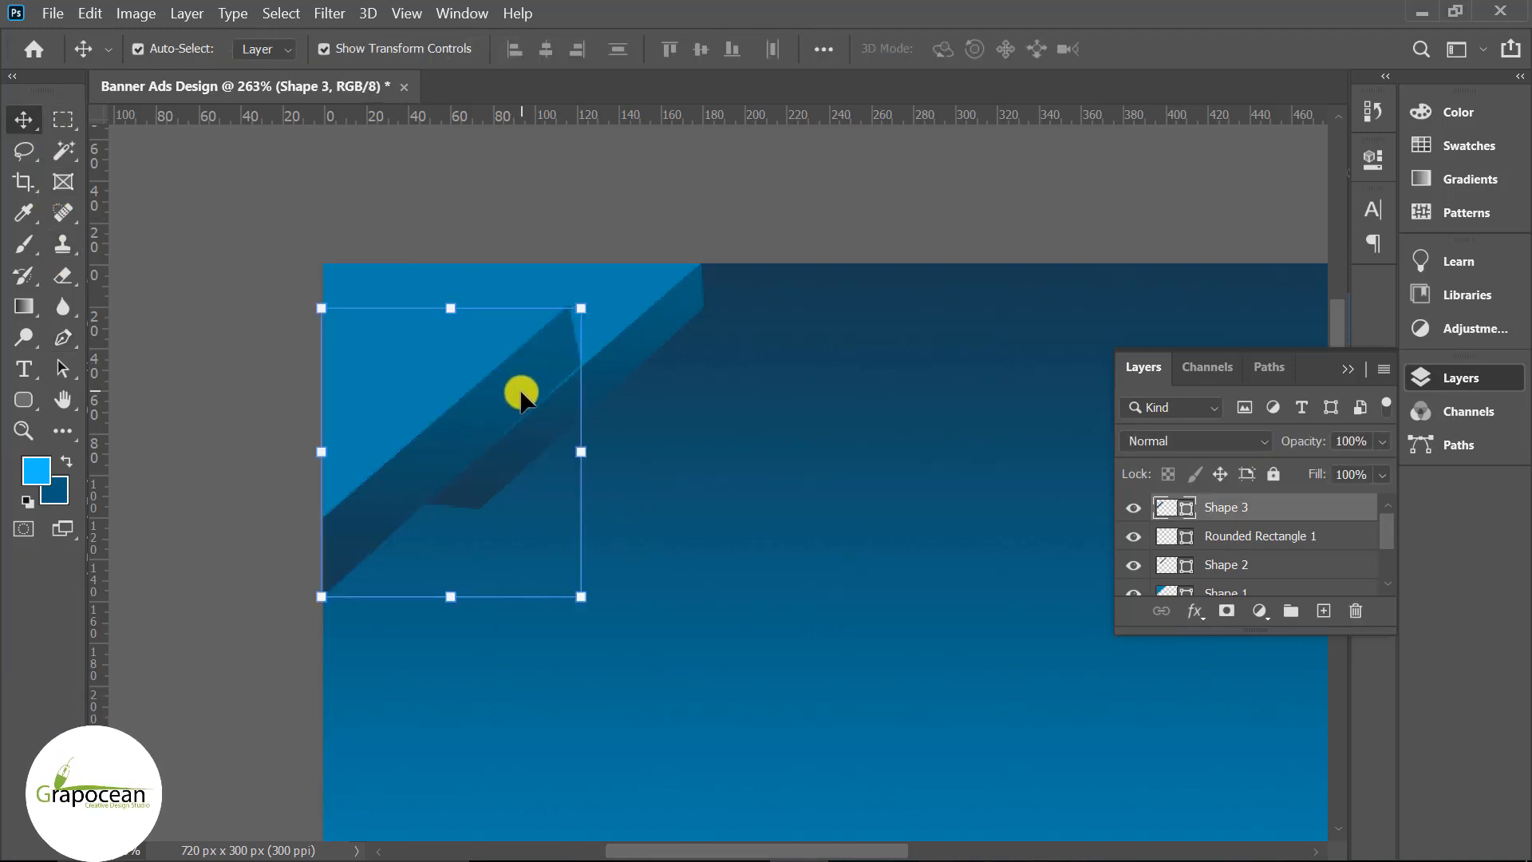
pyautogui.moveTo(520, 396); pyautogui.dragTo(583, 396)
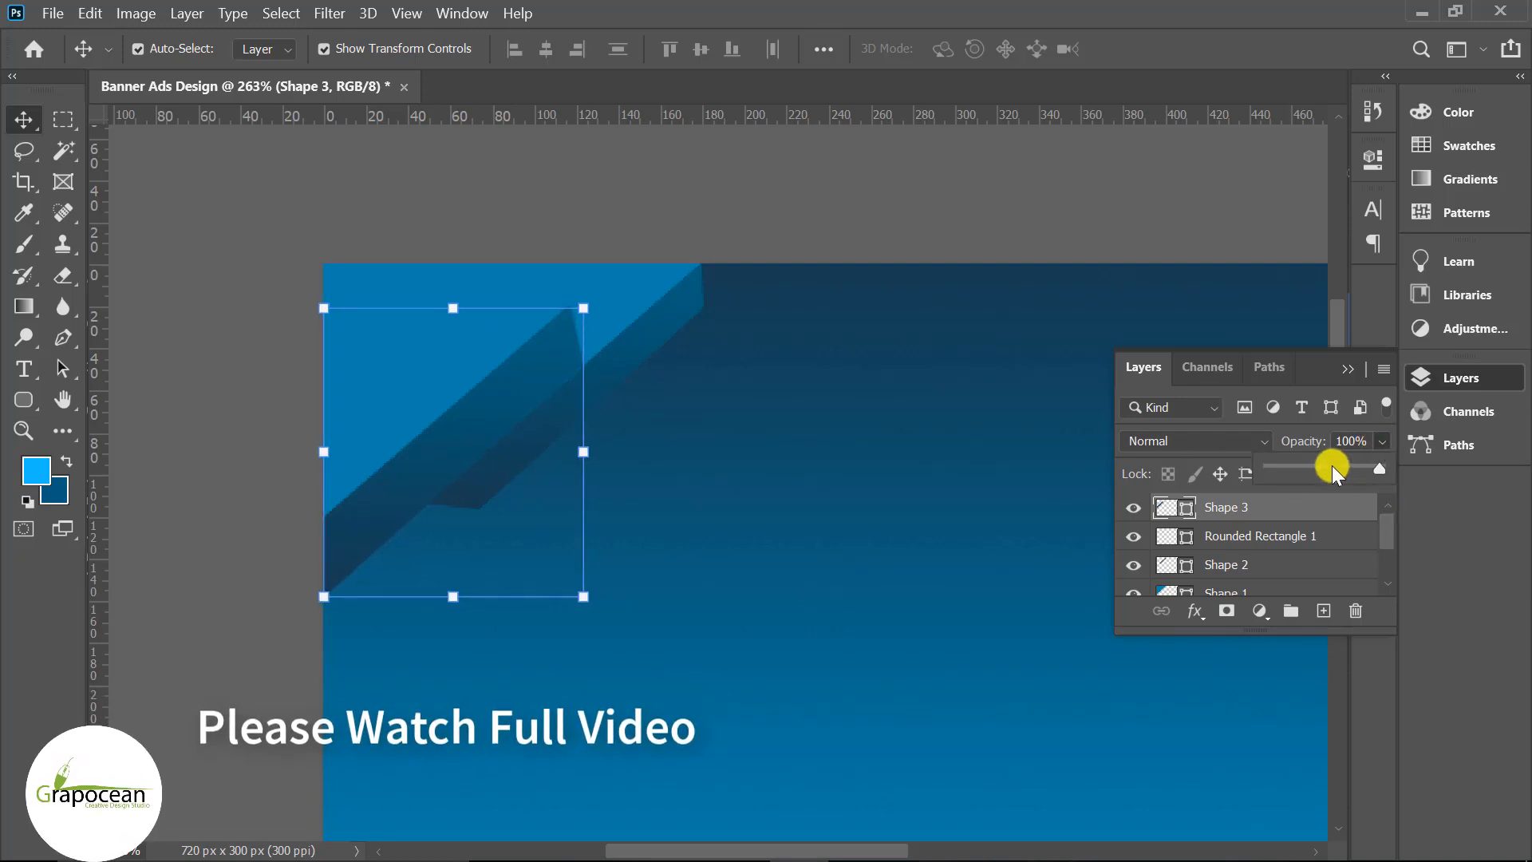
pyautogui.moveTo(1332, 469); pyautogui.dragTo(1302, 476)
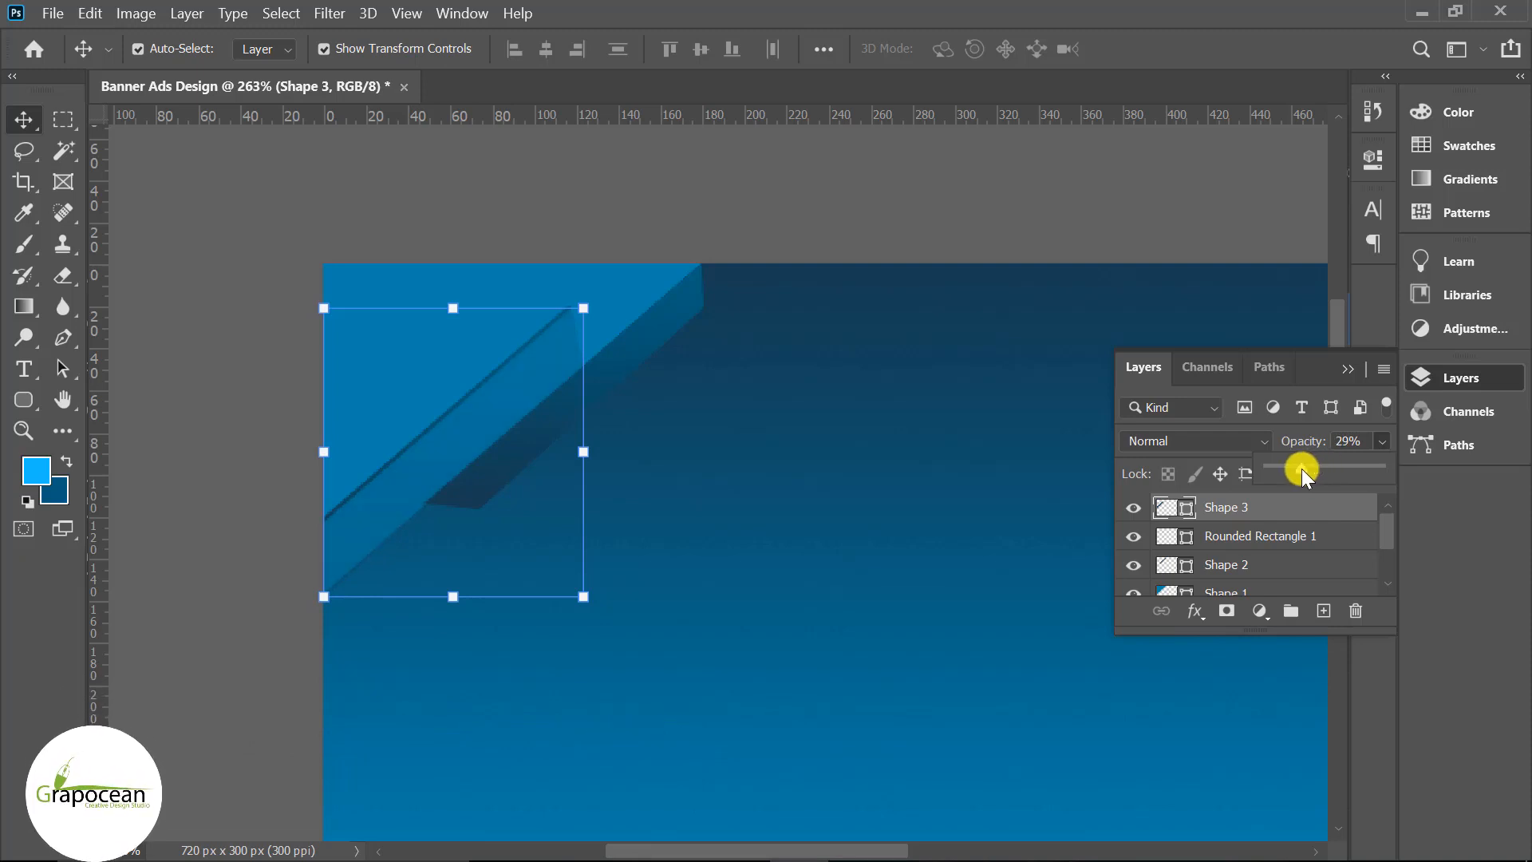
pyautogui.click(17, 124)
pyautogui.click(199, 503)
# - Hide and reshow Shape 2, Rounded Rectangle 1 and Shape 3 in turn to identify each layer's shape
pyautogui.scroll(5, 307, 626)
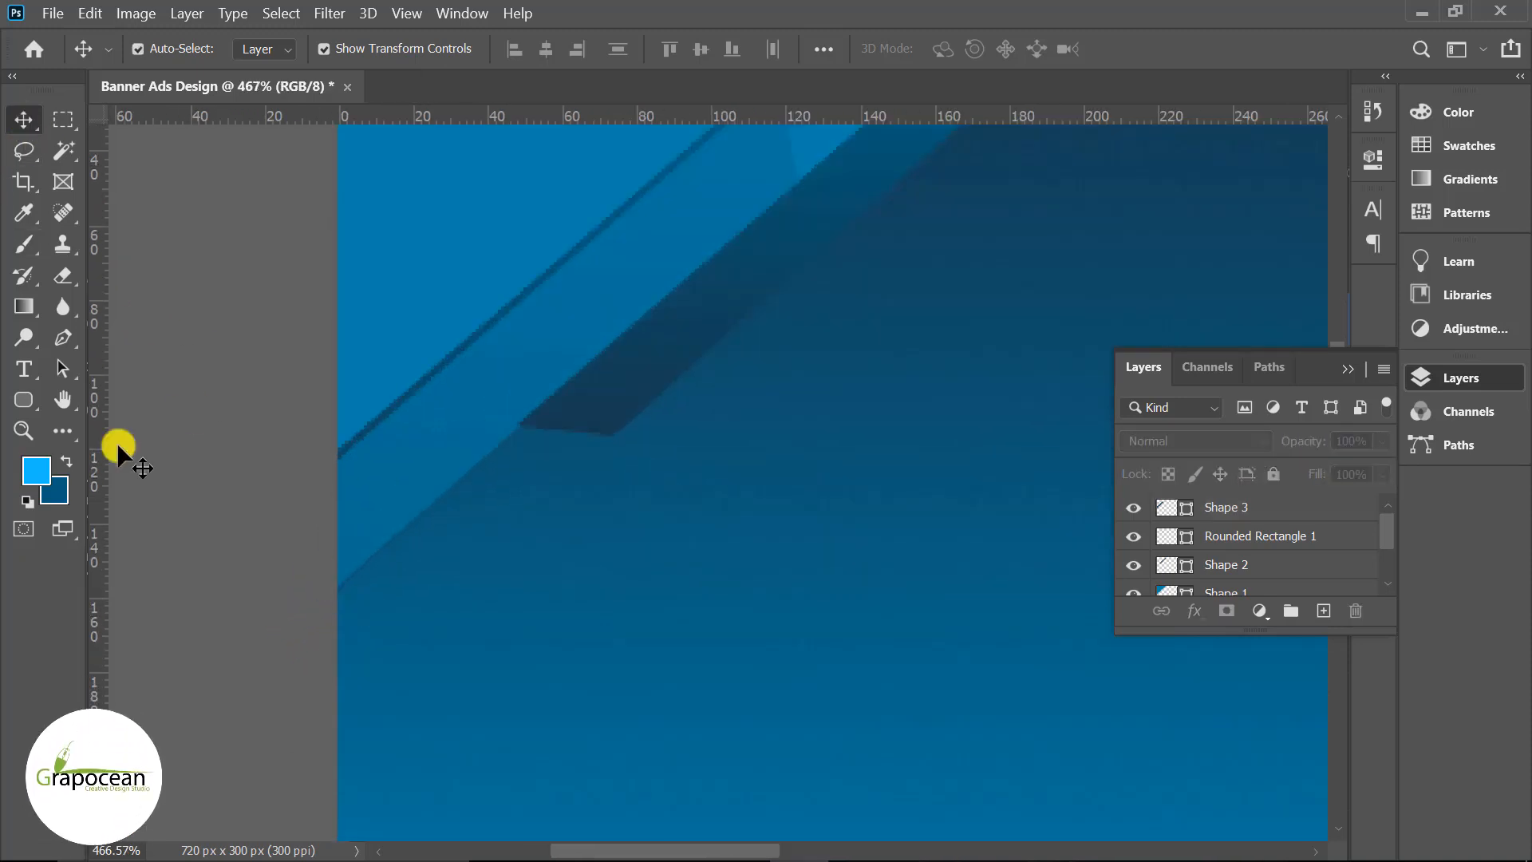
pyautogui.click(64, 343)
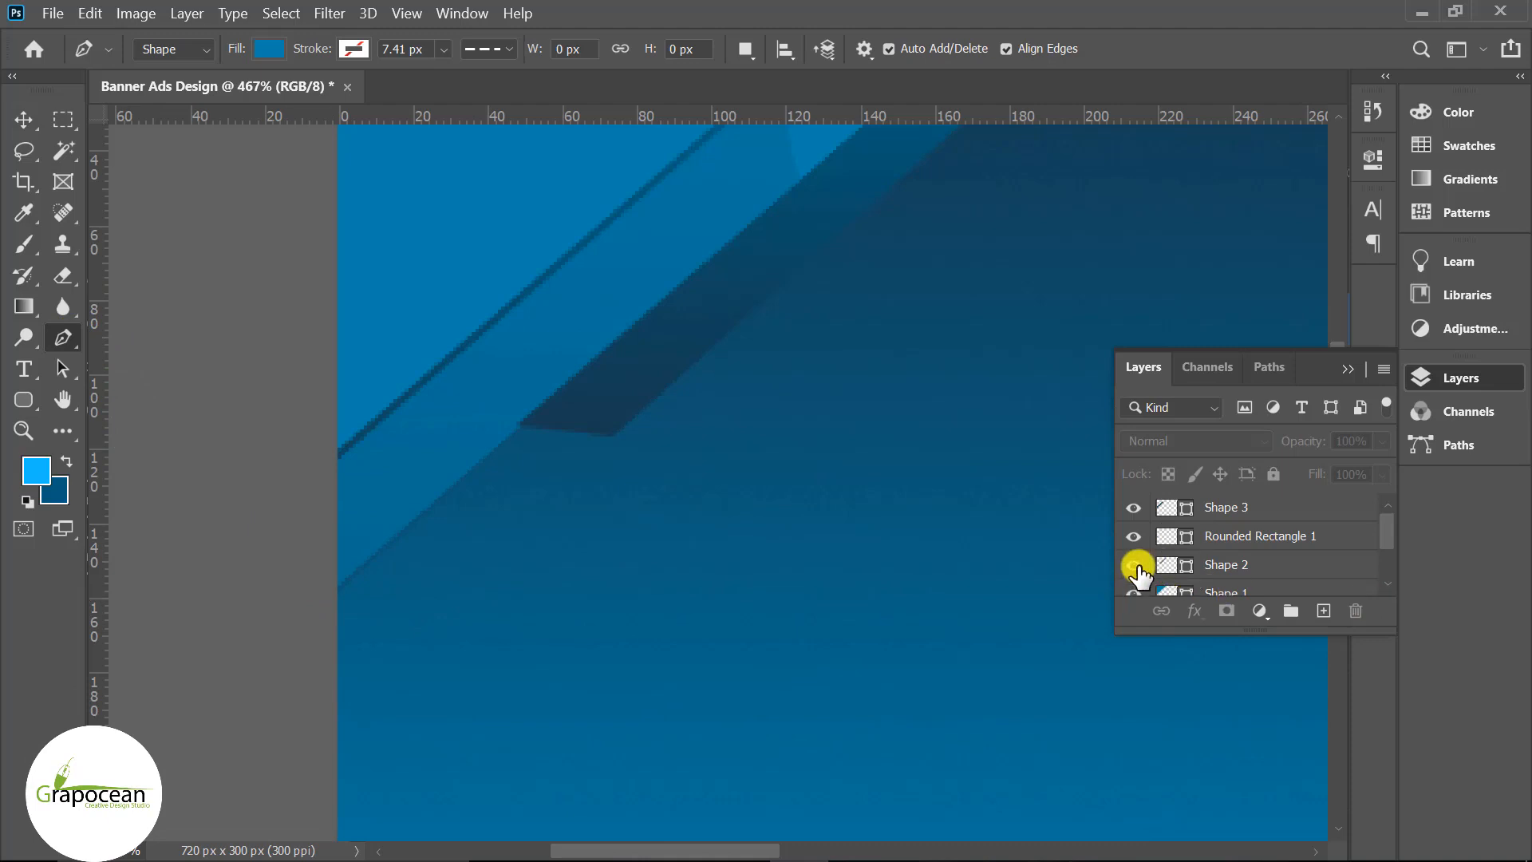
pyautogui.click(1133, 565)
pyautogui.click(1133, 565)
pyautogui.click(1132, 536)
pyautogui.click(1132, 536)
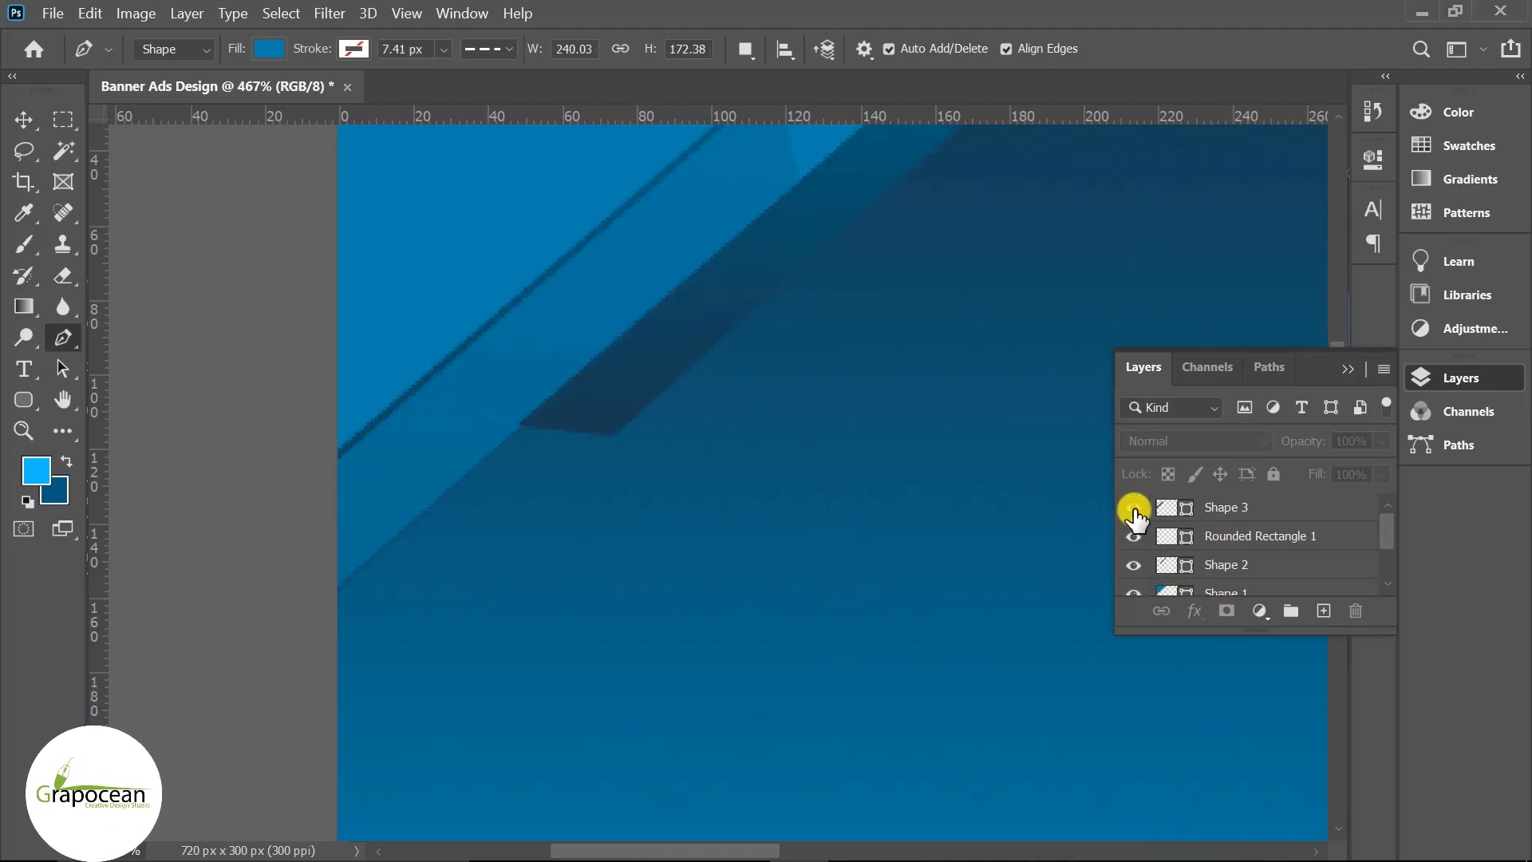
pyautogui.click(1132, 508)
pyautogui.click(1133, 507)
# - Move Shape 3's lowest anchor point to where the triangle's diagonal meets the canvas's left edge
pyautogui.click(1208, 507)
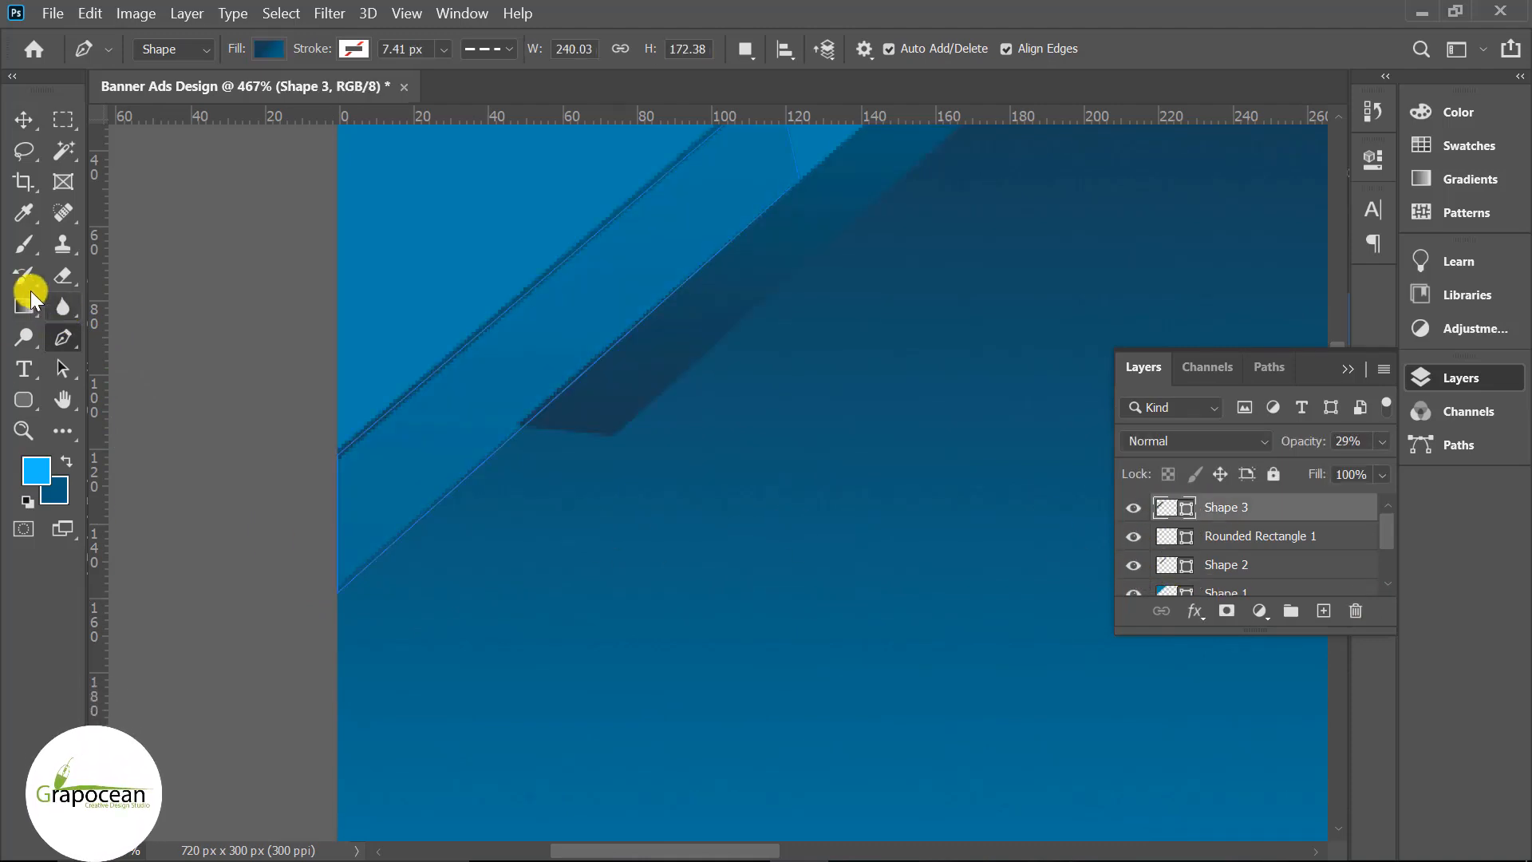
pyautogui.keyDown('alt'); pyautogui.scroll(3, 335, 595); pyautogui.keyUp('alt')
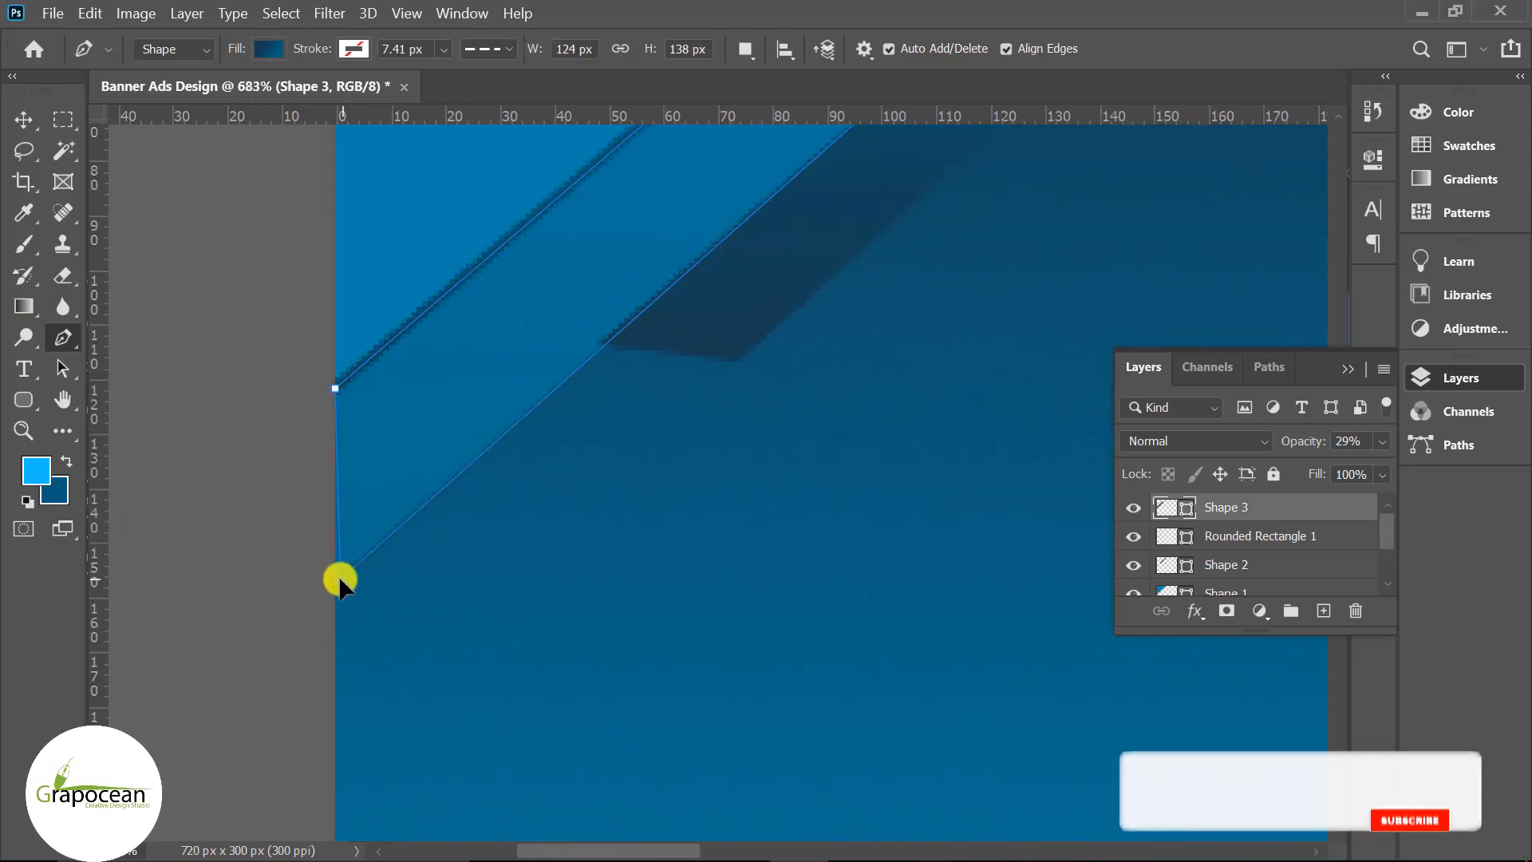
pyautogui.keyDown('ctrl'); pyautogui.moveTo(337, 586); pyautogui.dragTo(336, 577); pyautogui.keyUp('ctrl')
pyautogui.keyDown('alt'); pyautogui.scroll(-3, 488, 610); pyautogui.keyUp('alt')
pyautogui.keyDown('alt'); pyautogui.scroll(4, 567, 573); pyautogui.keyUp('alt')
pyautogui.scroll(5, 625, 526)
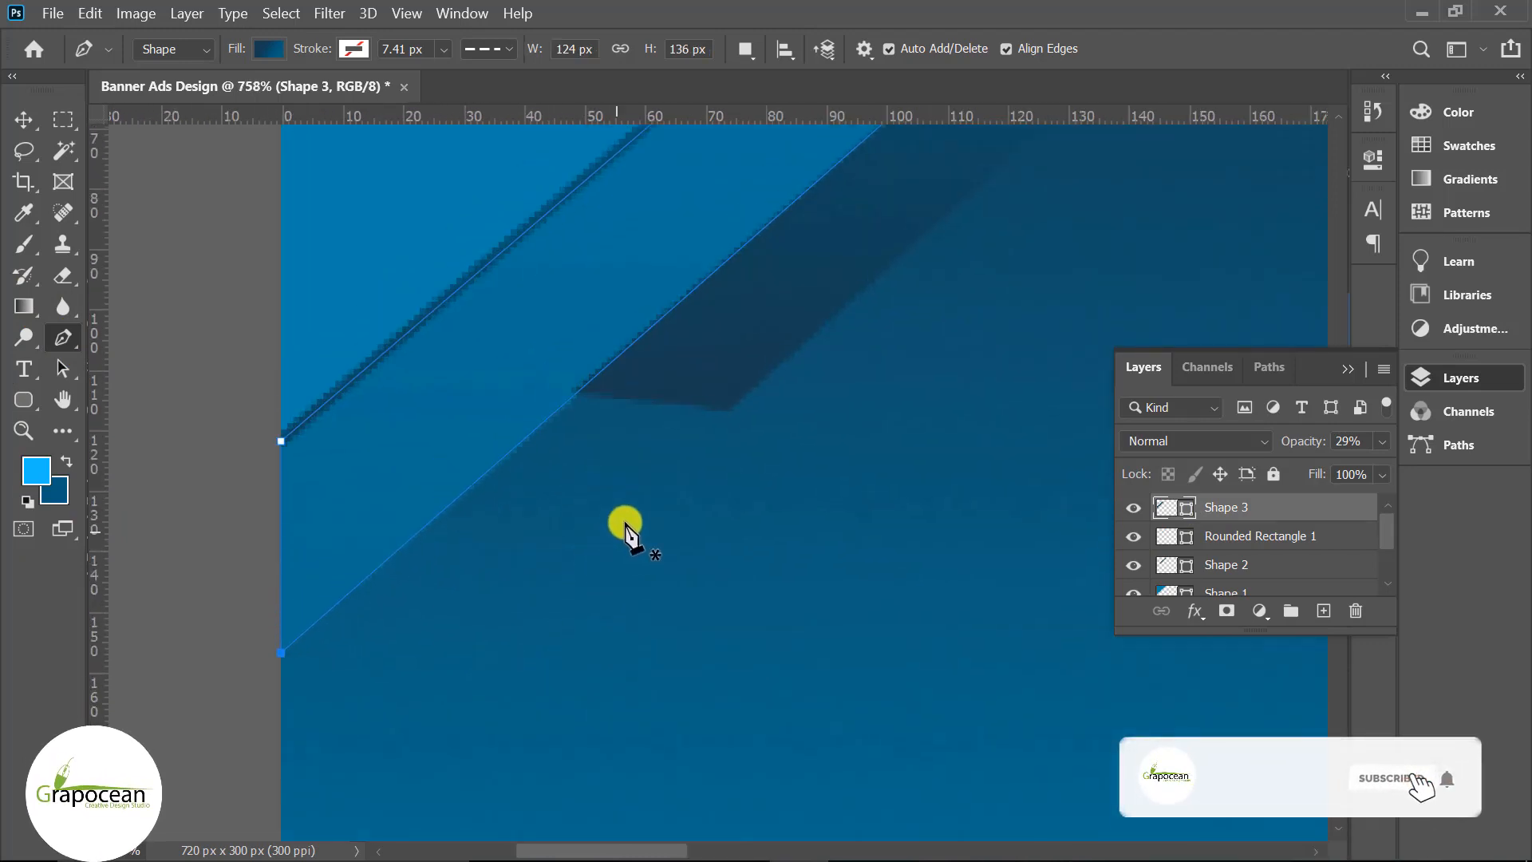
# - Move the lower anchor point at Shape 3's upper end onto the triangle's diagonal edge, and deselect the shape
pyautogui.click(721, 494)
pyautogui.scroll(3, 770, 467)
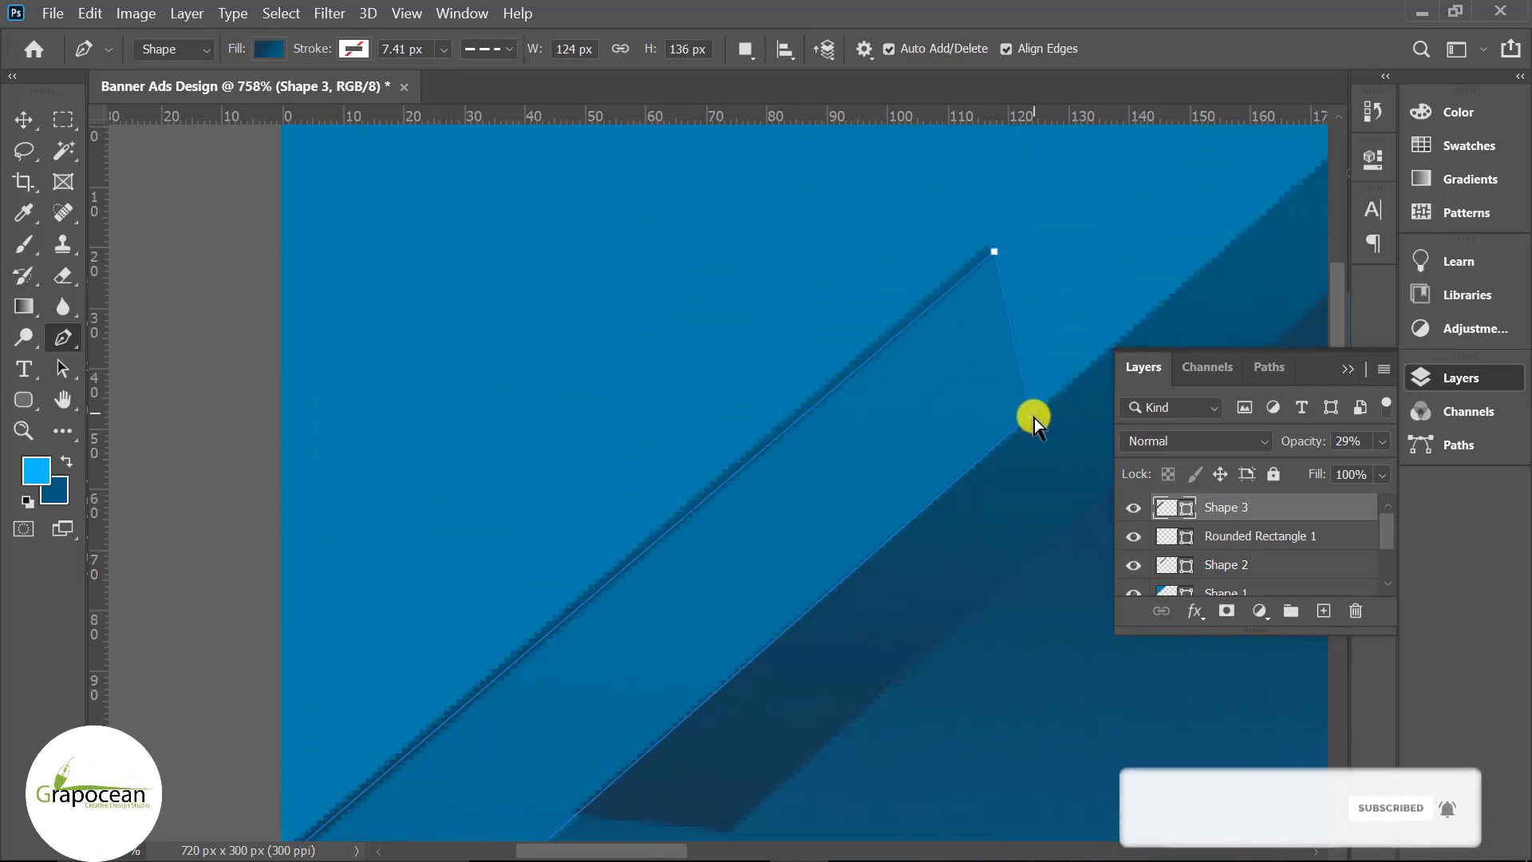
pyautogui.keyDown('ctrl'); pyautogui.moveTo(1029, 420); pyautogui.dragTo(1026, 422); pyautogui.keyUp('ctrl')
pyautogui.scroll(-1, 995, 557)
pyautogui.click(30, 118)
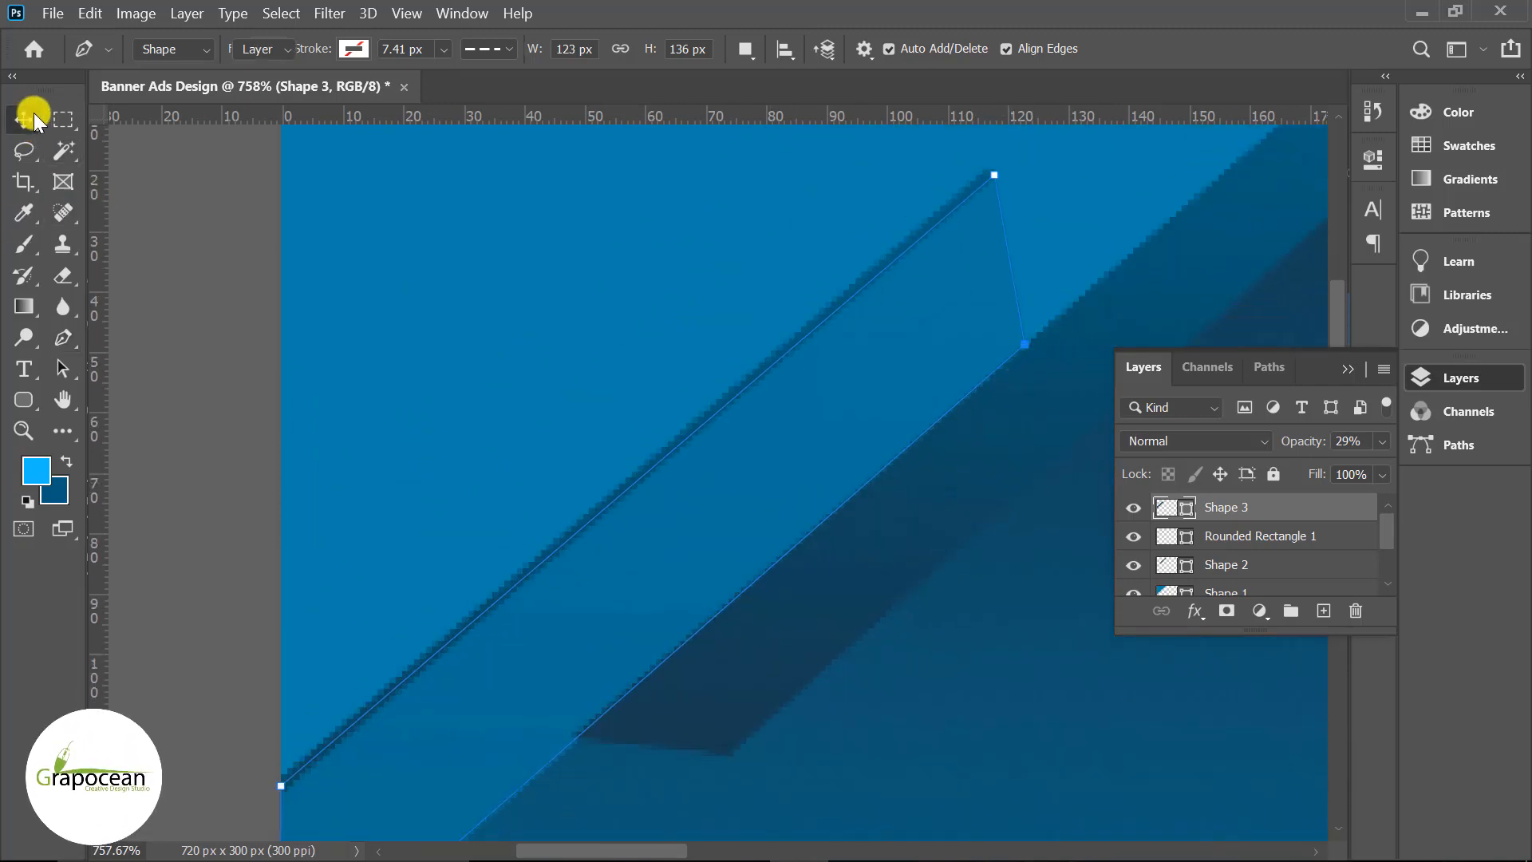
pyautogui.click(196, 383)
# - Move Shape 2's lower-left anchor point slightly down onto the triangle's diagonal edge, and deselect the shape
pyautogui.click(714, 696)
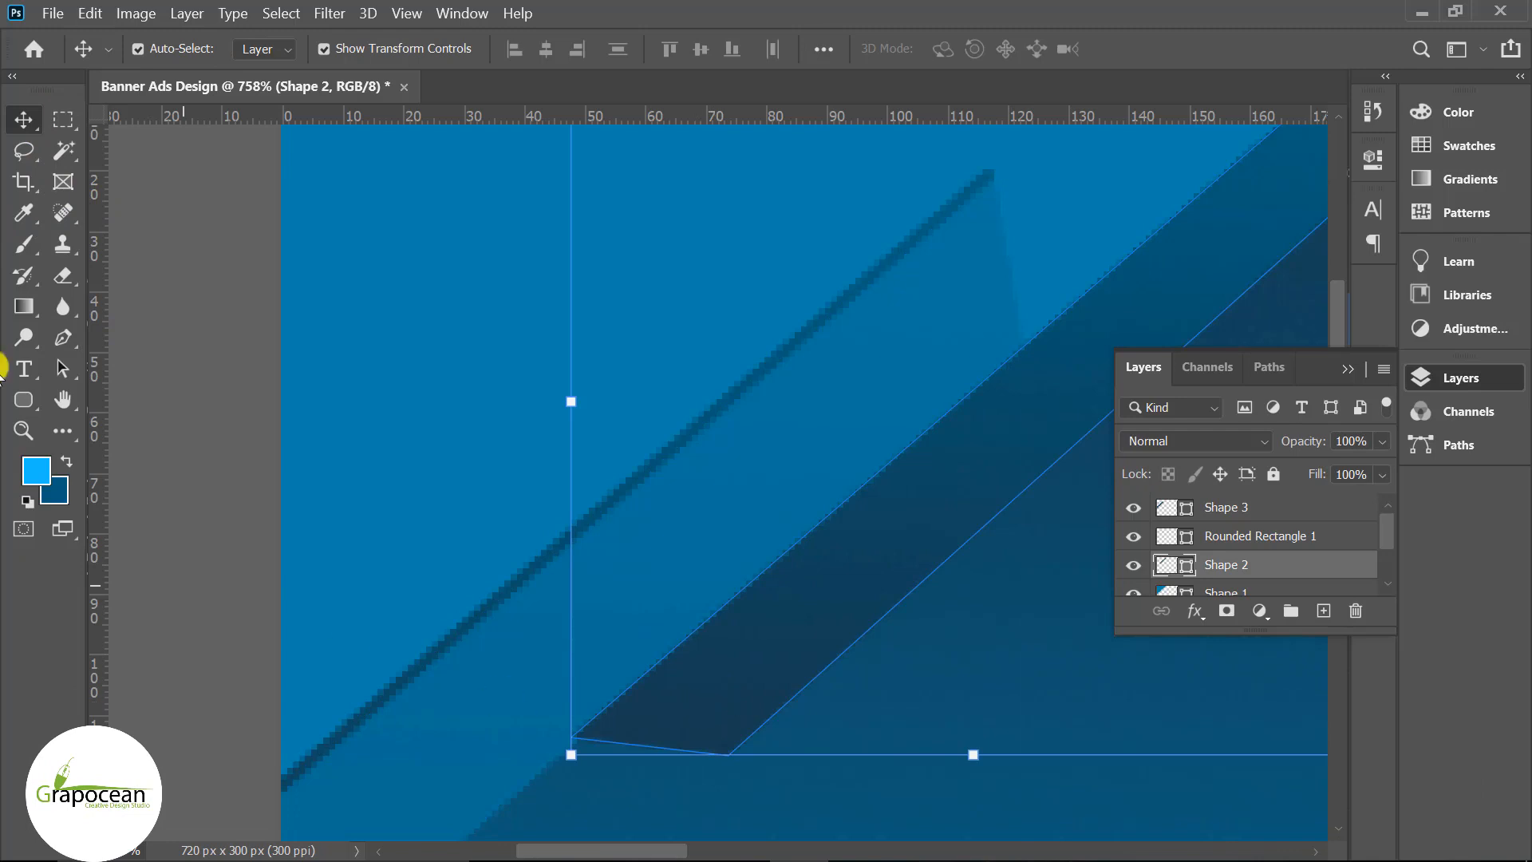
pyautogui.click(63, 337)
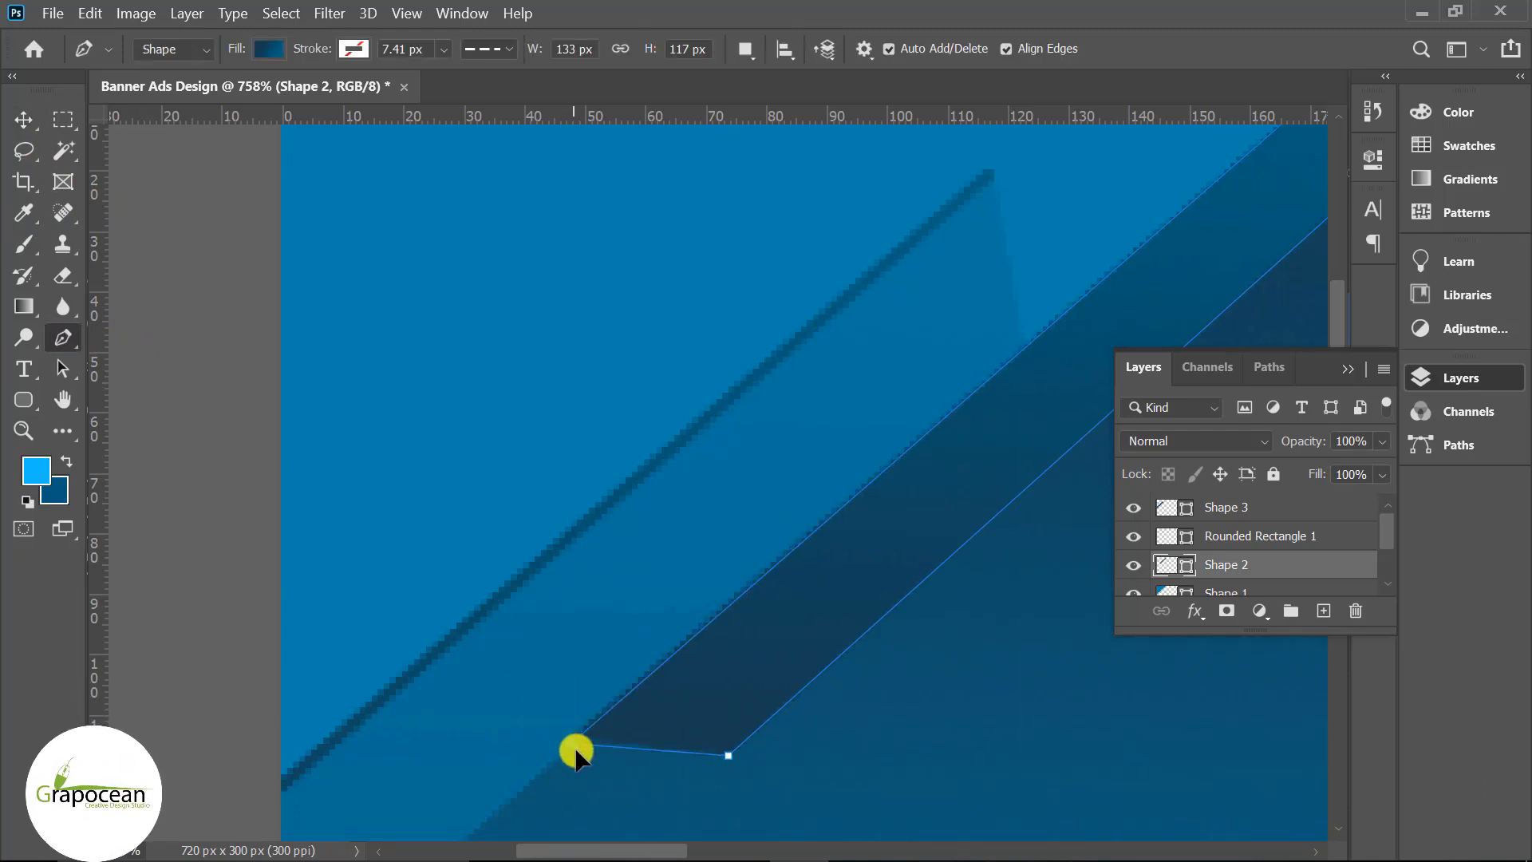
pyautogui.keyDown('ctrl'); pyautogui.moveTo(576, 749); pyautogui.dragTo(571, 744); pyautogui.keyUp('ctrl')
pyautogui.click(34, 122)
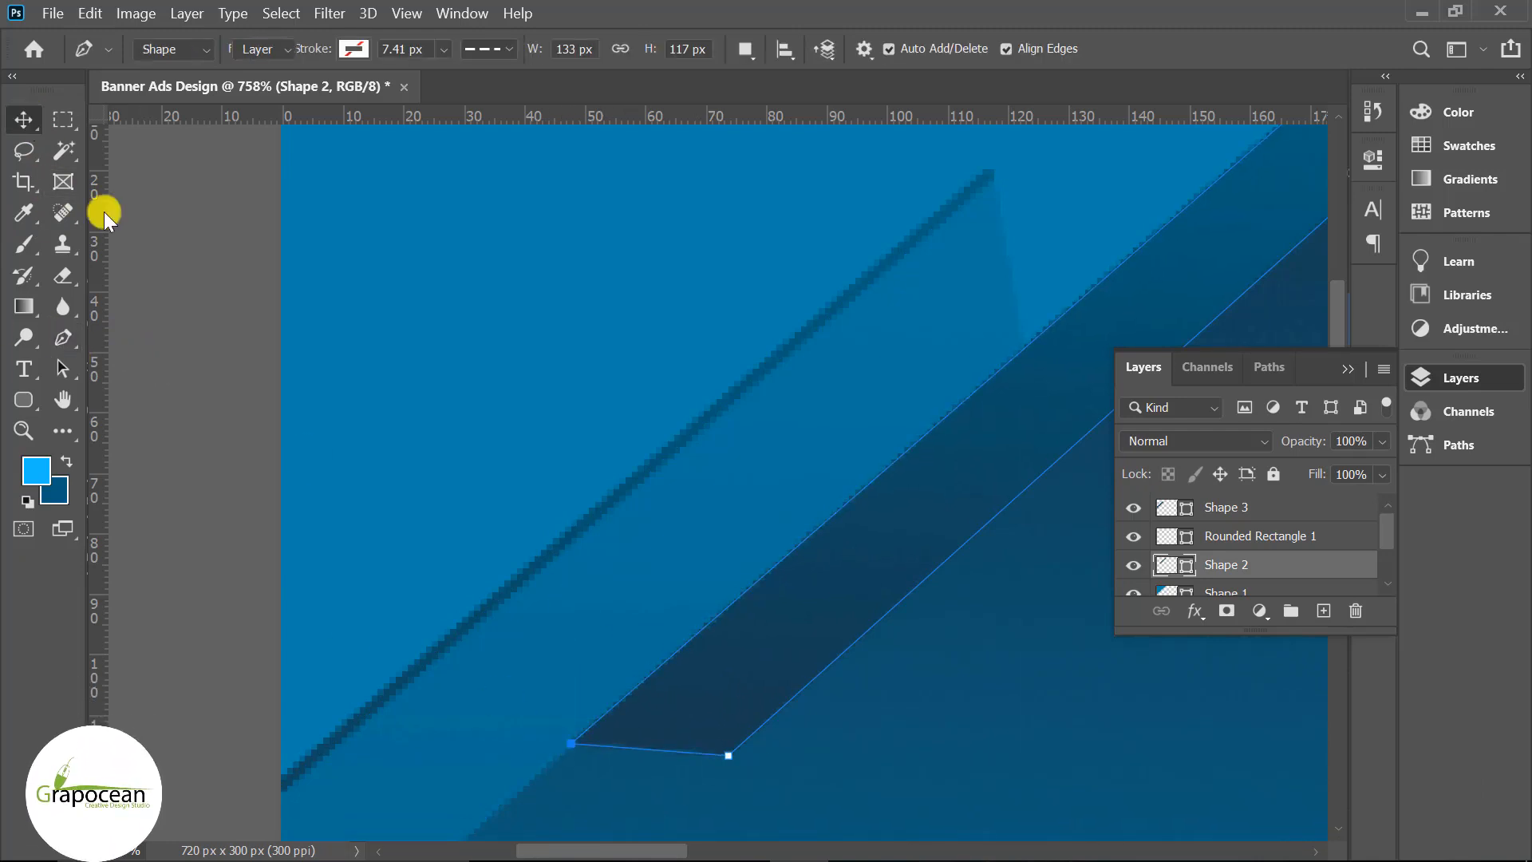
pyautogui.click(191, 279)
# - Add a layer mask to Shape 2 and fade out its lower end with a black Foreground to Transparent linear gradient
pyautogui.scroll(-16, 759, 625)
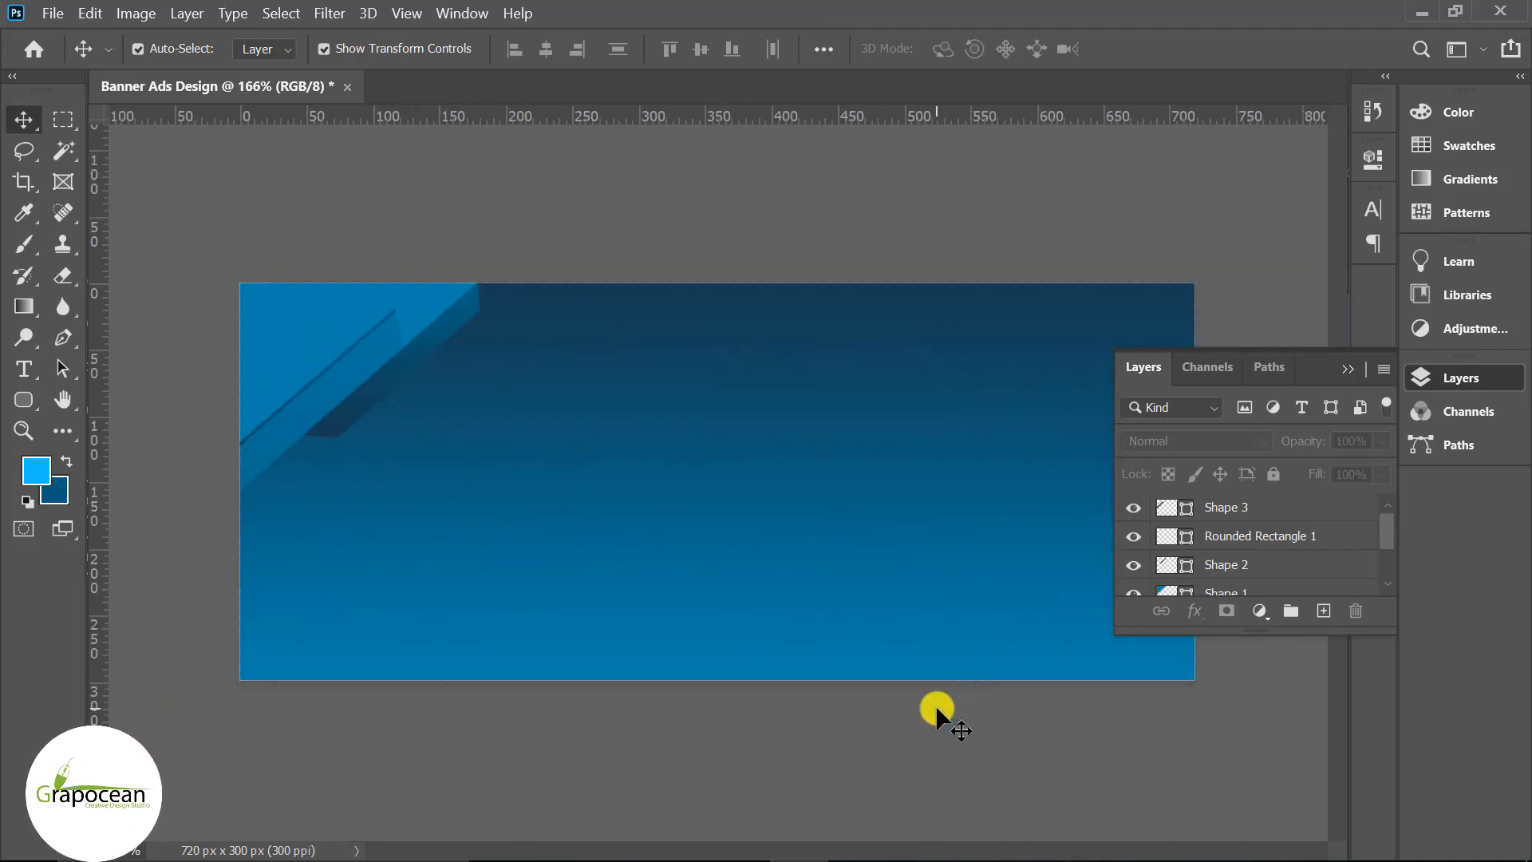
pyautogui.scroll(-1, 790, 649)
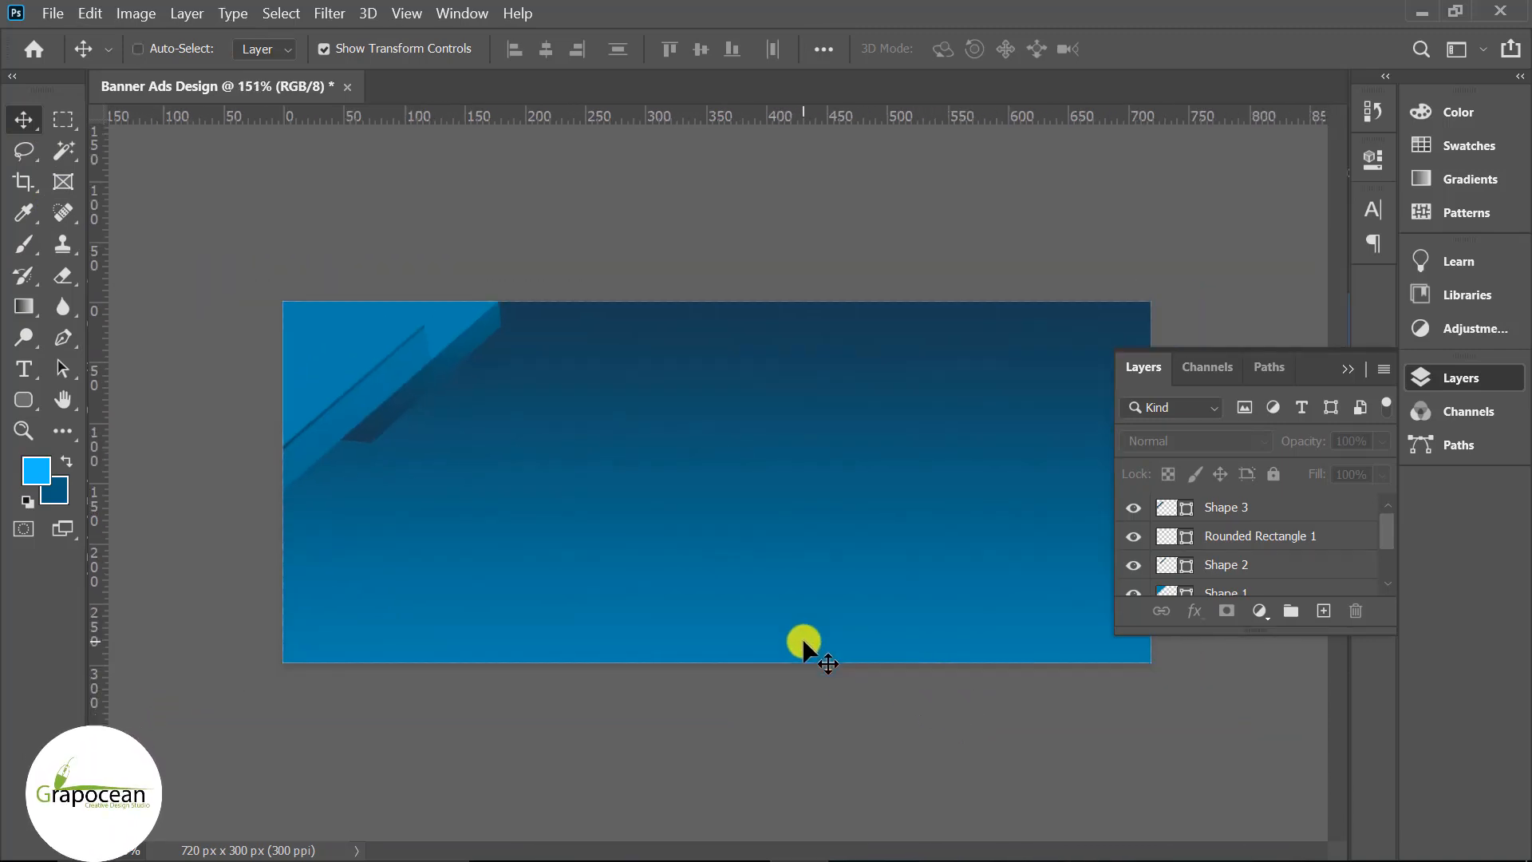
pyautogui.click(423, 391)
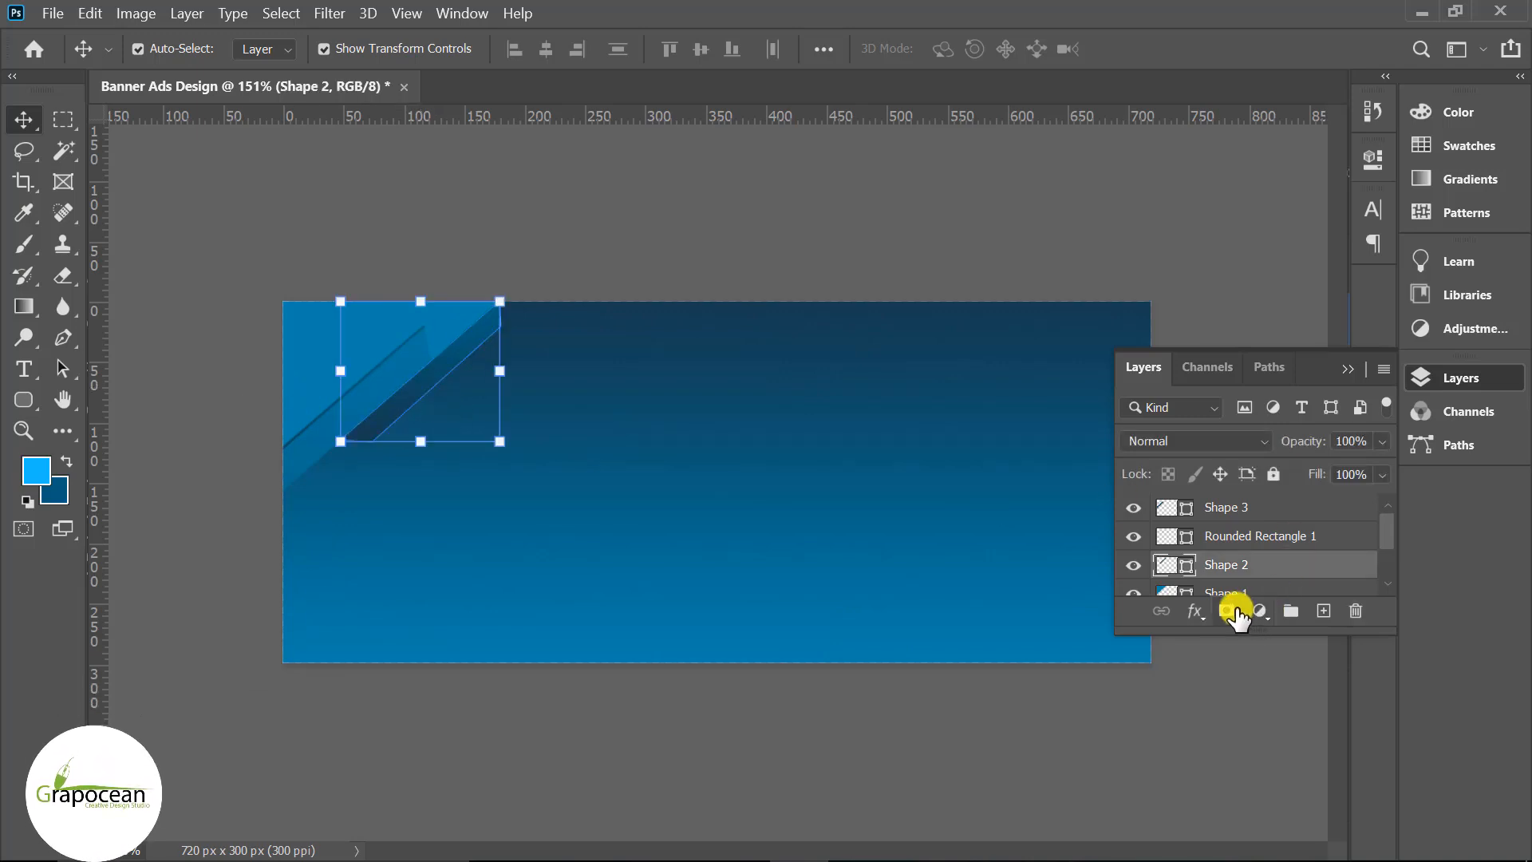
pyautogui.click(1226, 610)
pyautogui.click(24, 311)
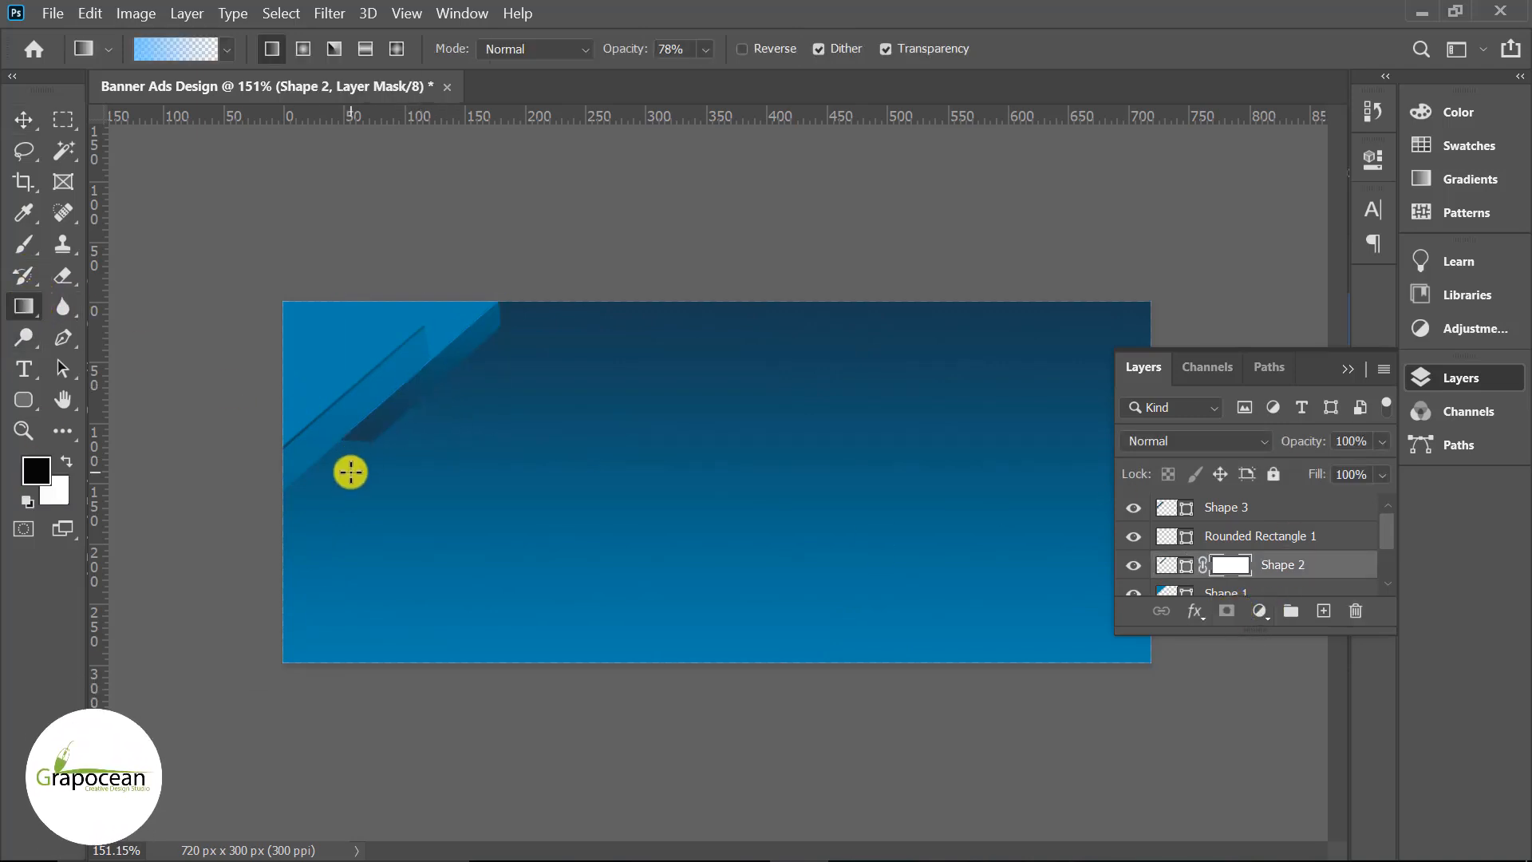
pyautogui.click(175, 52)
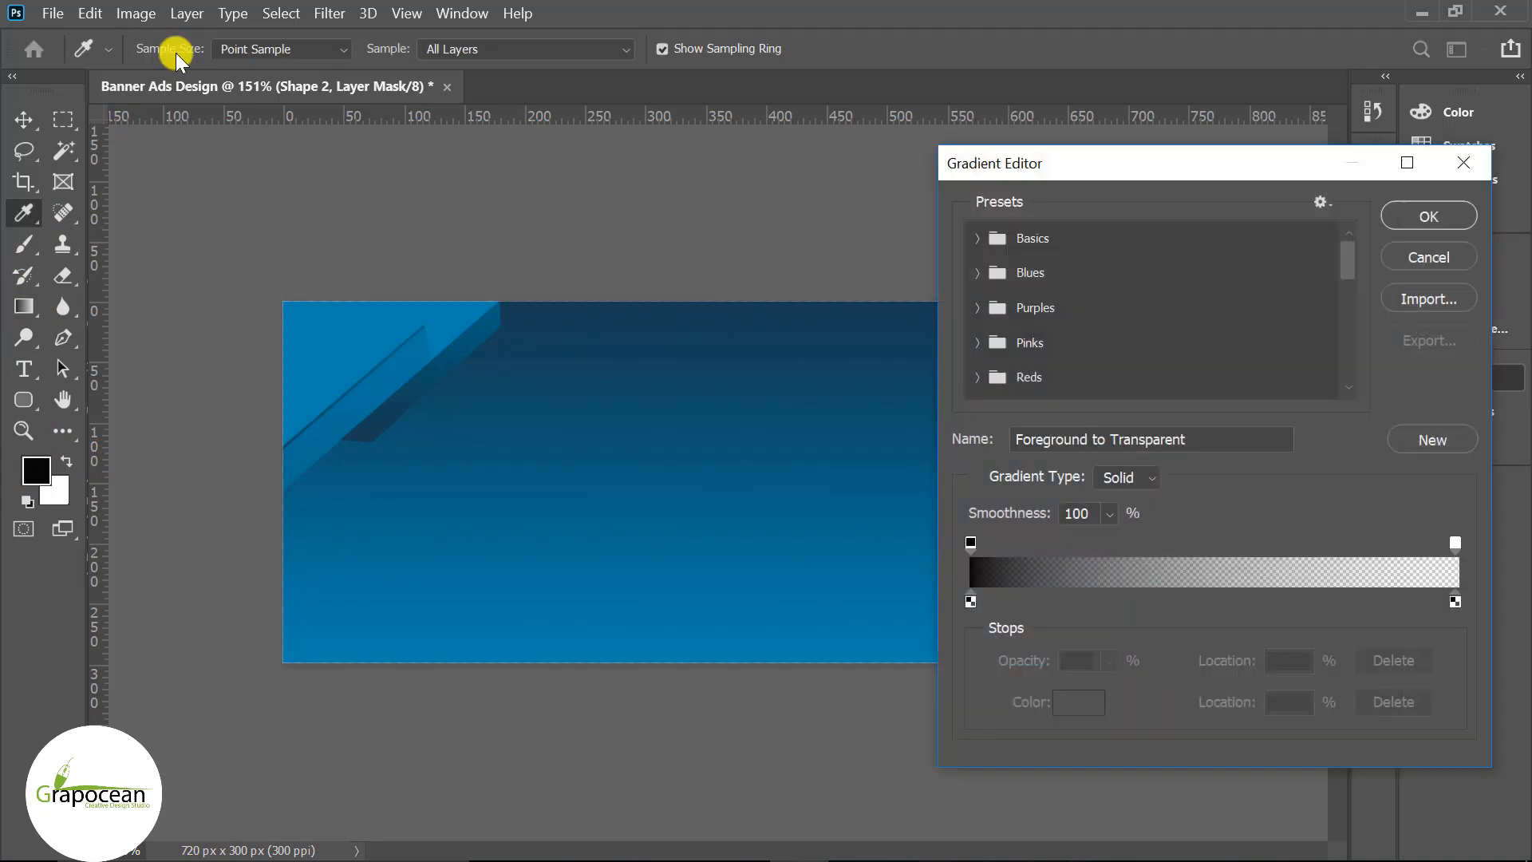
pyautogui.click(1436, 212)
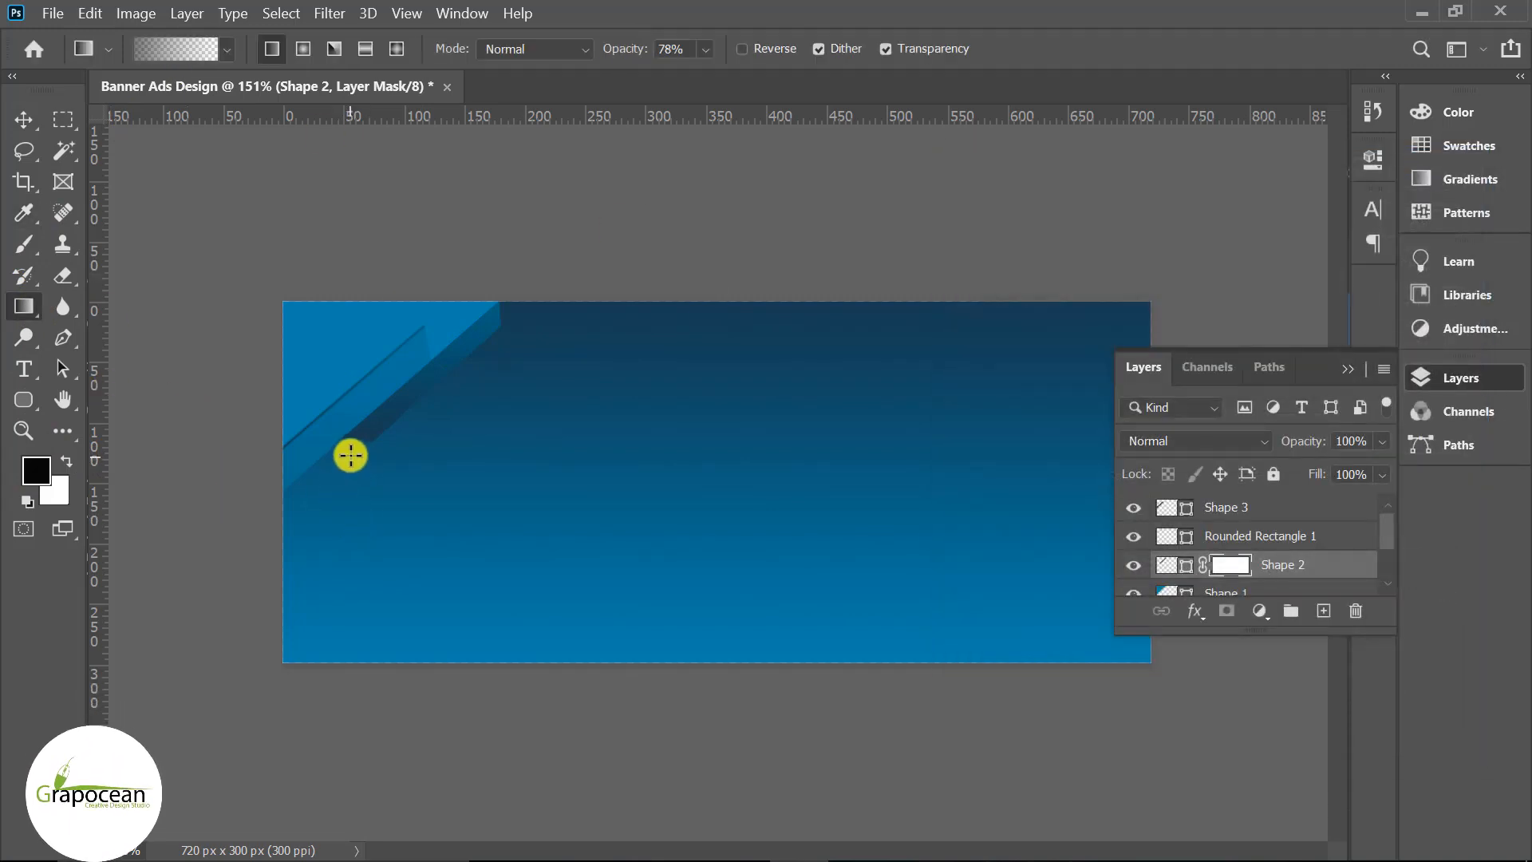
pyautogui.moveTo(345, 452); pyautogui.dragTo(398, 411)
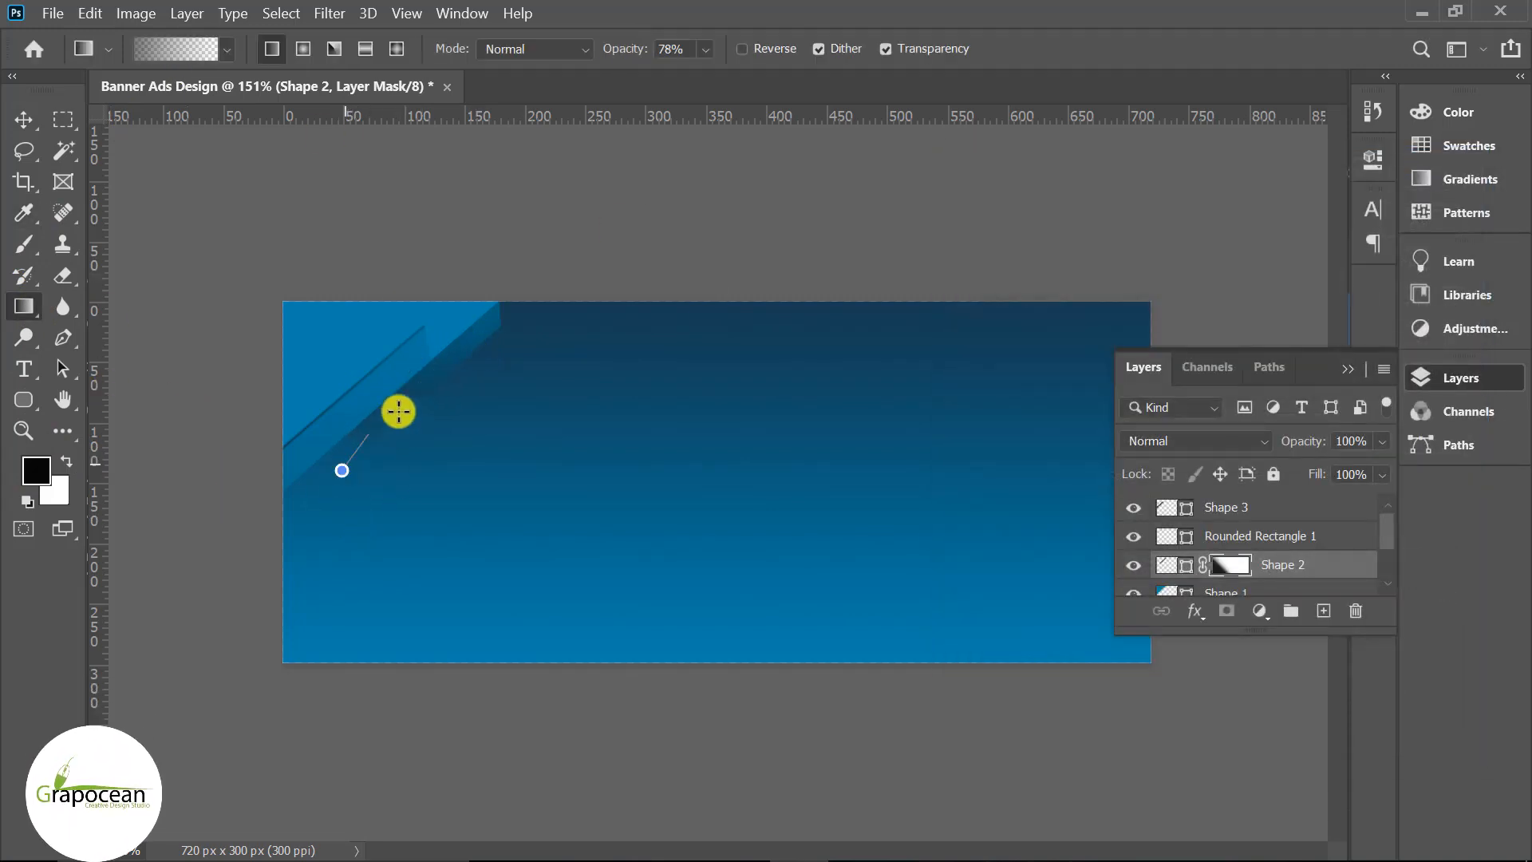
pyautogui.moveTo(470, 337); pyautogui.dragTo(472, 339)
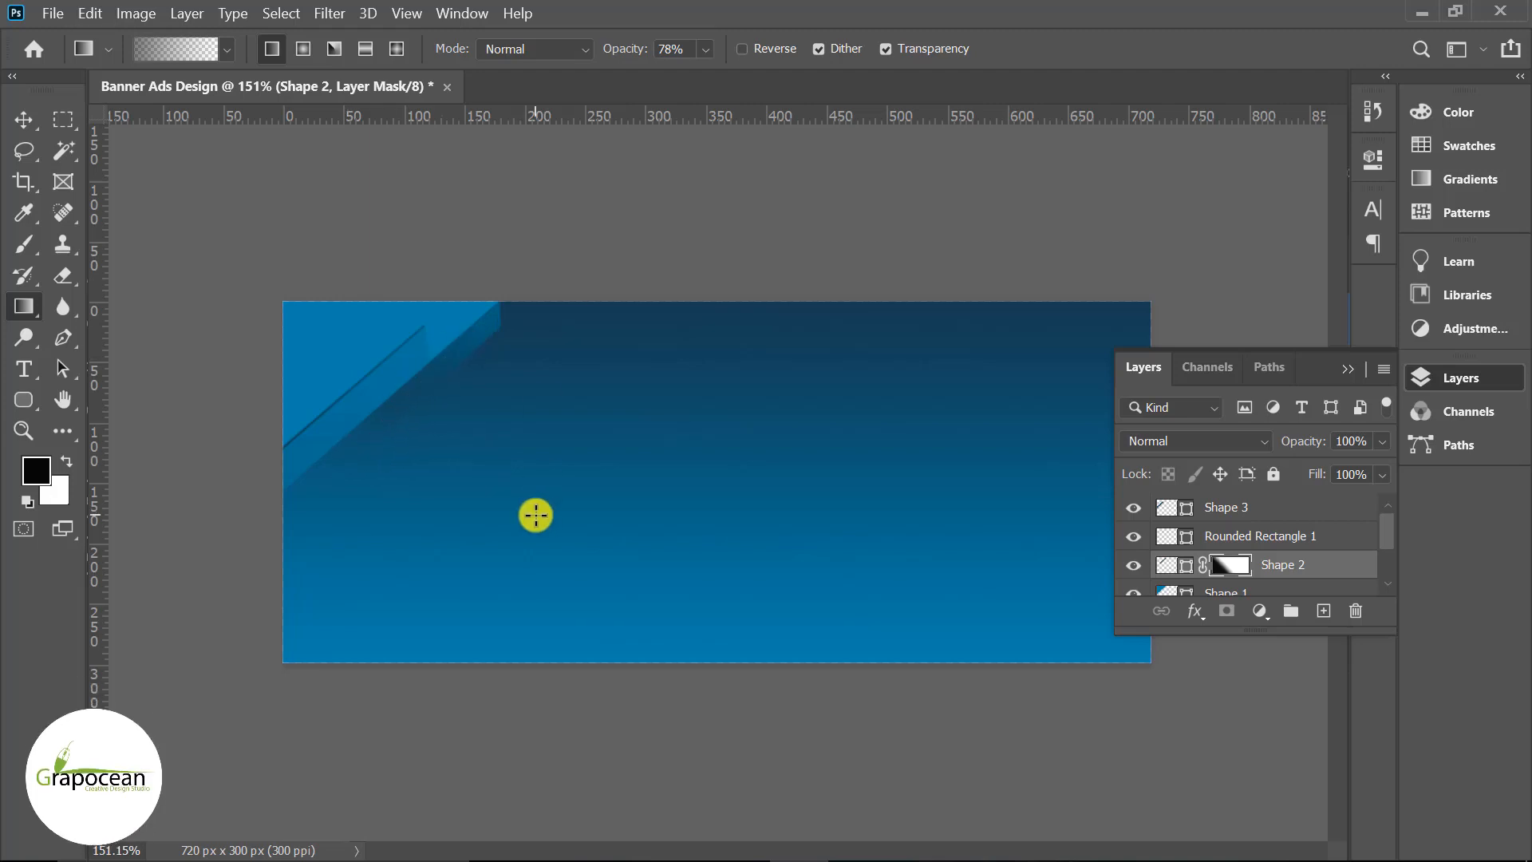
# - Compare the corner shading with Shape 2 hidden and shown, and deselect the layer
pyautogui.scroll(-1, 723, 486)
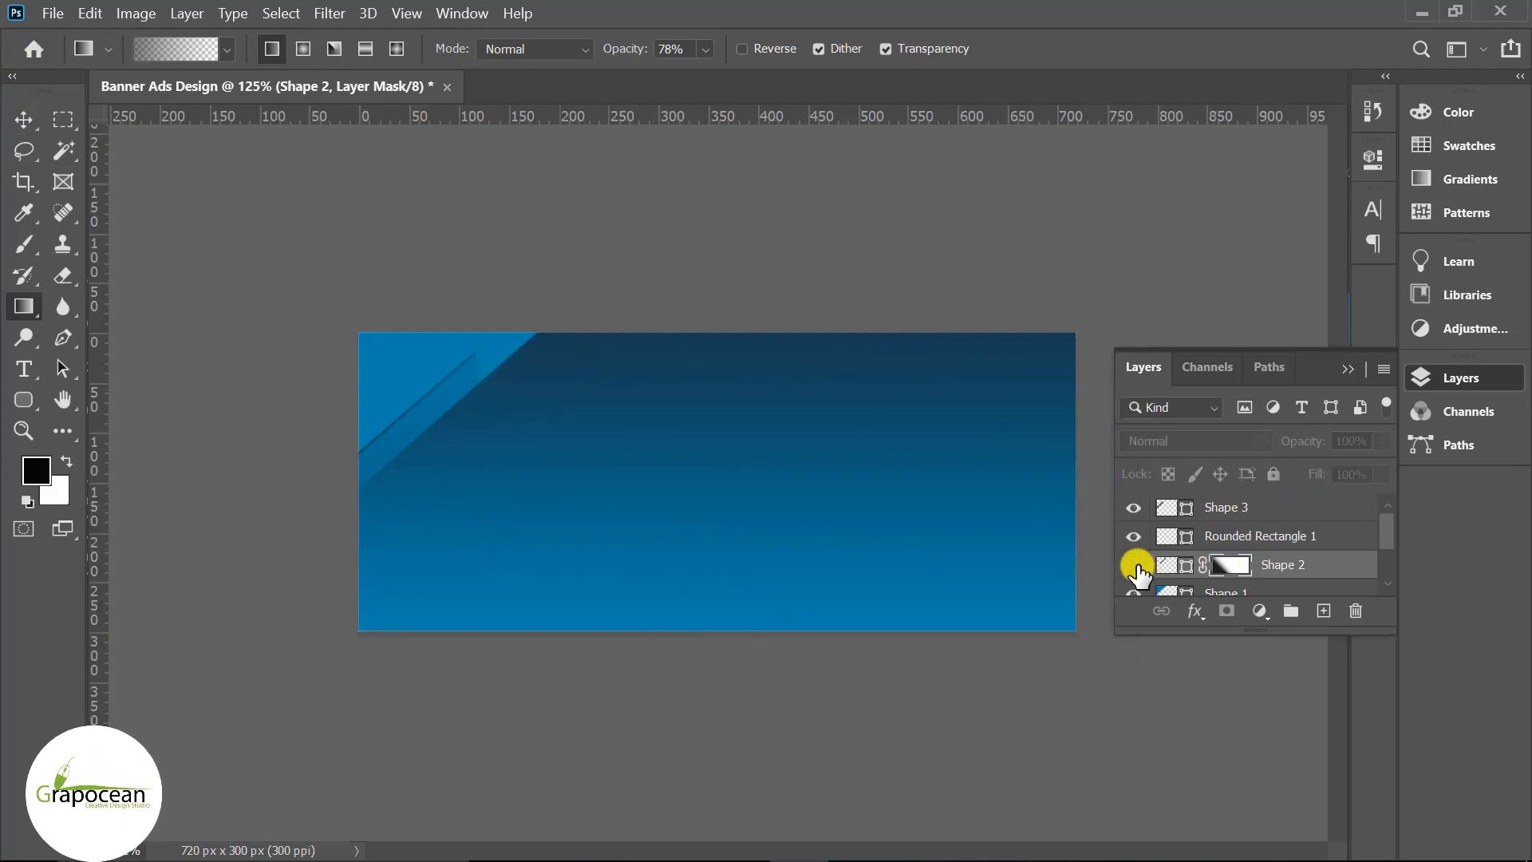
pyautogui.click(23, 121)
pyautogui.click(193, 518)
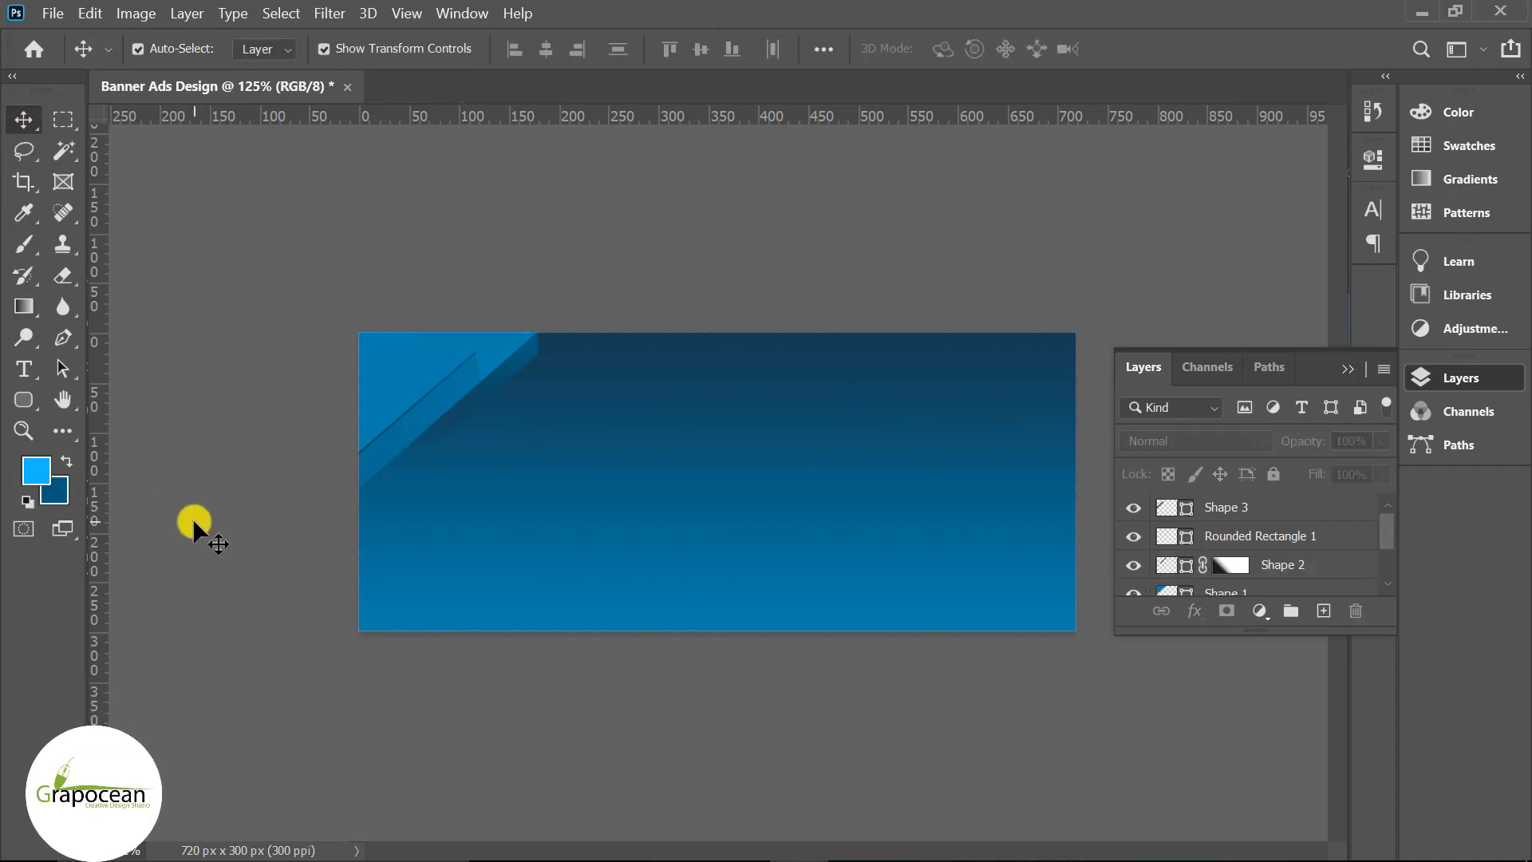
# - Fill Shape 3, the strip along the triangle's diagonal, with the black-to-dark-gray linear gradient at 90 degrees
pyautogui.scroll(5, 293, 394)
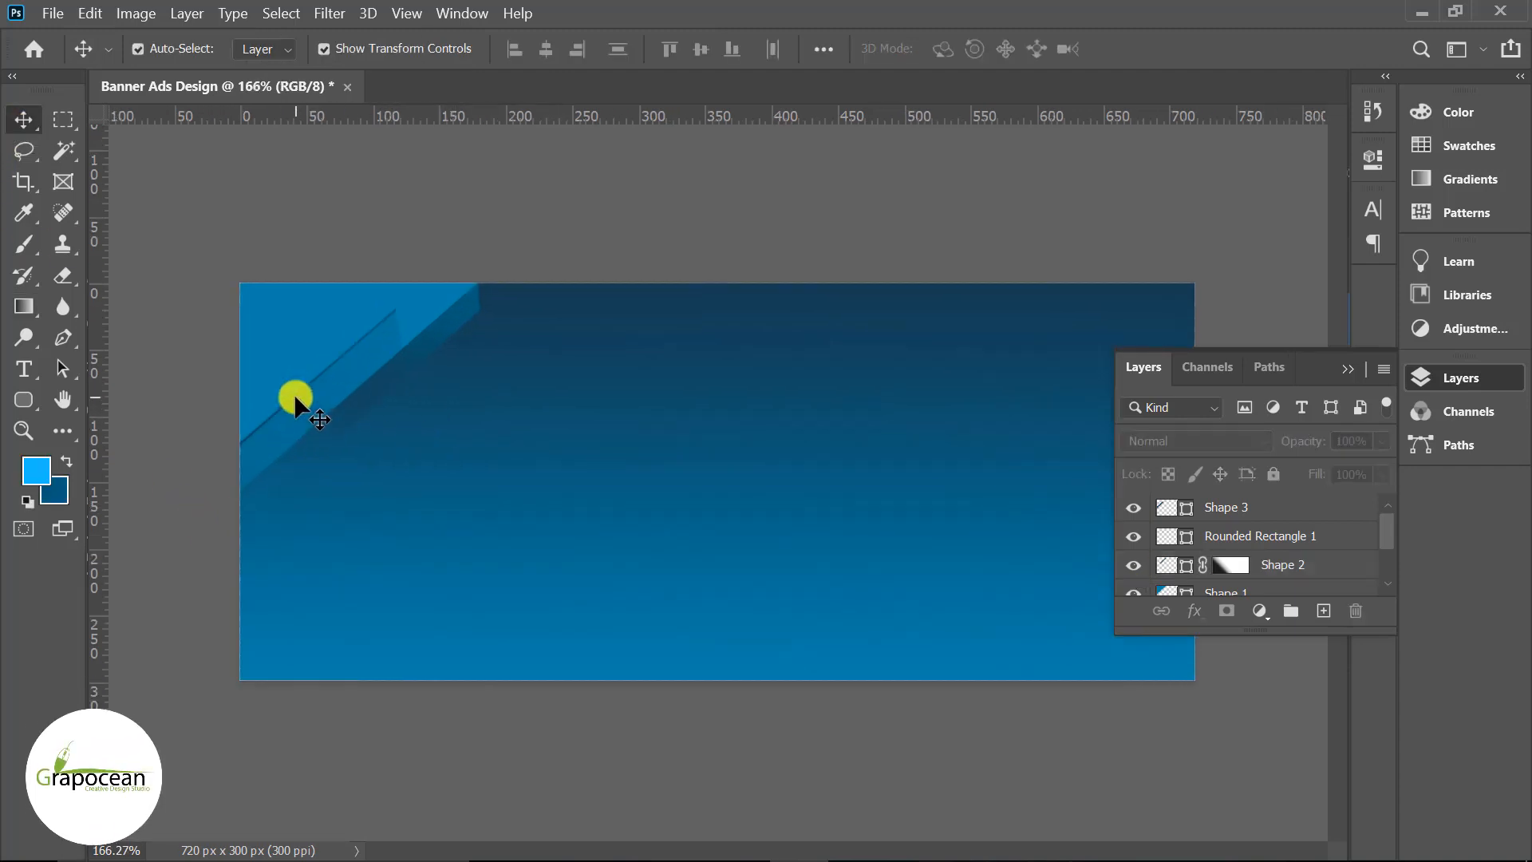
pyautogui.click(264, 357)
pyautogui.click(259, 372)
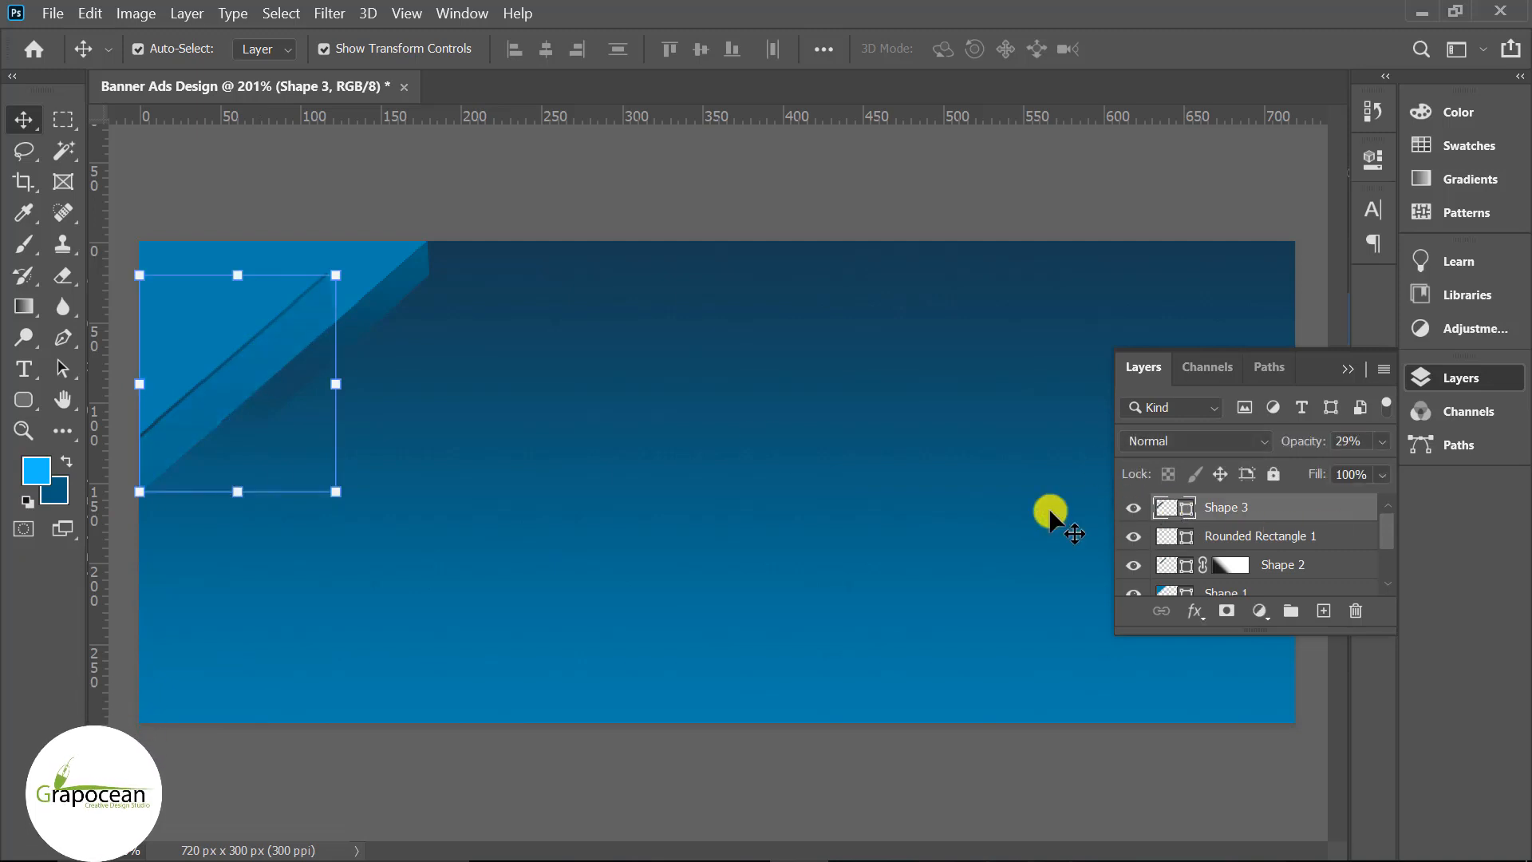
pyautogui.click(37, 405)
pyautogui.click(254, 56)
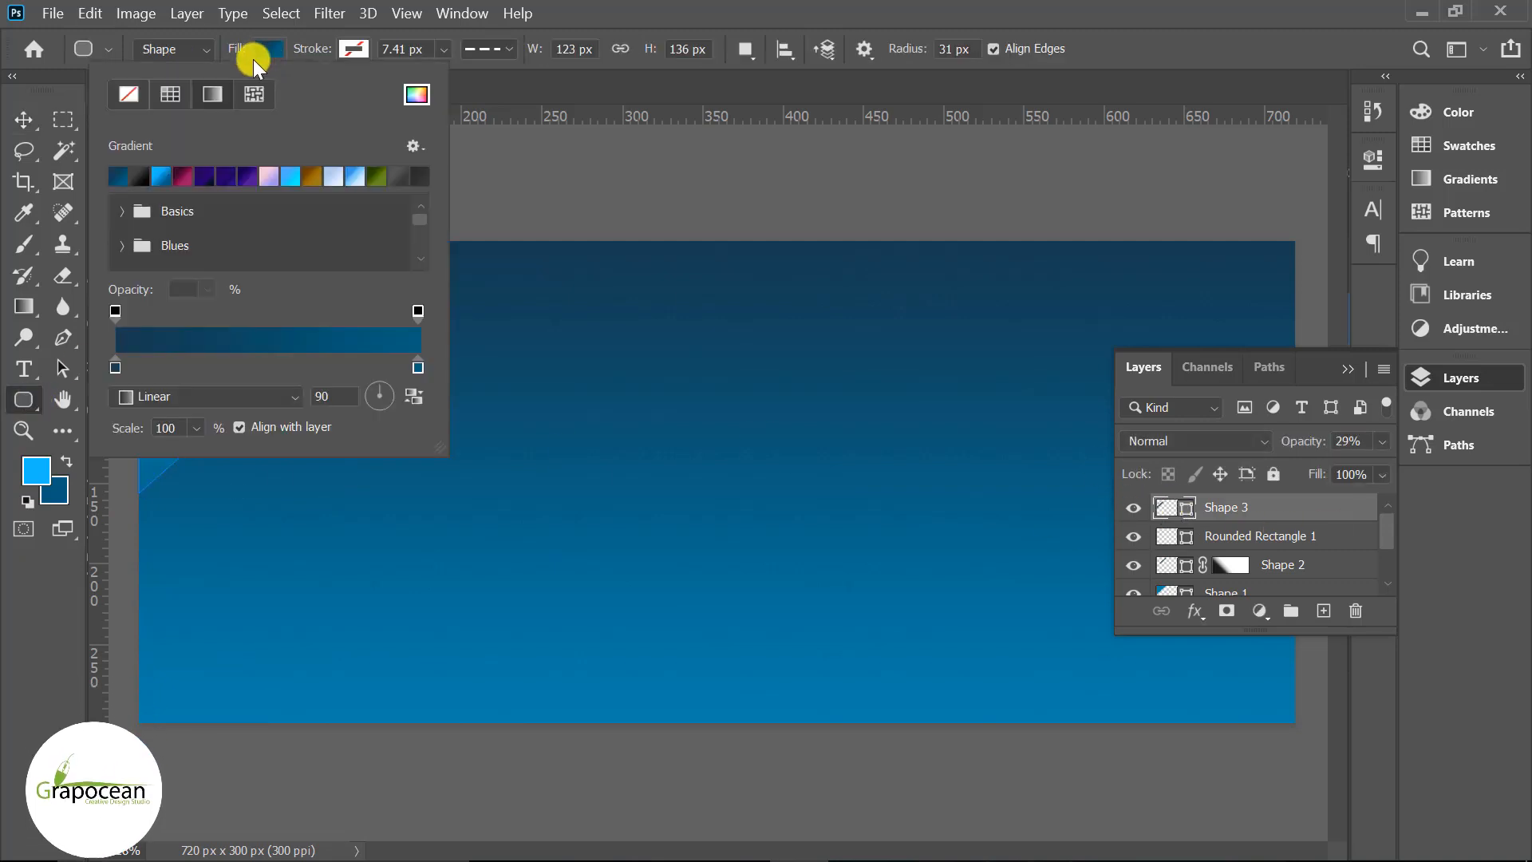
pyautogui.click(391, 176)
pyautogui.click(14, 654)
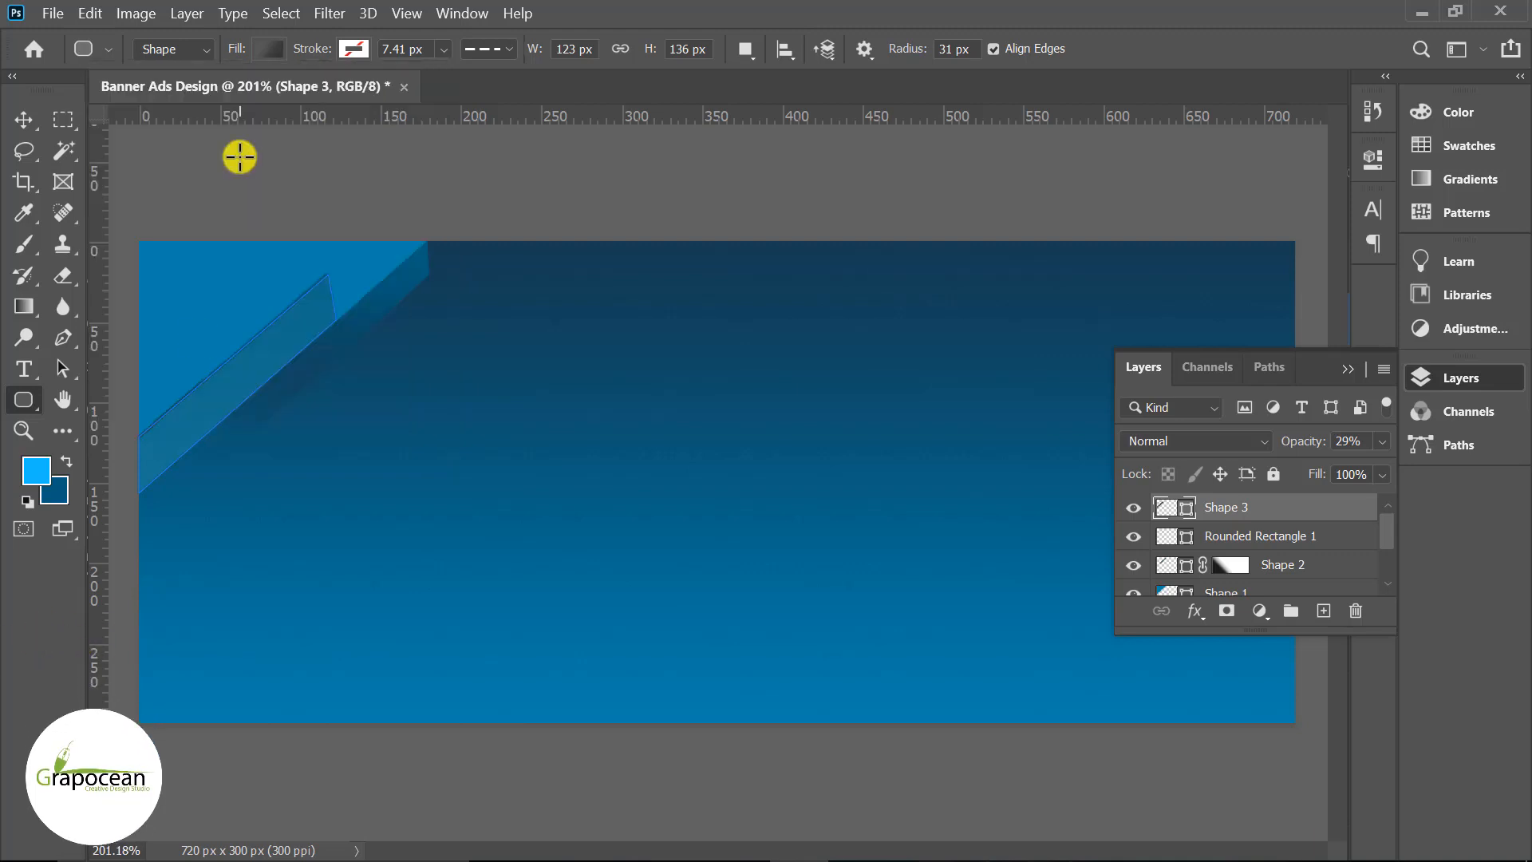
pyautogui.click(271, 48)
pyautogui.click(163, 179)
pyautogui.click(8, 725)
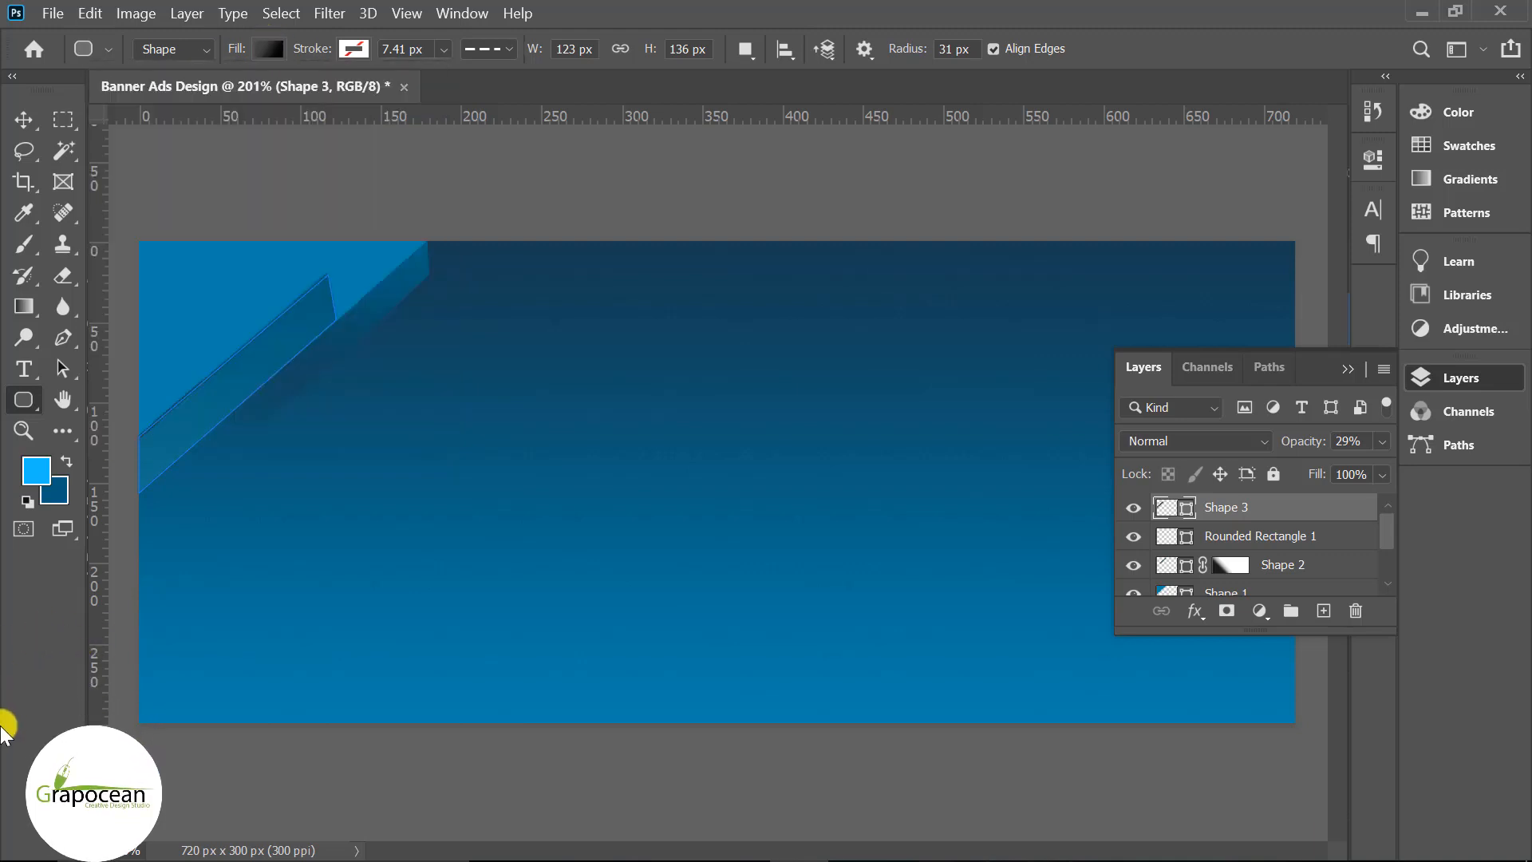
# - Set Shape 3's layer opacity to 39%
pyautogui.click(1382, 441)
pyautogui.moveTo(1382, 467); pyautogui.dragTo(1452, 467)
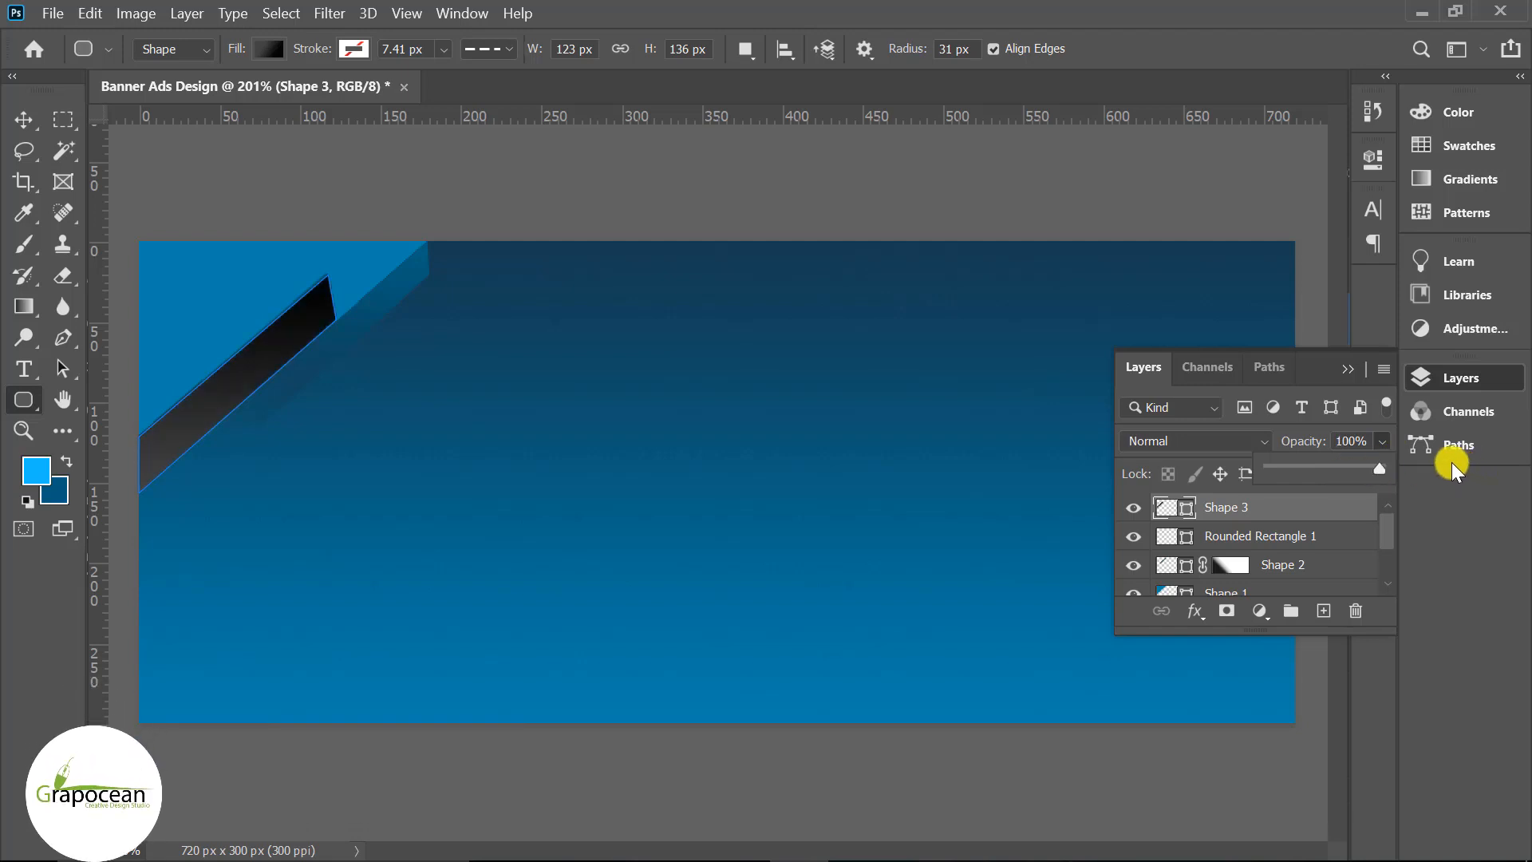
pyautogui.moveTo(1353, 472); pyautogui.dragTo(1294, 473)
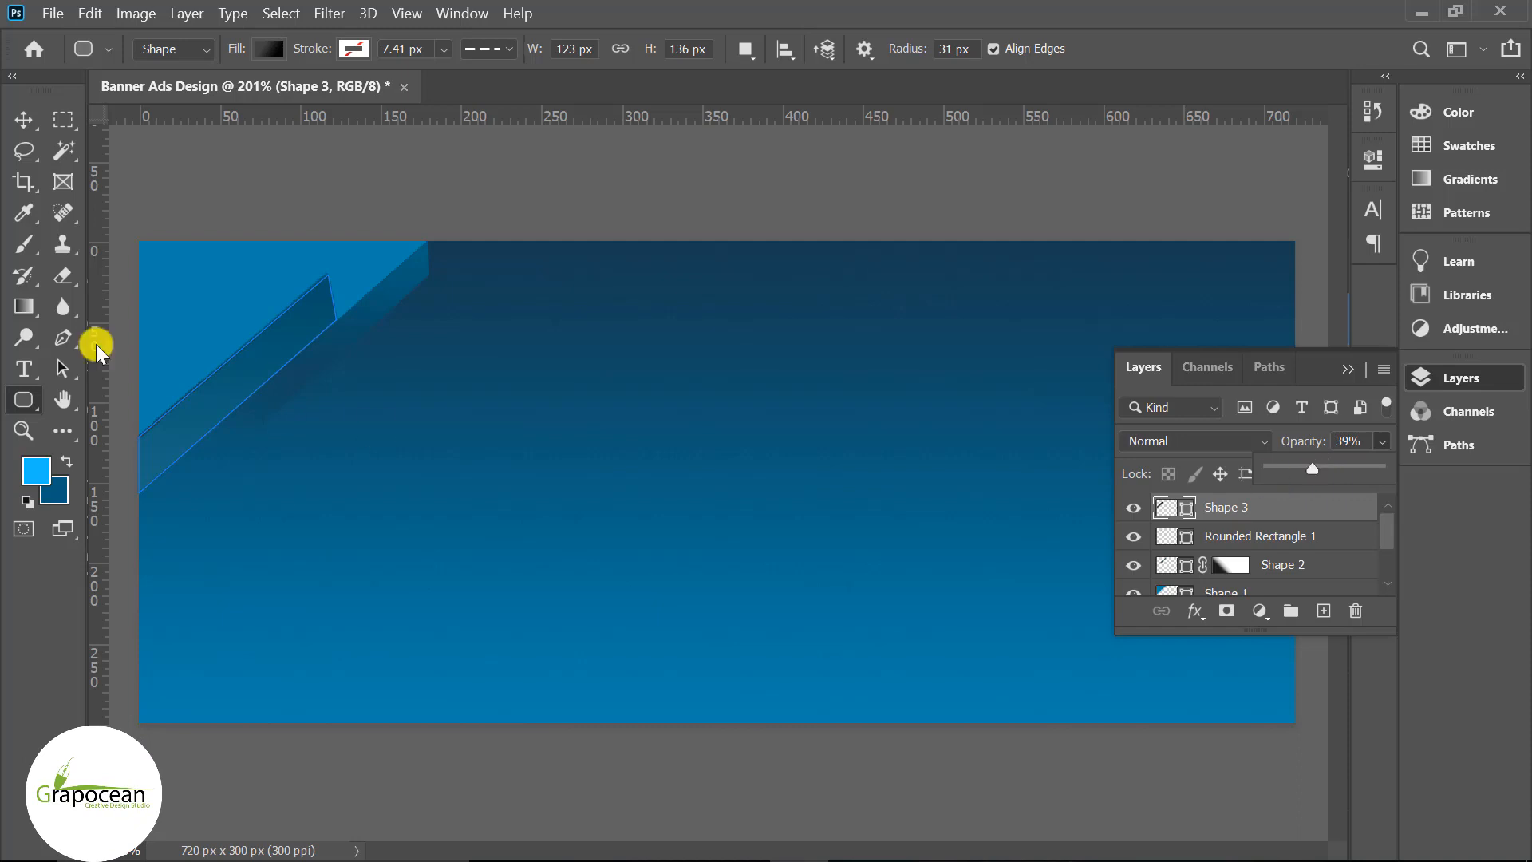
pyautogui.click(23, 119)
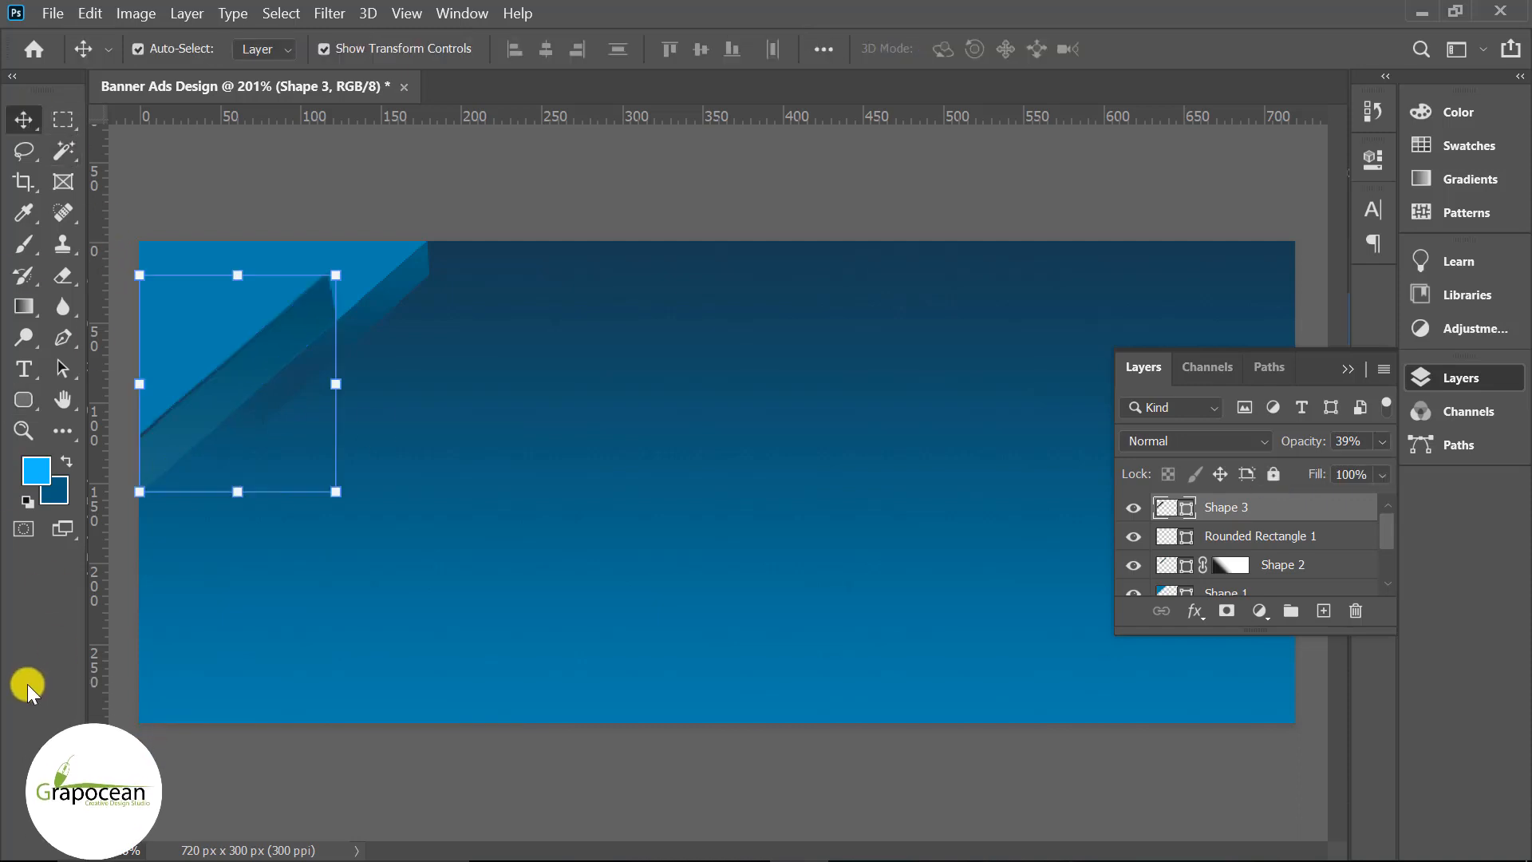
# - Move the Shape 3 layer directly below Rounded Rectangle 1, undo its further move below Shape 2, and deselect it
pyautogui.click(63, 119)
pyautogui.scroll(3, 216, 437)
pyautogui.keyDown('alt'); pyautogui.click(27, 116); pyautogui.keyUp('alt')
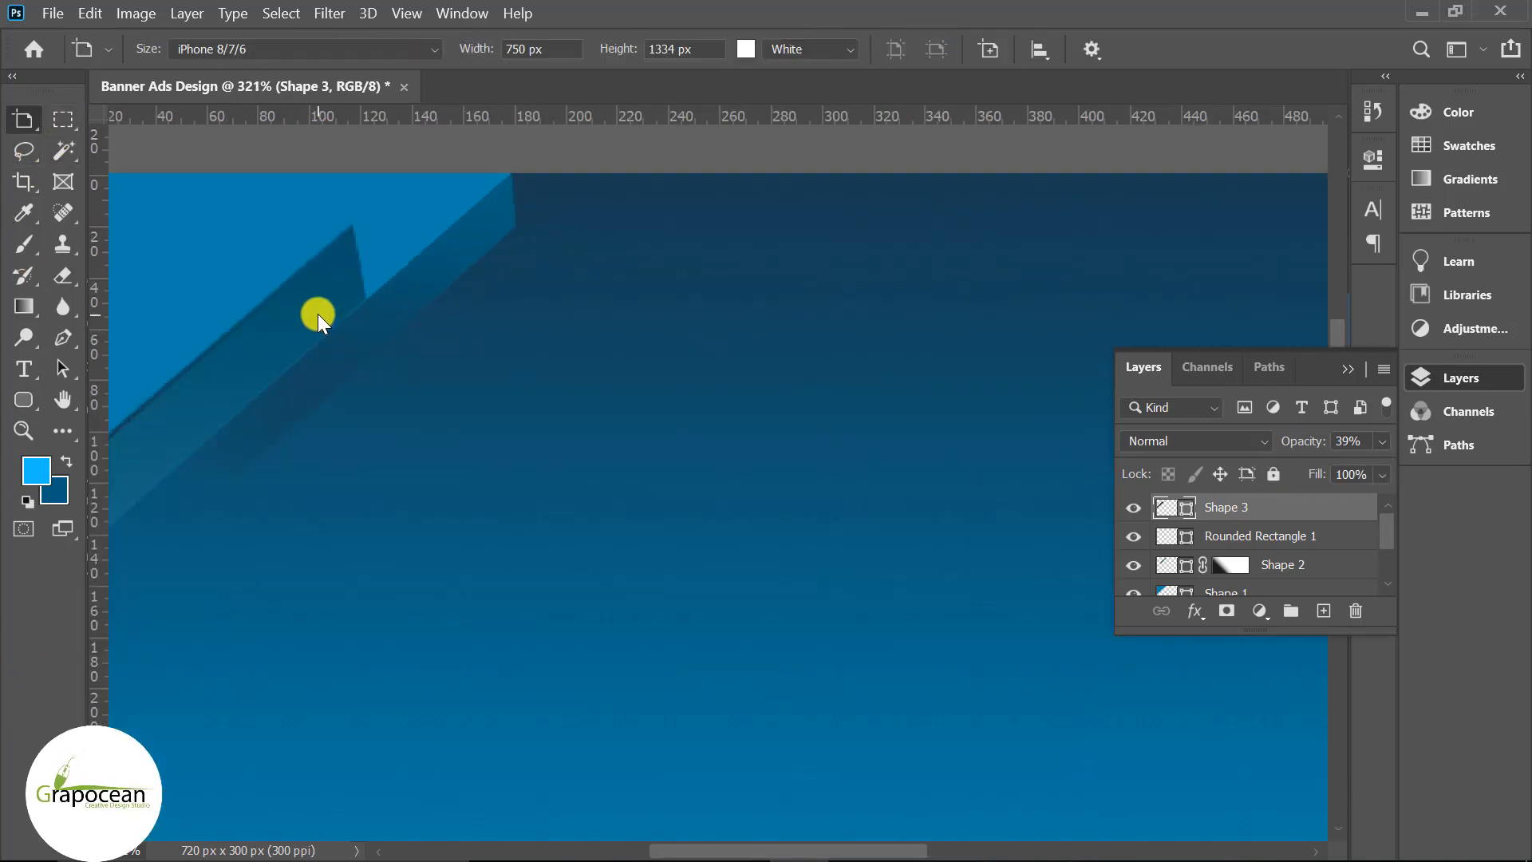
pyautogui.scroll(2, 317, 313)
pyautogui.click(38, 123)
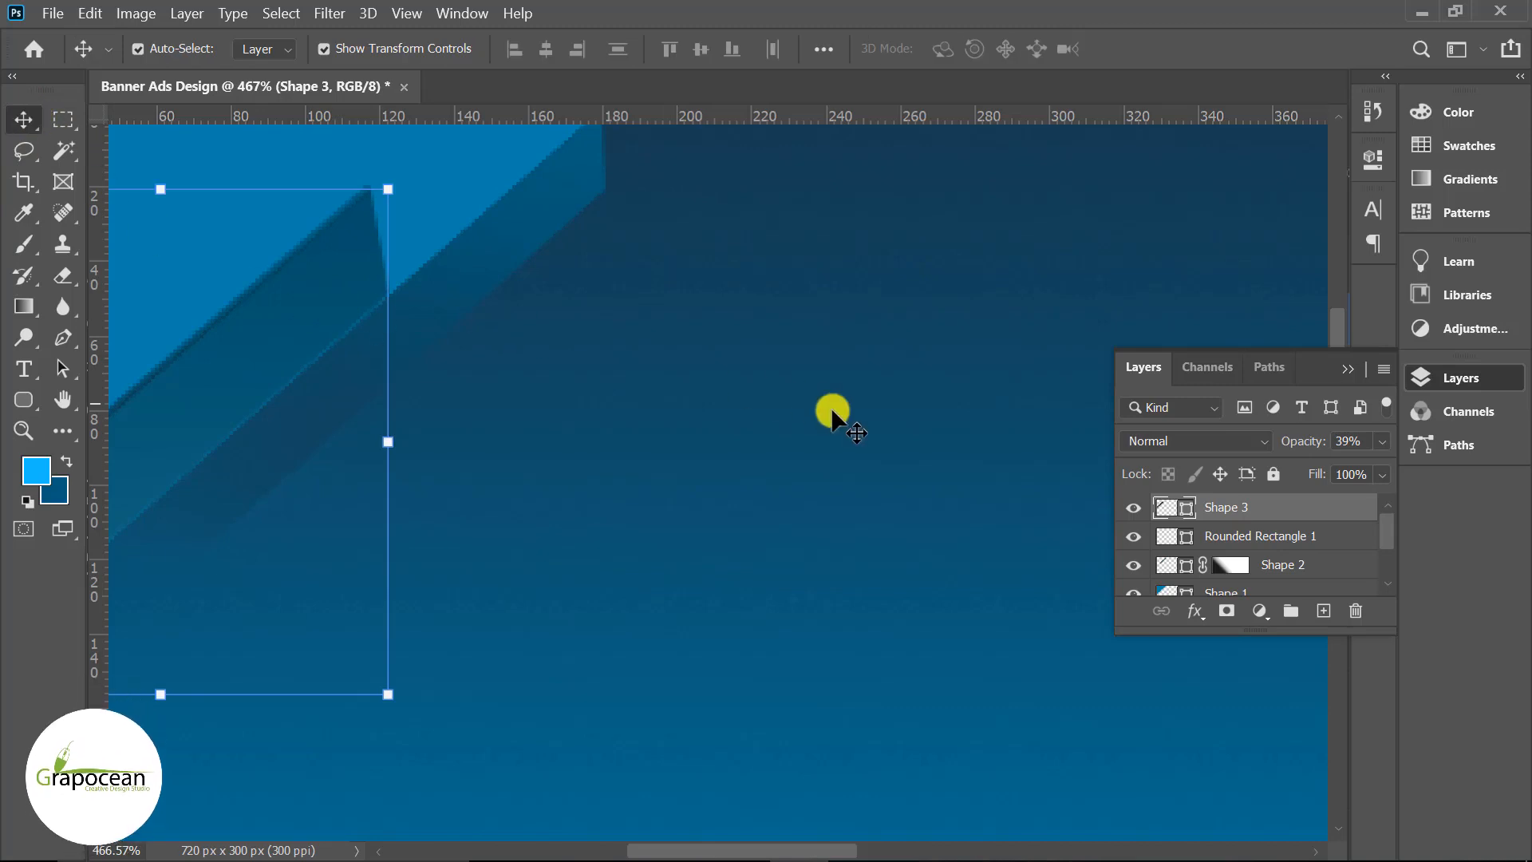
pyautogui.scroll(-2, 831, 415)
pyautogui.moveTo(1232, 551); pyautogui.dragTo(1252, 581)
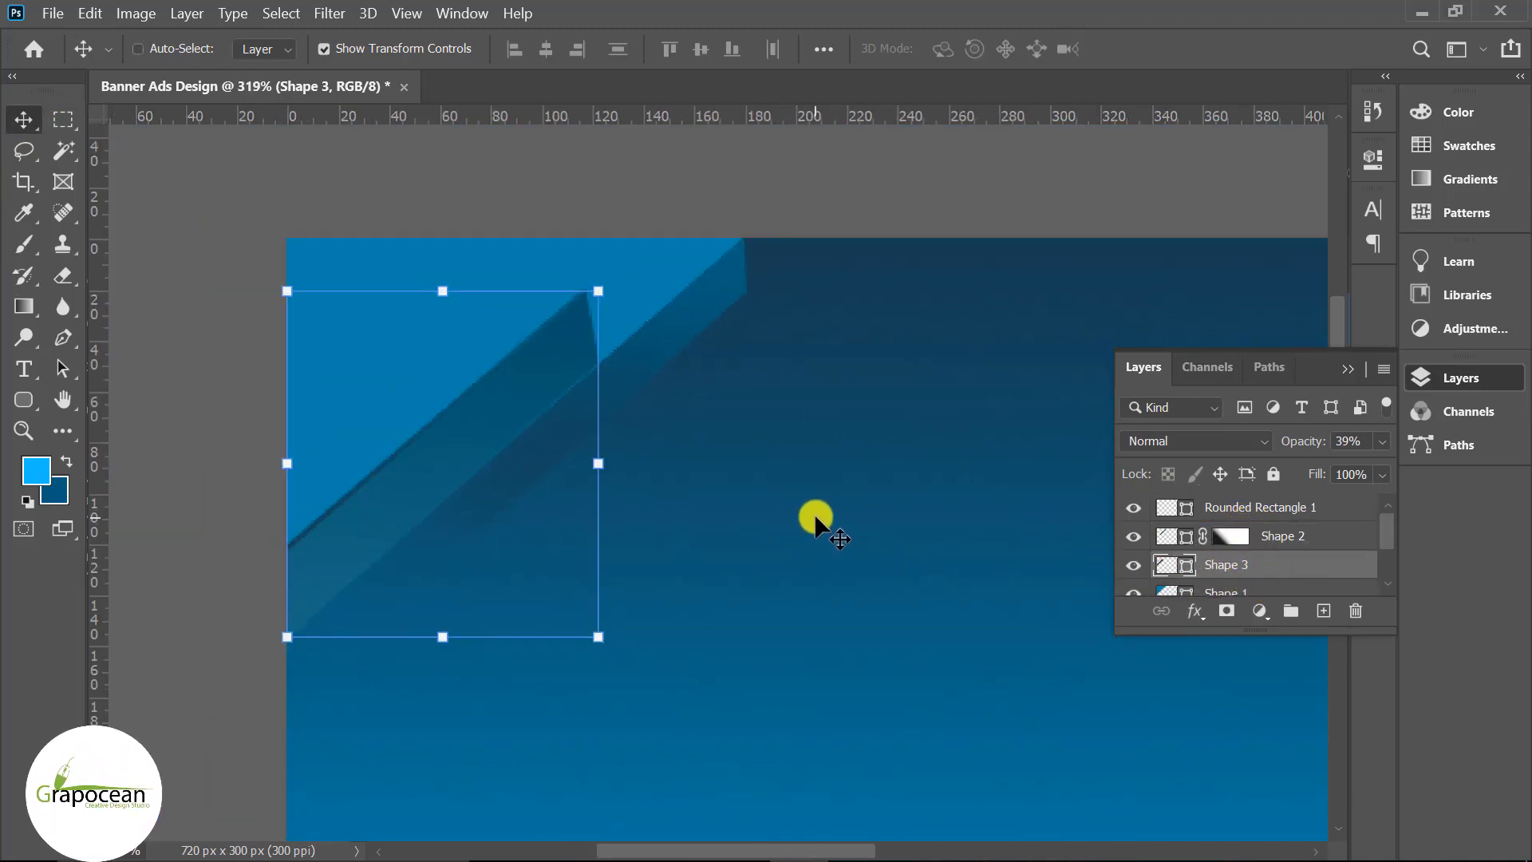
pyautogui.hotkey('ctrl', 'z')
pyautogui.click(199, 383)
pyautogui.scroll(1, 361, 483)
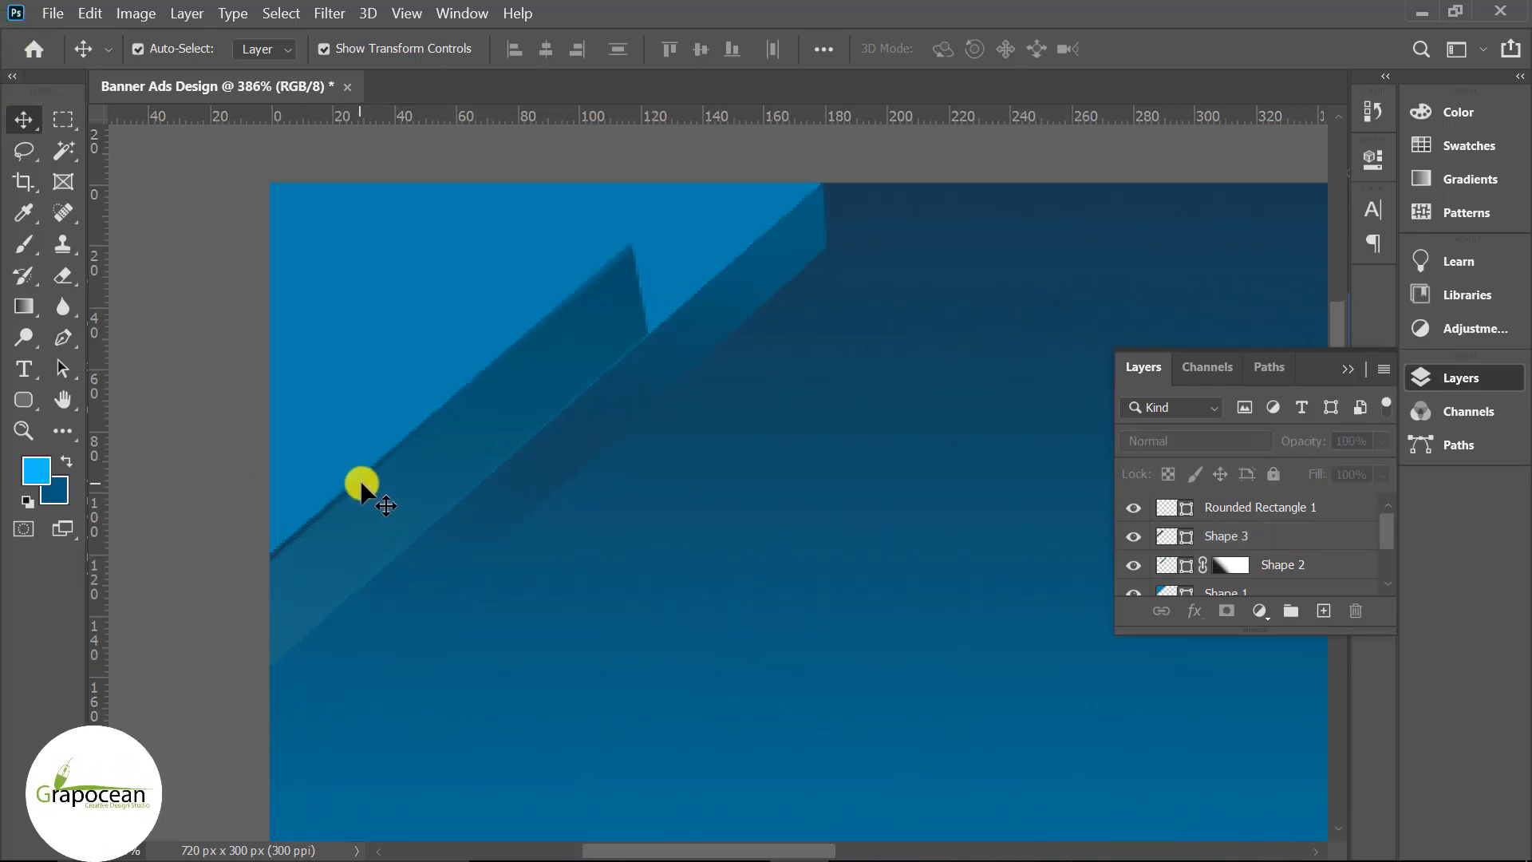
# - Toggle the visibility of Shape 3 and Shape 2 to examine how each one shades the corner triangle
pyautogui.click(361, 477)
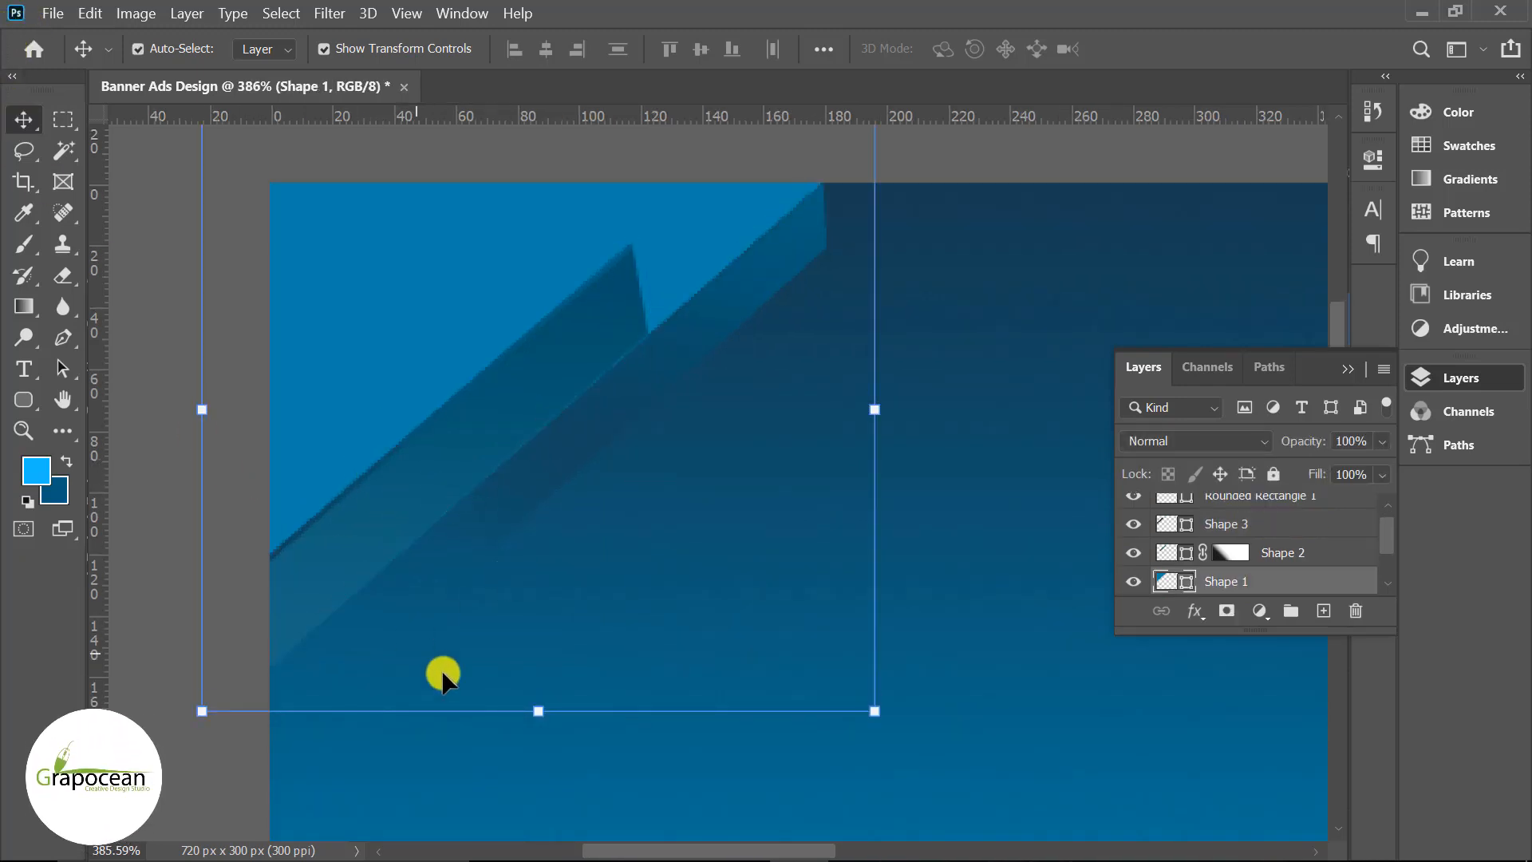
pyautogui.click(1134, 525)
pyautogui.click(1133, 525)
pyautogui.click(1131, 553)
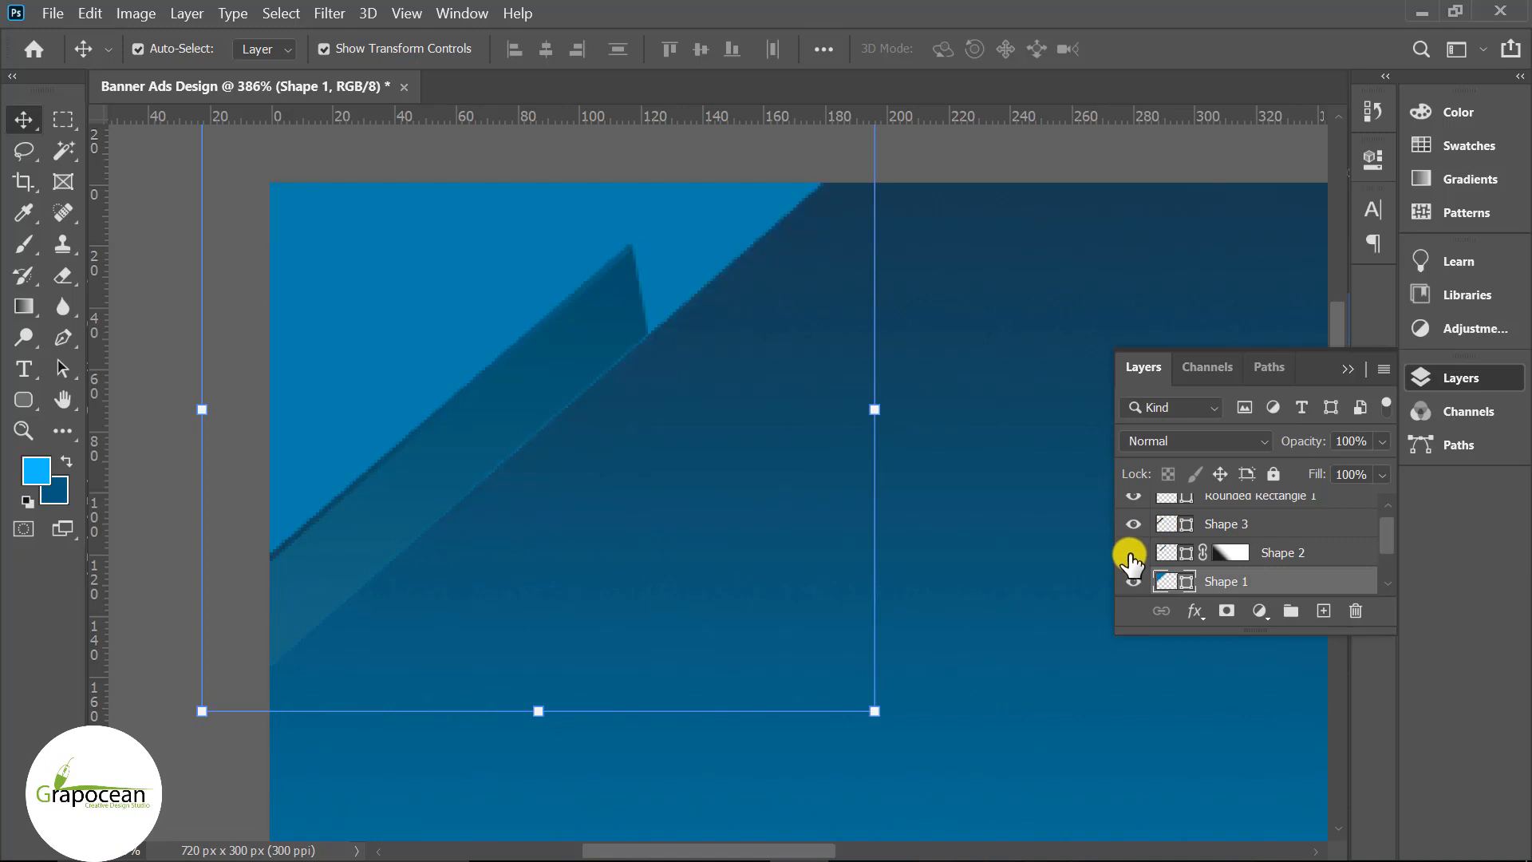
pyautogui.click(1131, 552)
pyautogui.scroll(1, 1132, 530)
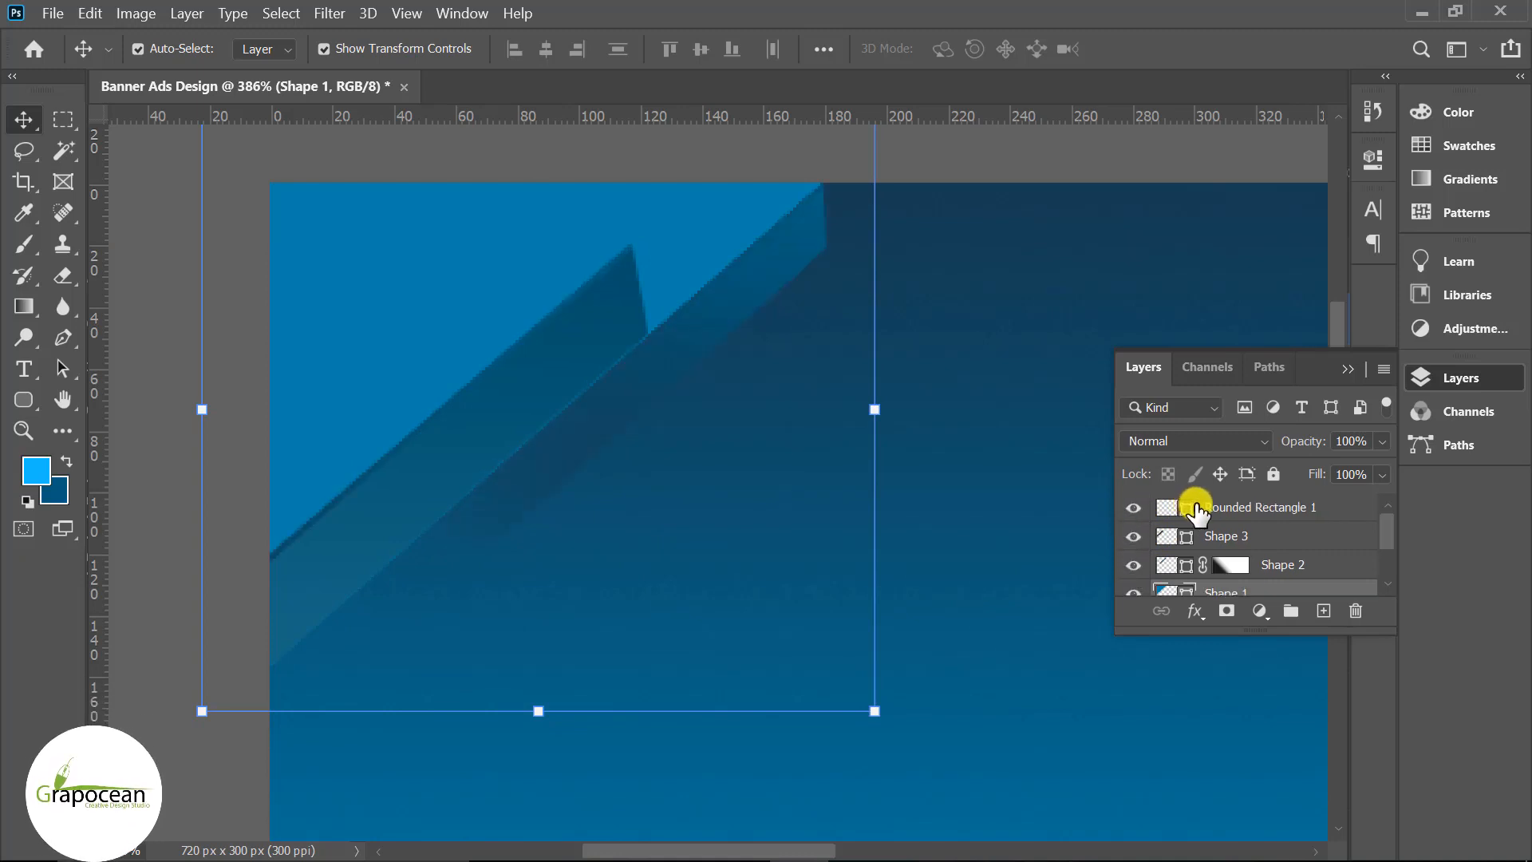
# - Select the thin Rounded Rectangle 1 line and open its gradient fill options
pyautogui.click(1188, 509)
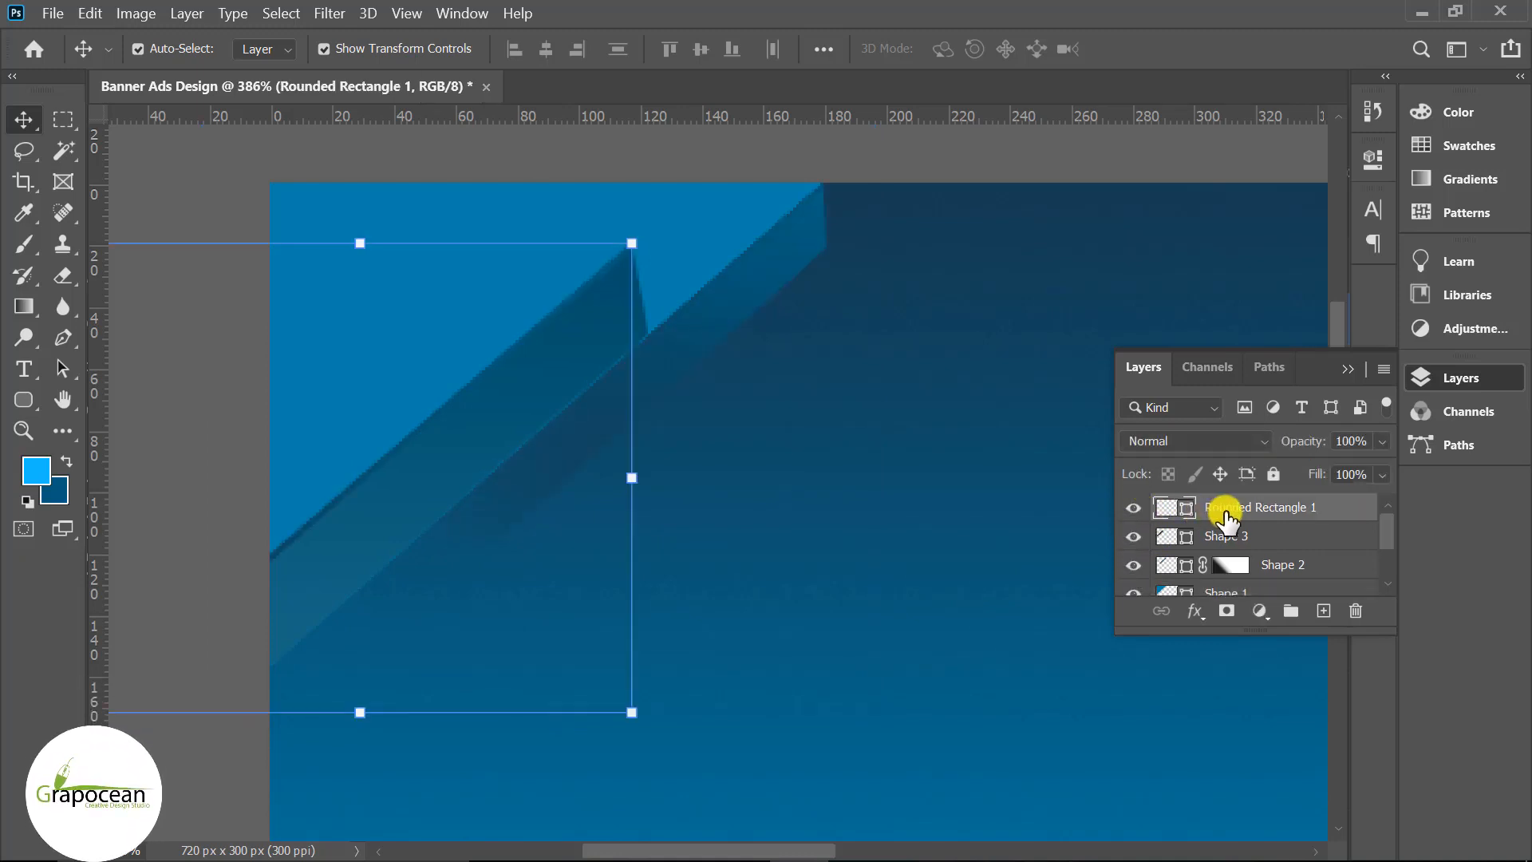
pyautogui.click(26, 399)
pyautogui.click(270, 49)
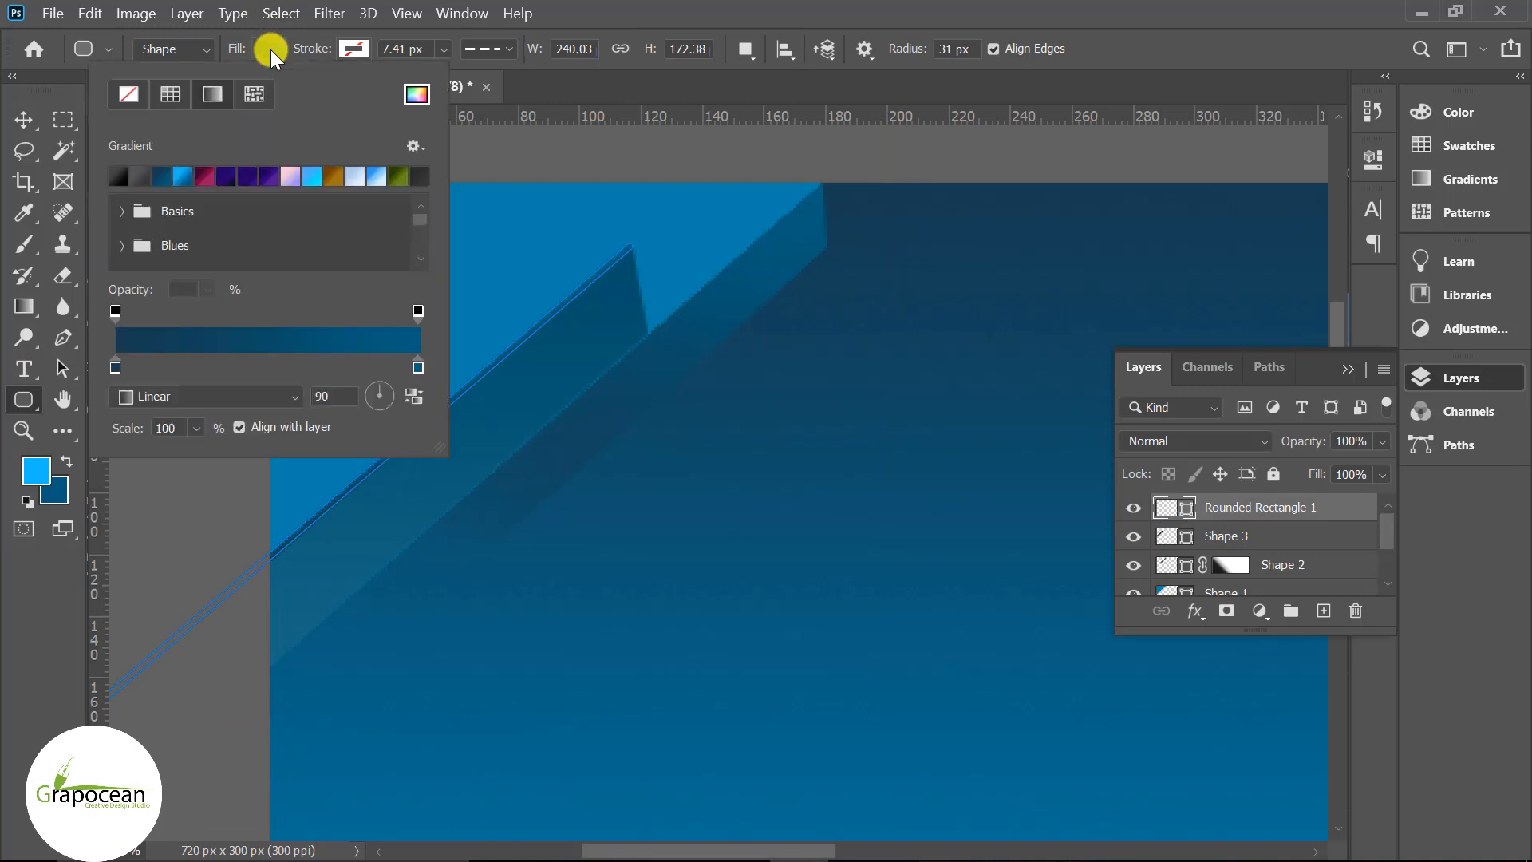
# - Try dark gray, light blue and purple gradient fills on Rounded Rectangle 1, and reapply the dark blue gradient
pyautogui.click(144, 177)
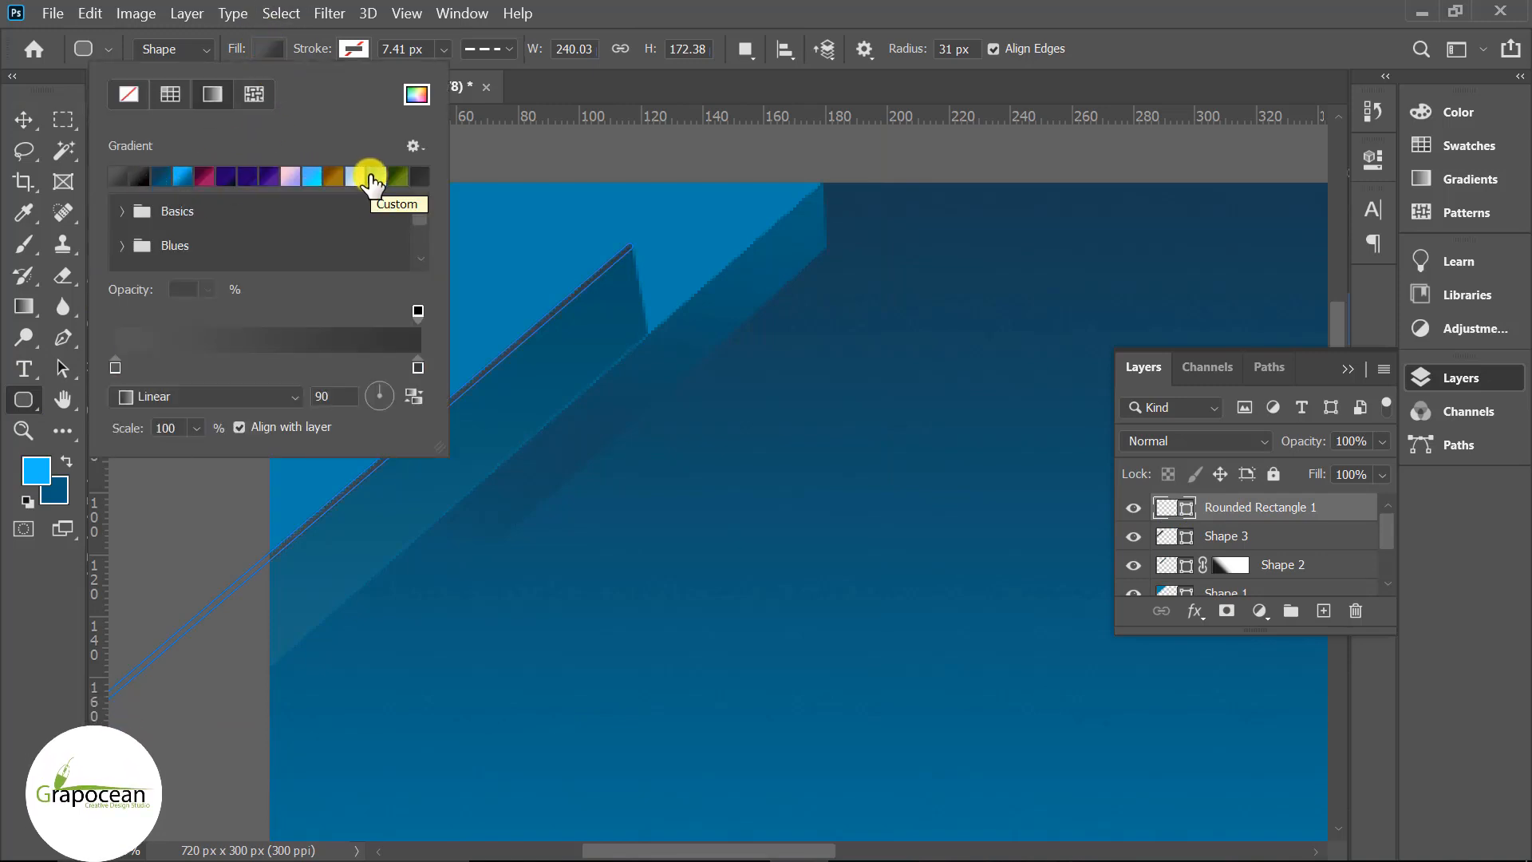
pyautogui.click(371, 177)
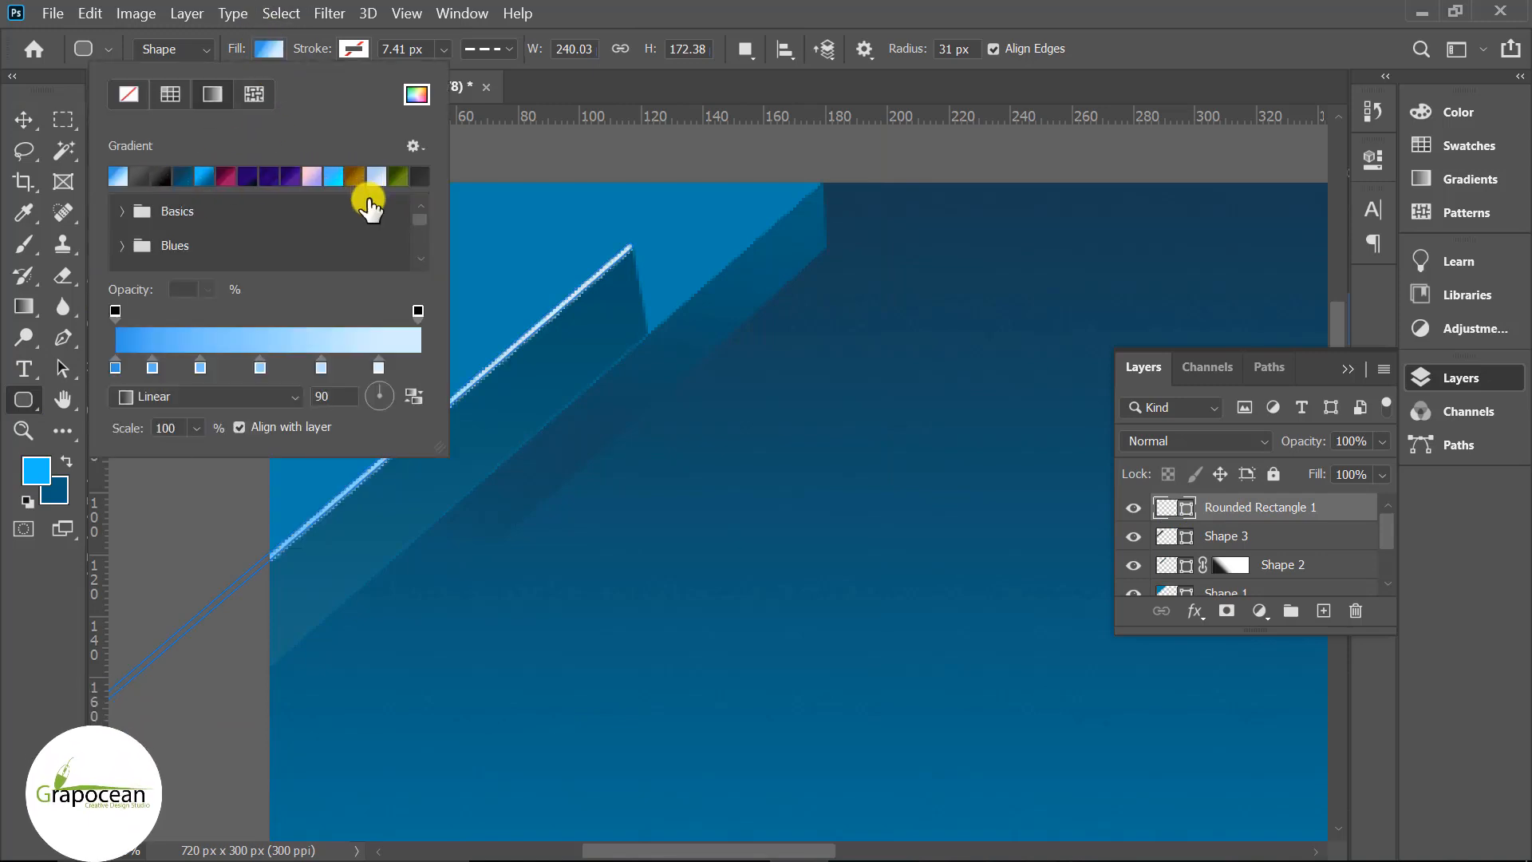
pyautogui.click(268, 176)
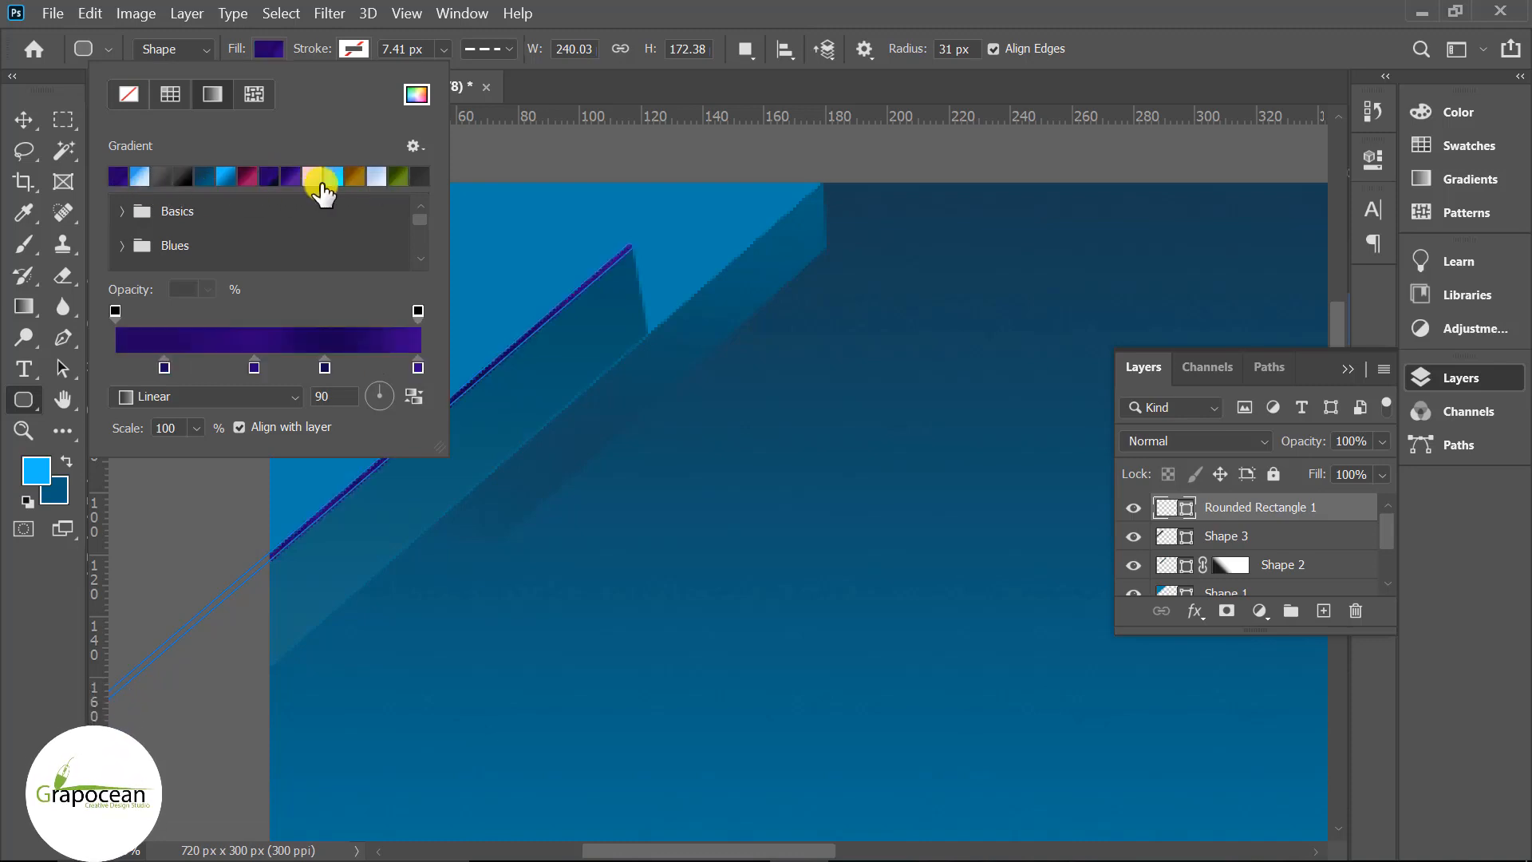
pyautogui.click(205, 177)
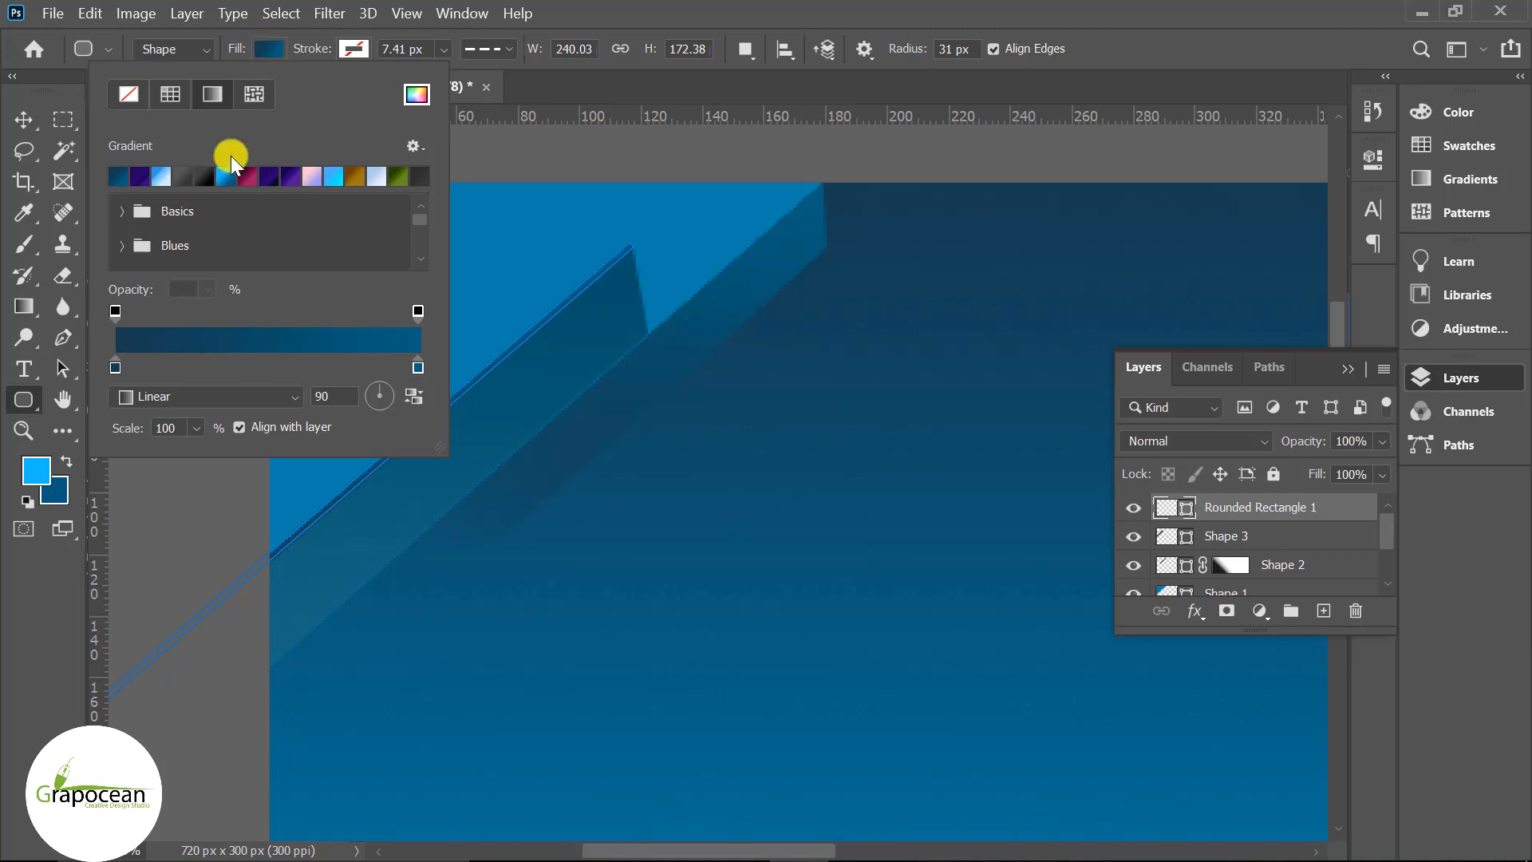
# - Fill Rounded Rectangle 1 with the first gold-and-cream preset of the Adoralyna Metal Gradients, and deselect the line
pyautogui.scroll(-1, 142, 238)
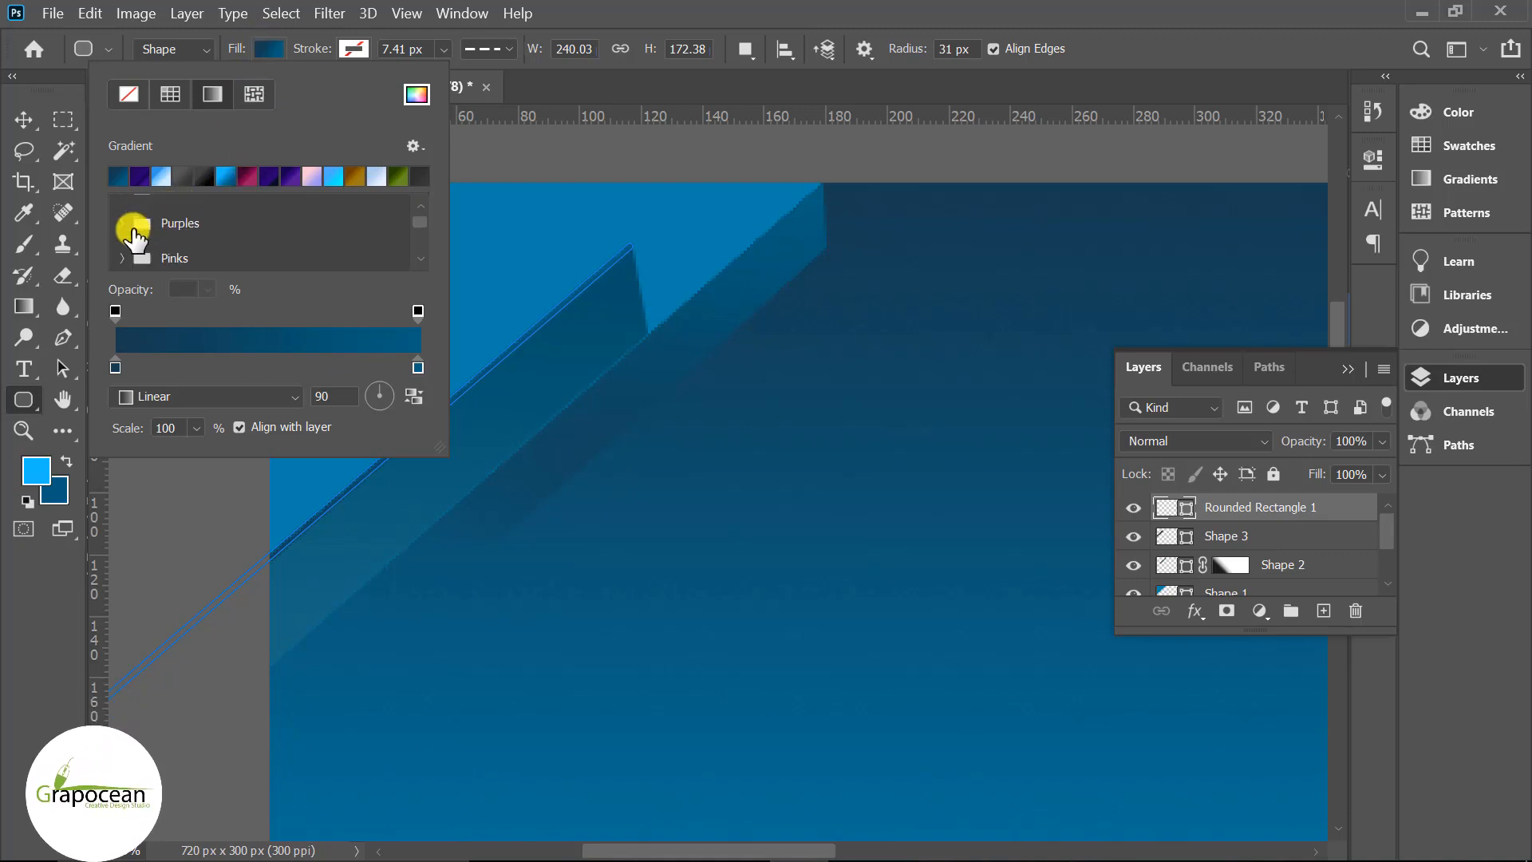
pyautogui.scroll(-5, 132, 238)
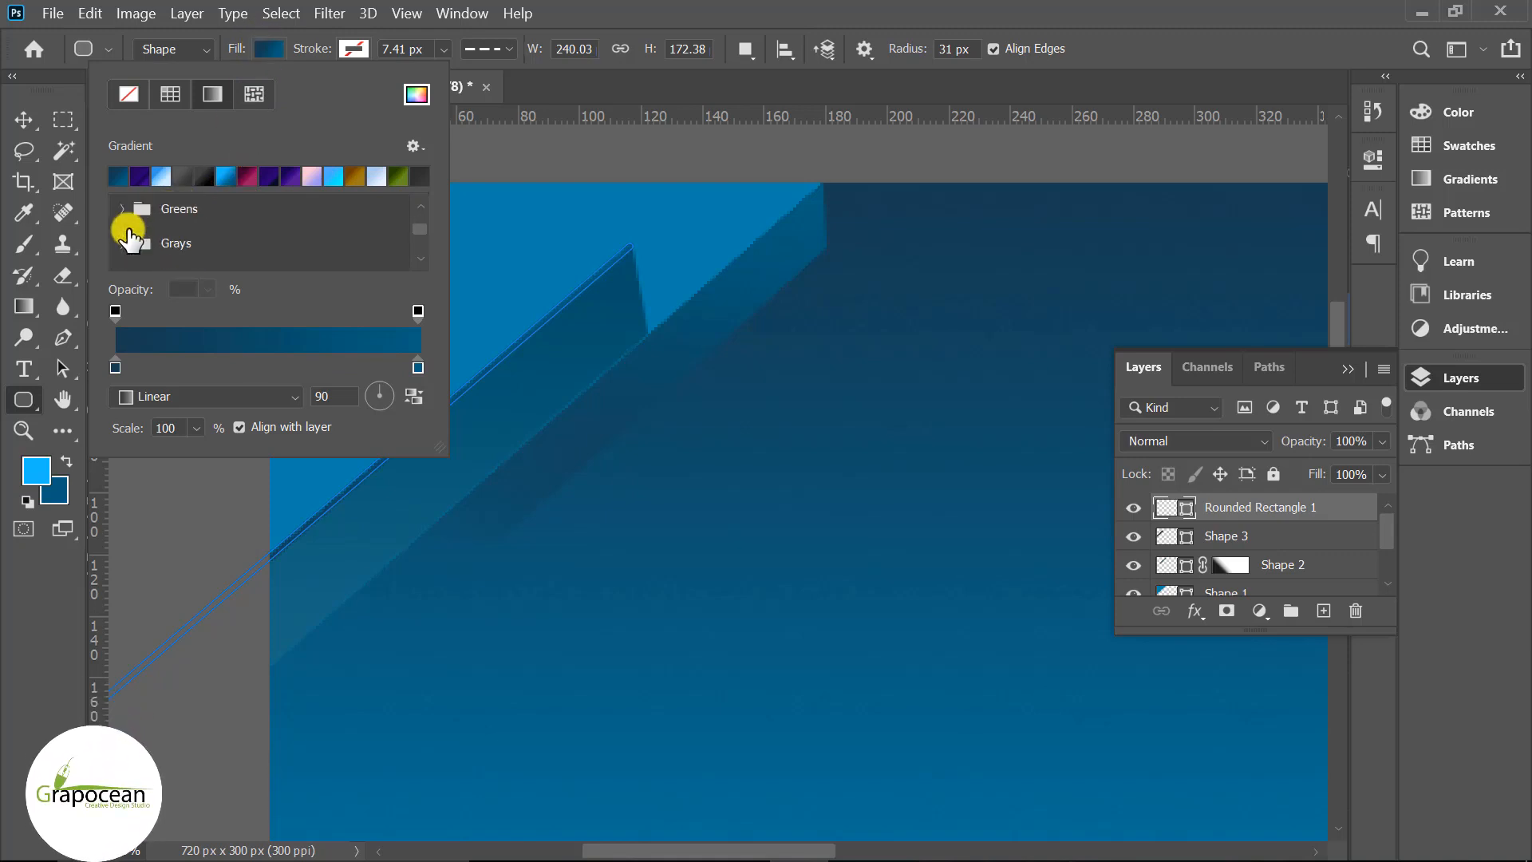
pyautogui.click(123, 211)
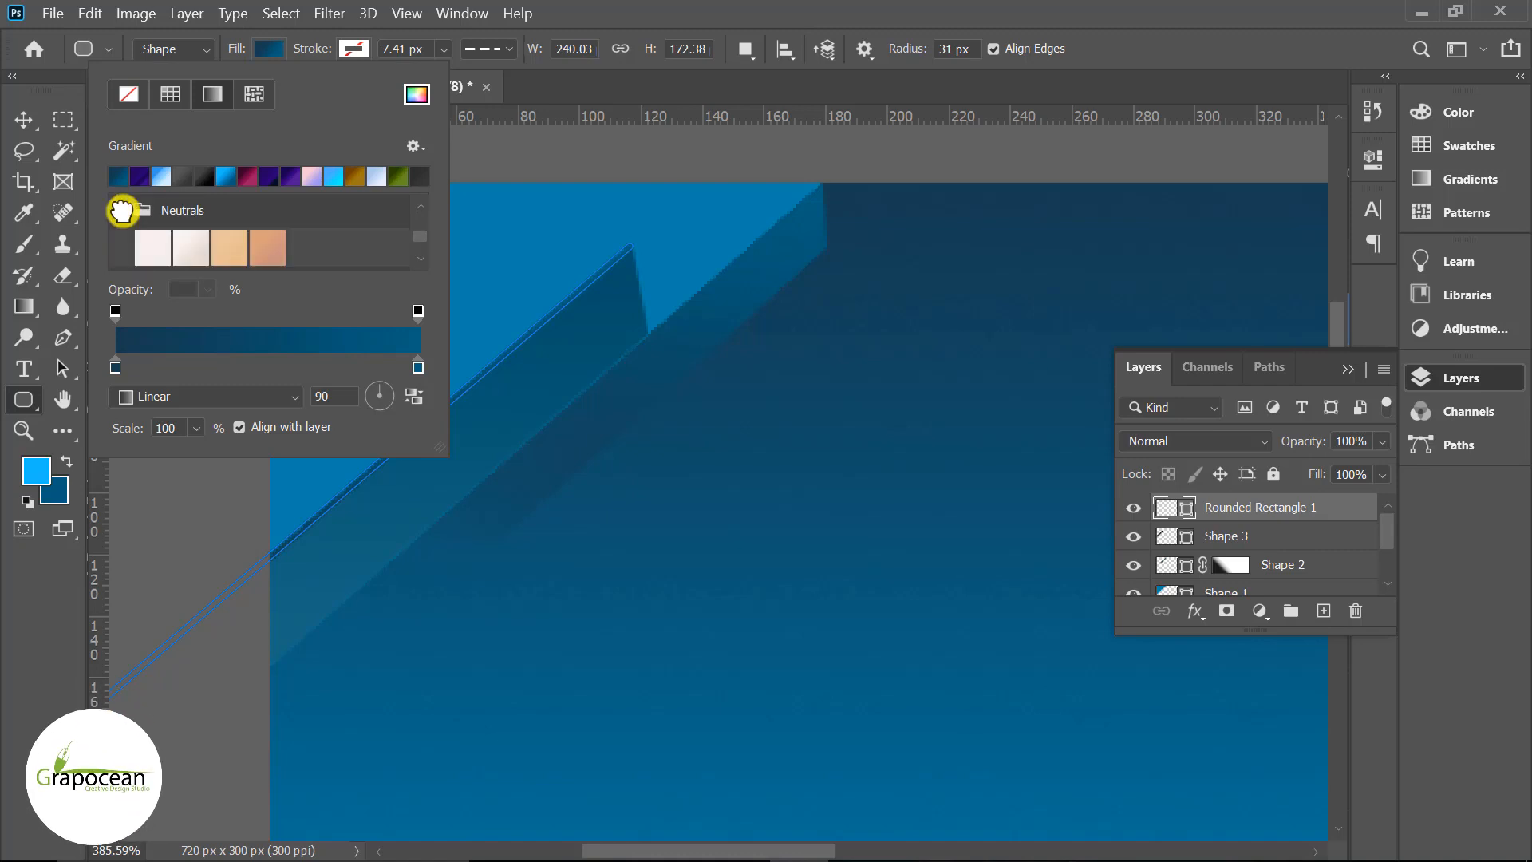
pyautogui.click(123, 212)
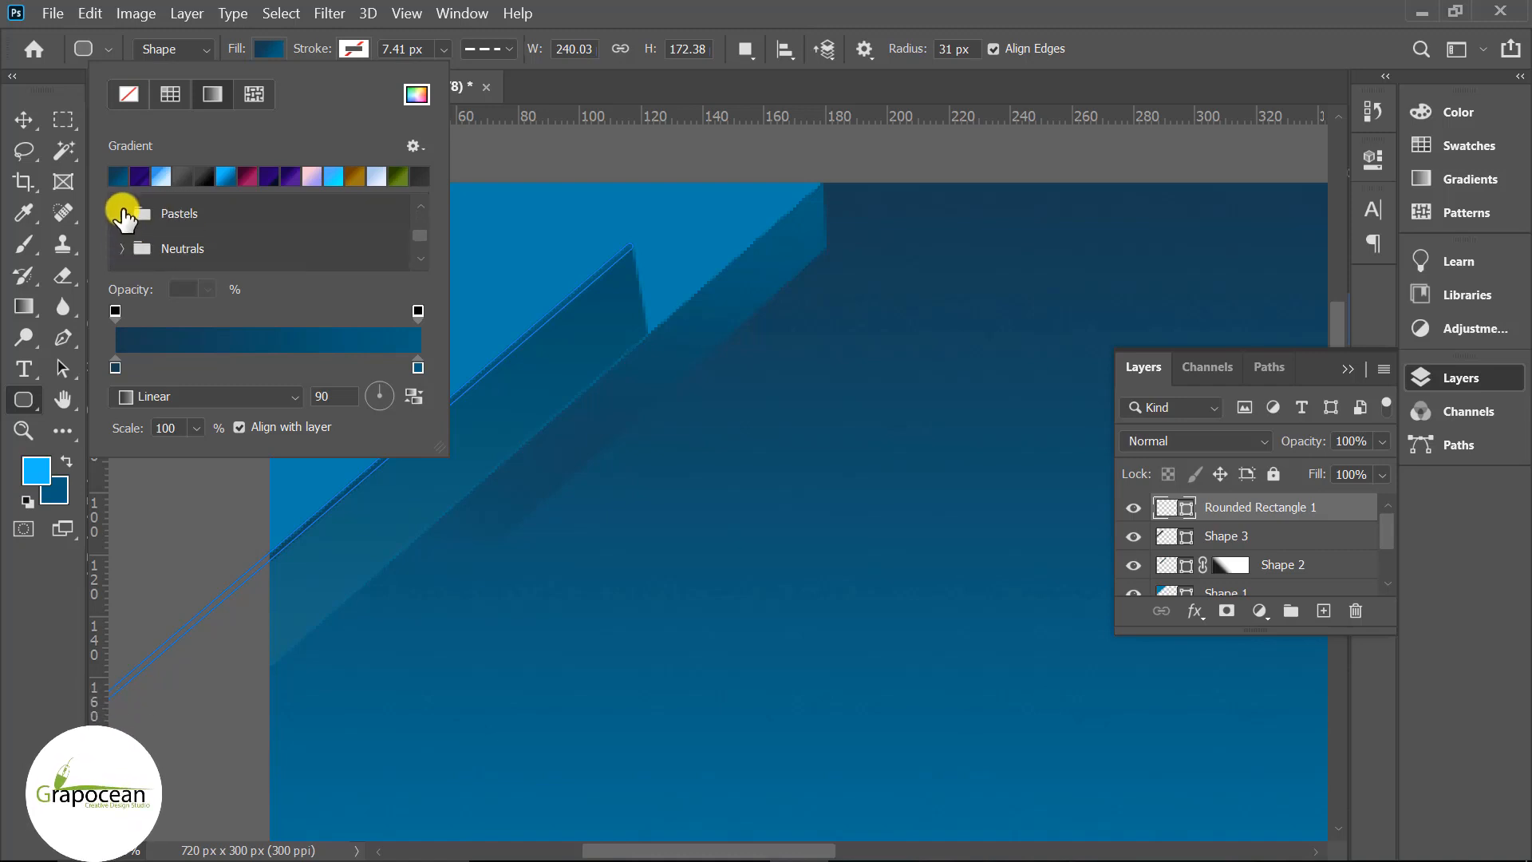
pyautogui.click(123, 212)
pyautogui.click(123, 211)
pyautogui.scroll(-2, 125, 215)
pyautogui.click(128, 227)
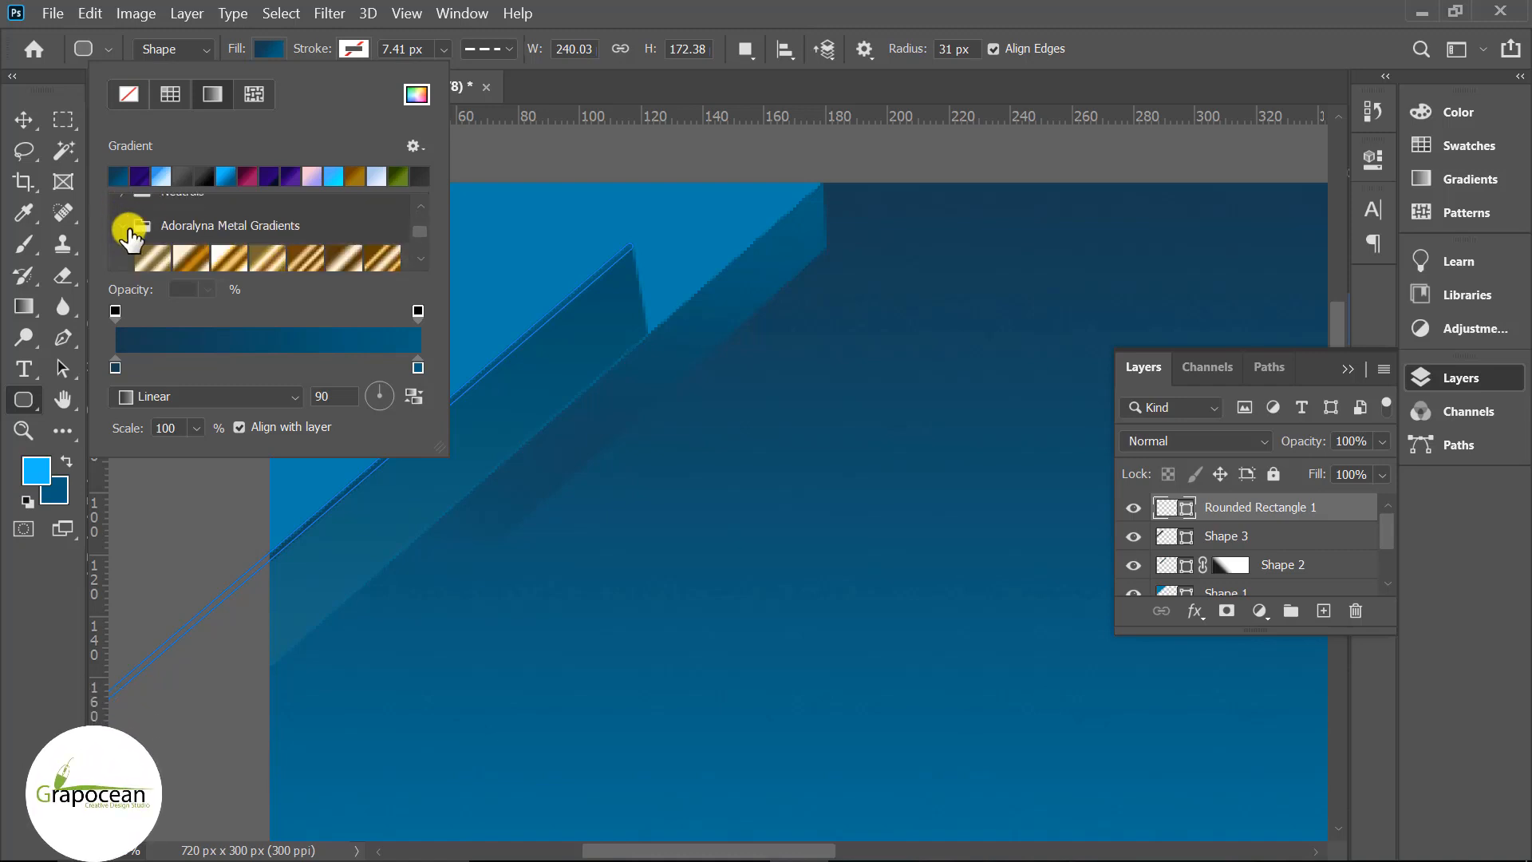
pyautogui.click(147, 245)
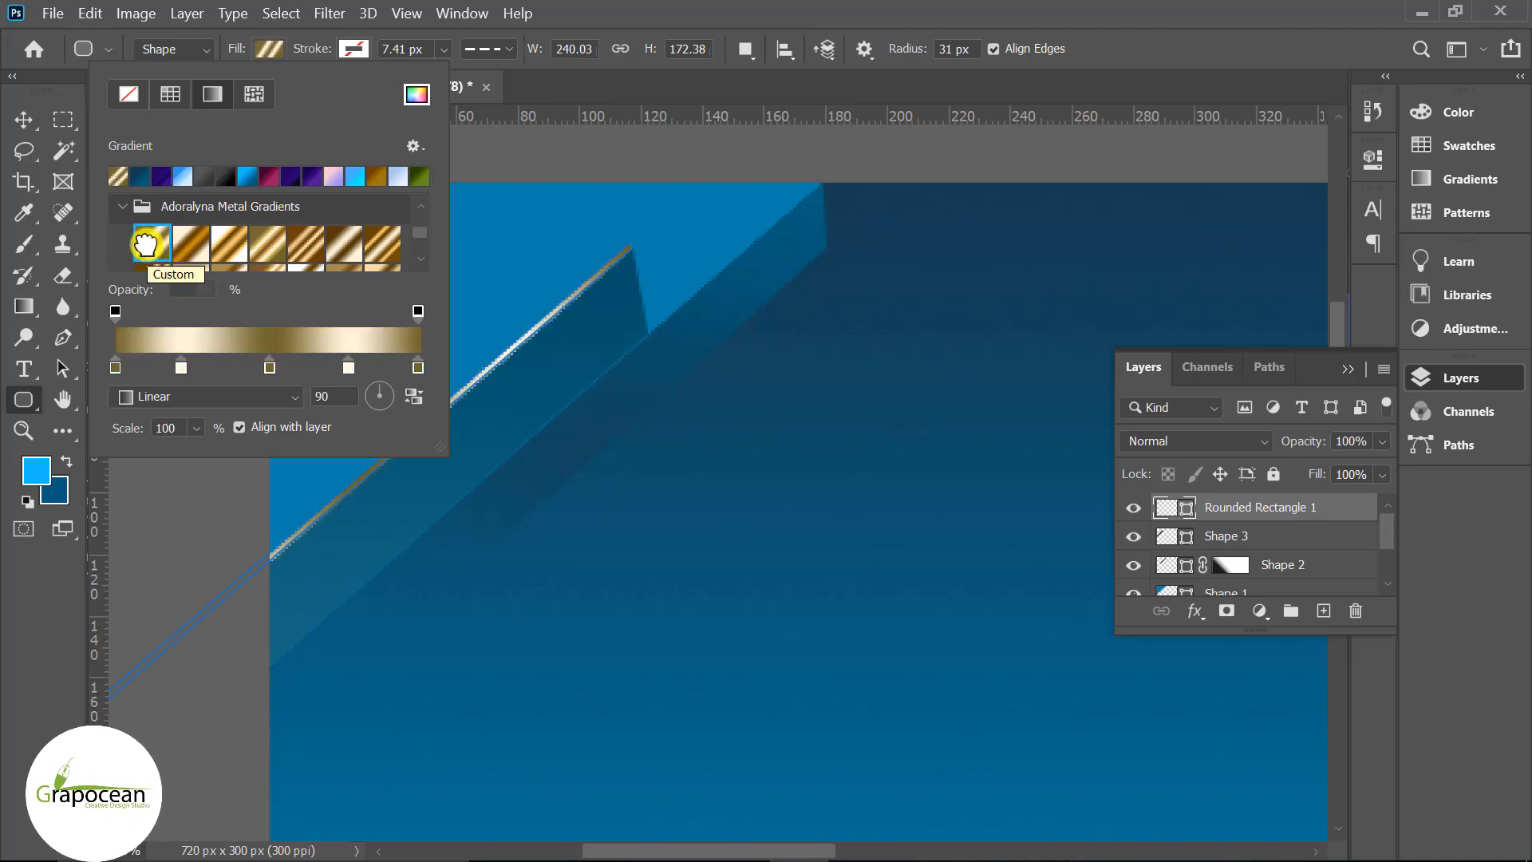
pyautogui.click(309, 249)
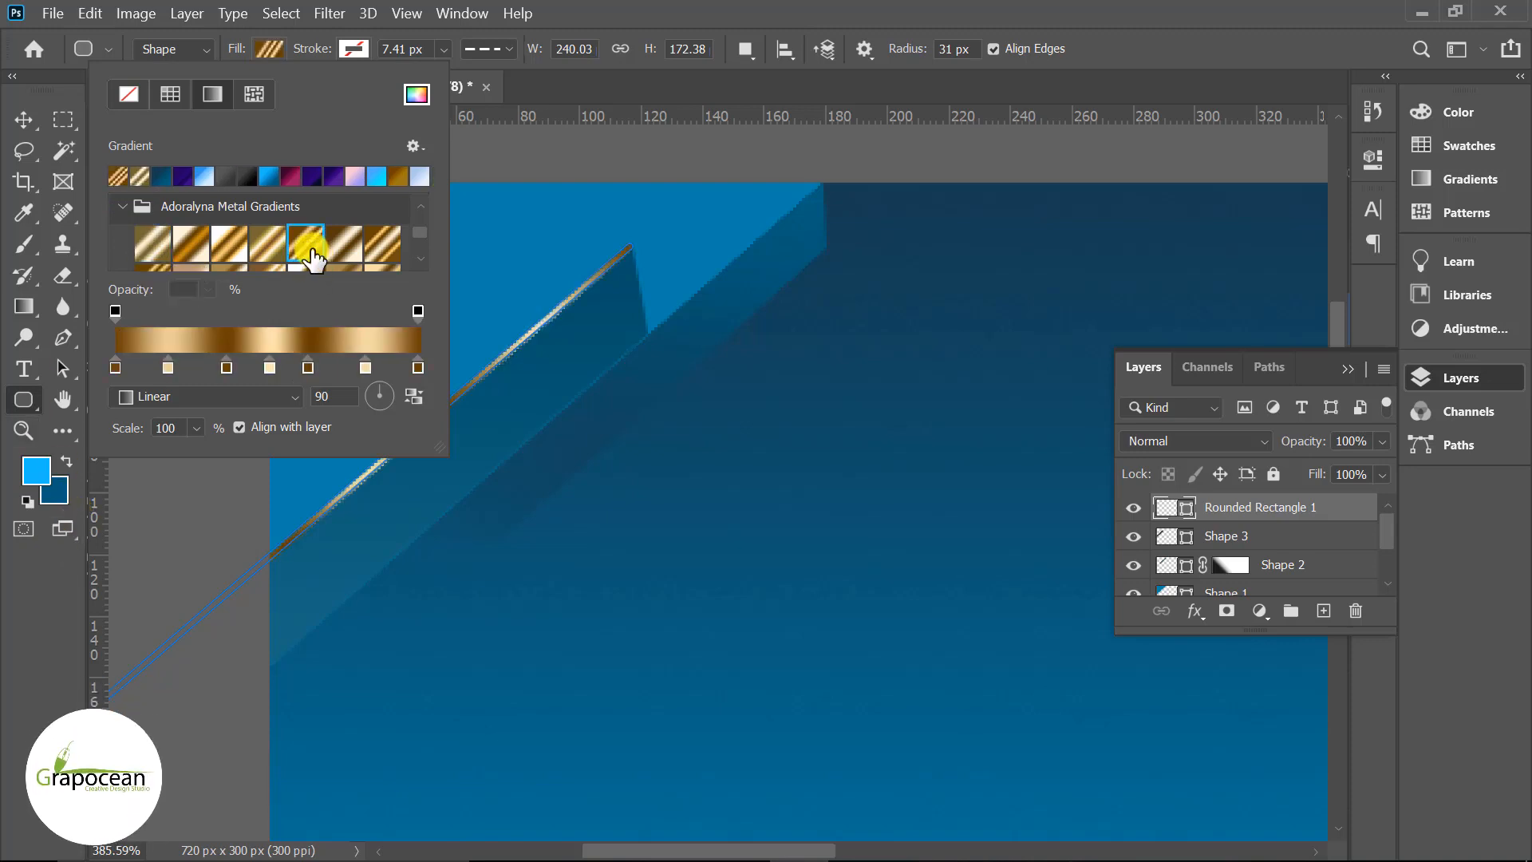
pyautogui.click(152, 241)
pyautogui.click(35, 668)
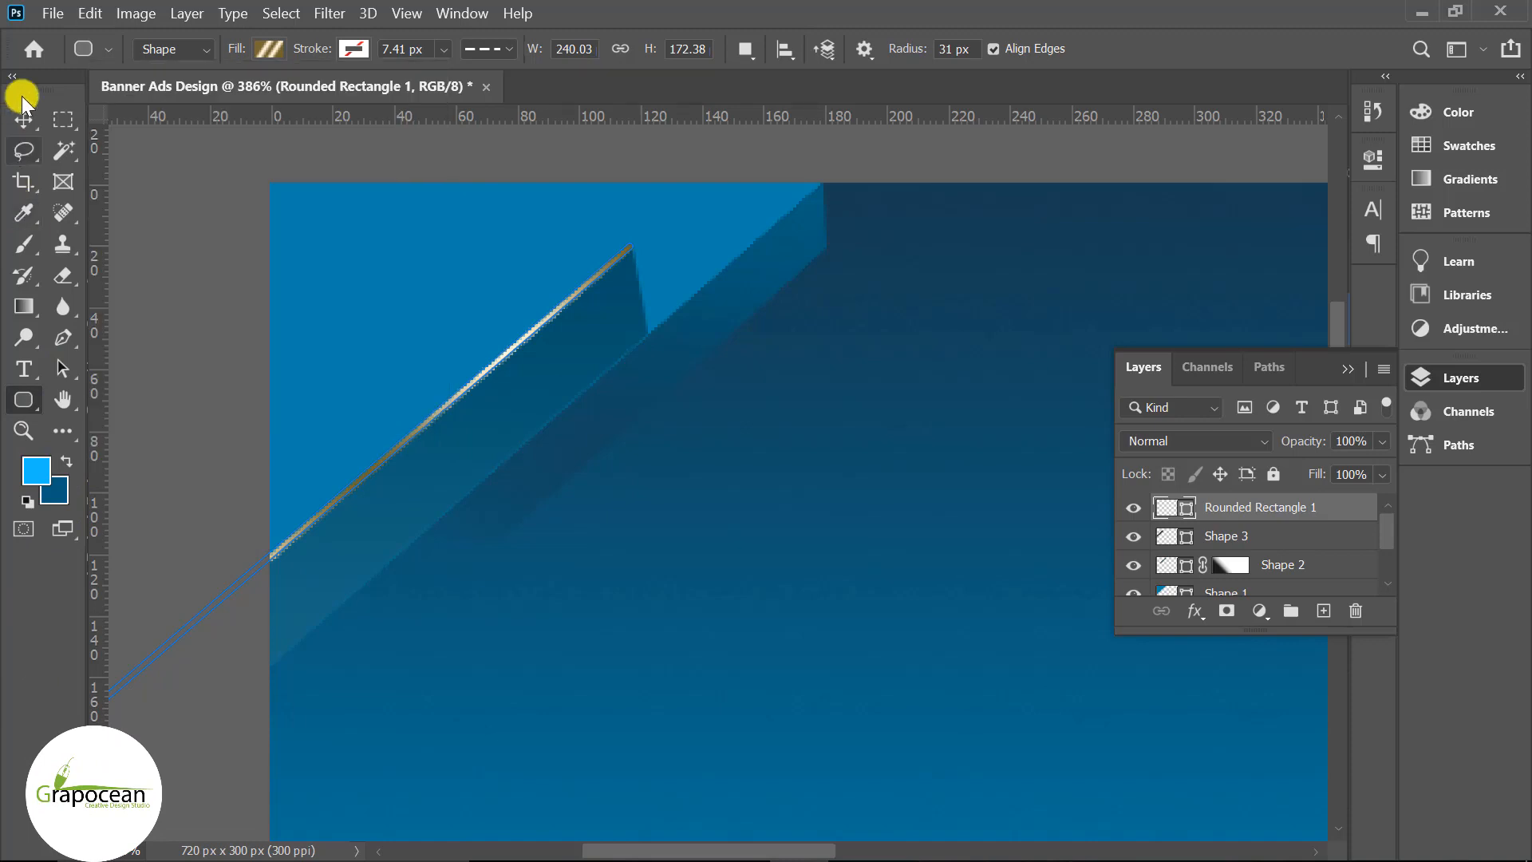
pyautogui.press('v')
pyautogui.scroll(-5, 846, 539)
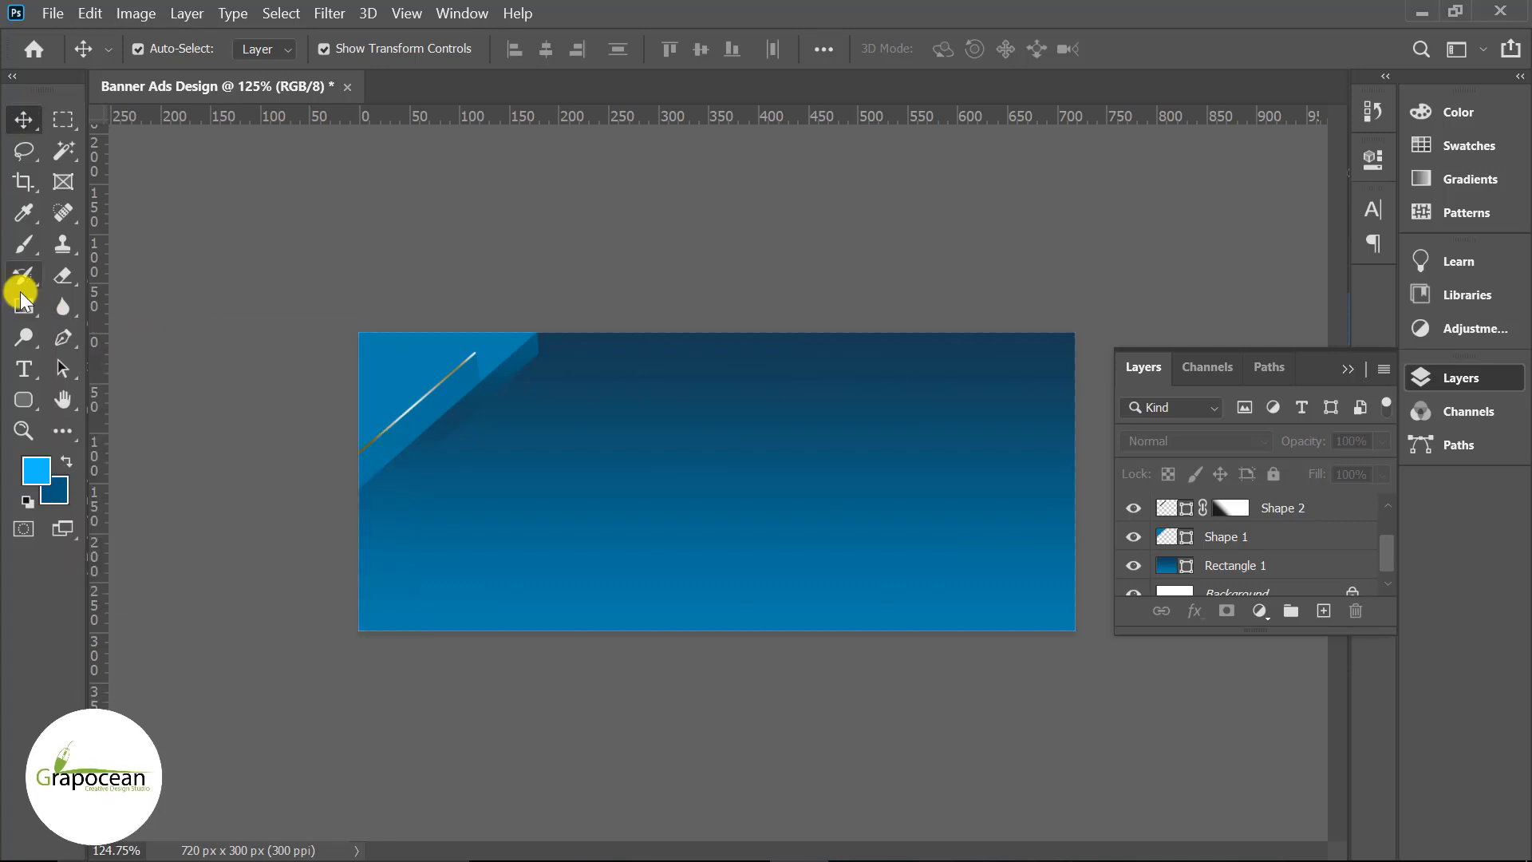
# - Draw a closed four-point Pen tool shape about 115 px wide and 104 px high at the banner's left edge, below the corner triangle
pyautogui.press('p')
pyautogui.scroll(3, 377, 465)
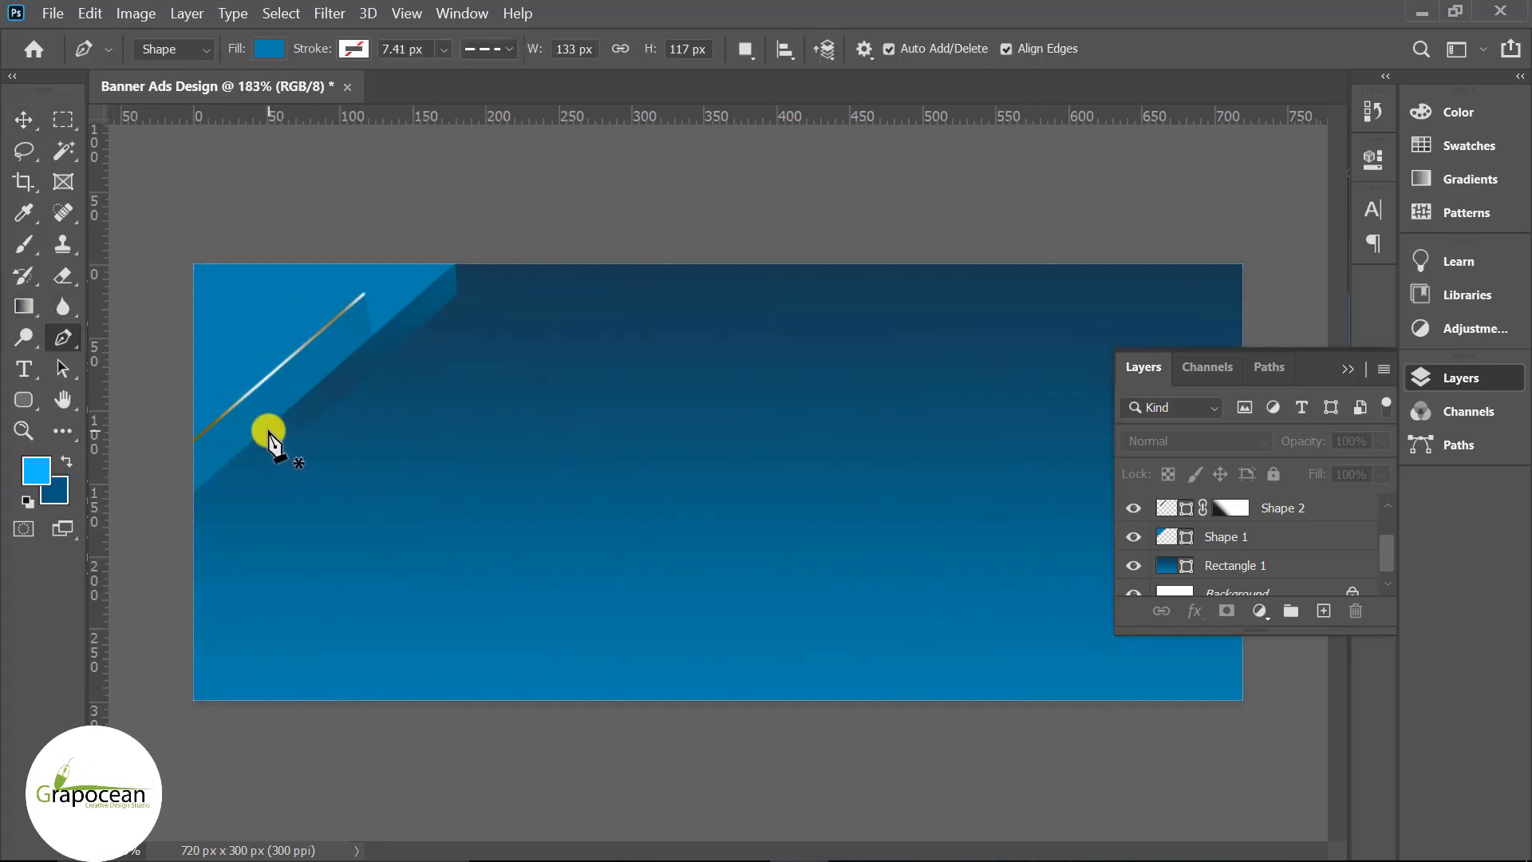
pyautogui.click(266, 429)
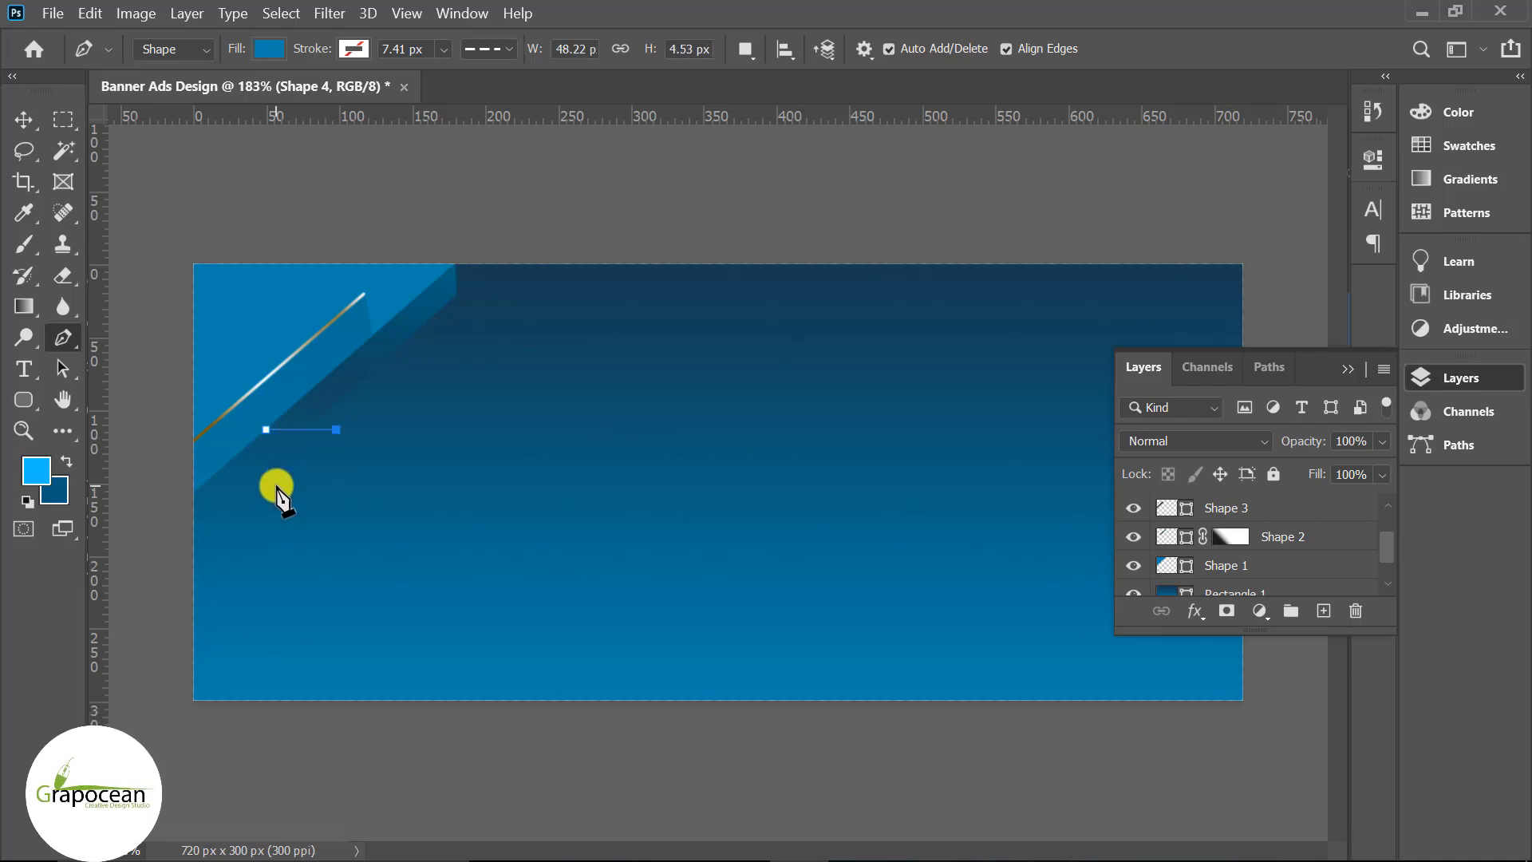
pyautogui.scroll(-1, 277, 492)
pyautogui.click(253, 548)
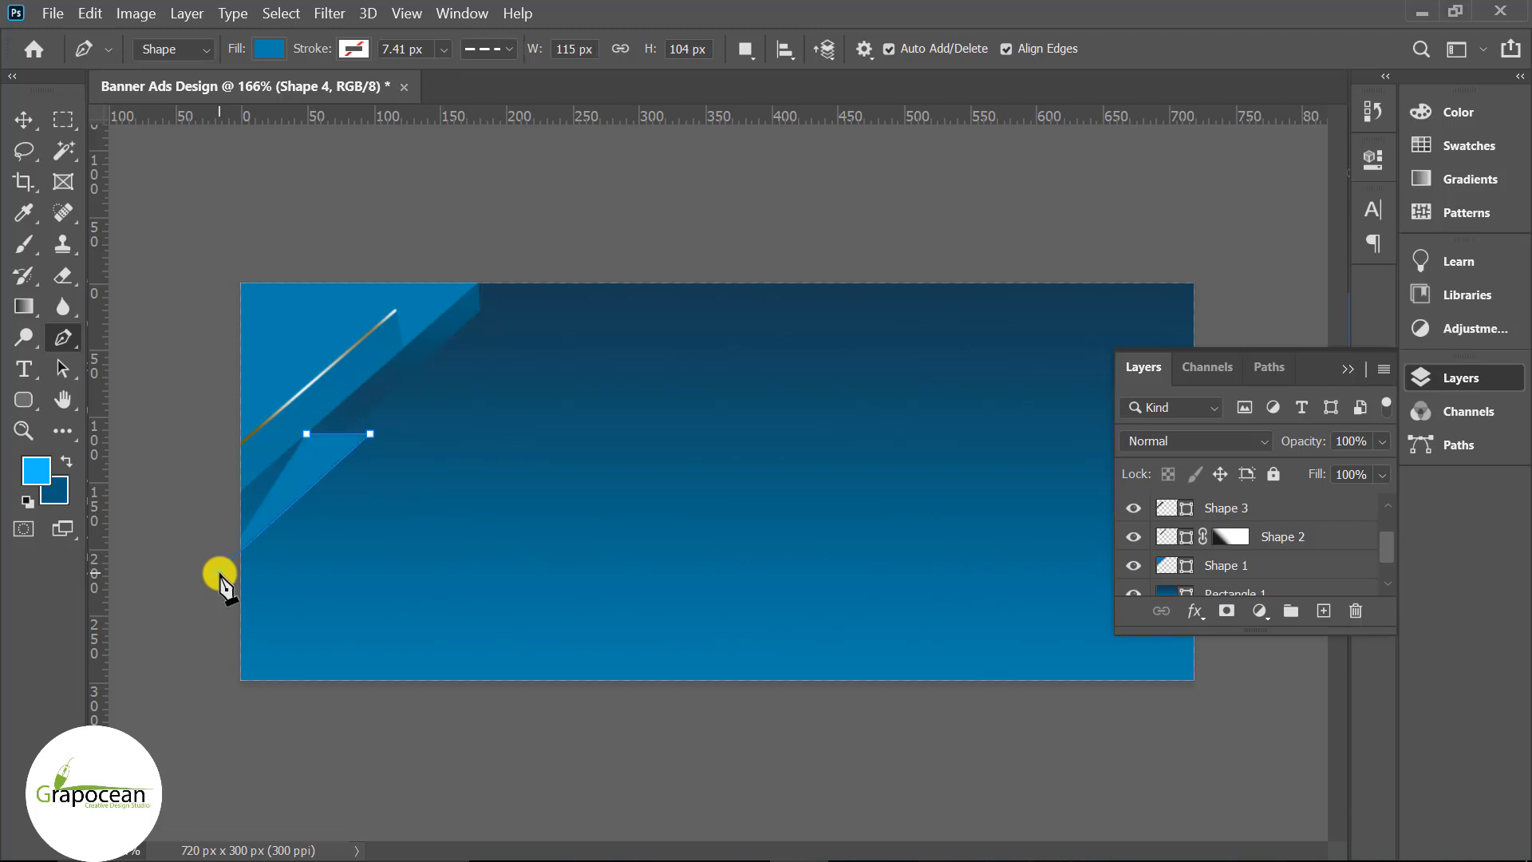
pyautogui.moveTo(218, 571); pyautogui.dragTo(232, 494)
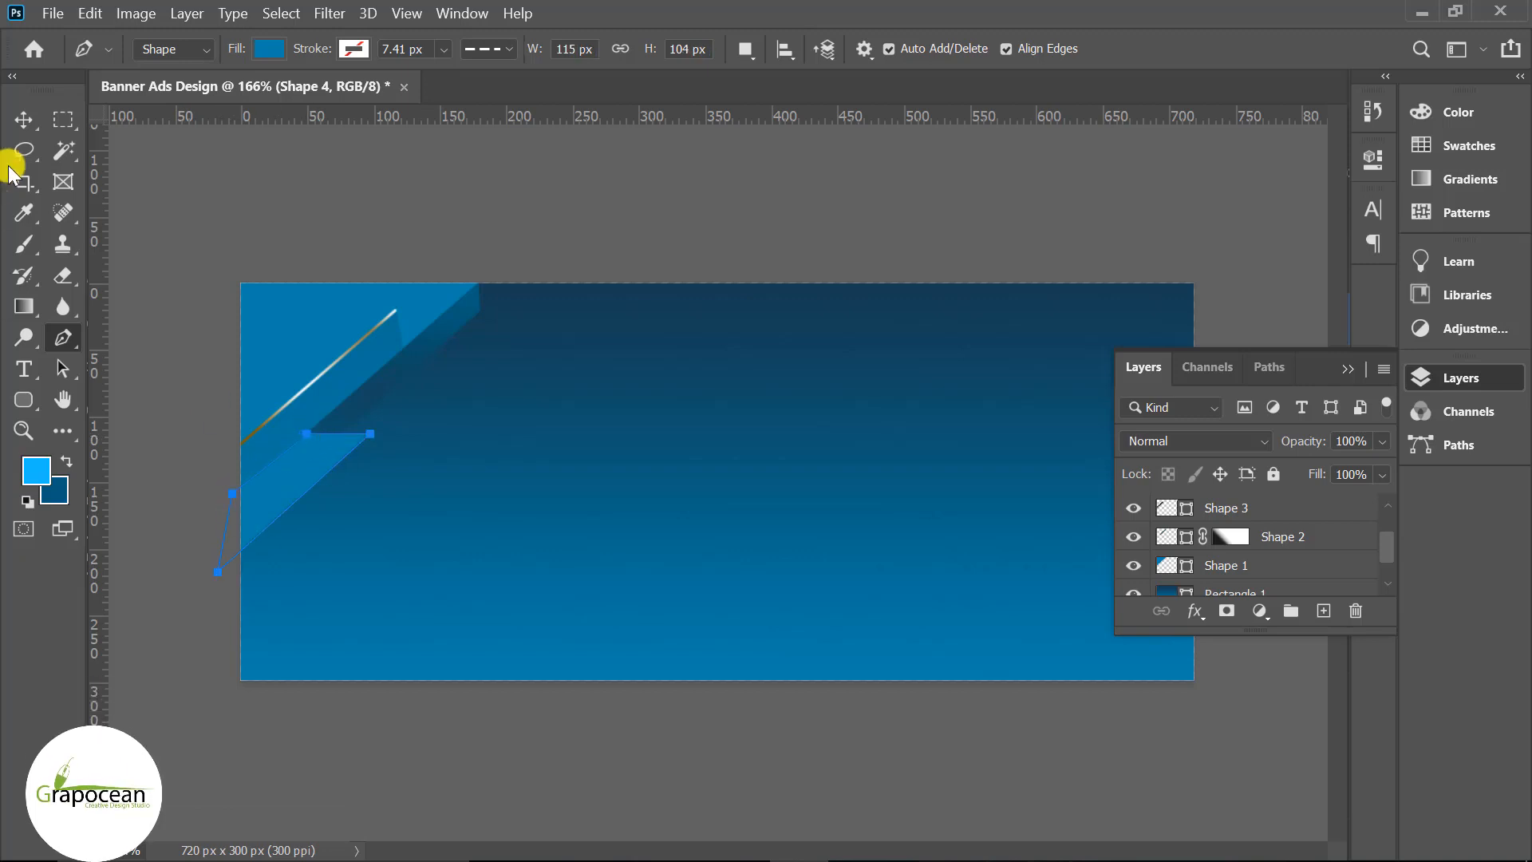
pyautogui.click(24, 119)
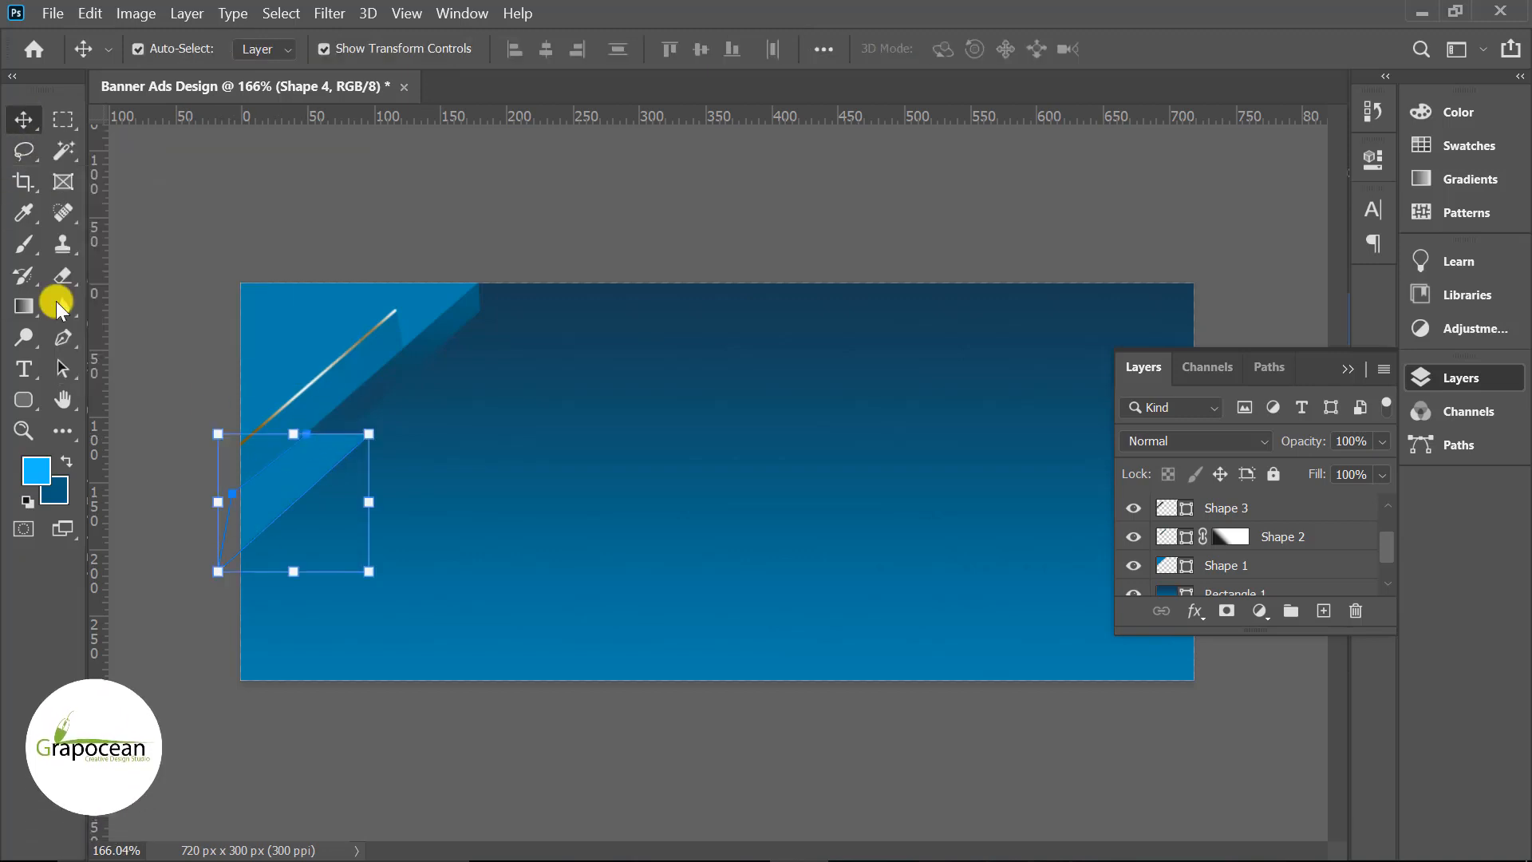
pyautogui.click(132, 299)
# - Duplicate the Rounded Rectangle 1 gold line layer
pyautogui.click(321, 371)
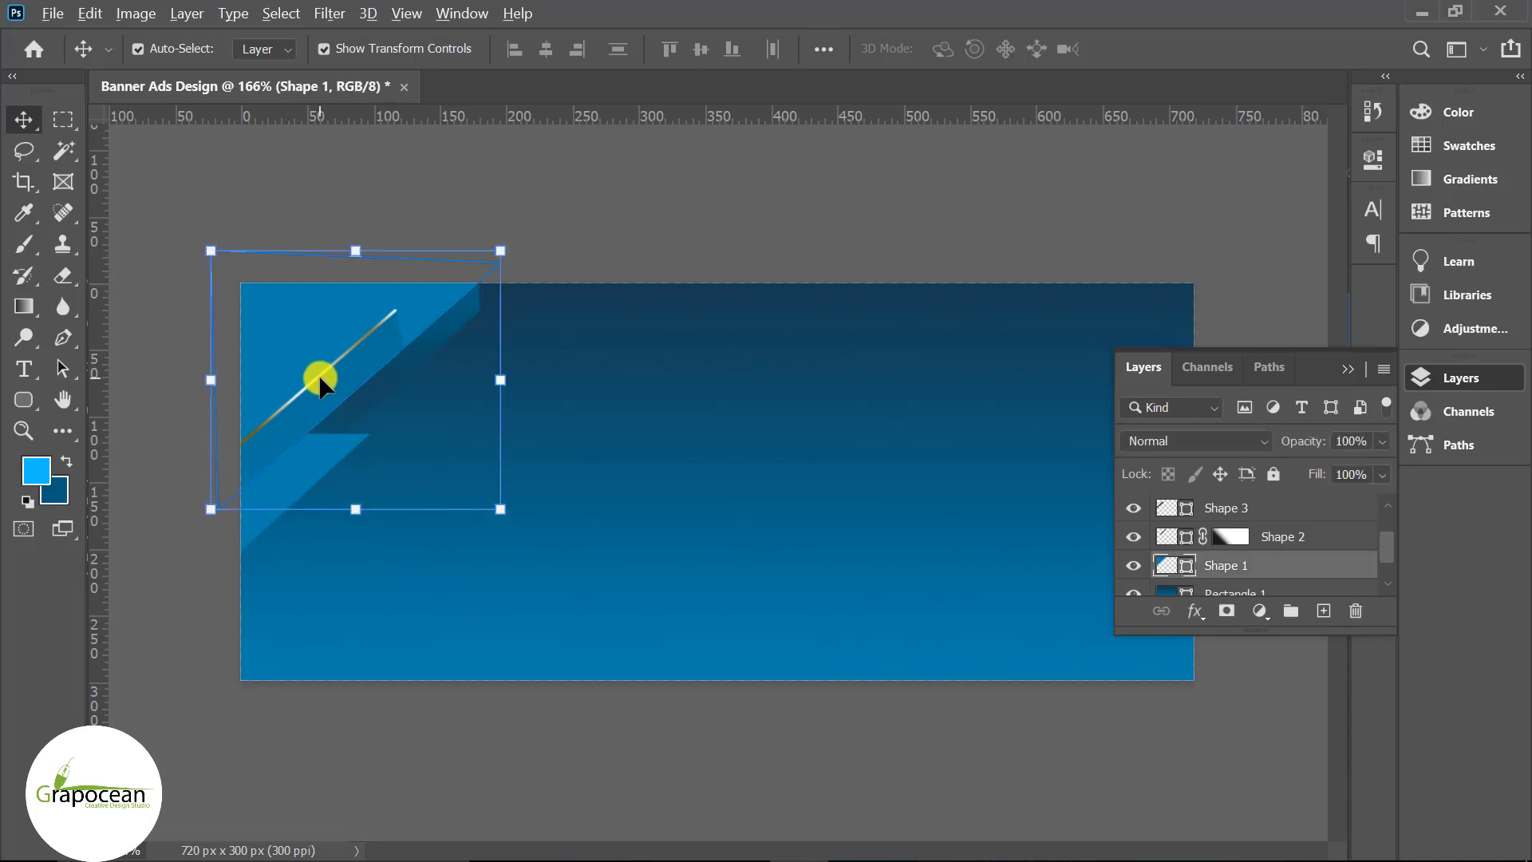
pyautogui.click(1220, 725)
pyautogui.click(1247, 512)
pyautogui.scroll(2, 1247, 514)
pyautogui.click(1233, 510)
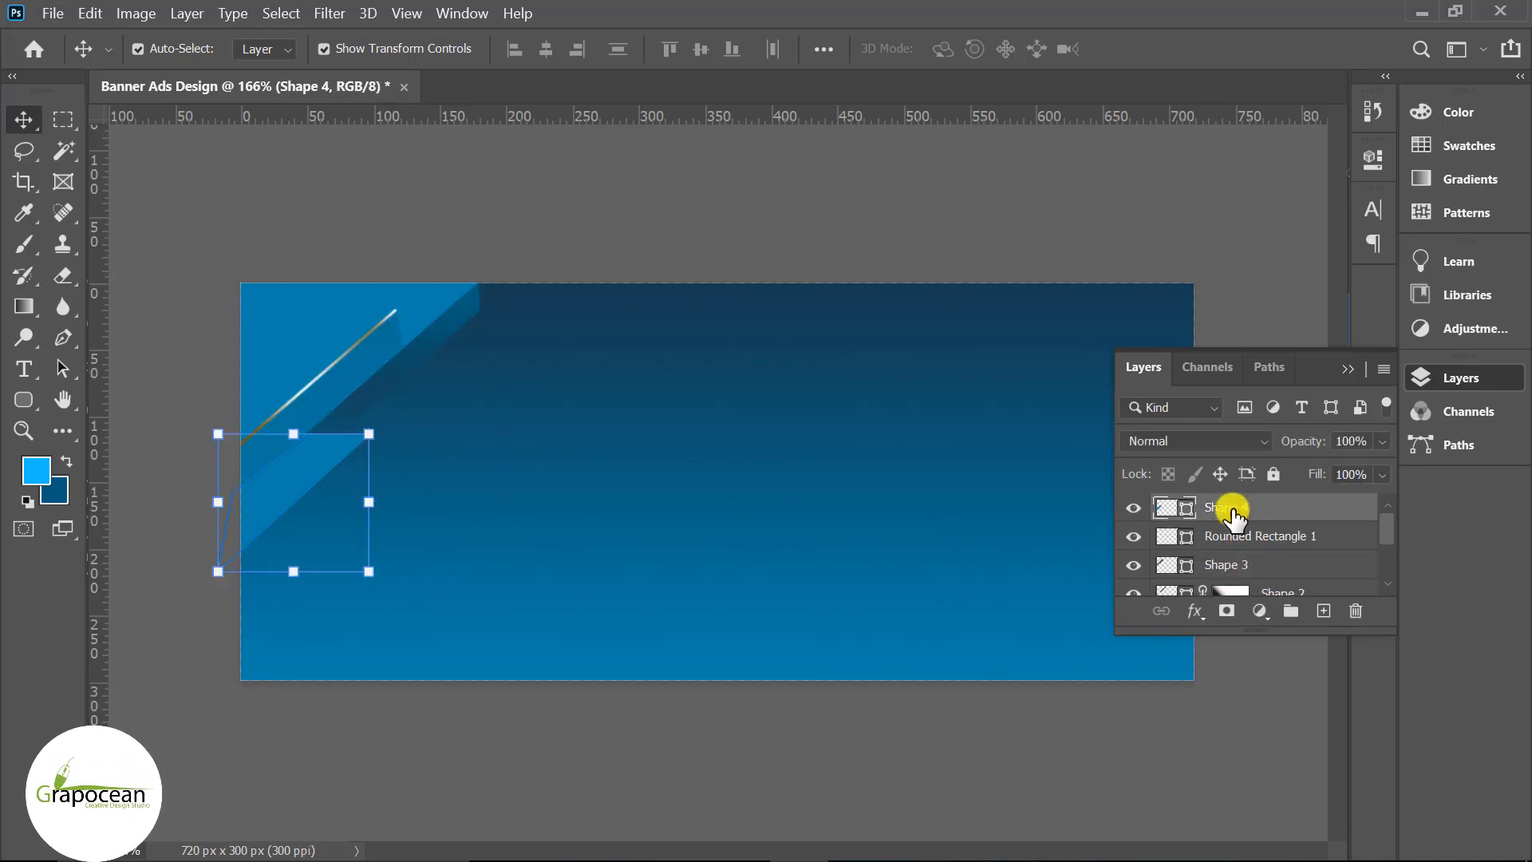
pyautogui.click(1133, 536)
pyautogui.moveTo(1249, 534); pyautogui.dragTo(1322, 611)
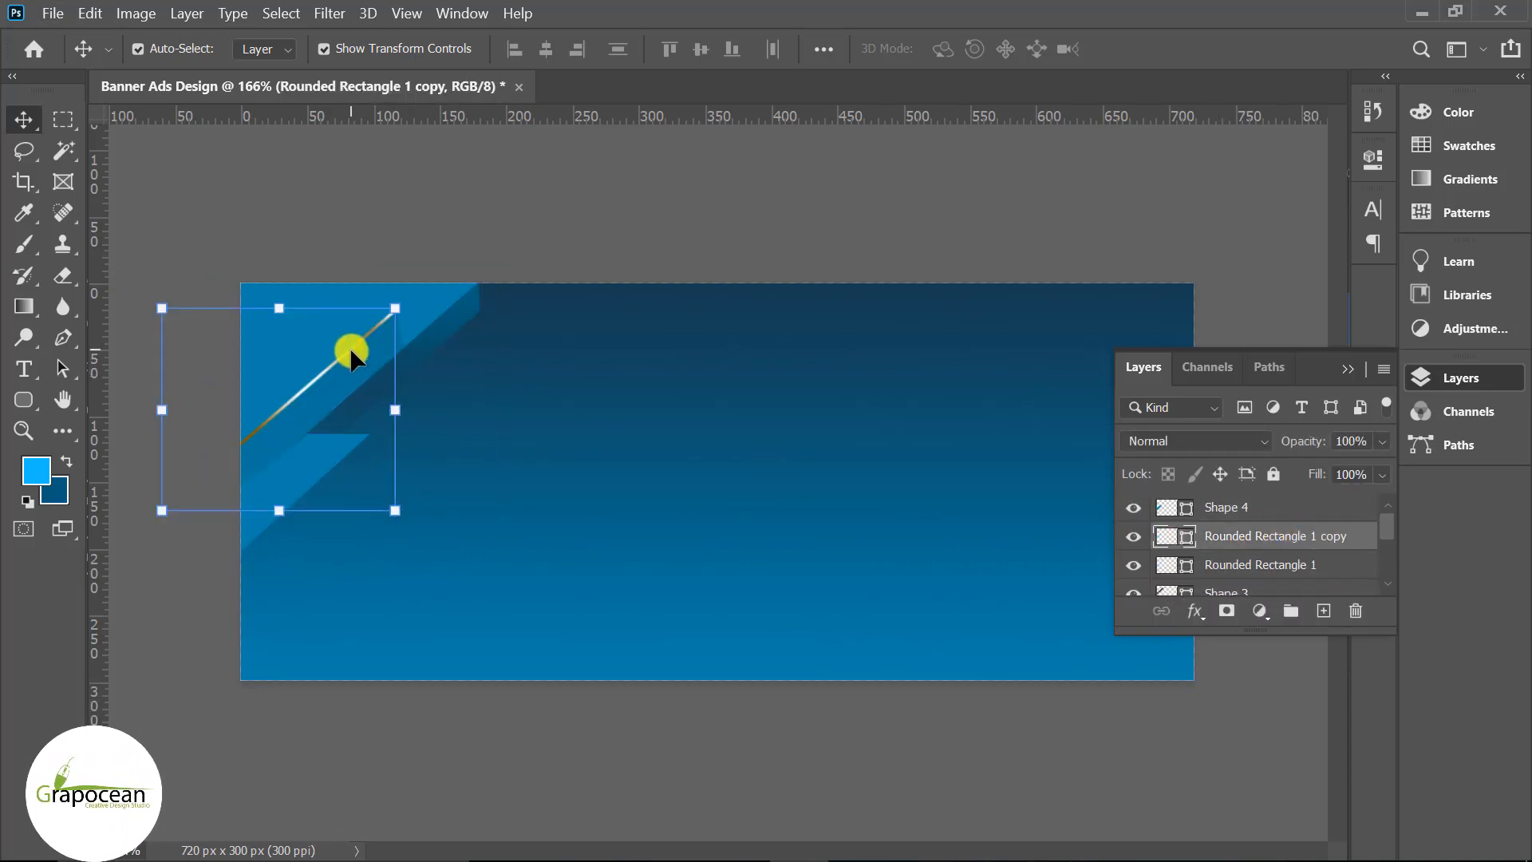
# - Toggle the visibility of Shape 1, Shape 4 and Shape 2 to identify which part of the corner artwork each layer forms
pyautogui.click(350, 351)
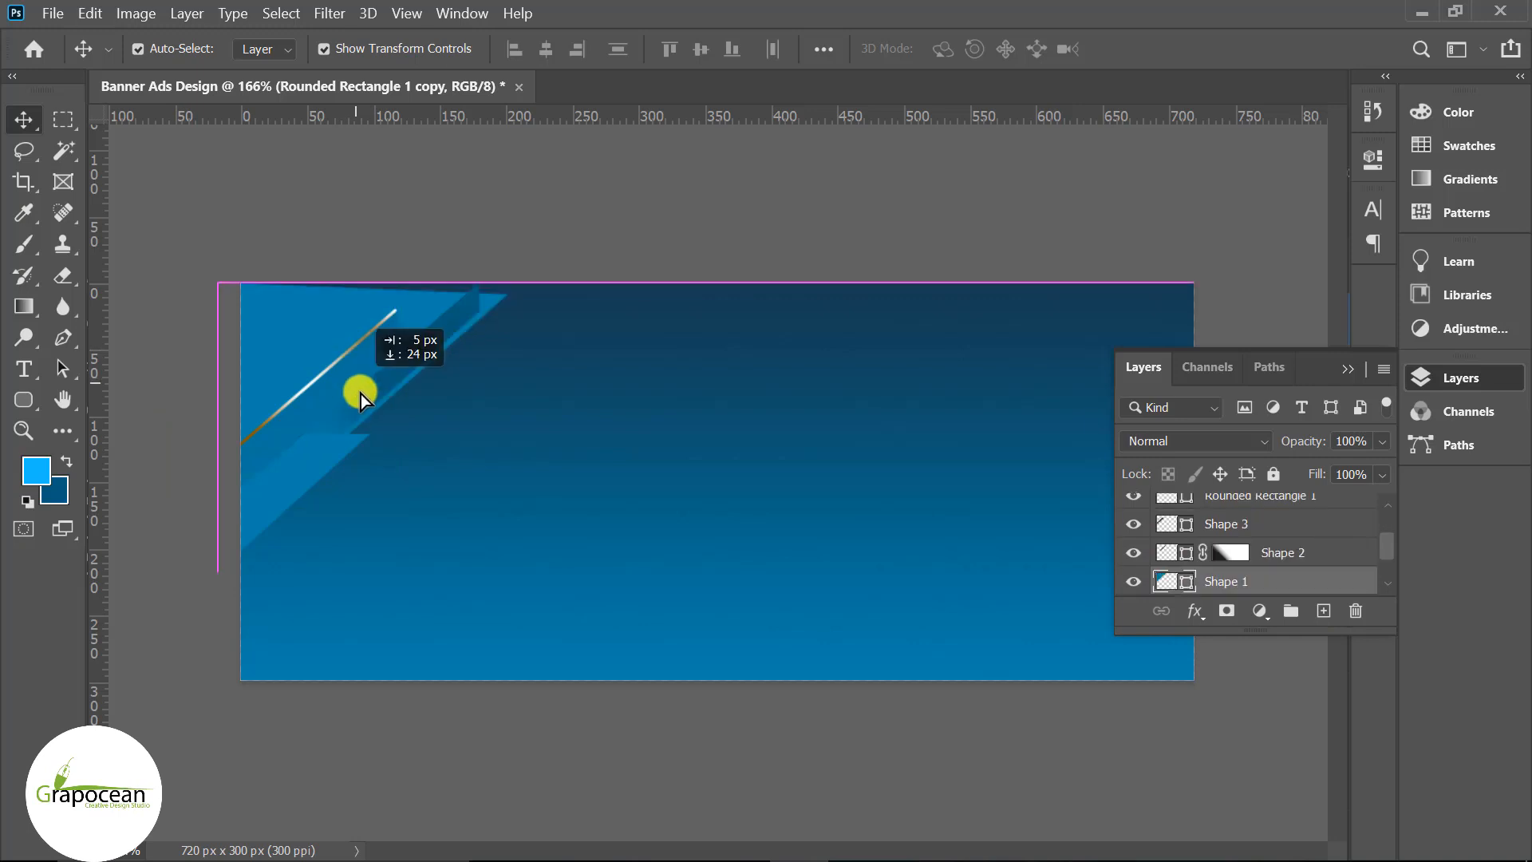
pyautogui.click(1138, 581)
pyautogui.click(1135, 580)
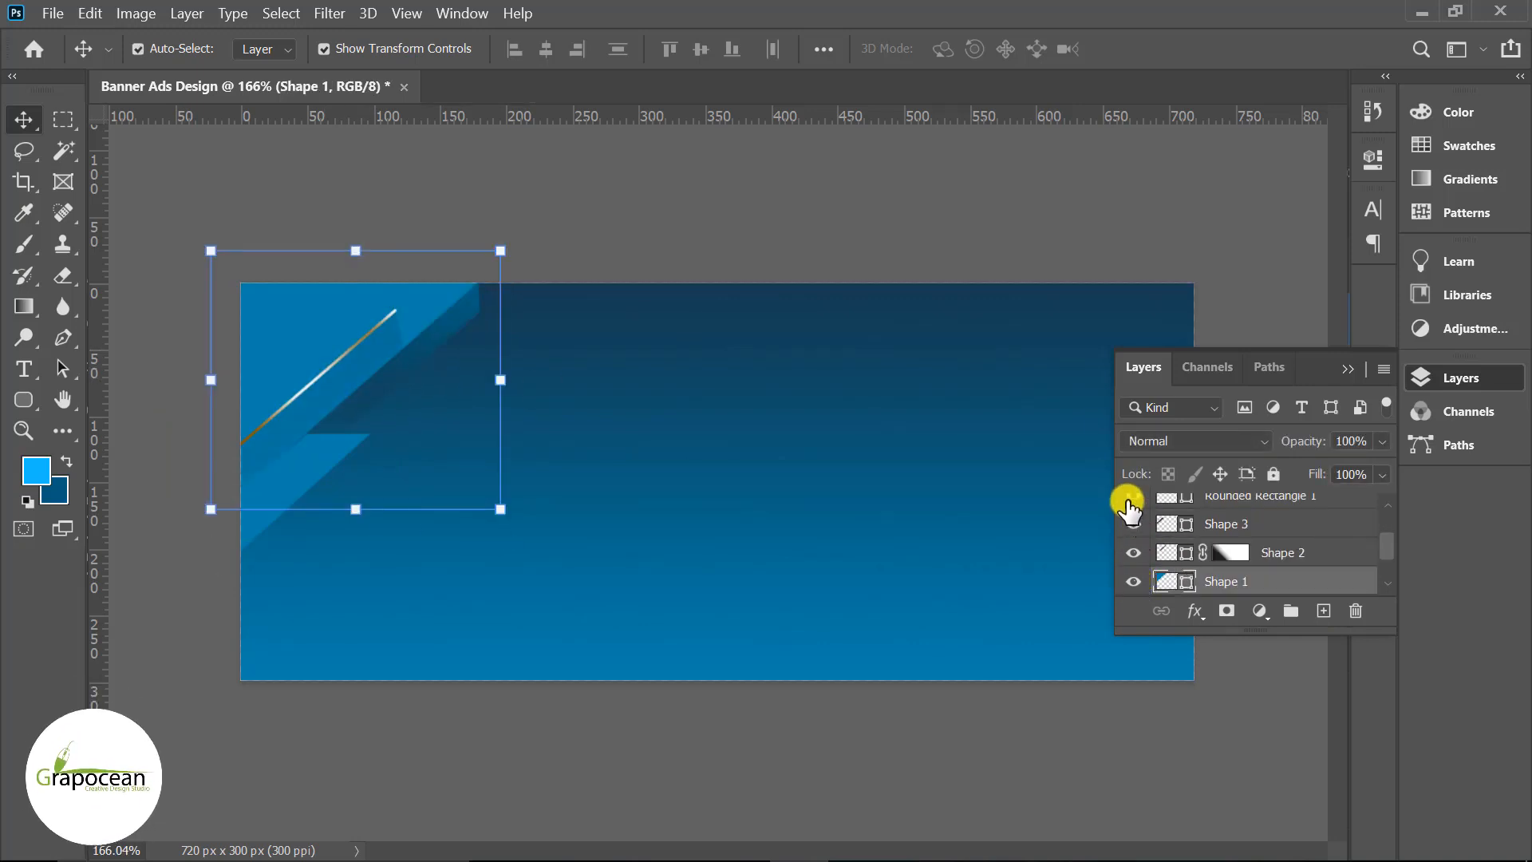
pyautogui.scroll(1, 1136, 526)
pyautogui.scroll(1, 1136, 511)
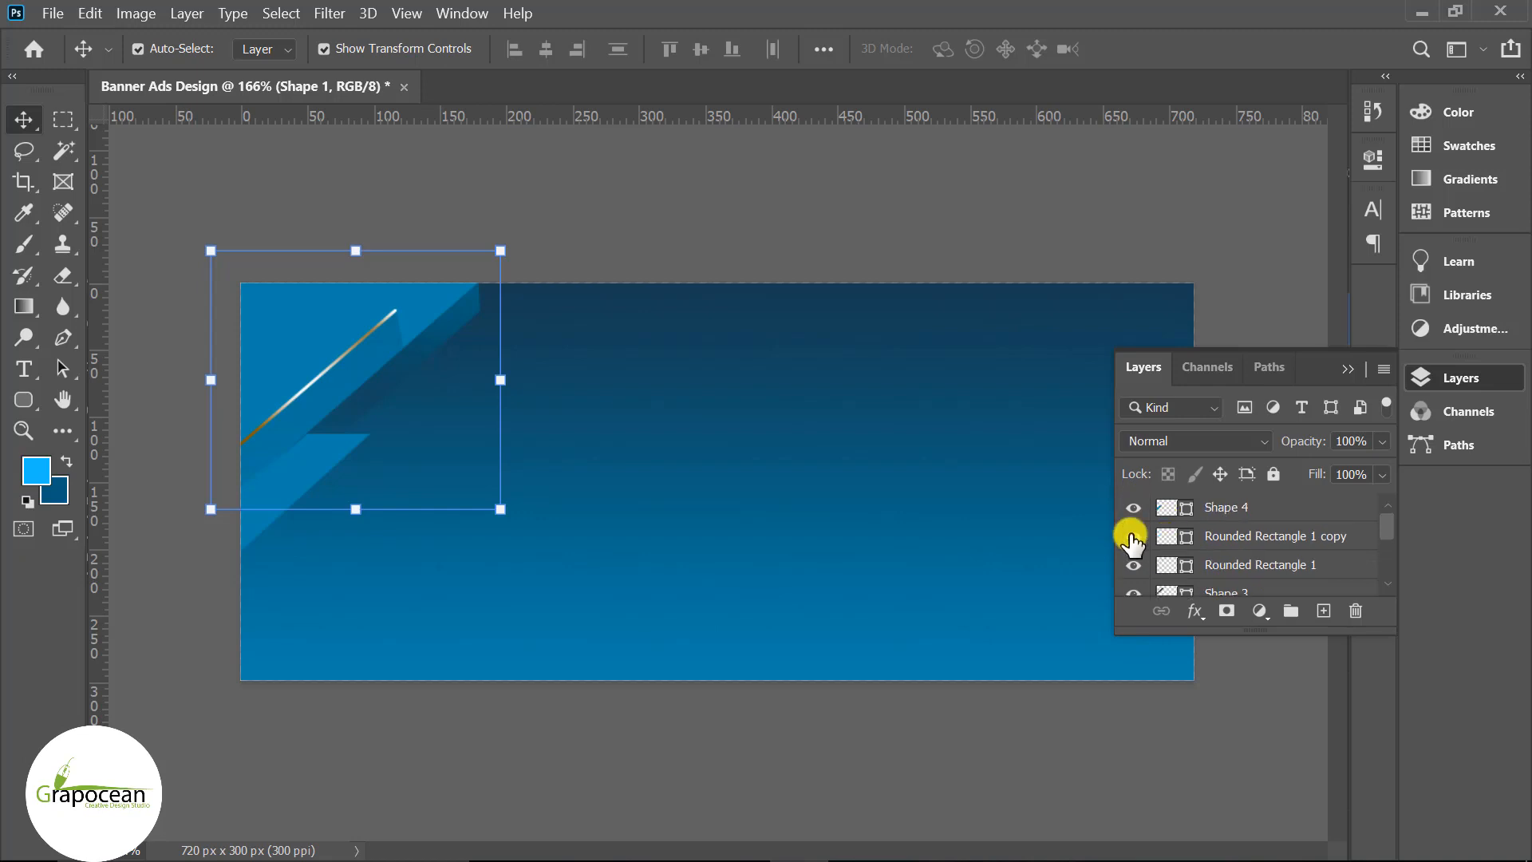
pyautogui.click(1127, 513)
pyautogui.click(1131, 508)
pyautogui.scroll(-2, 1136, 549)
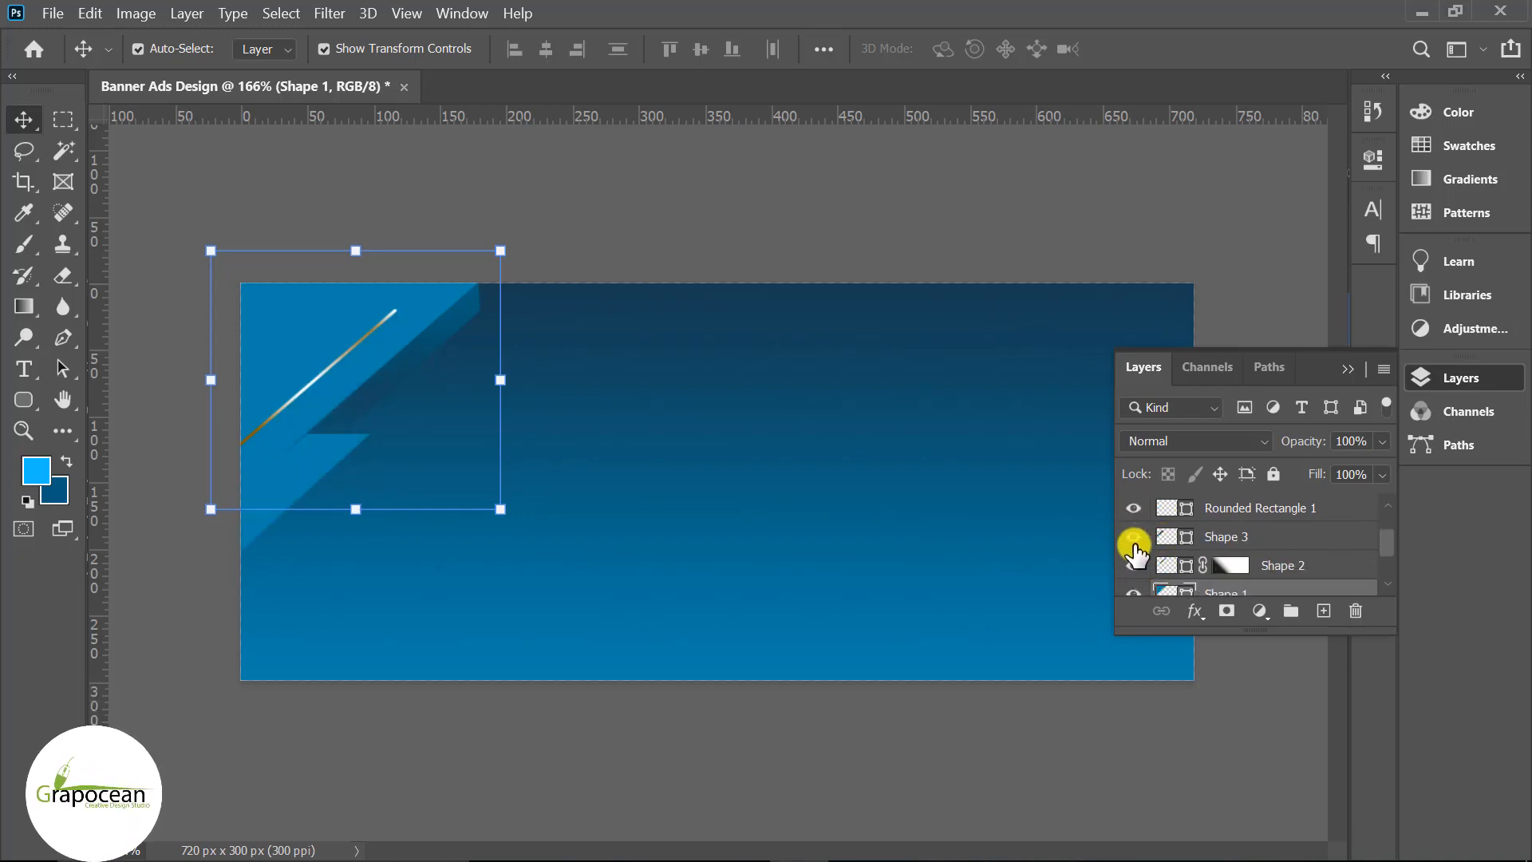
pyautogui.click(1135, 565)
pyautogui.scroll(-1, 1187, 570)
pyautogui.scroll(3, 1172, 558)
pyautogui.click(1134, 508)
pyautogui.click(1134, 509)
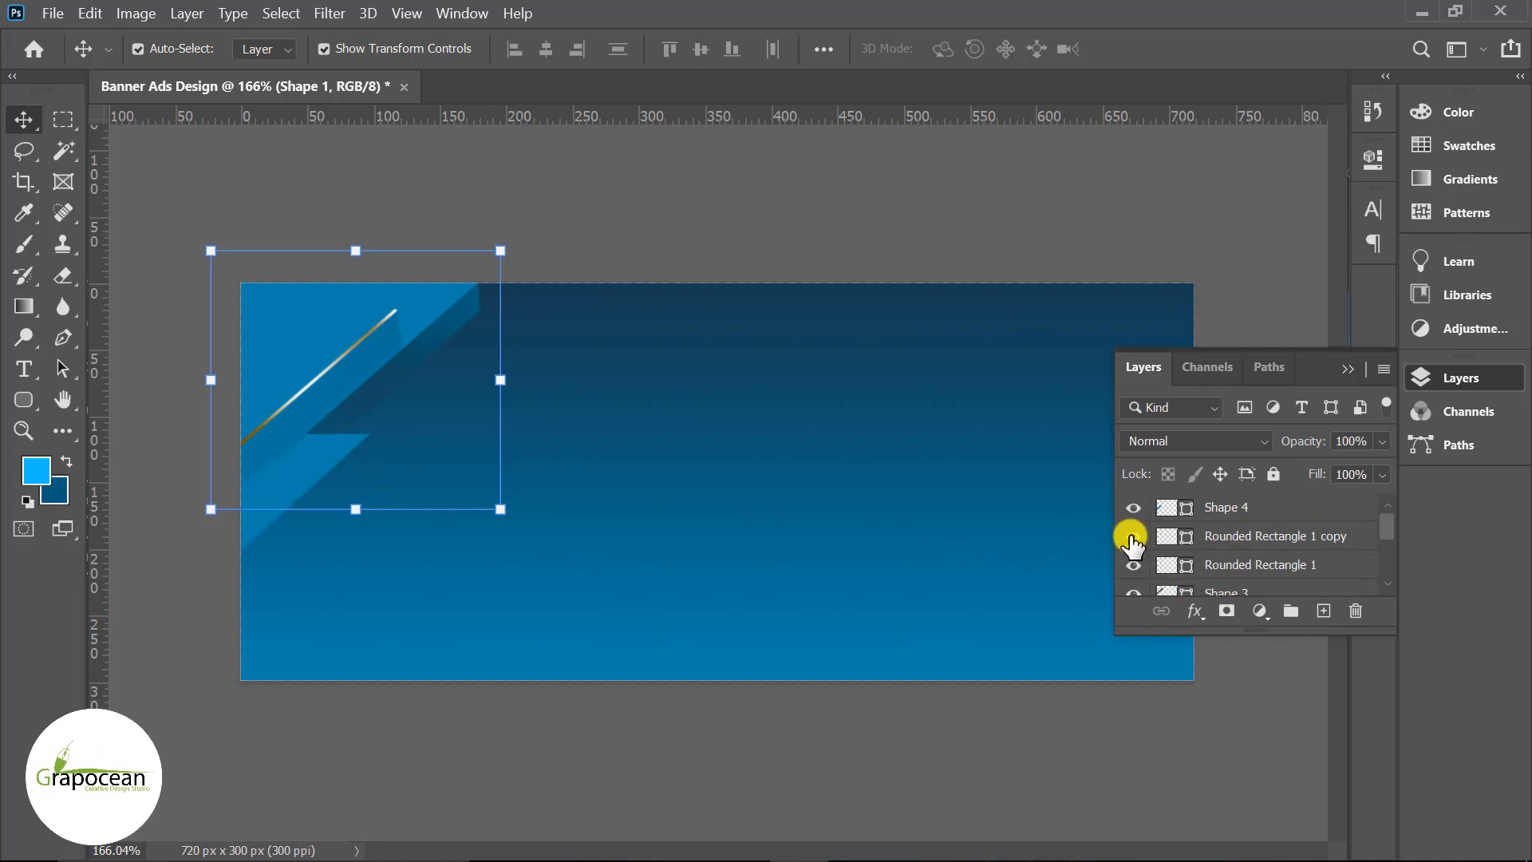
pyautogui.click(1187, 539)
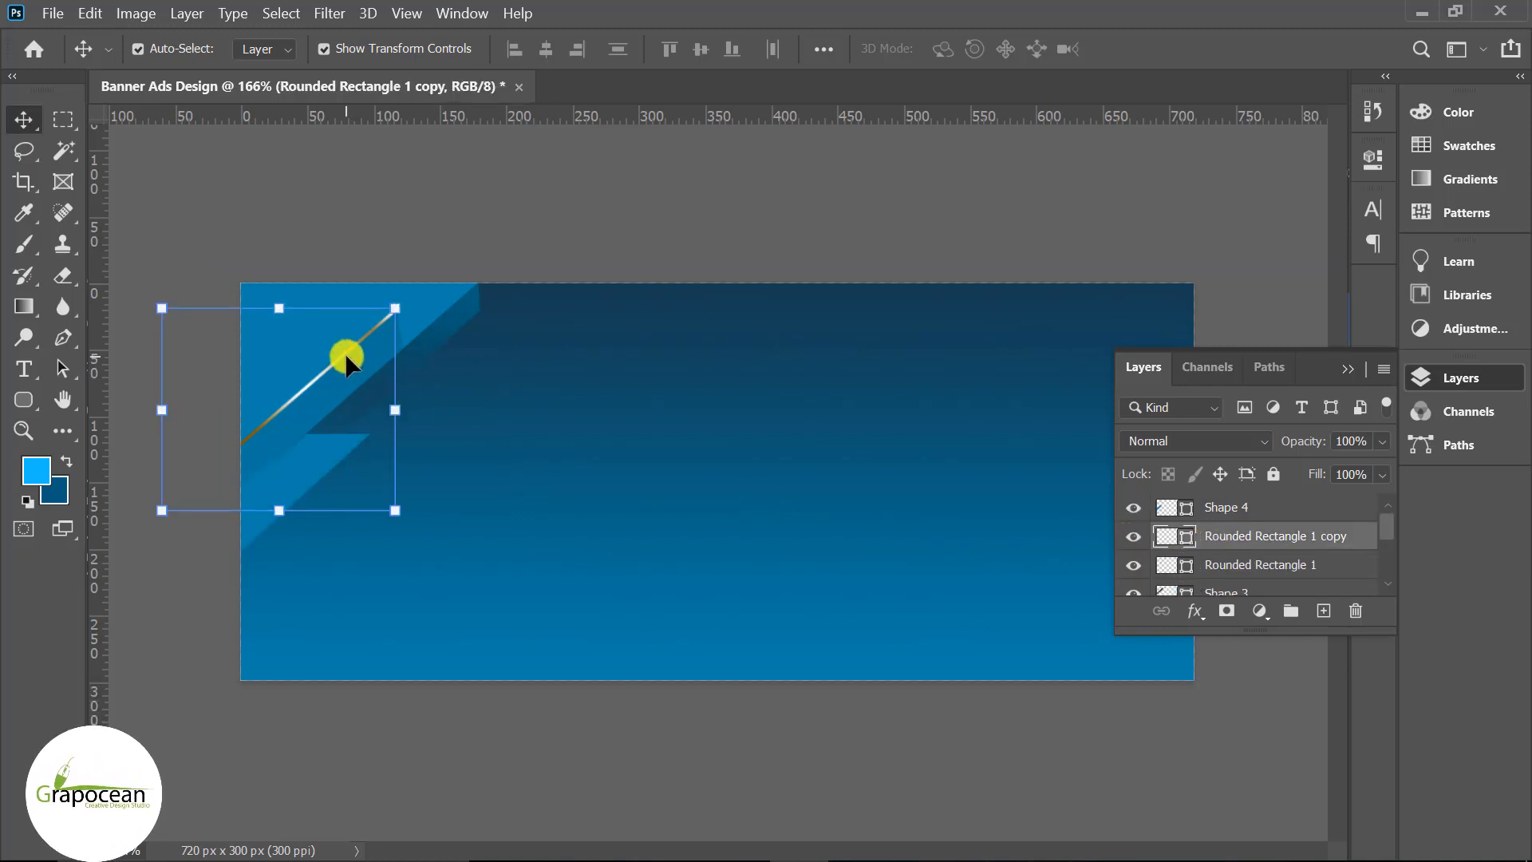
pyautogui.click(345, 352)
pyautogui.click(1172, 523)
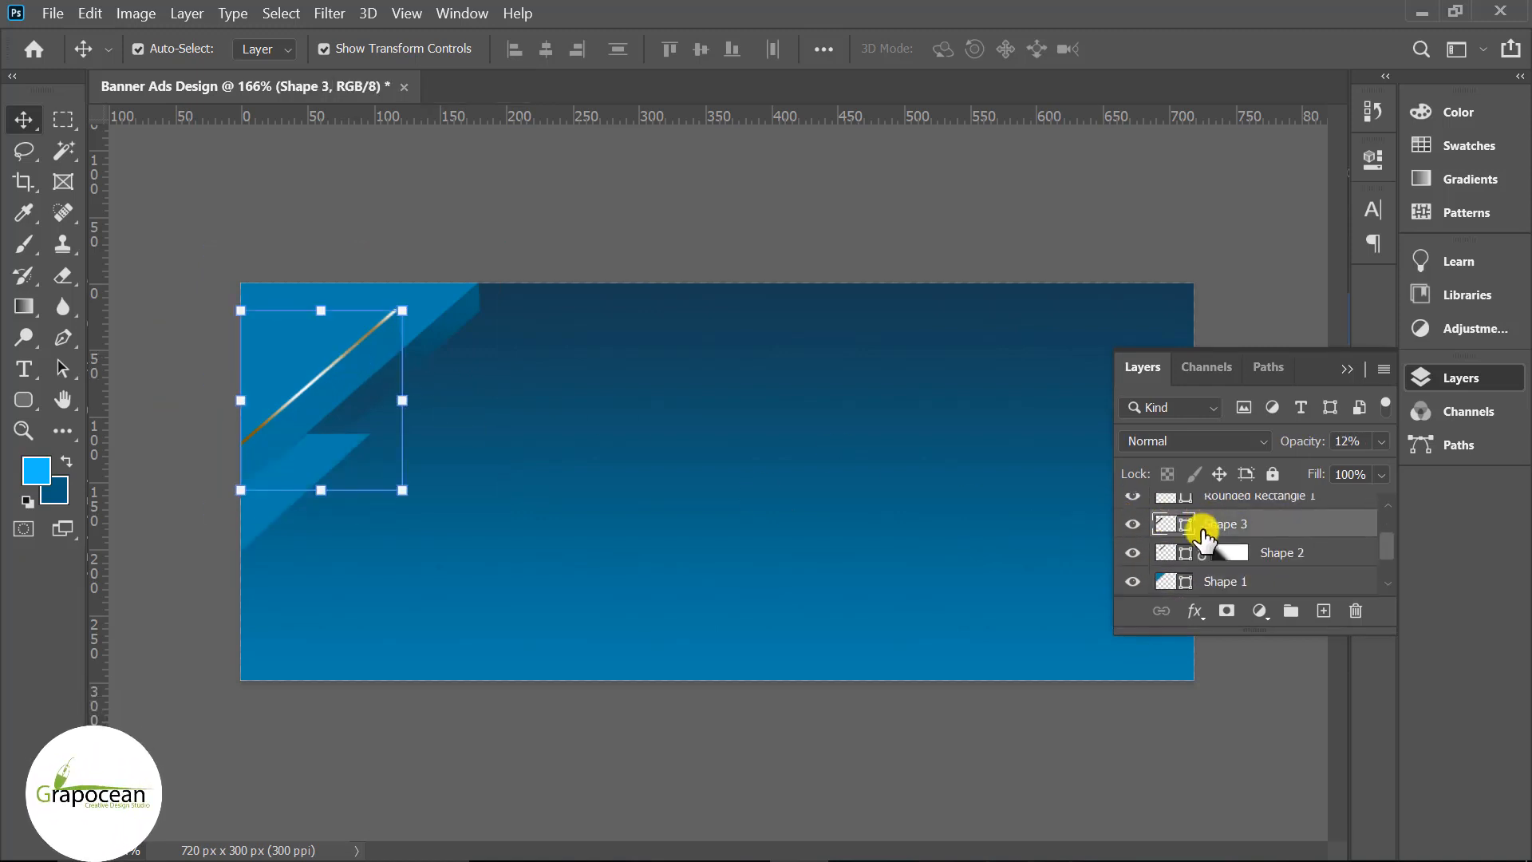
pyautogui.hotkey('ctrl', 't')
pyautogui.scroll(3, 327, 373)
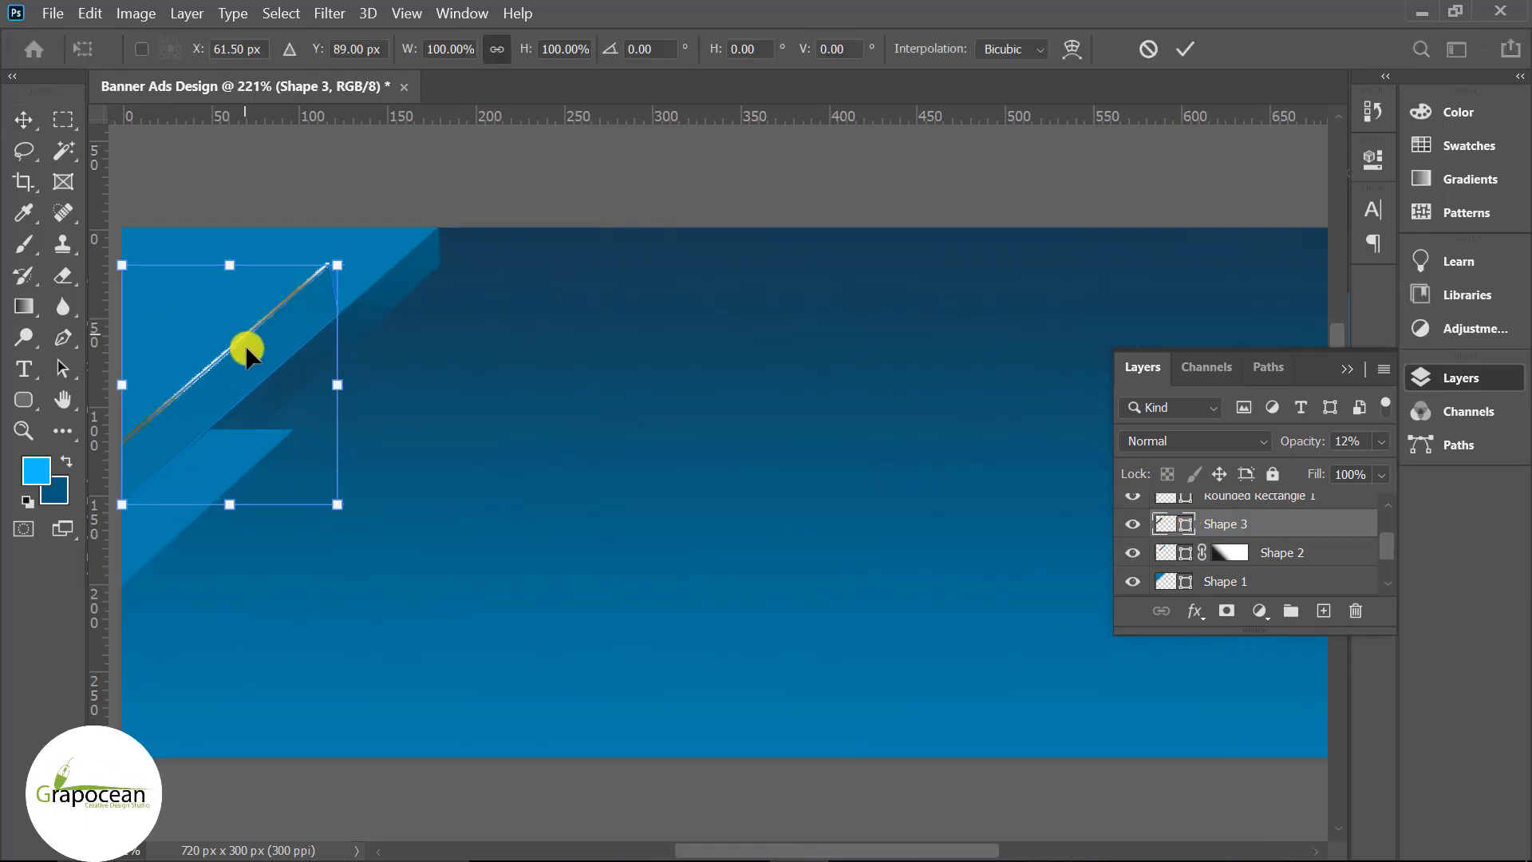
pyautogui.moveTo(246, 347); pyautogui.dragTo(248, 413)
pyautogui.hotkey('ctrl', 'z')
pyautogui.click(1147, 52)
pyautogui.scroll(-4, 559, 239)
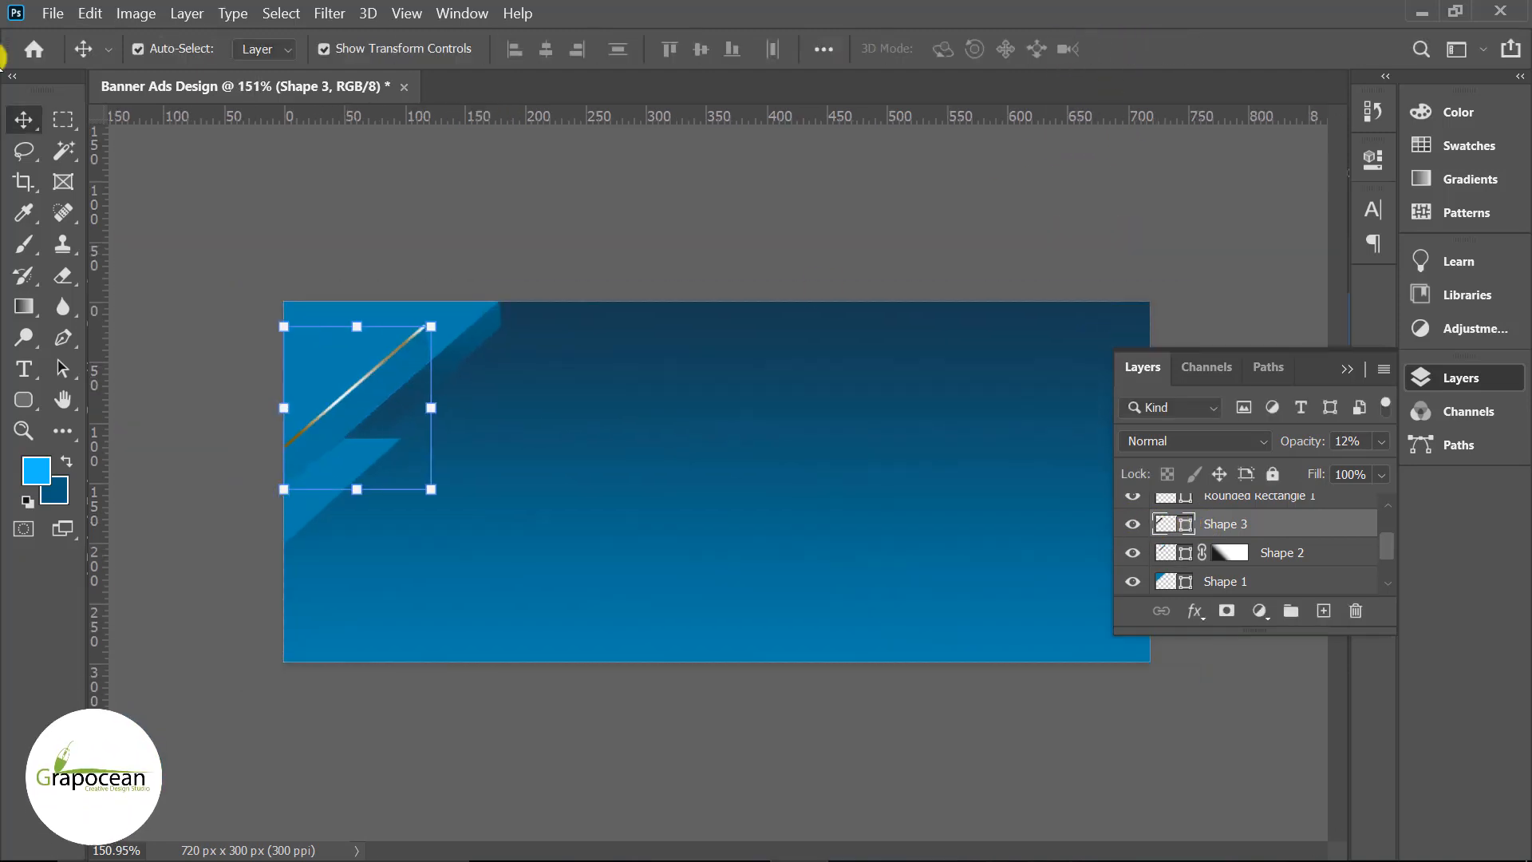
pyautogui.click(114, 223)
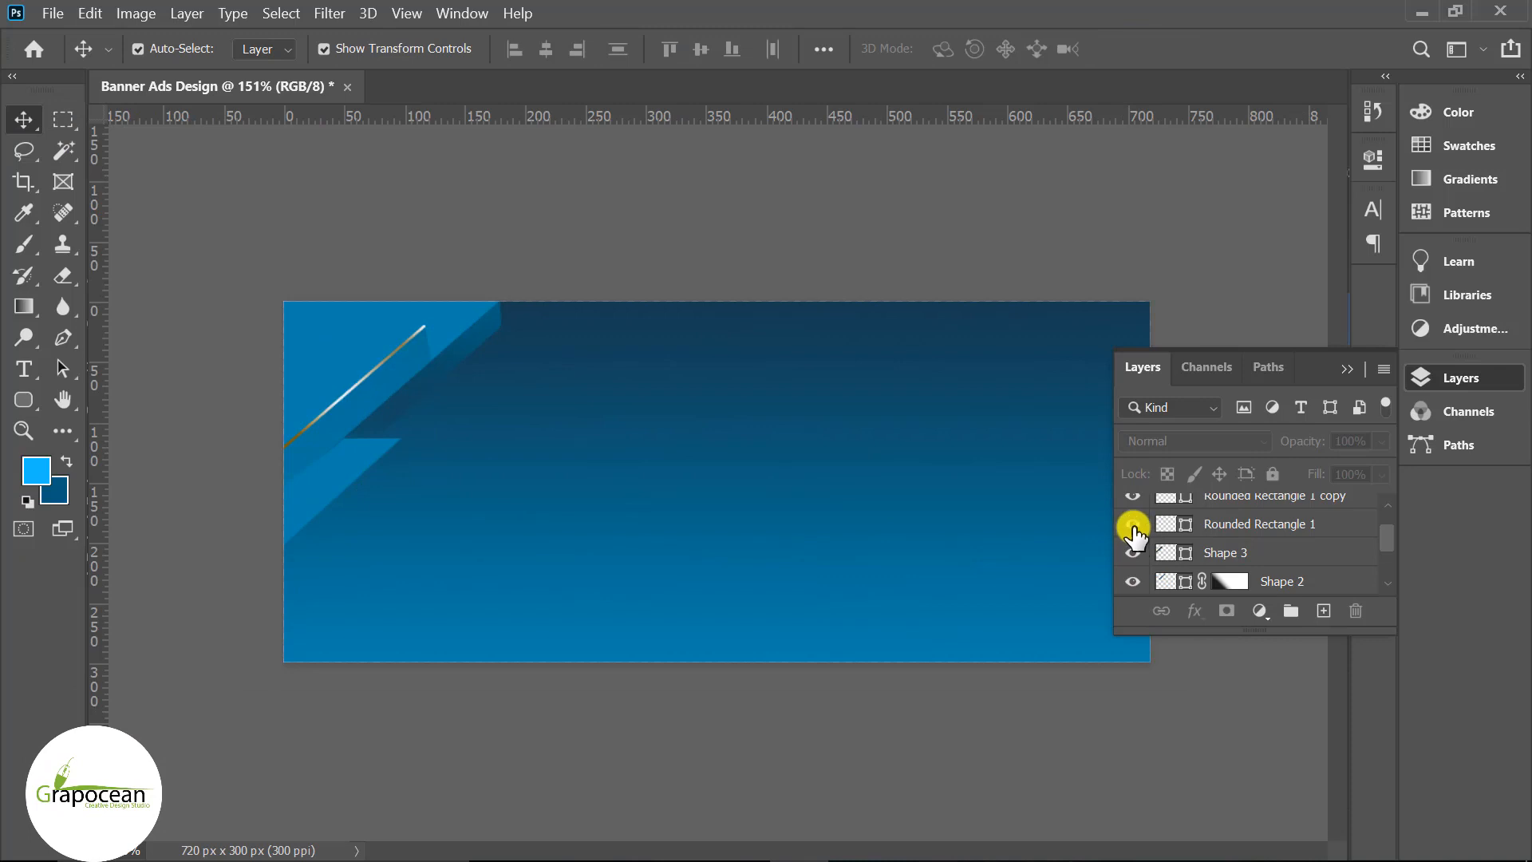
# - Move the duplicated gold line to the right with Free Transform, toward the corner triangle's diagonal edge, and deselect it
pyautogui.scroll(1, 1140, 539)
pyautogui.click(1132, 525)
pyautogui.click(1188, 526)
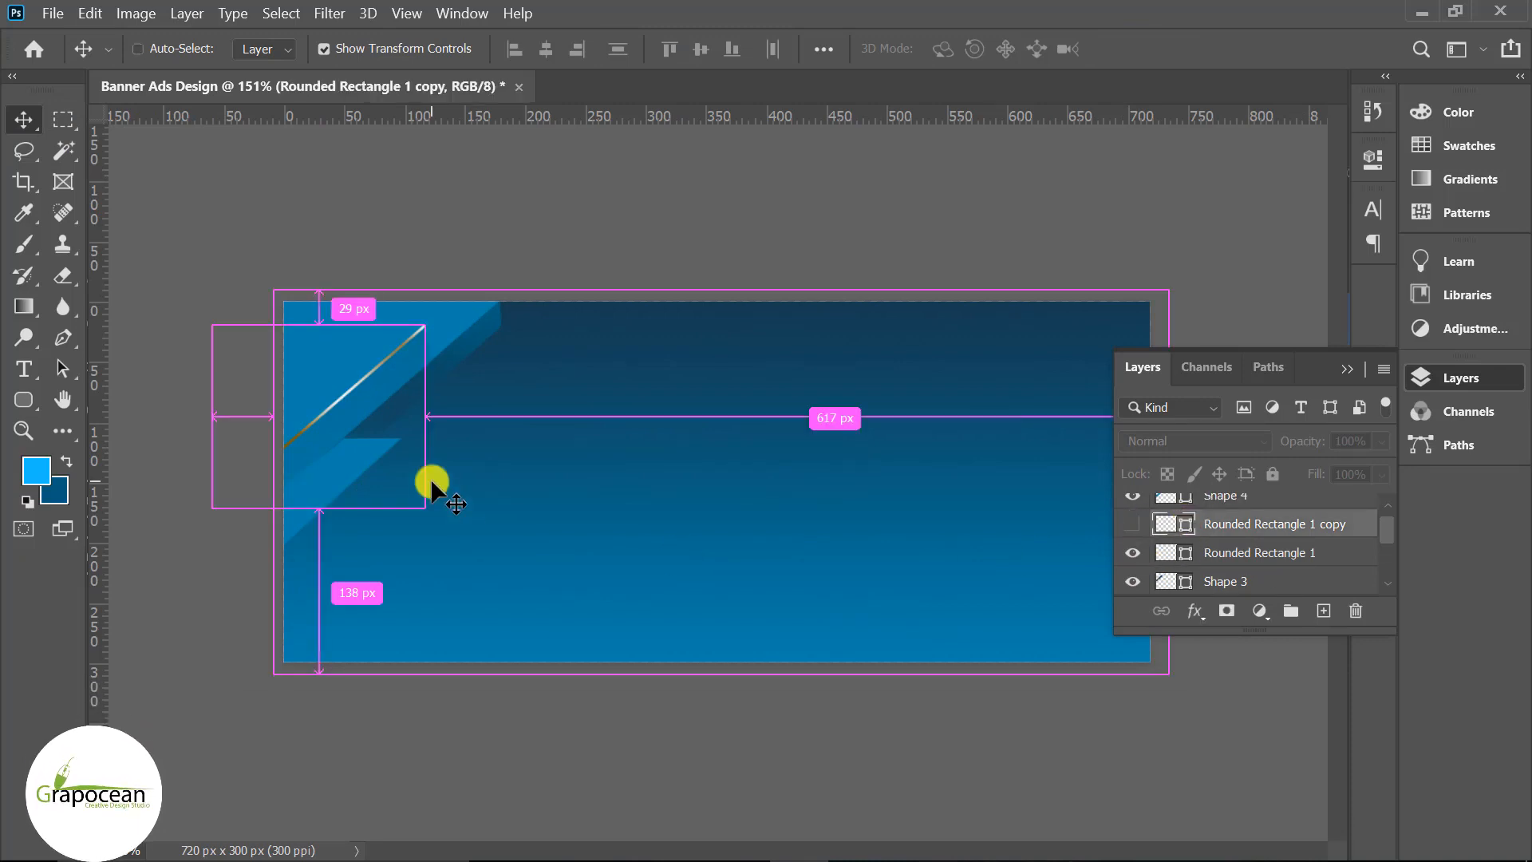
pyautogui.click(1132, 524)
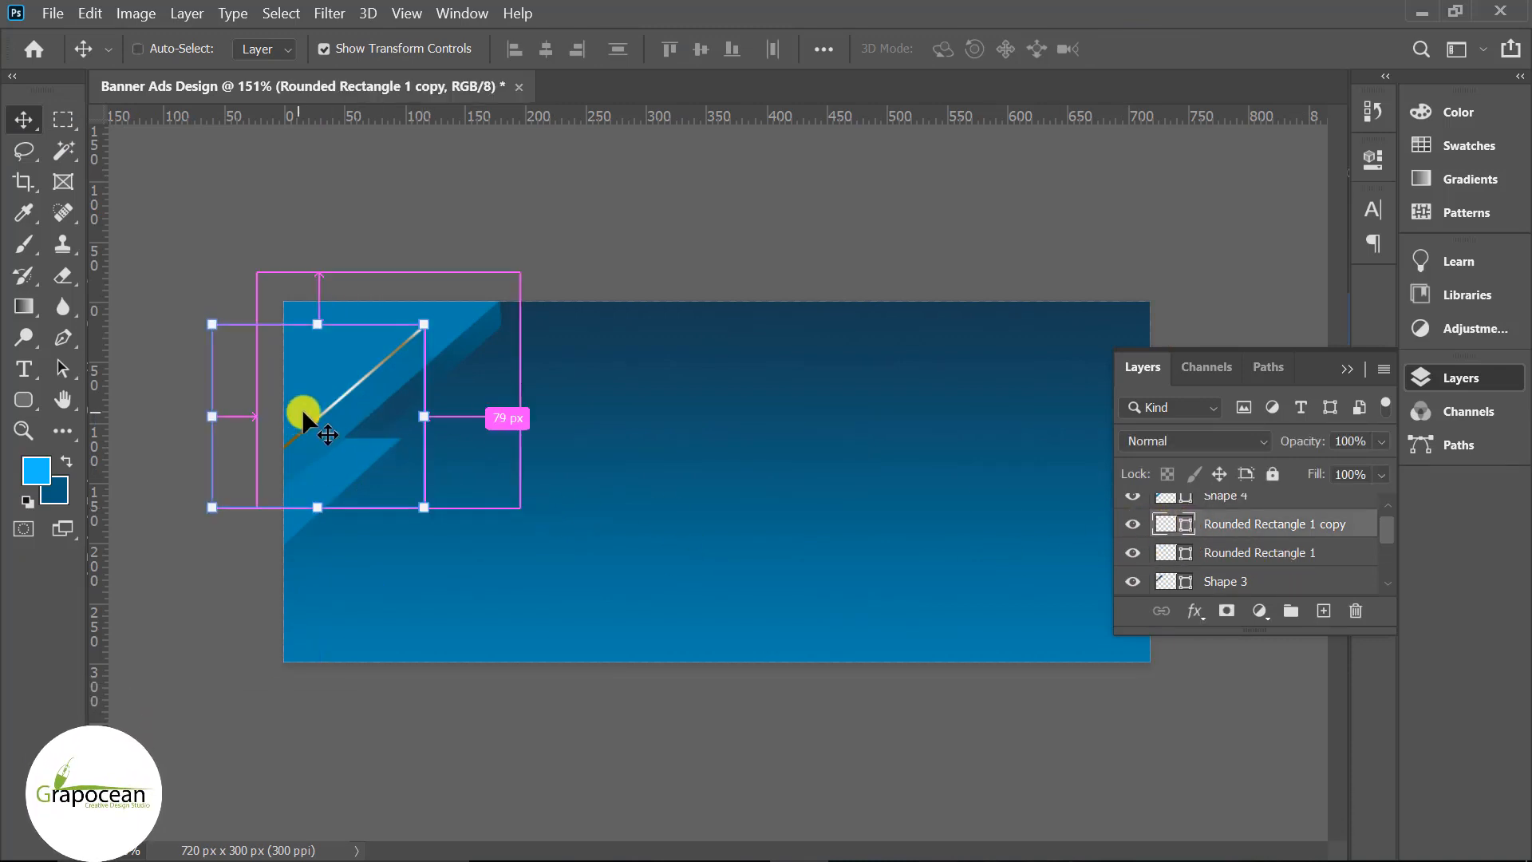
pyautogui.hotkey('ctrl', 't')
pyautogui.scroll(3, 220, 361)
pyautogui.scroll(-2, 642, 470)
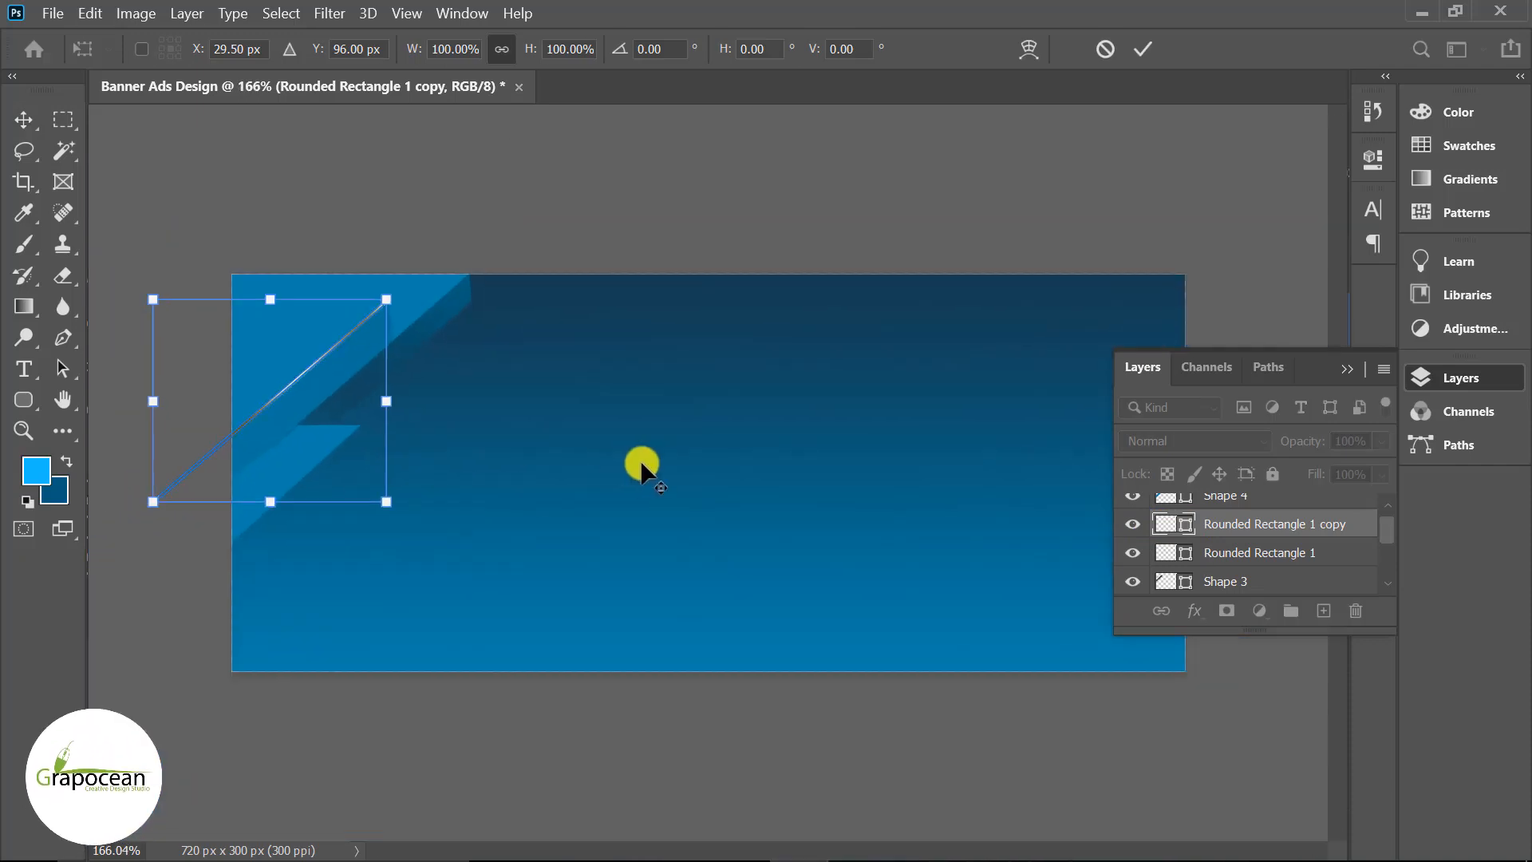
pyautogui.moveTo(295, 375); pyautogui.dragTo(356, 357)
pyautogui.click(1141, 48)
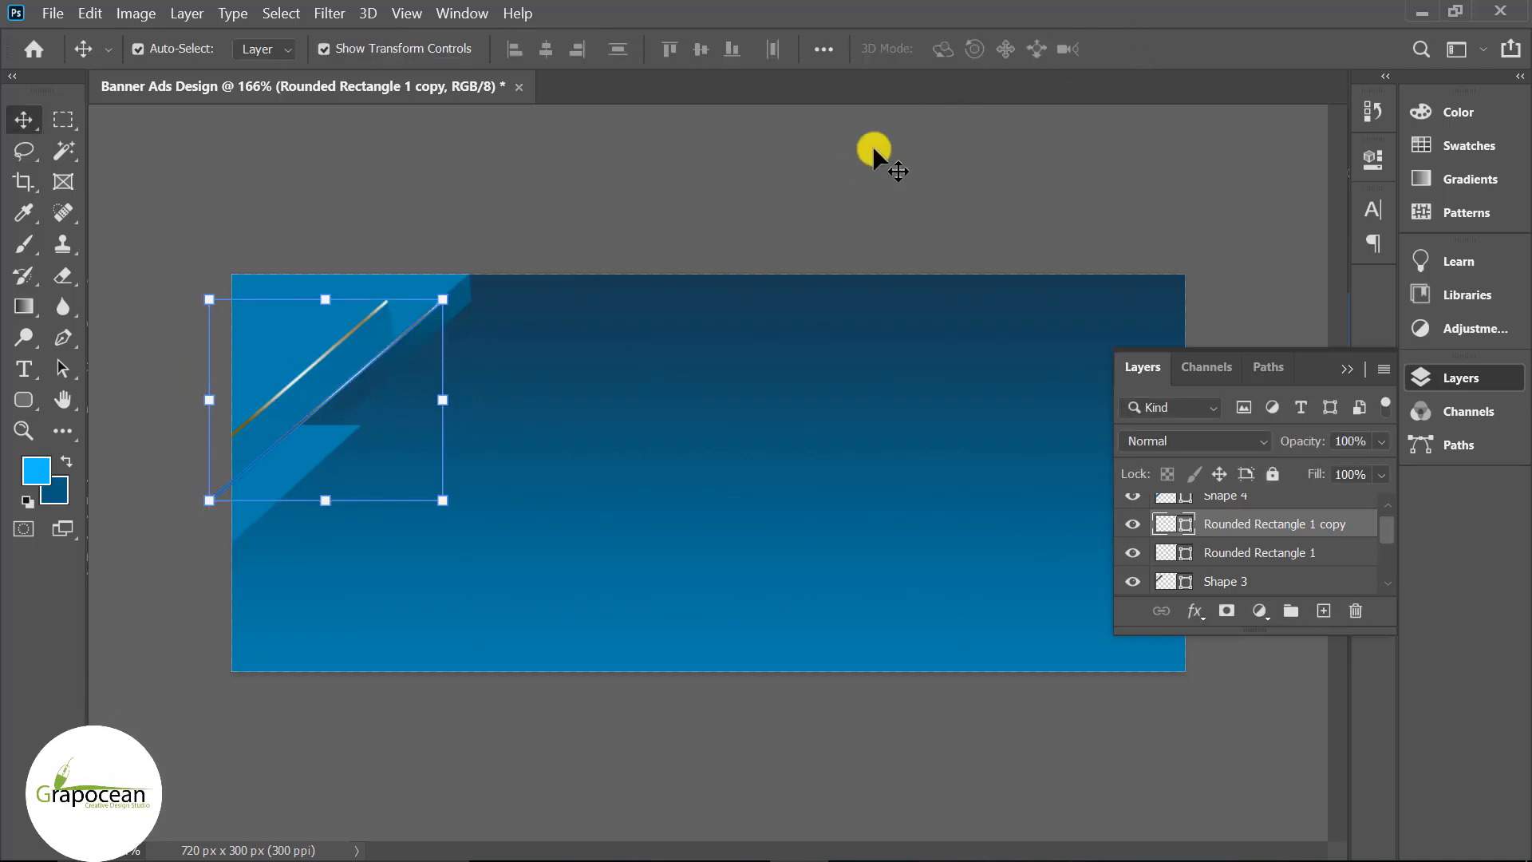
pyautogui.click(873, 149)
# - Shift the duplicated gold line up and right so it follows the triangle's diagonal edge up to the banner's top edge
pyautogui.scroll(2, 290, 366)
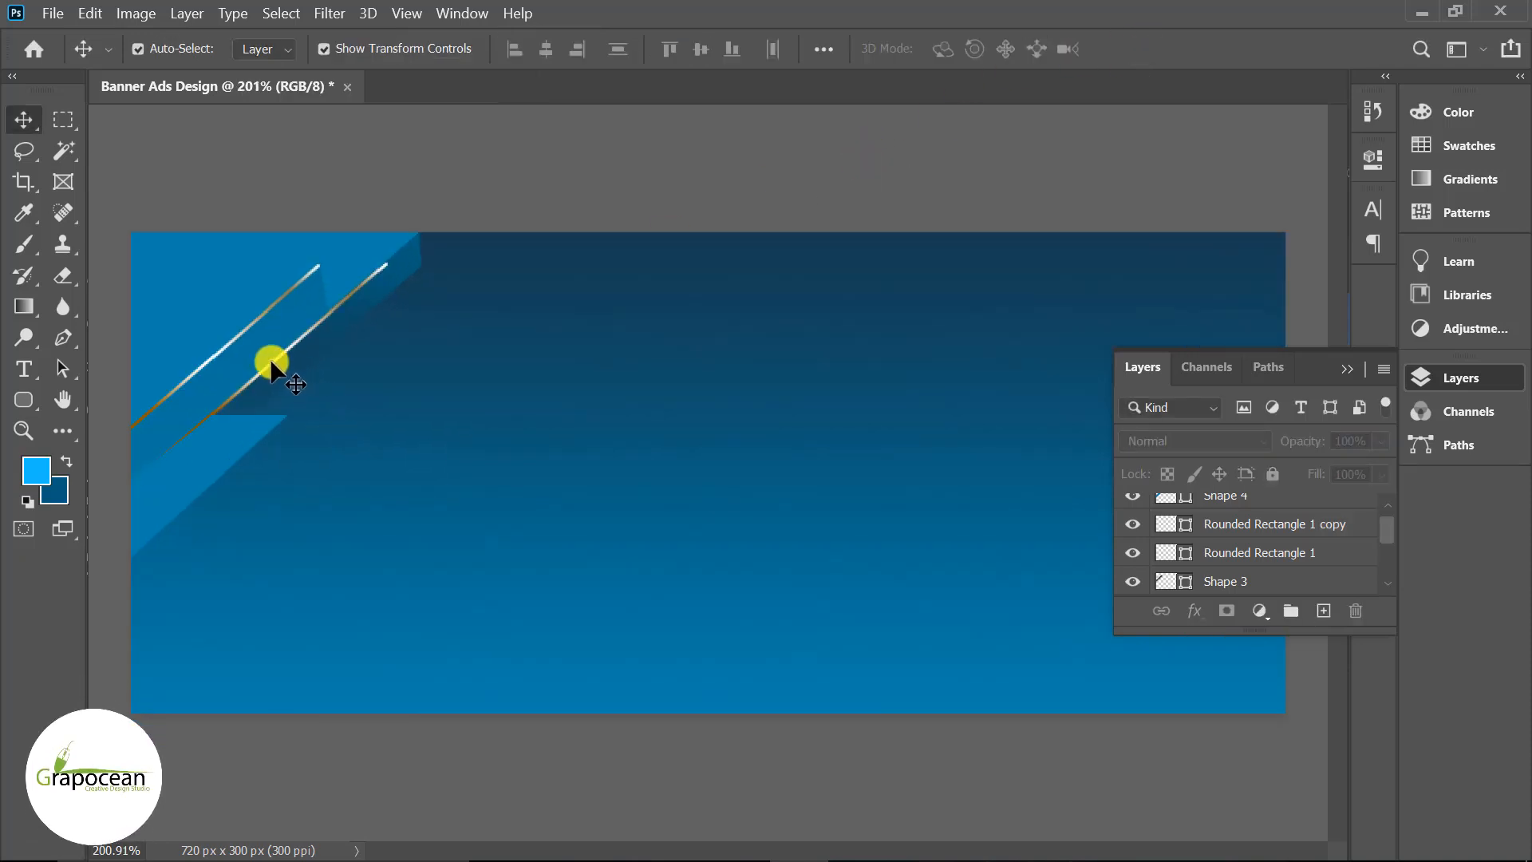
pyautogui.scroll(-2, 332, 417)
pyautogui.scroll(1, 364, 419)
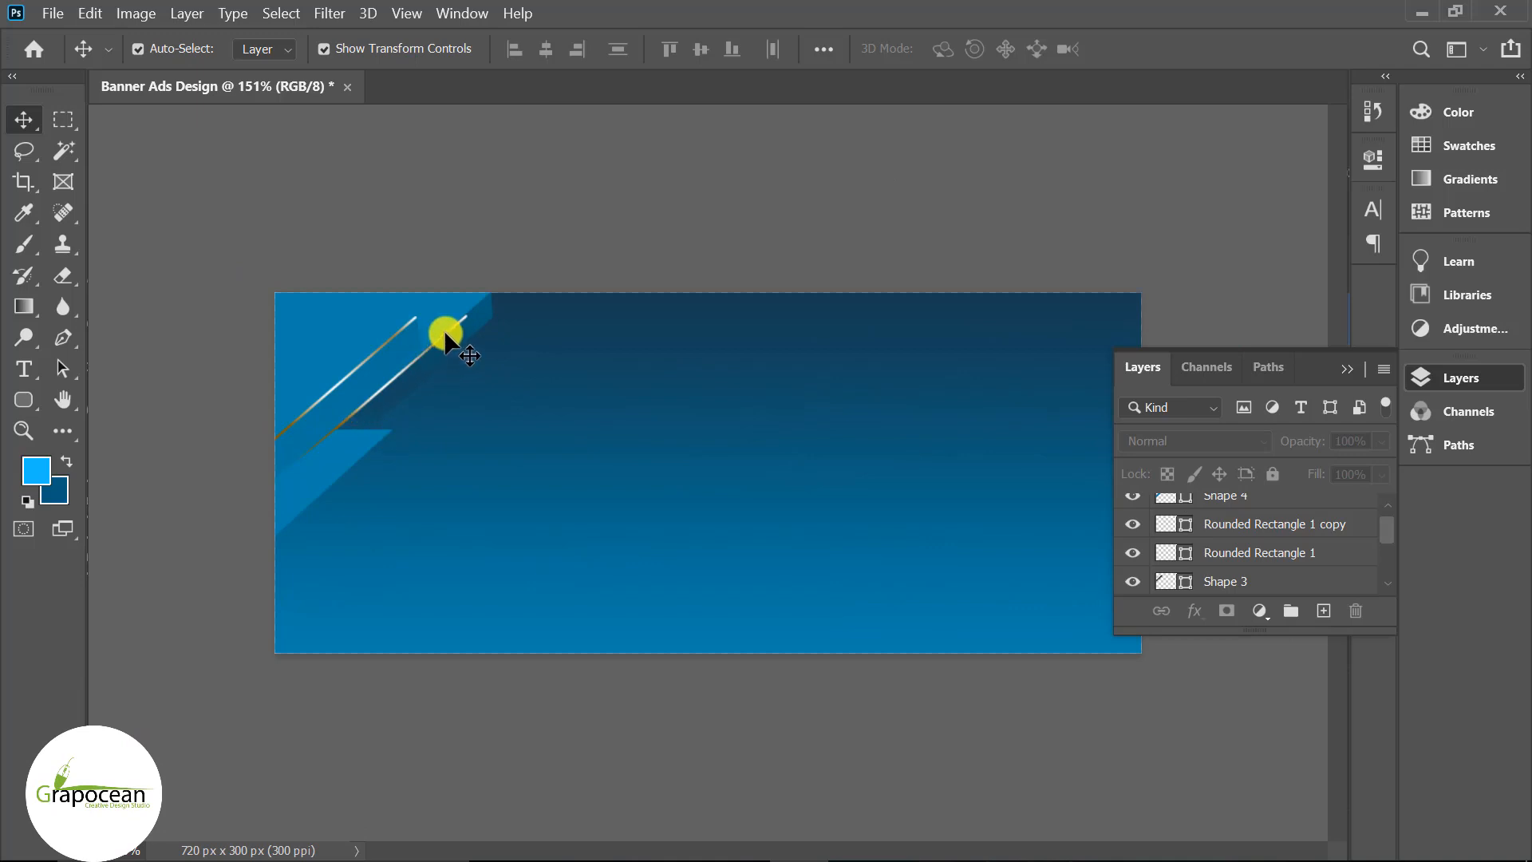
pyautogui.moveTo(444, 334); pyautogui.dragTo(479, 309)
pyautogui.click(562, 193)
pyautogui.scroll(-2, 673, 345)
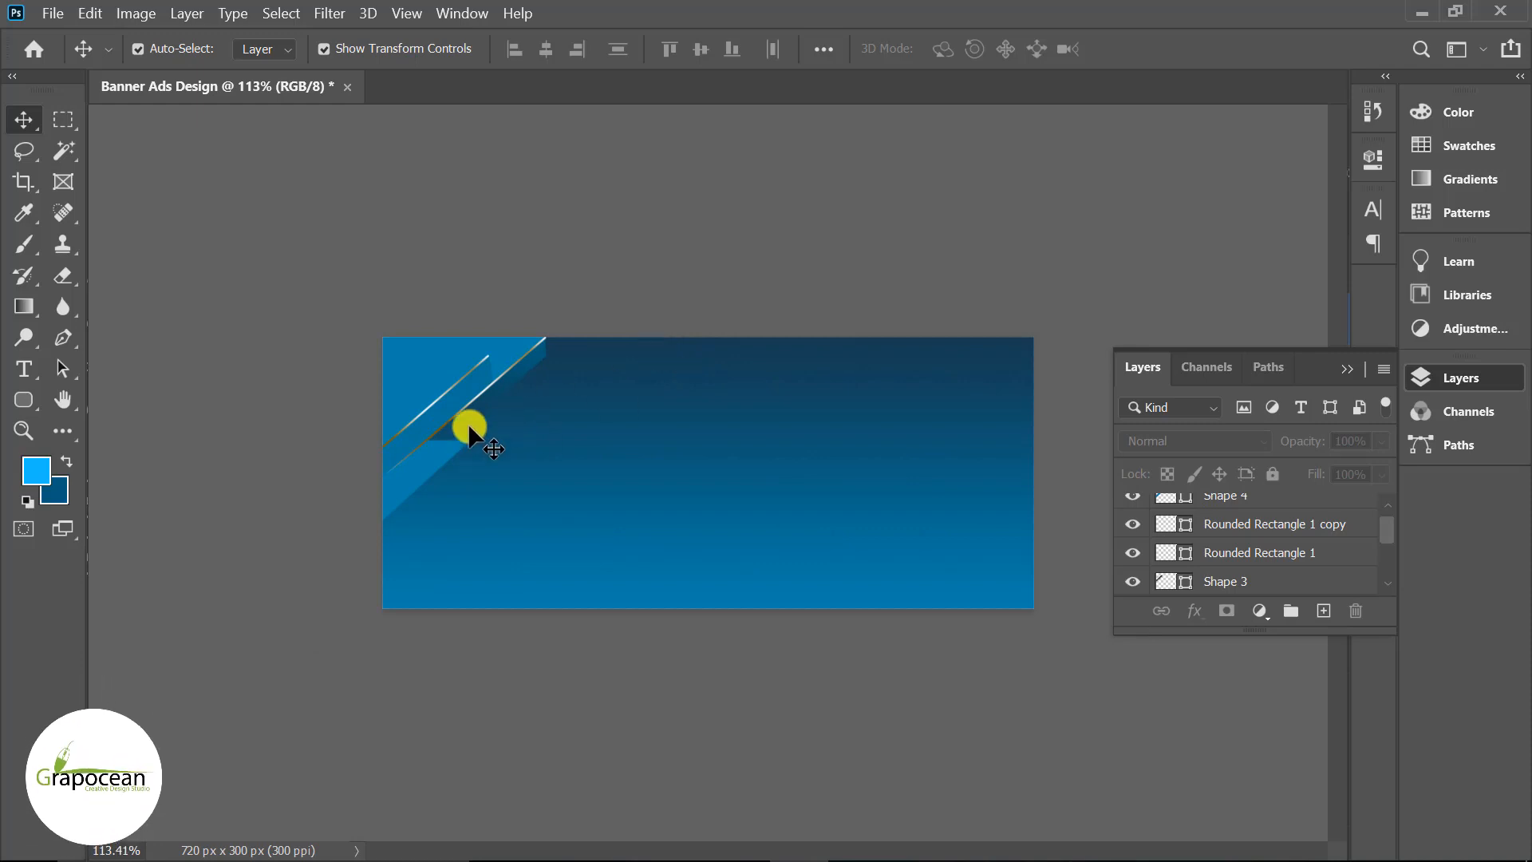
# - Fill Shape 4 below the corner triangle with the dark blue linear gradient, and deselect it
pyautogui.scroll(1, 470, 425)
pyautogui.click(297, 463)
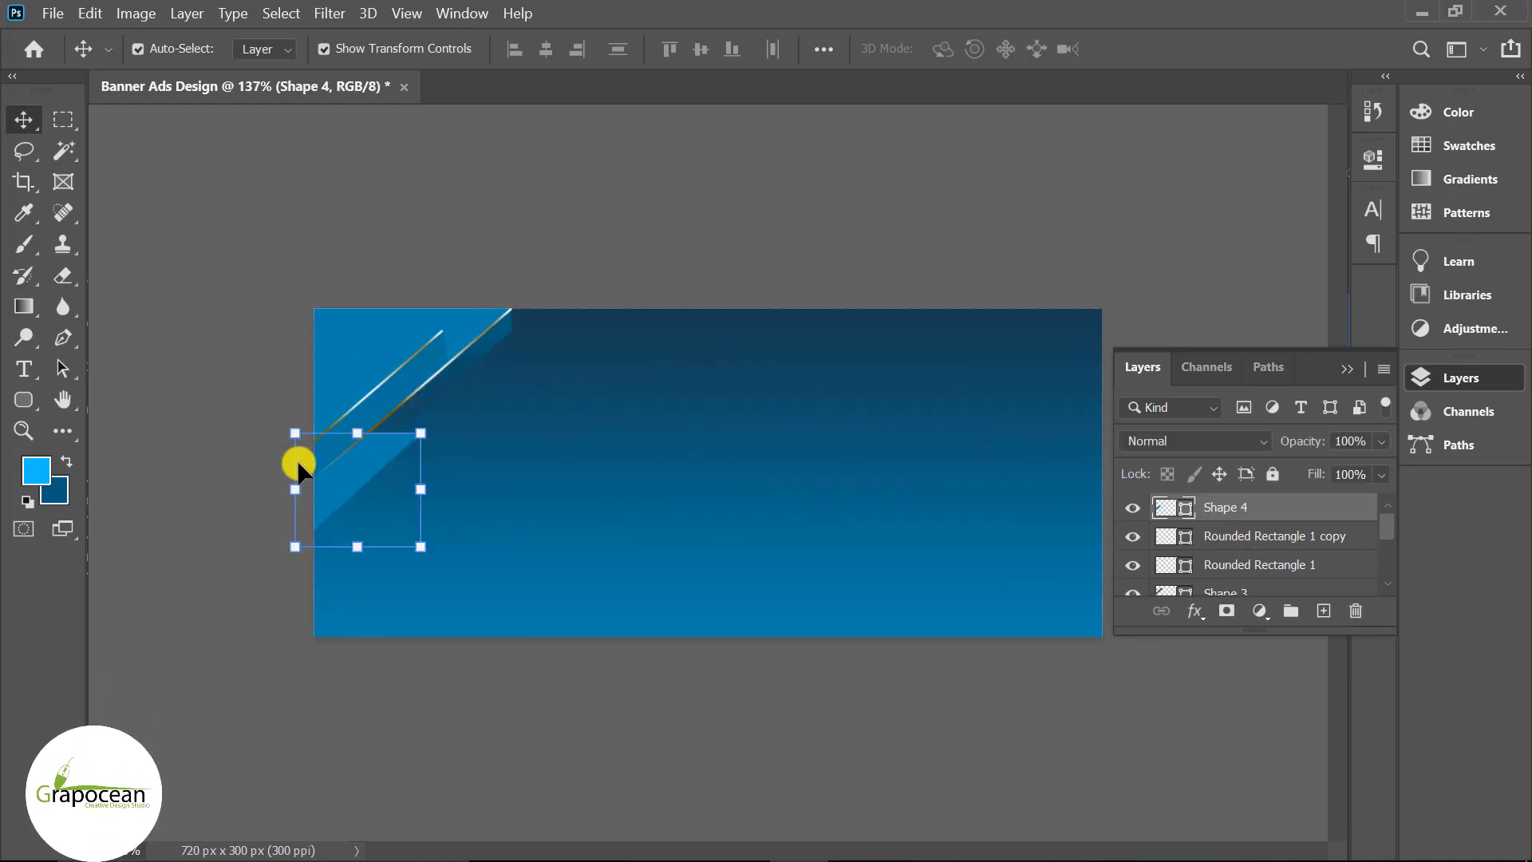
pyautogui.click(26, 403)
pyautogui.click(268, 49)
pyautogui.click(211, 94)
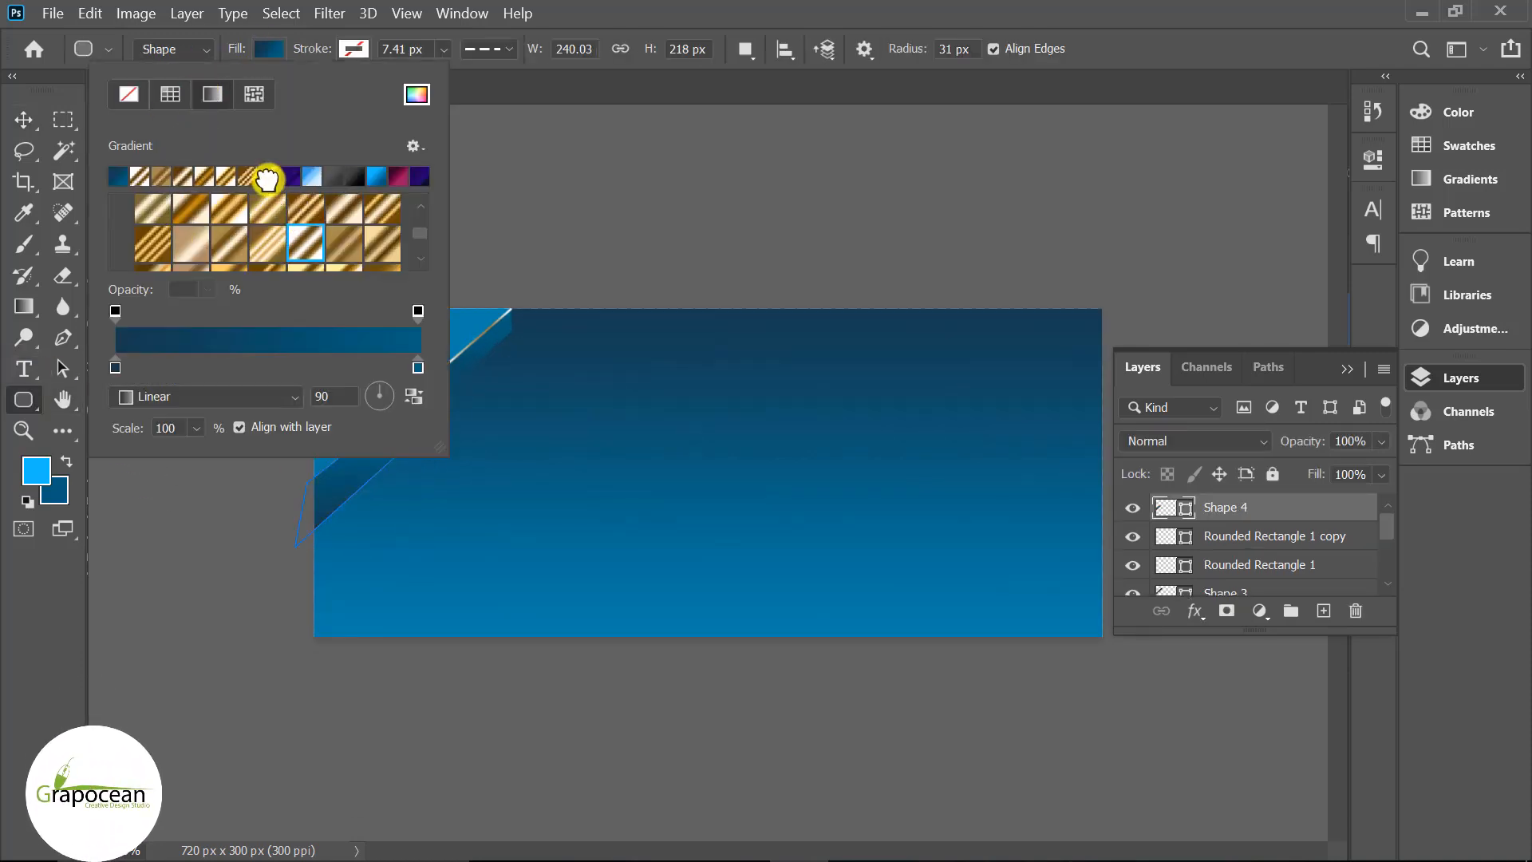
pyautogui.press('Escape')
pyautogui.click(24, 120)
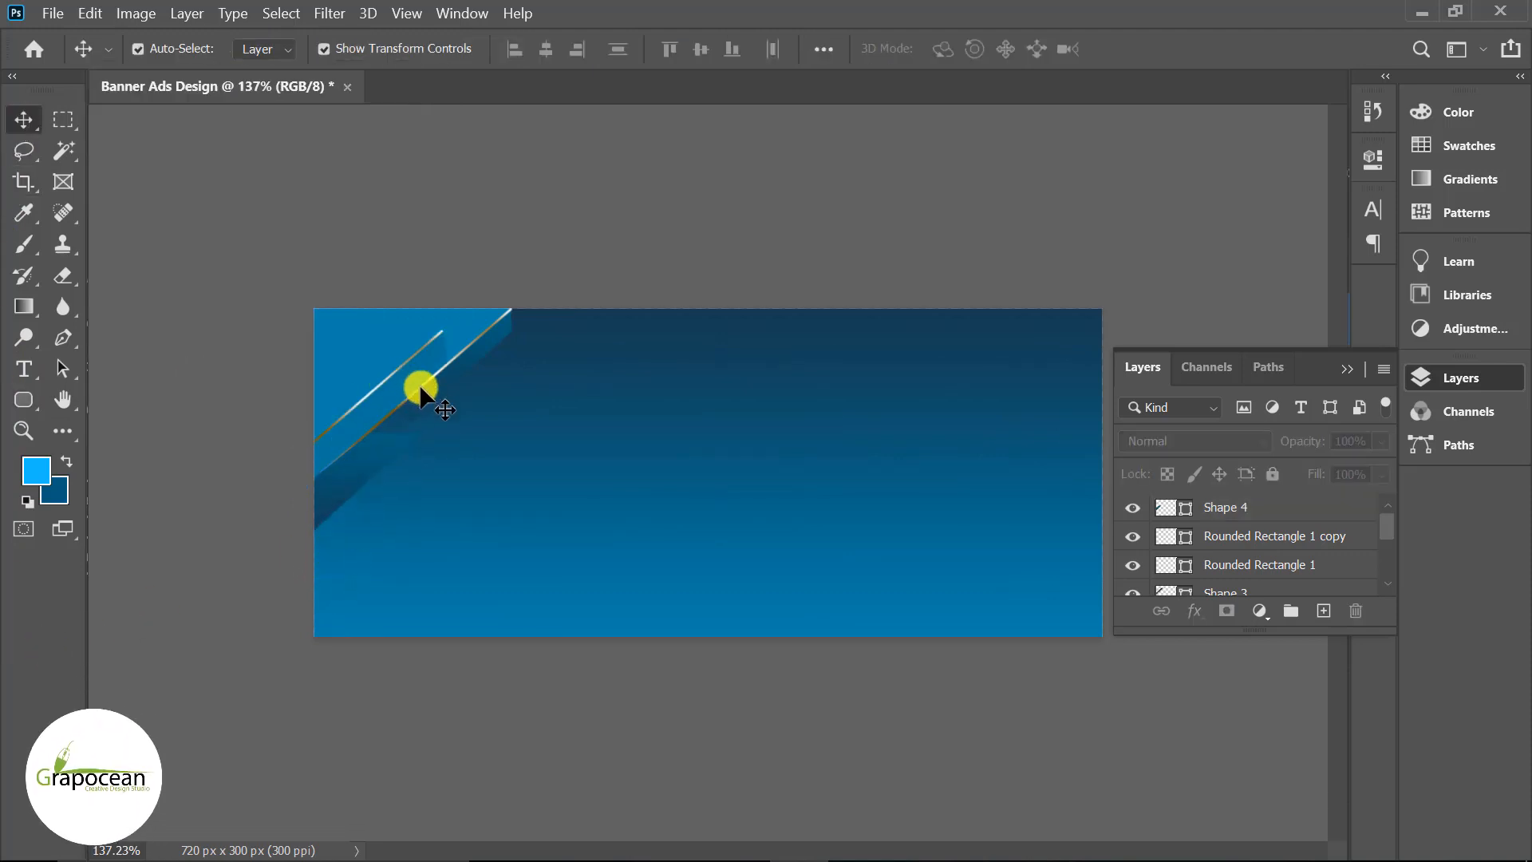
# - Copy the gold line onto the lower diagonal edge of Shape 4 and stack the copy above Shape 4
pyautogui.moveTo(421, 389); pyautogui.dragTo(333, 511)
pyautogui.hotkey('ctrl', ']')
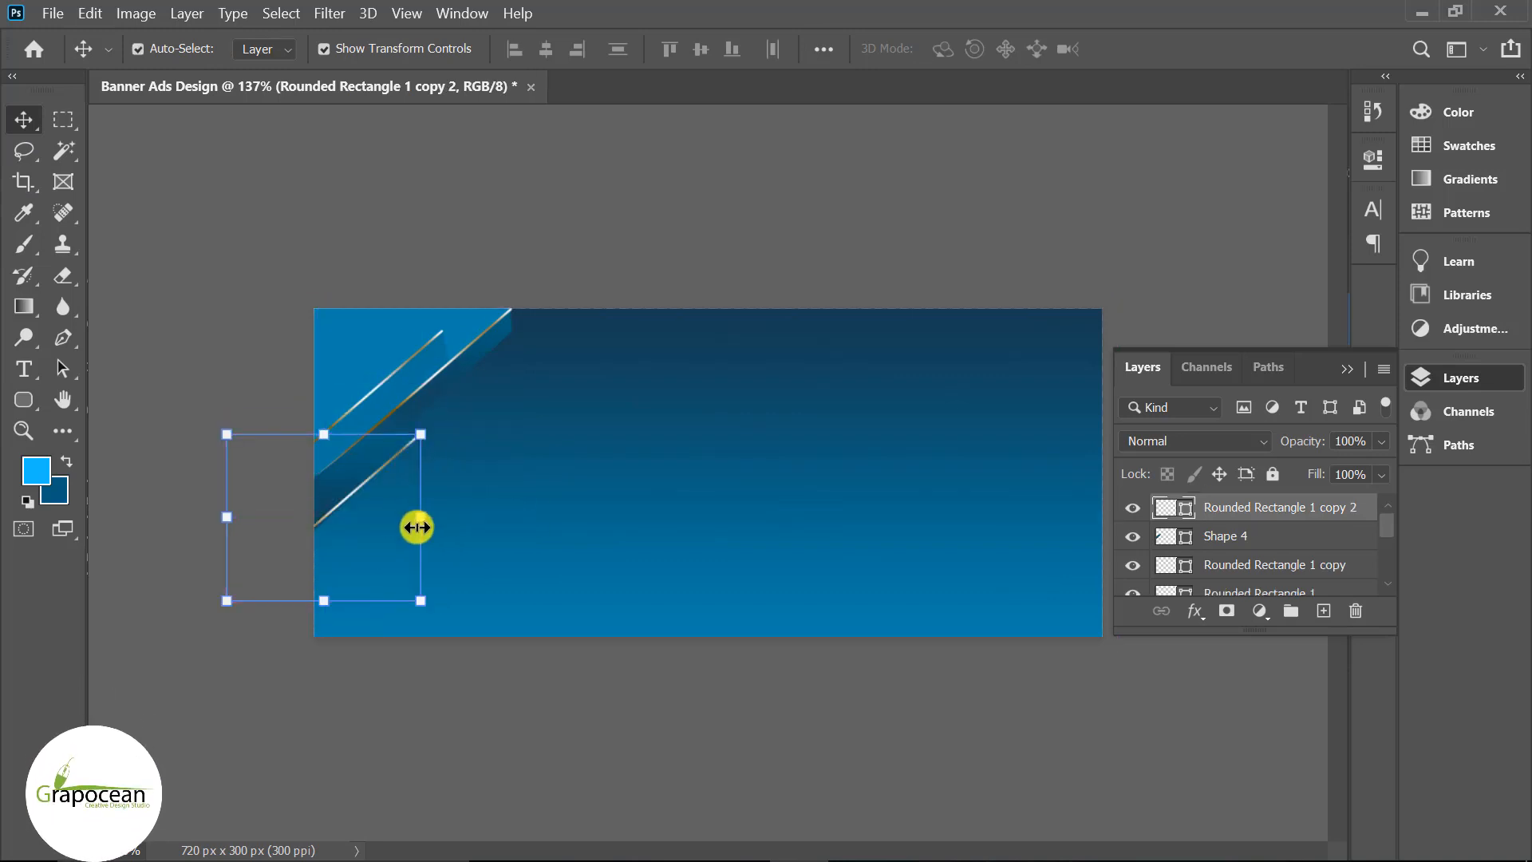
pyautogui.click(440, 787)
# - Nudge the gold line on Shape 4 down about 3 px to align with the shape's diagonal edge
pyautogui.scroll(4, 346, 484)
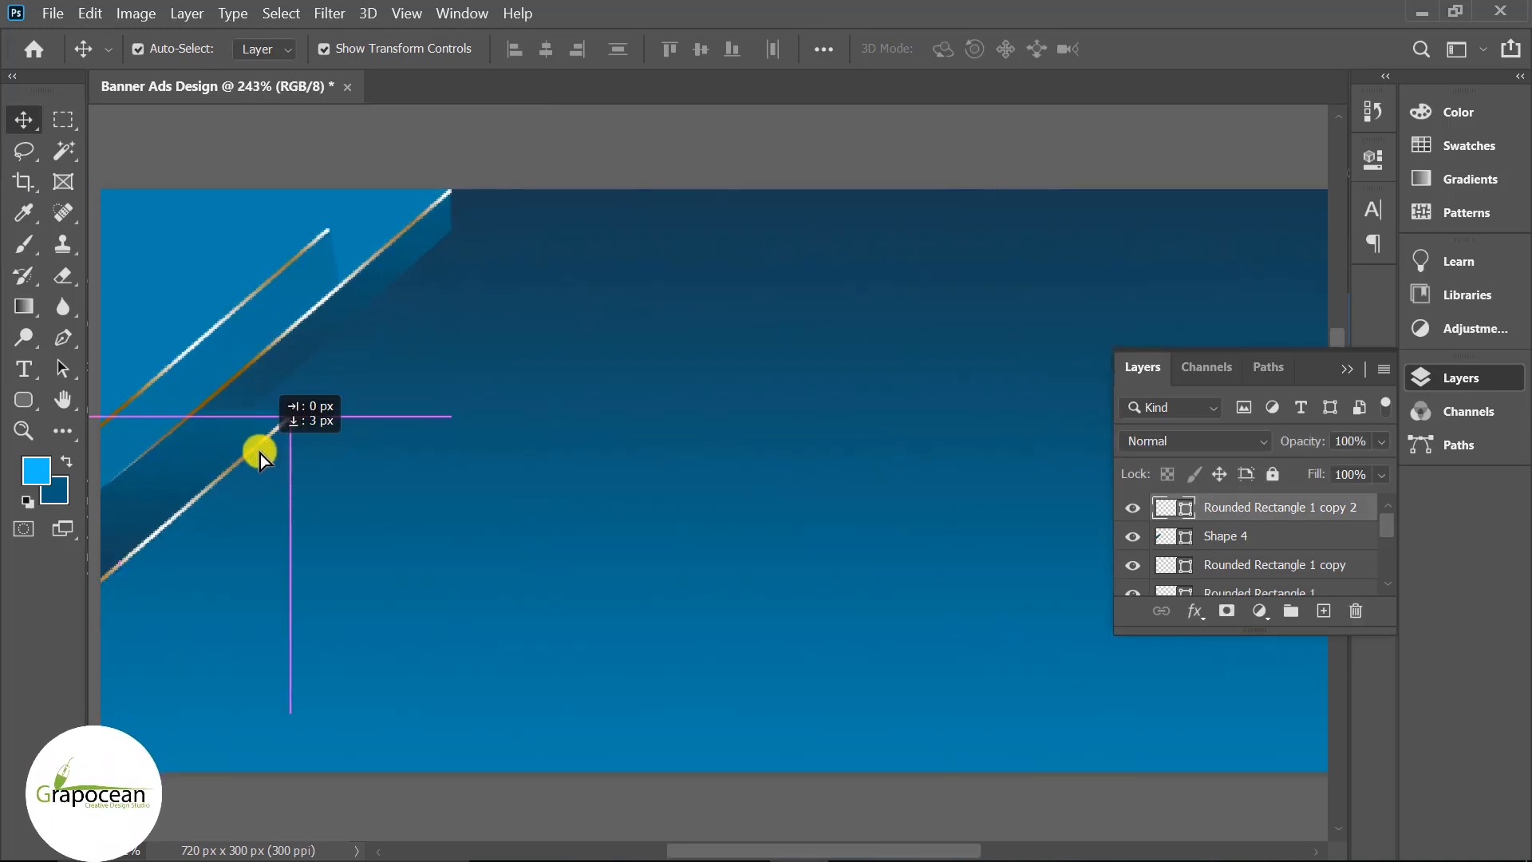
pyautogui.moveTo(266, 447); pyautogui.dragTo(256, 452)
pyautogui.scroll(-5, 488, 480)
pyautogui.click(447, 730)
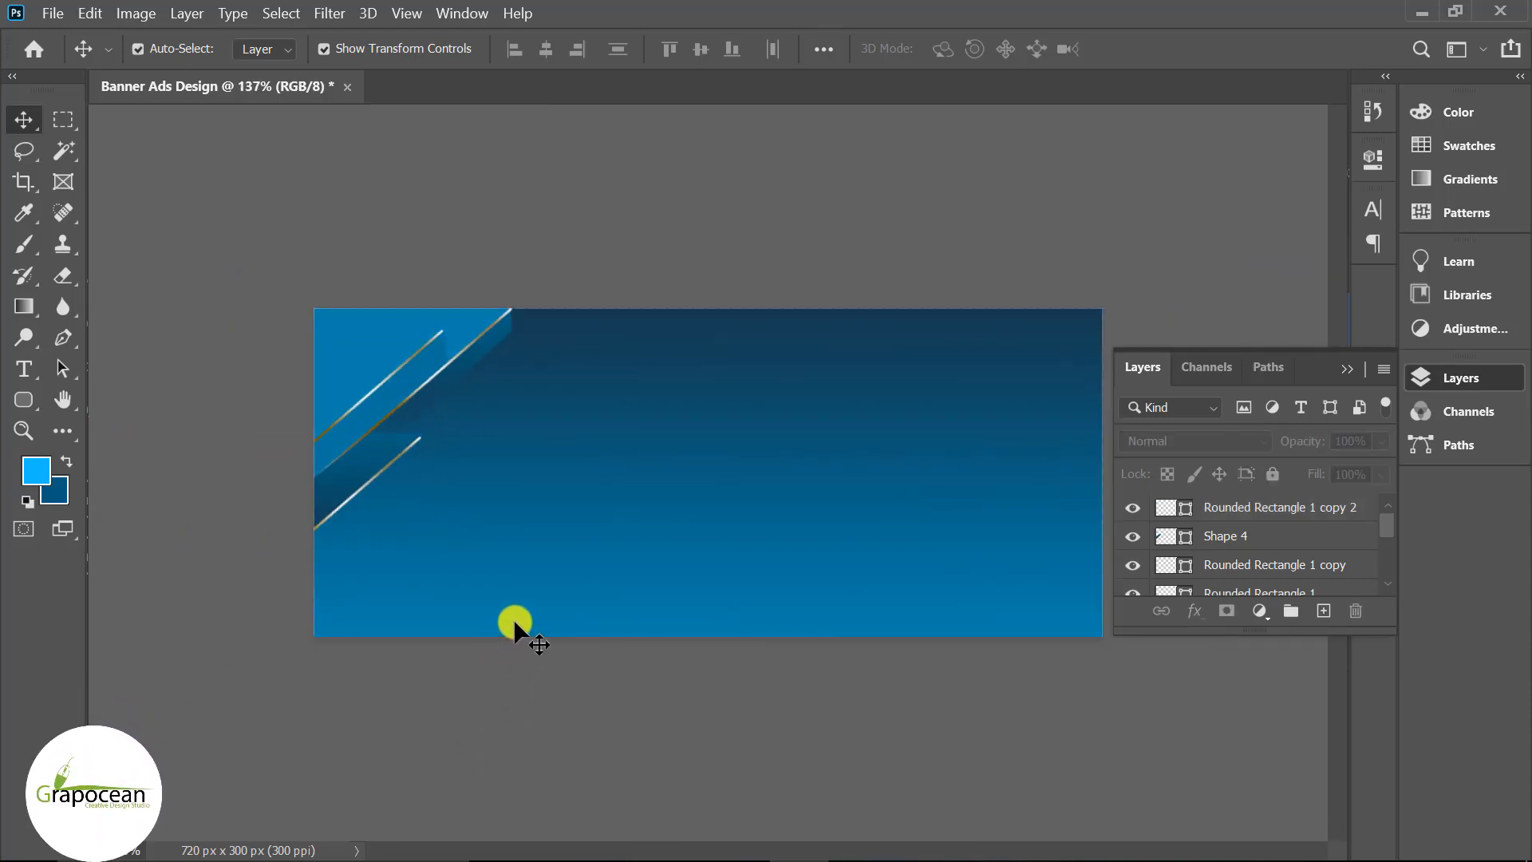
# - Duplicate the Rounded Rectangle 1 gold line and move the copy left inside the corner triangle to X -17 px, Y 97.38 px
pyautogui.click(381, 385)
pyautogui.moveTo(1359, 581); pyautogui.dragTo(1324, 611)
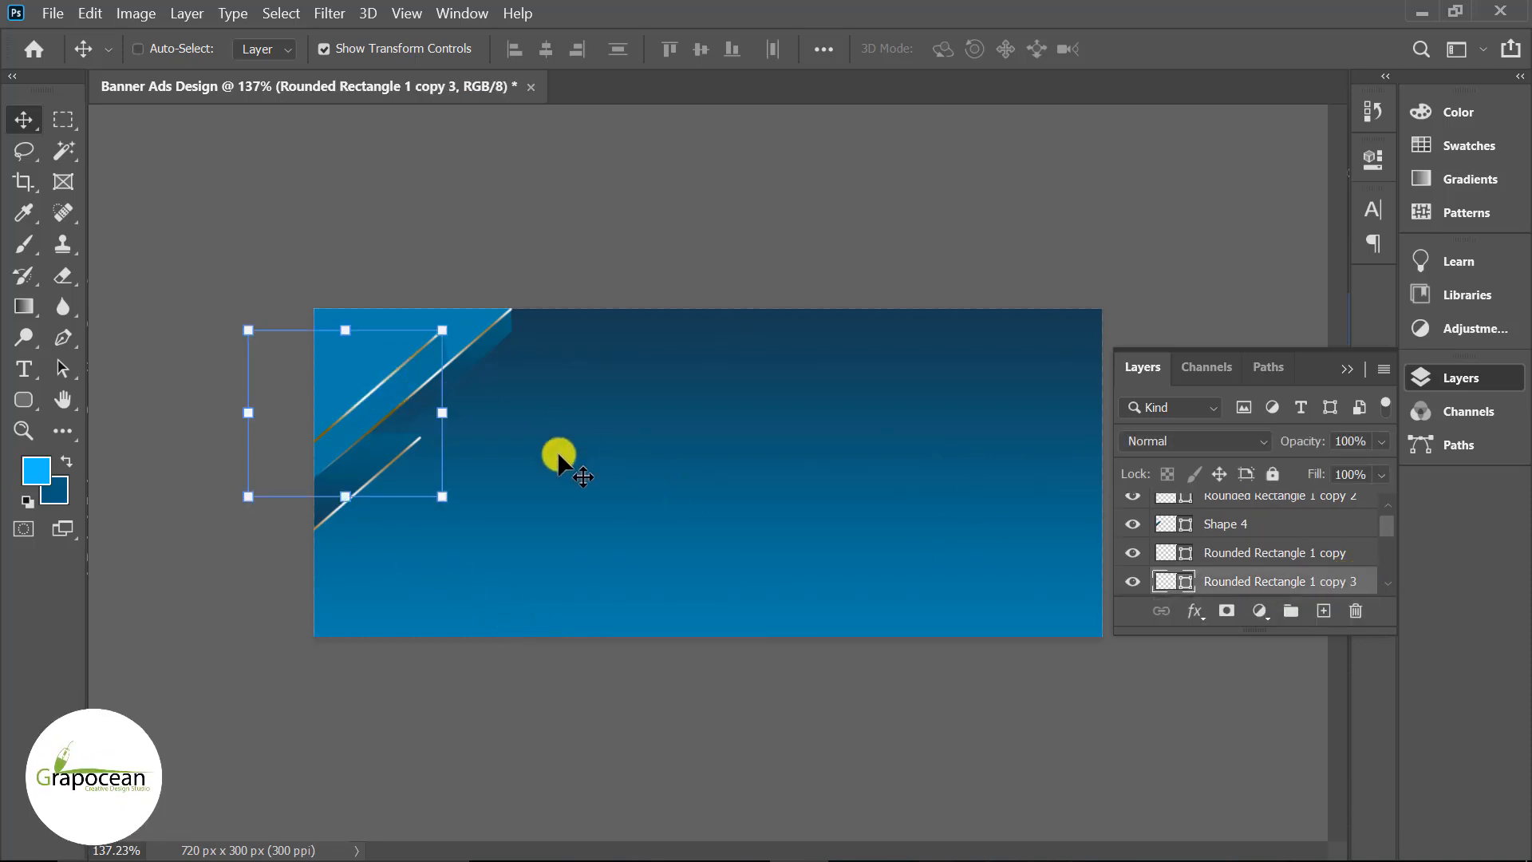
pyautogui.hotkey('ctrl', 't')
pyautogui.moveTo(386, 375); pyautogui.dragTo(338, 380)
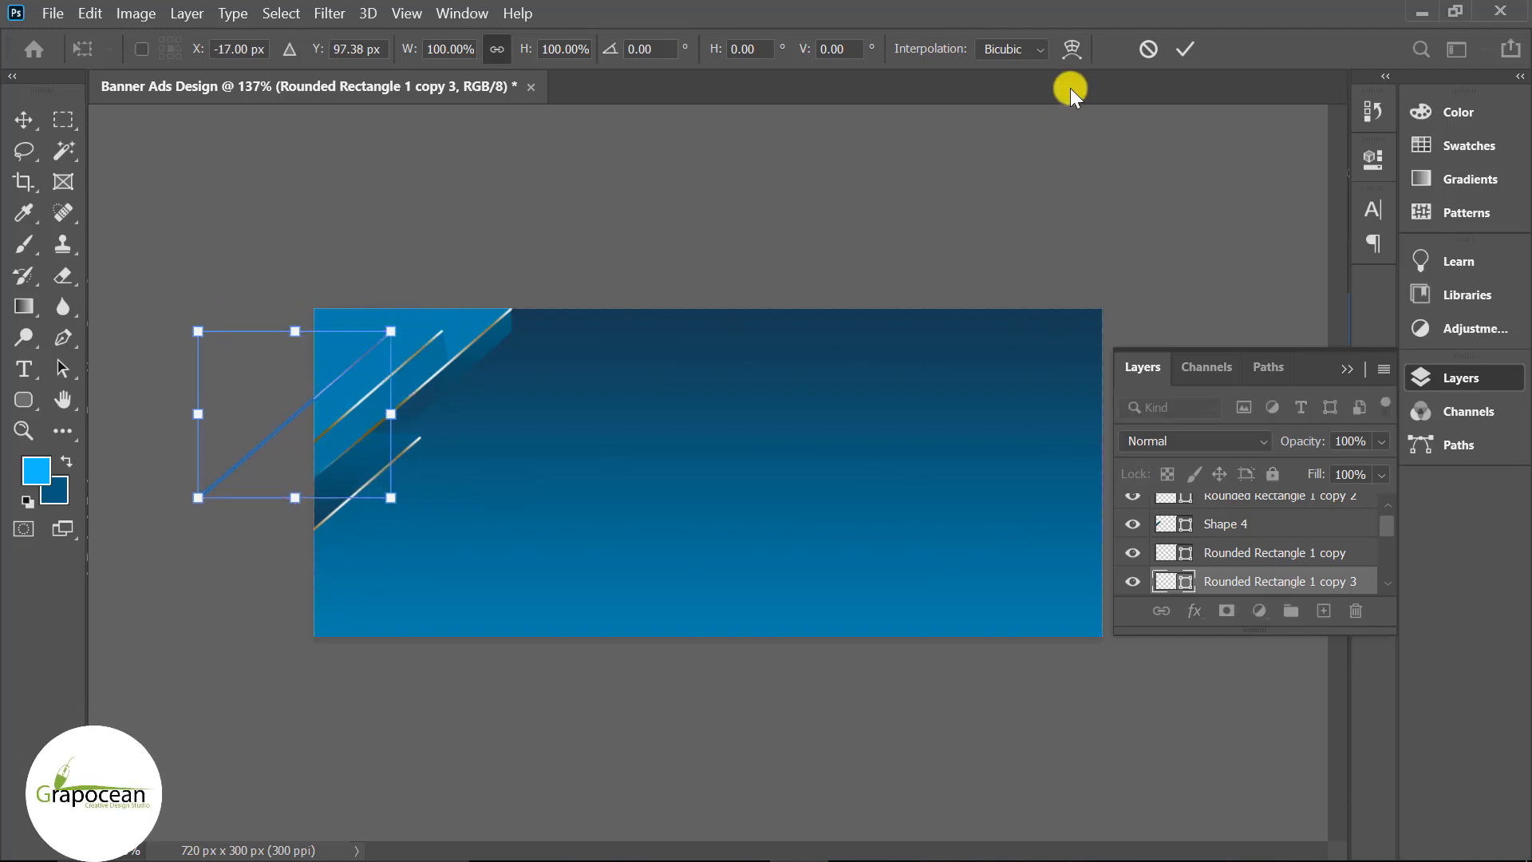
pyautogui.click(1185, 48)
# - Duplicate the Shape 3 shading and move the copy left beneath the innermost gold line
pyautogui.click(423, 366)
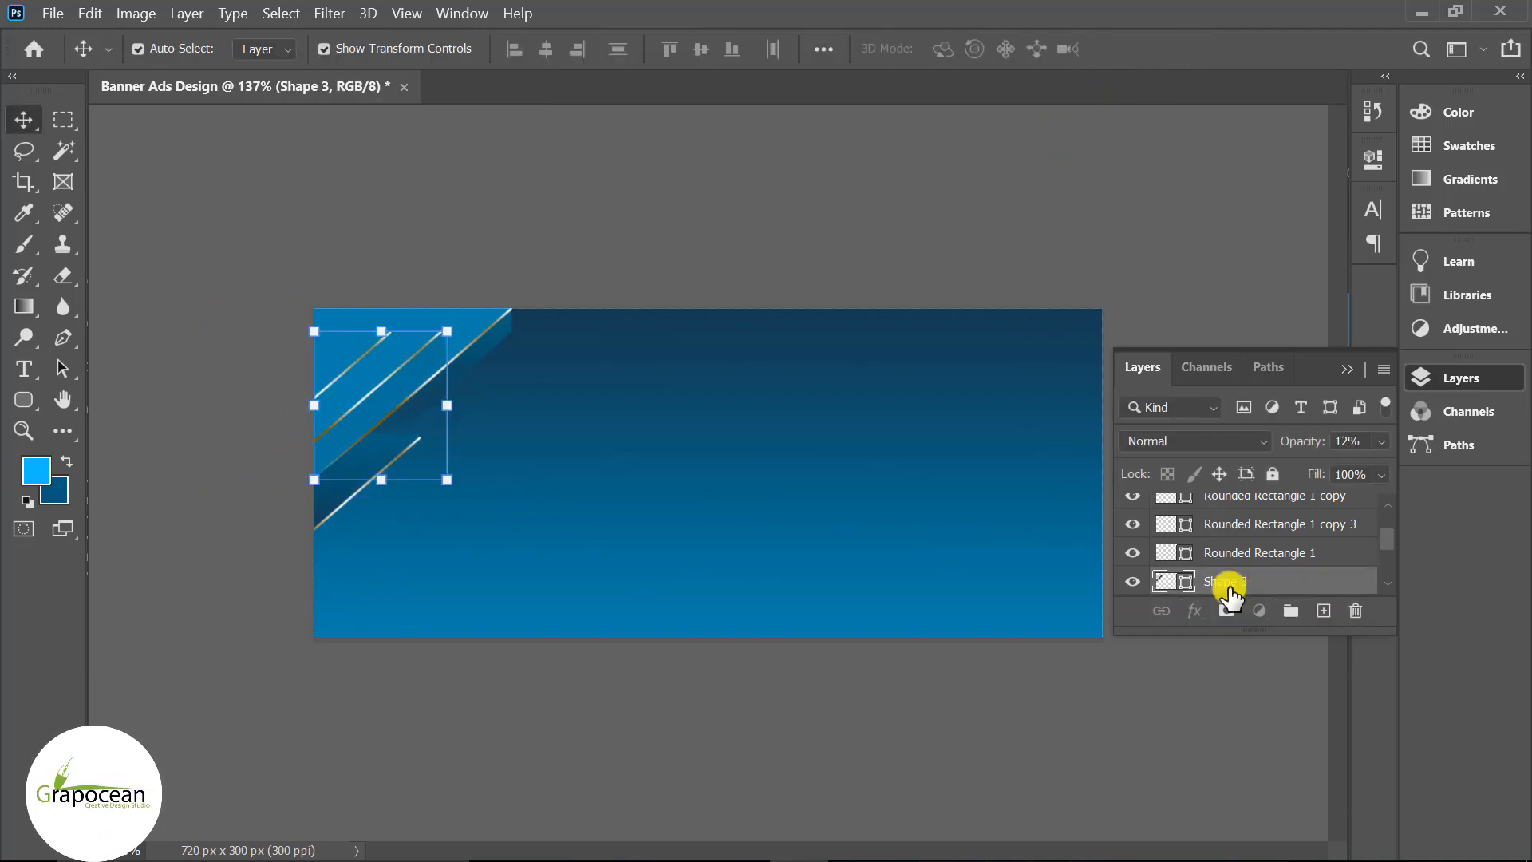
pyautogui.hotkey('ctrl', 'j')
pyautogui.moveTo(350, 386); pyautogui.dragTo(350, 389)
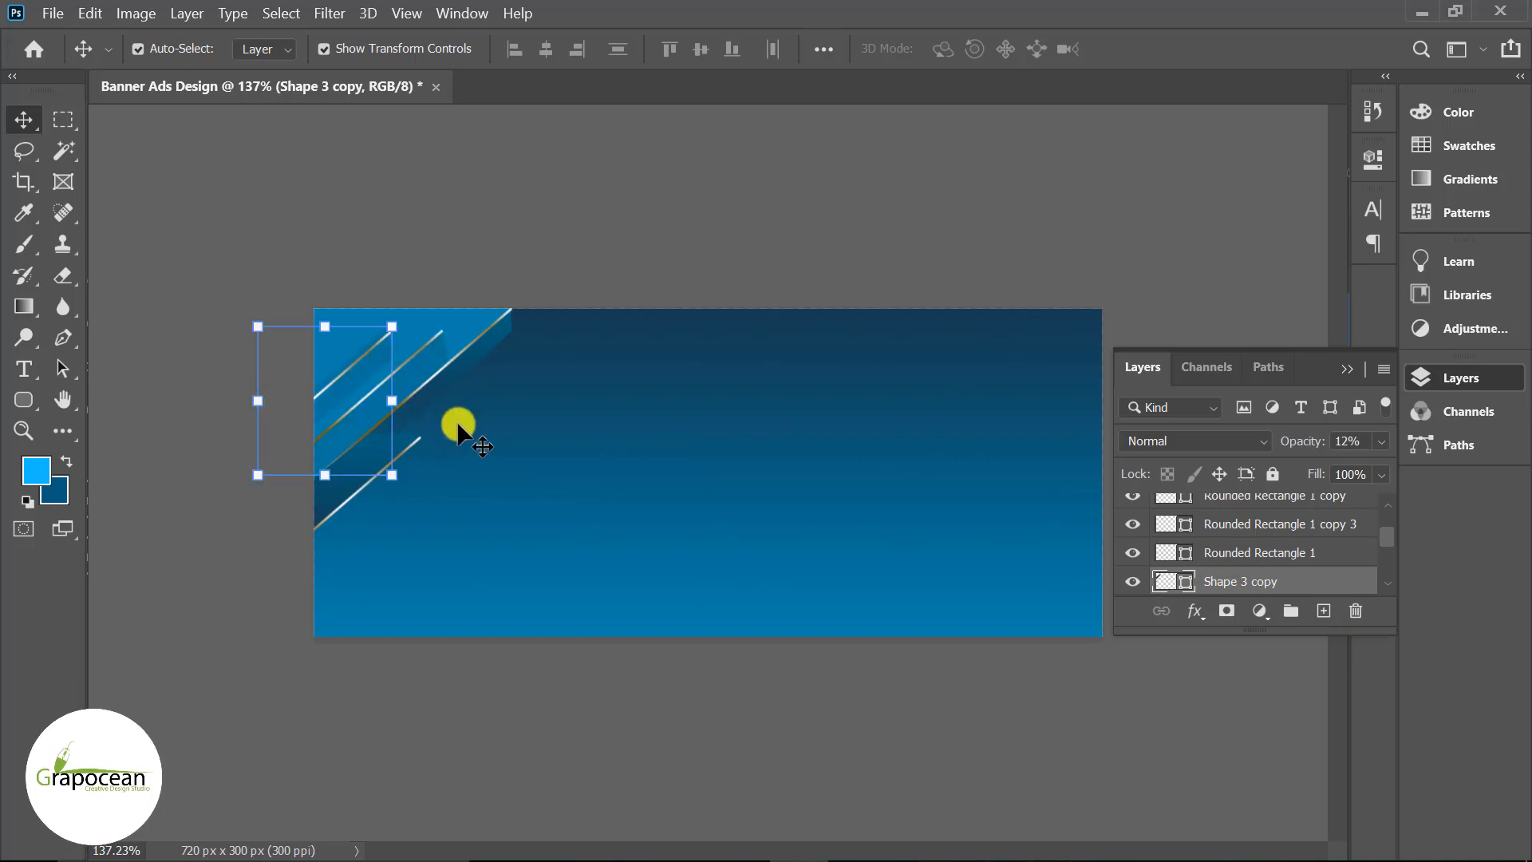
# - Move the Shape 3 copy shading slightly right and down so it lines up with the upper end of the innermost gold line
pyautogui.scroll(8, 343, 347)
pyautogui.moveTo(204, 316); pyautogui.dragTo(217, 328)
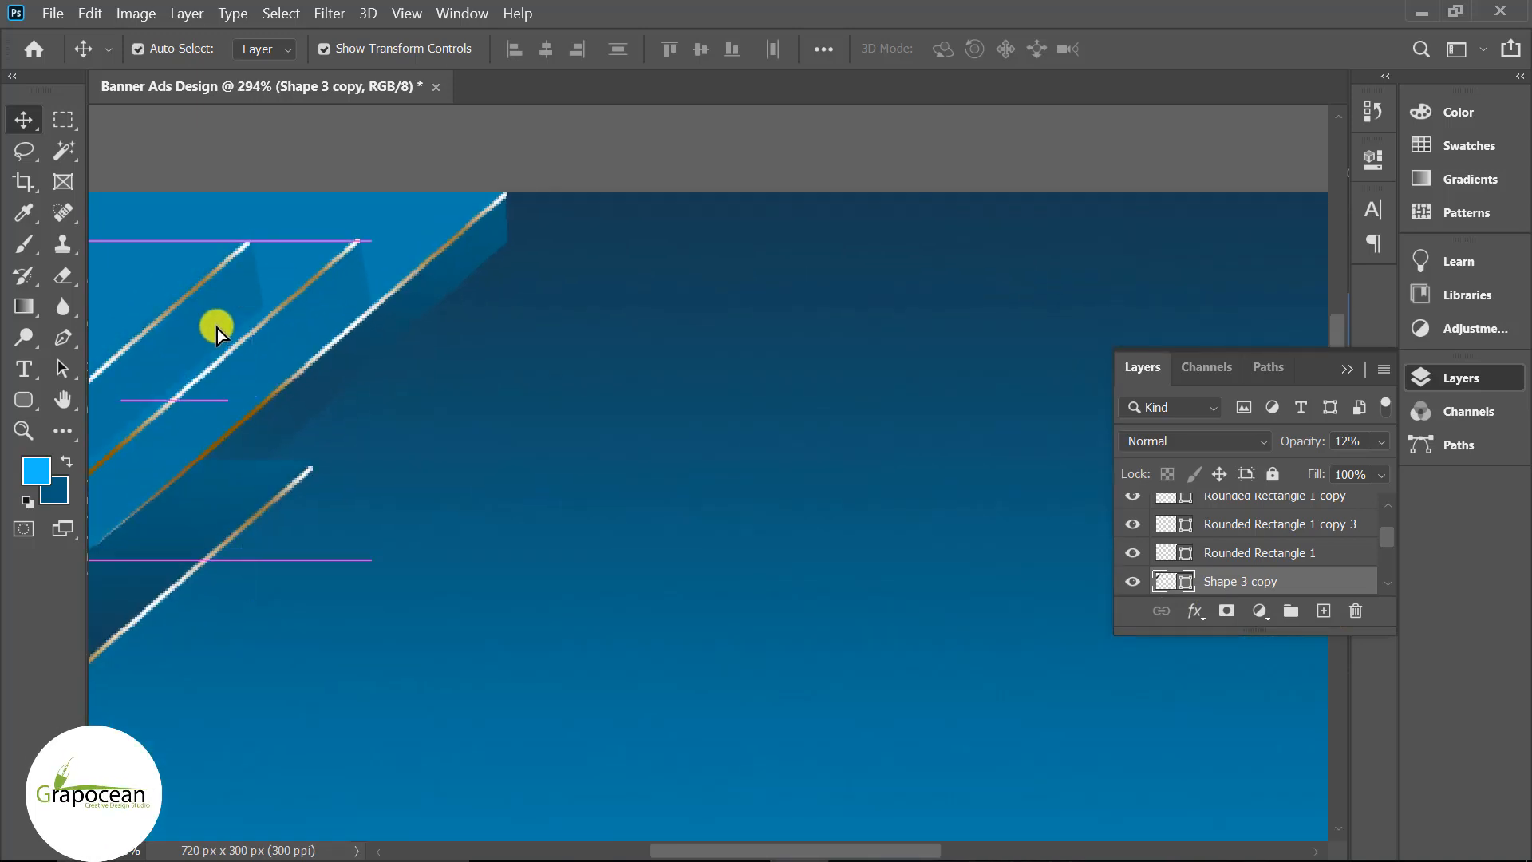
pyautogui.scroll(-7, 478, 399)
pyautogui.hotkey('ctrl', '+')
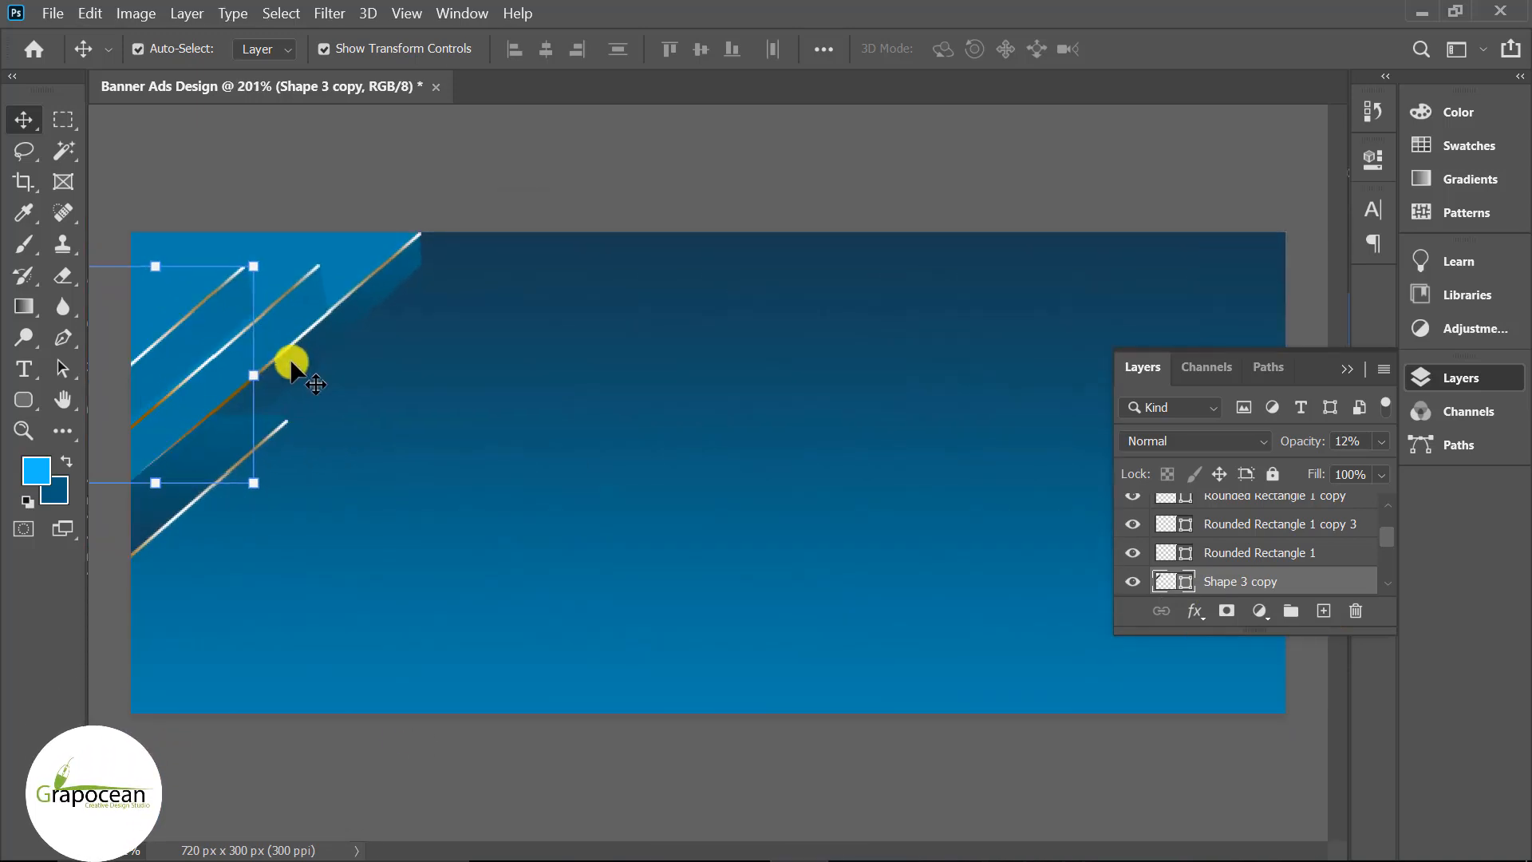
# - Move the innermost gold line and its Shape 3 copy shading slightly down together inside the corner triangle
pyautogui.moveTo(211, 323)
pyautogui.mouseDown()
pyautogui.moveTo(222, 343)
pyautogui.moveTo(209, 307)
pyautogui.mouseUp()
pyautogui.scroll(-3, 471, 435)
pyautogui.keyDown('ctrl'); pyautogui.click(345, 522); pyautogui.keyUp('ctrl')
pyautogui.scroll(4, 214, 335)
pyautogui.keyDown('ctrl'); pyautogui.click(210, 291); pyautogui.keyUp('ctrl')
pyautogui.scroll(-3, 391, 686)
pyautogui.click(401, 701)
pyautogui.scroll(-6, 583, 655)
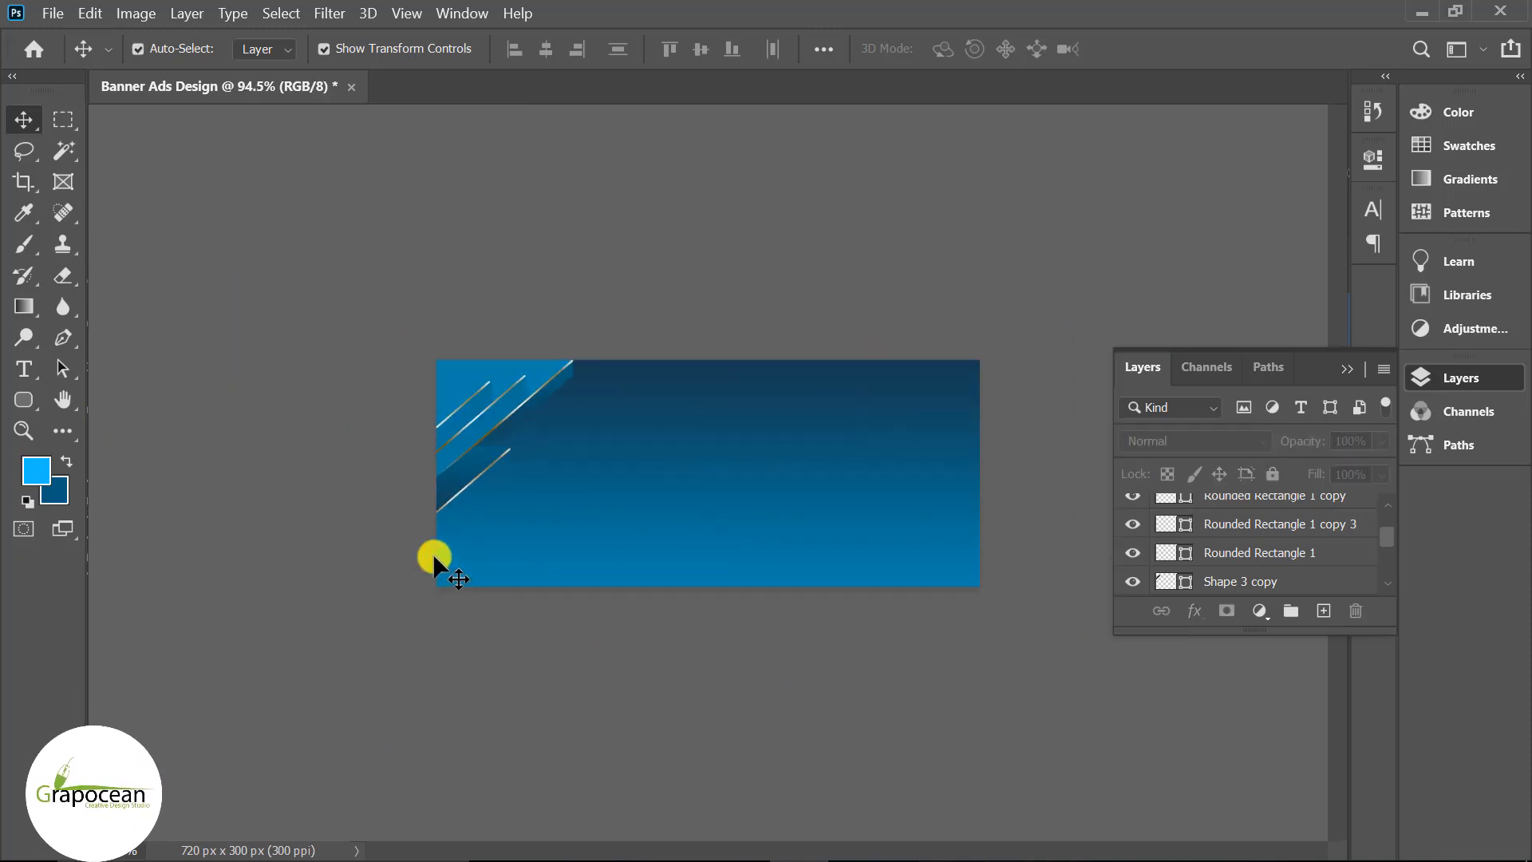
pyautogui.scroll(3, 308, 438)
pyautogui.scroll(2, 308, 361)
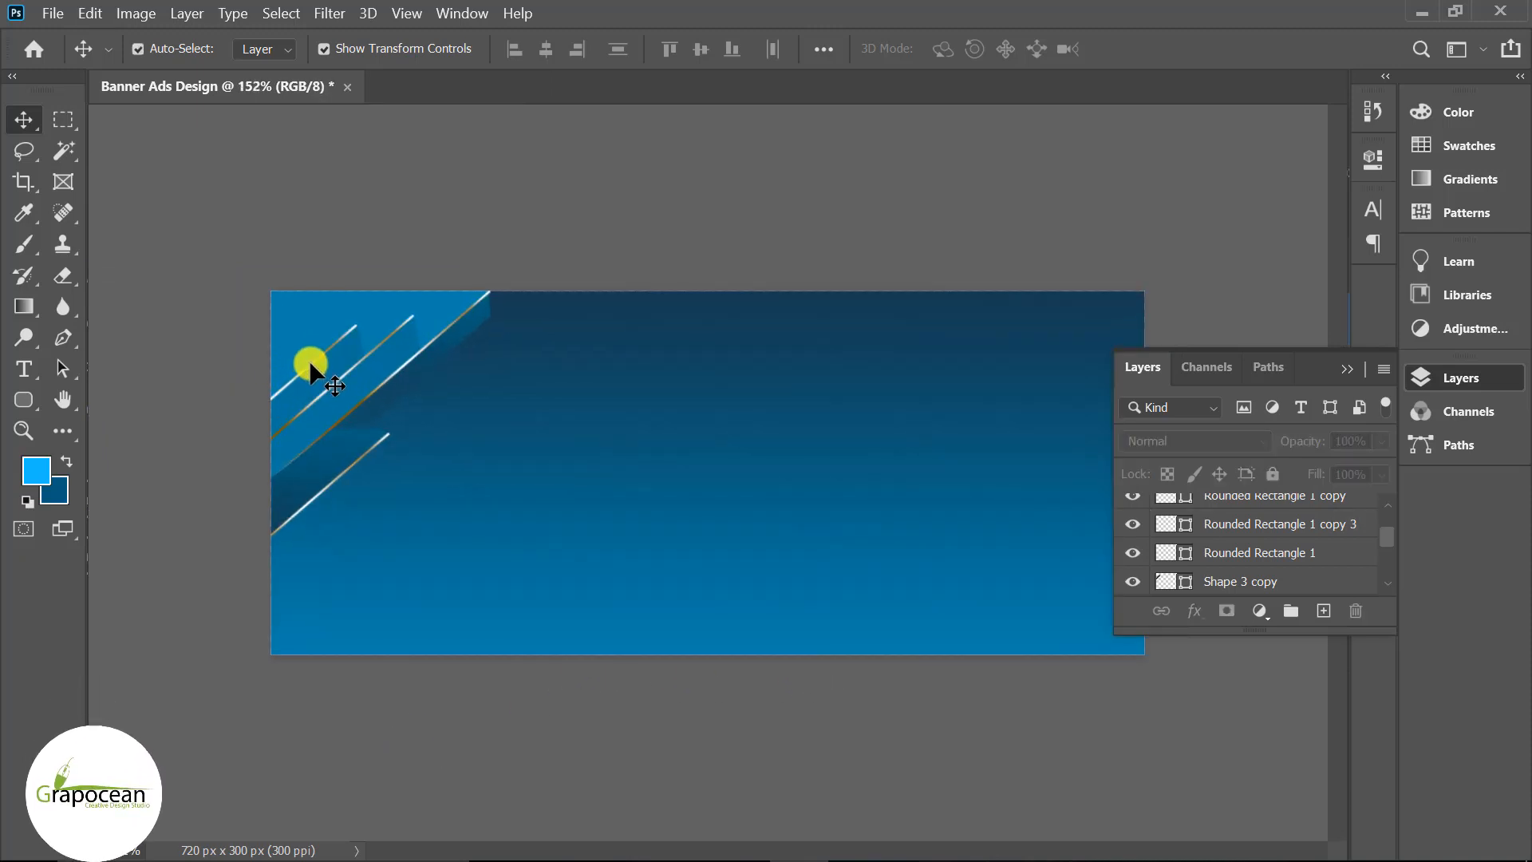
pyautogui.click(311, 360)
pyautogui.moveTo(313, 359); pyautogui.dragTo(300, 324)
pyautogui.hotkey('ctrl', 'z')
pyautogui.click(367, 692)
pyautogui.click(331, 367)
pyautogui.click(1265, 564)
pyautogui.keyDown('ctrl'); pyautogui.click(1271, 537); pyautogui.keyUp('ctrl')
pyautogui.hotkey('ctrl', 'z')
pyautogui.click(380, 758)
pyautogui.scroll(4, 161, 282)
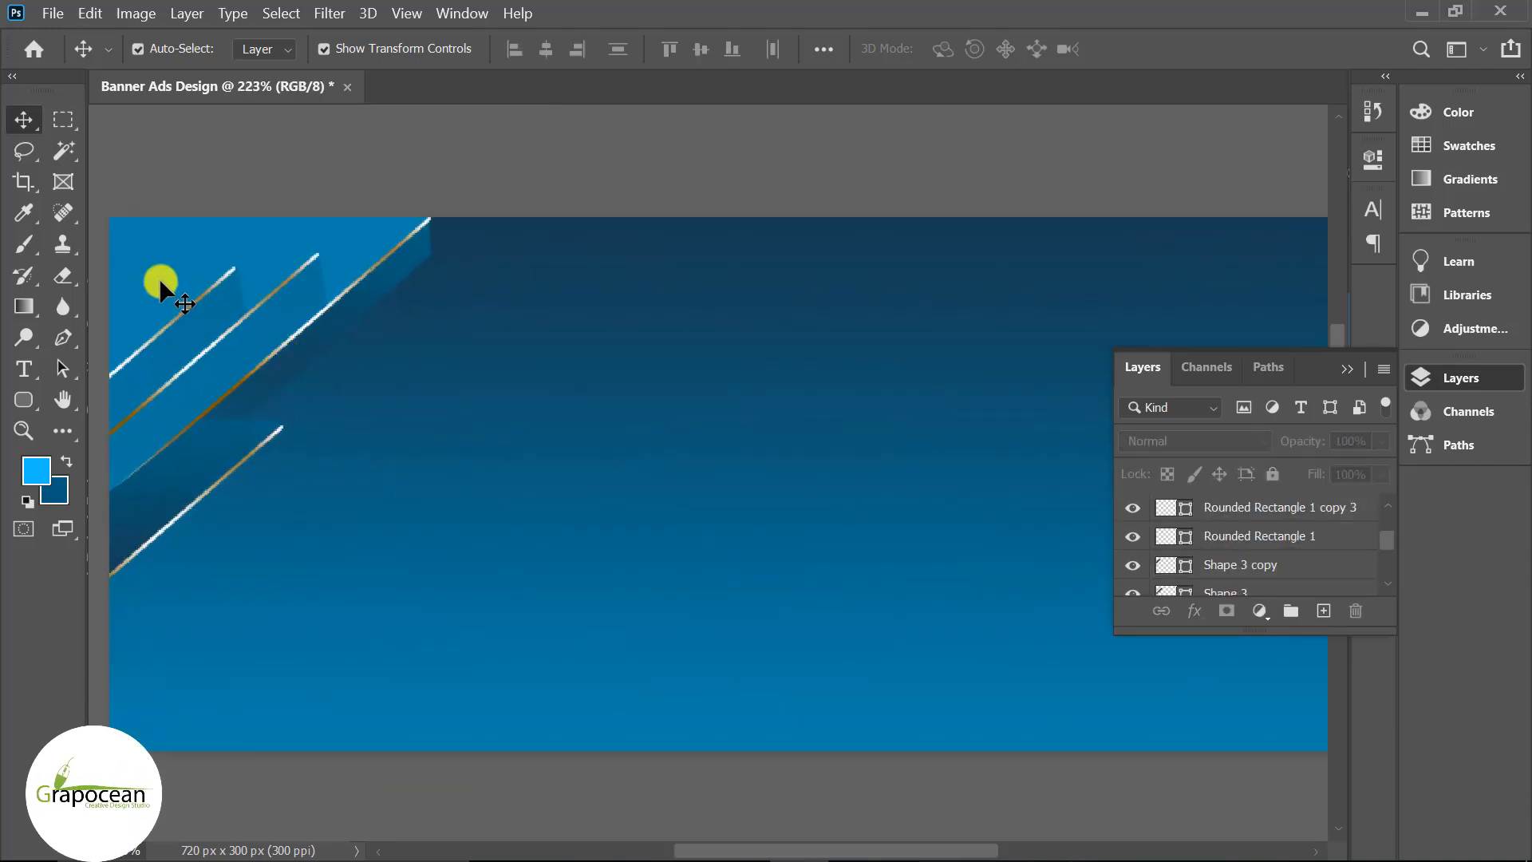
# - Hide and show the Rounded Rectangle 1 copy 3 layer and check the neighbouring layers to identify the innermost gold line
pyautogui.click(213, 286)
pyautogui.click(1132, 508)
pyautogui.click(1132, 508)
pyautogui.click(1132, 508)
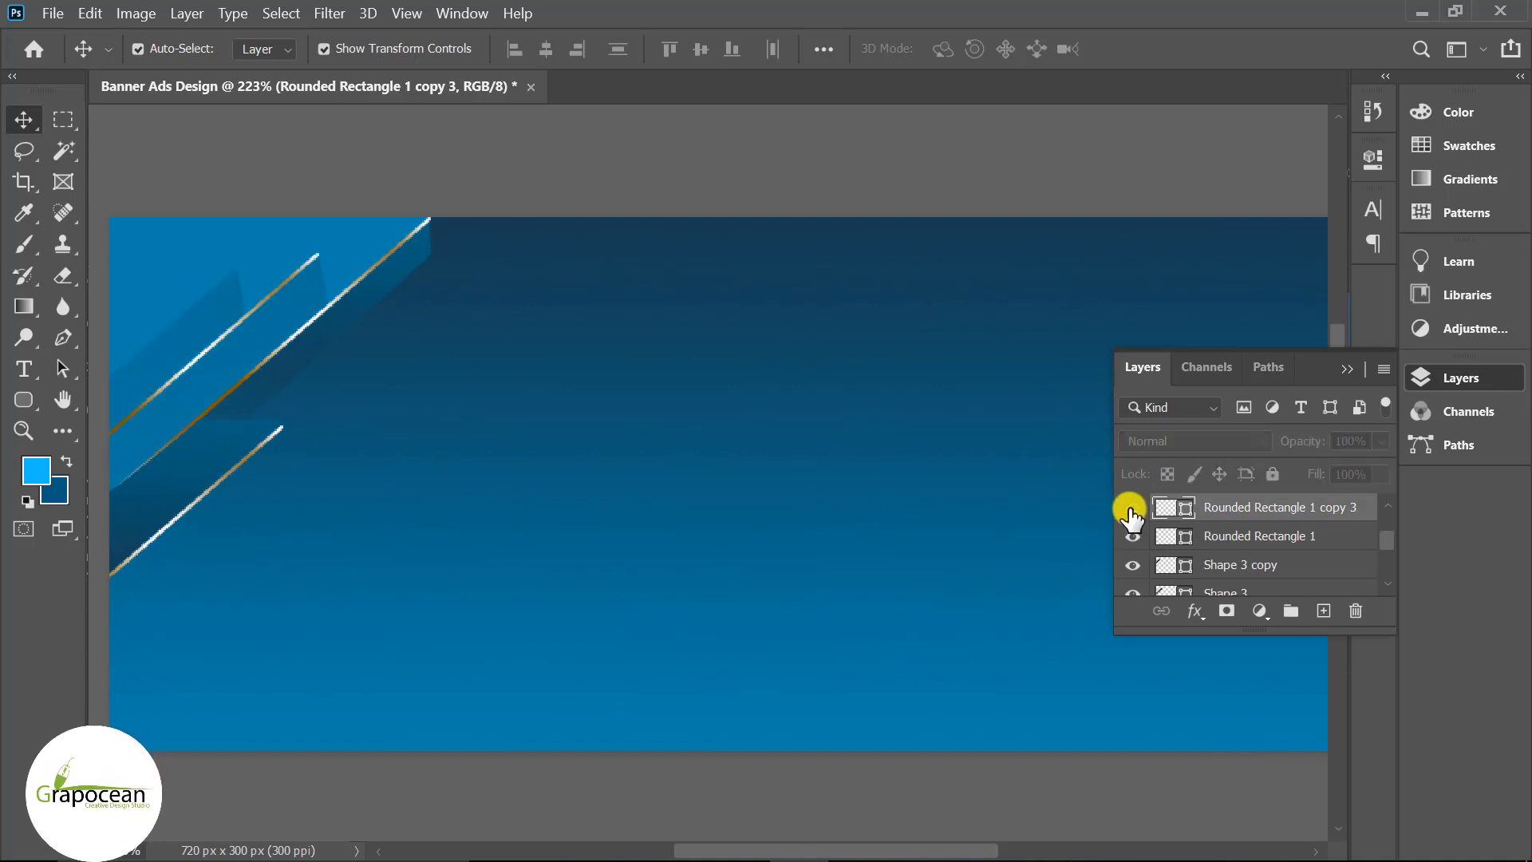
pyautogui.click(1132, 508)
pyautogui.scroll(2, 1229, 519)
pyautogui.click(1132, 536)
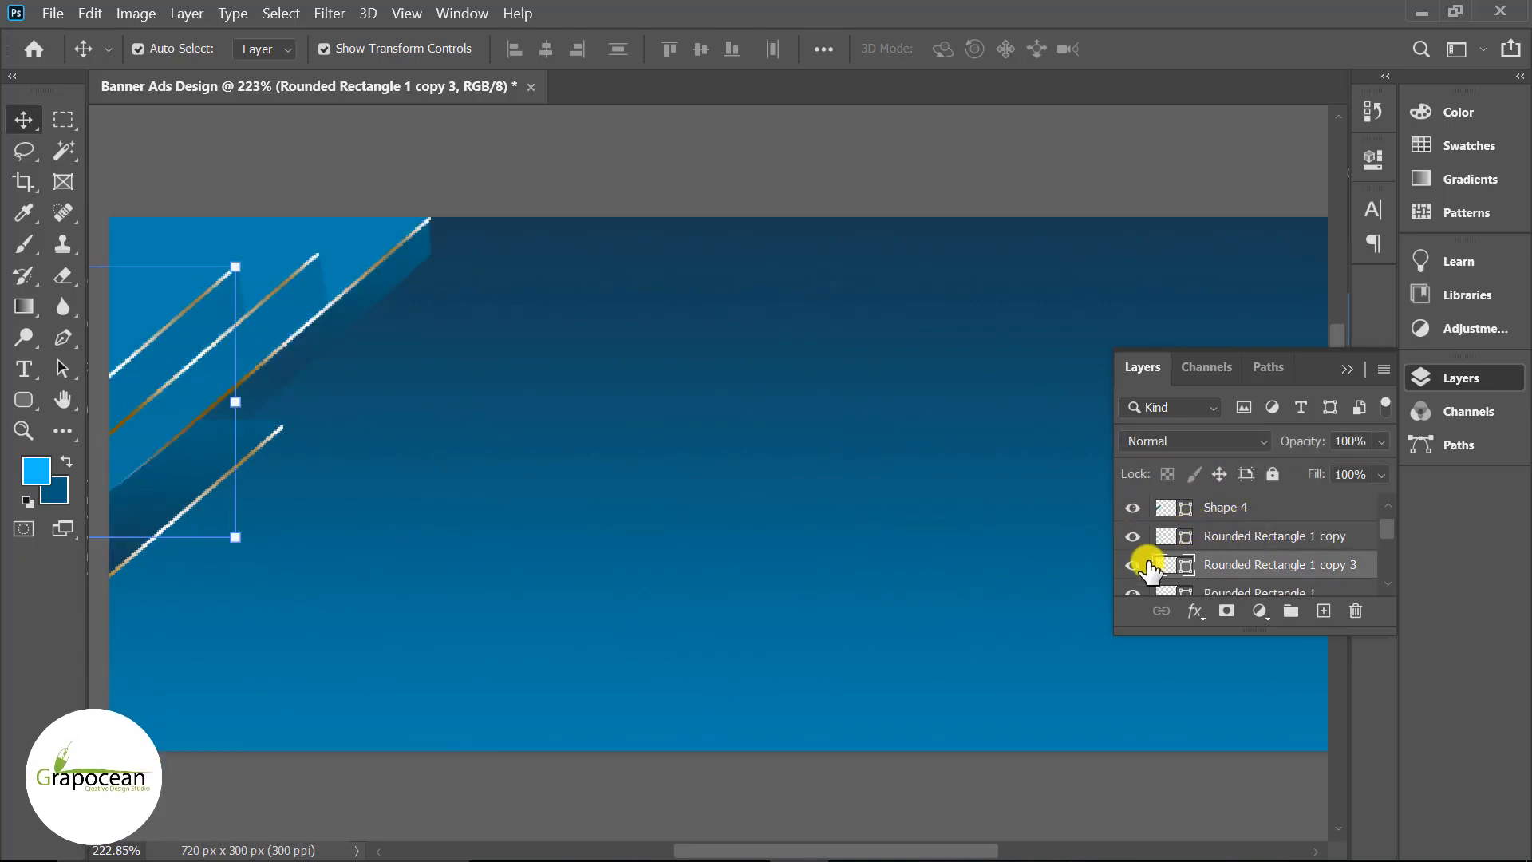
pyautogui.scroll(-1, 1209, 568)
pyautogui.keyDown('ctrl'); pyautogui.click(1210, 535); pyautogui.keyUp('ctrl')
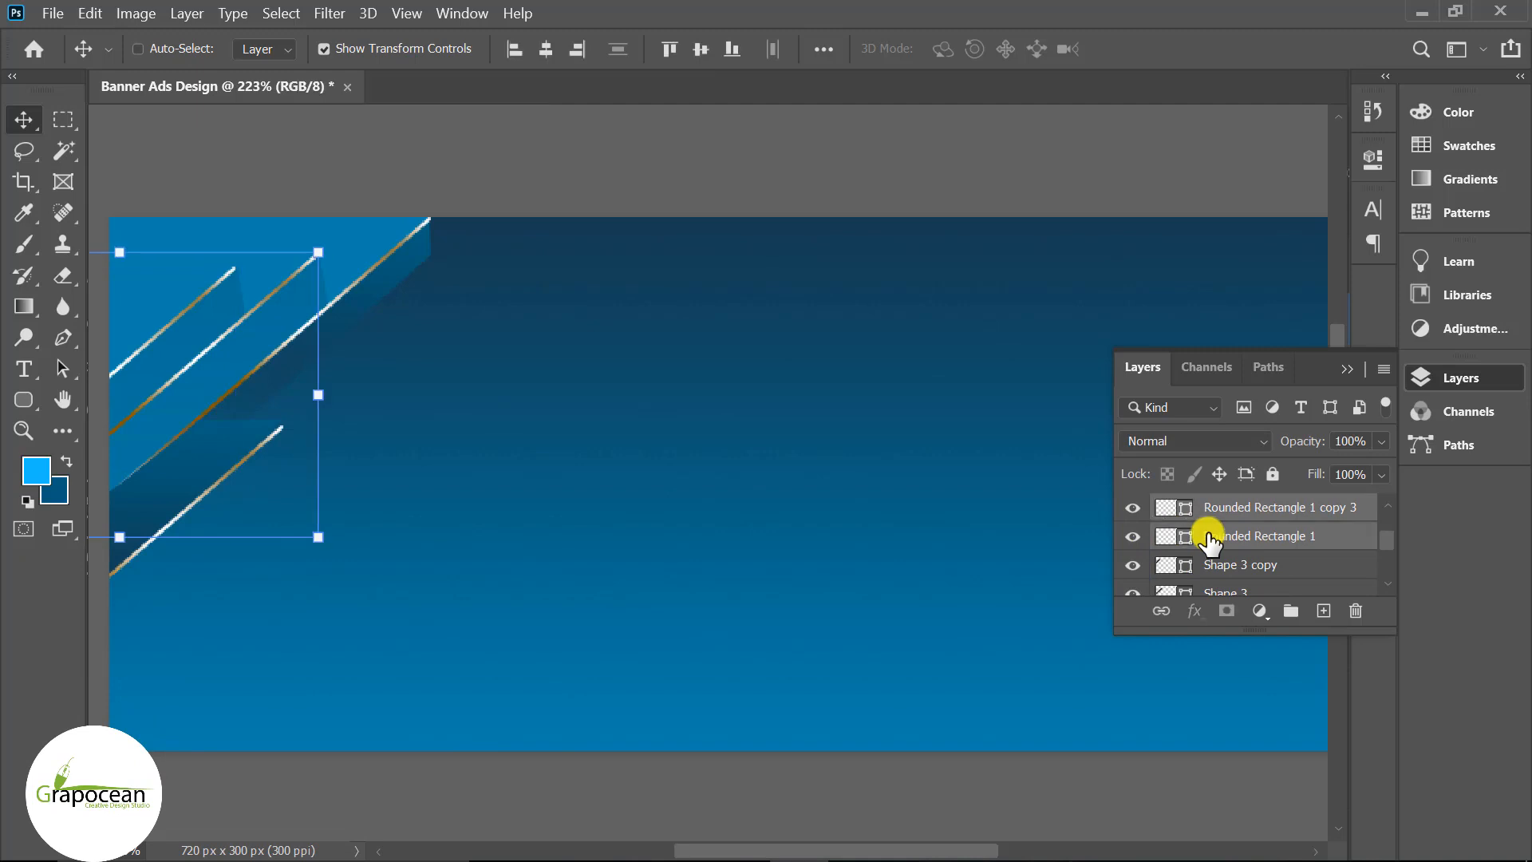
pyautogui.keyDown('ctrl'); pyautogui.click(1201, 536); pyautogui.keyUp('ctrl')
pyautogui.click(1132, 508)
pyautogui.click(1132, 509)
pyautogui.scroll(-1, 1228, 560)
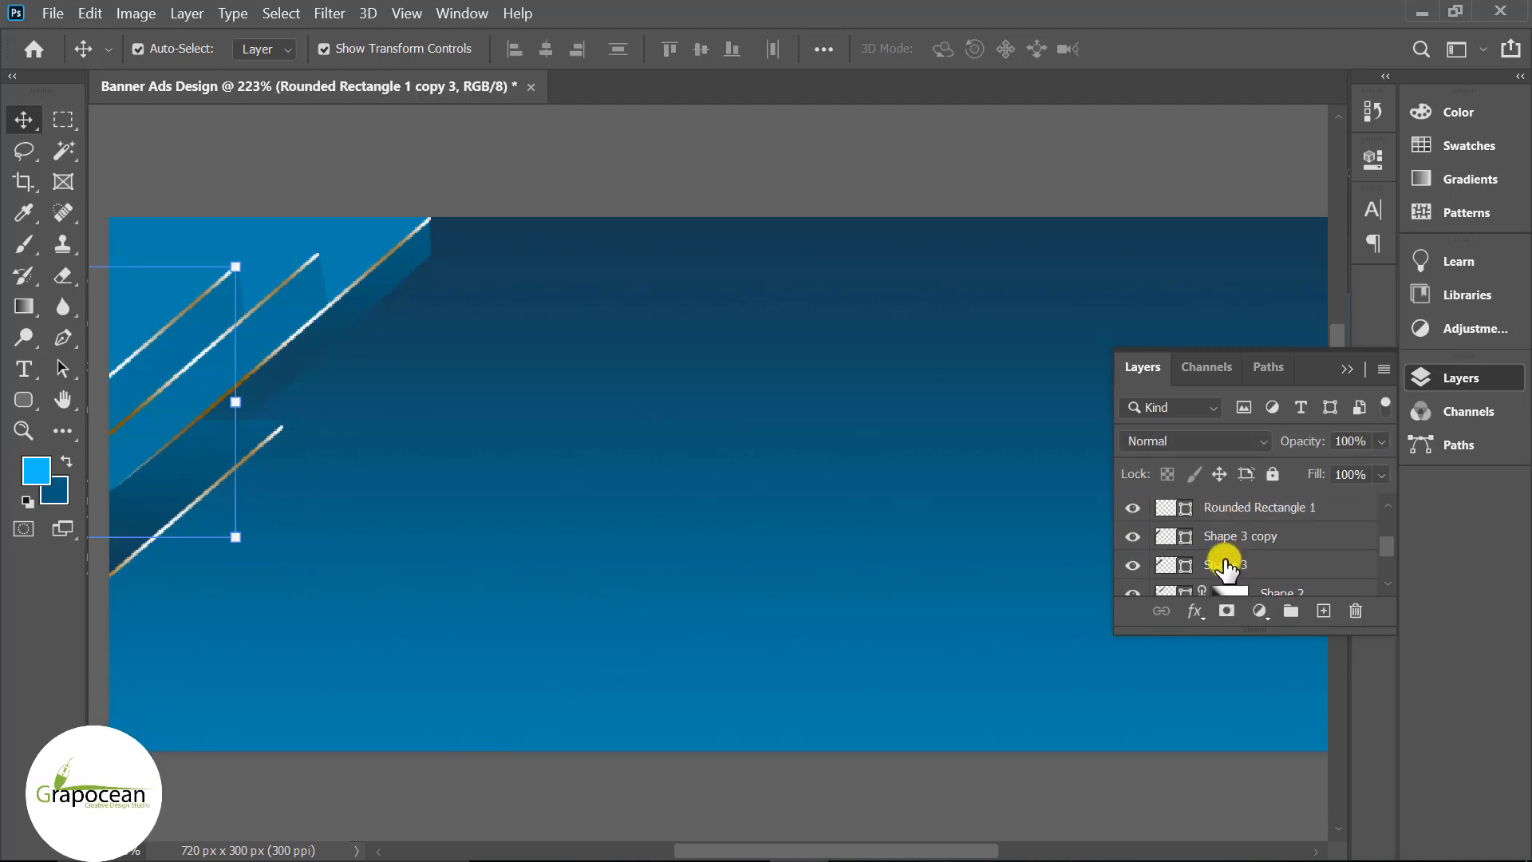
pyautogui.keyDown('ctrl'); pyautogui.click(1212, 565); pyautogui.keyUp('ctrl')
pyautogui.keyDown('ctrl'); pyautogui.click(1087, 692); pyautogui.keyUp('ctrl')
pyautogui.scroll(-2, 1087, 693)
pyautogui.scroll(-1, 249, 364)
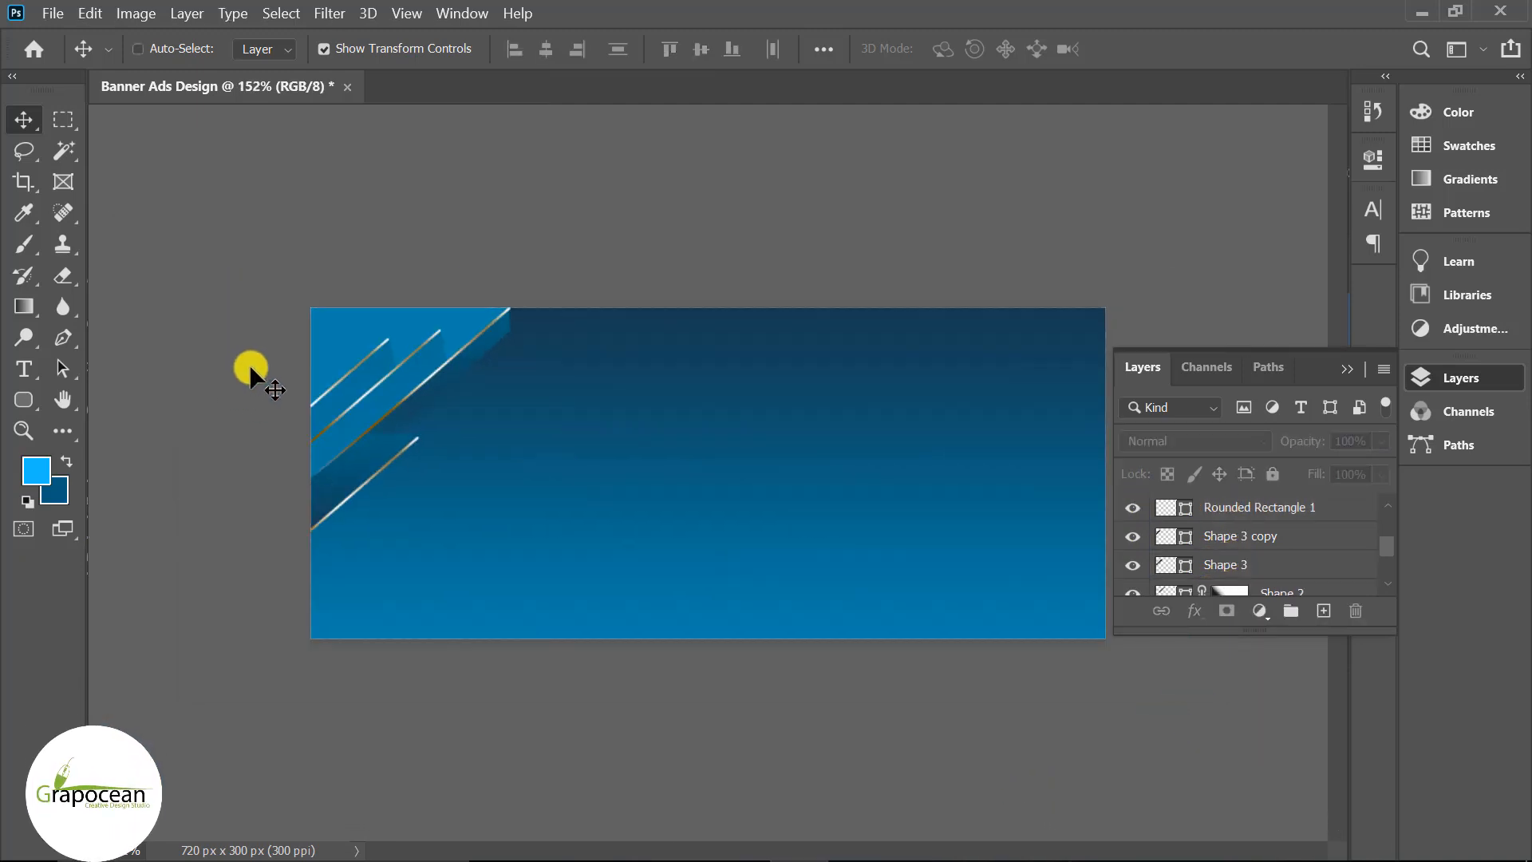
pyautogui.scroll(1, 275, 342)
pyautogui.keyDown('ctrl'); pyautogui.click(276, 343); pyautogui.keyUp('ctrl')
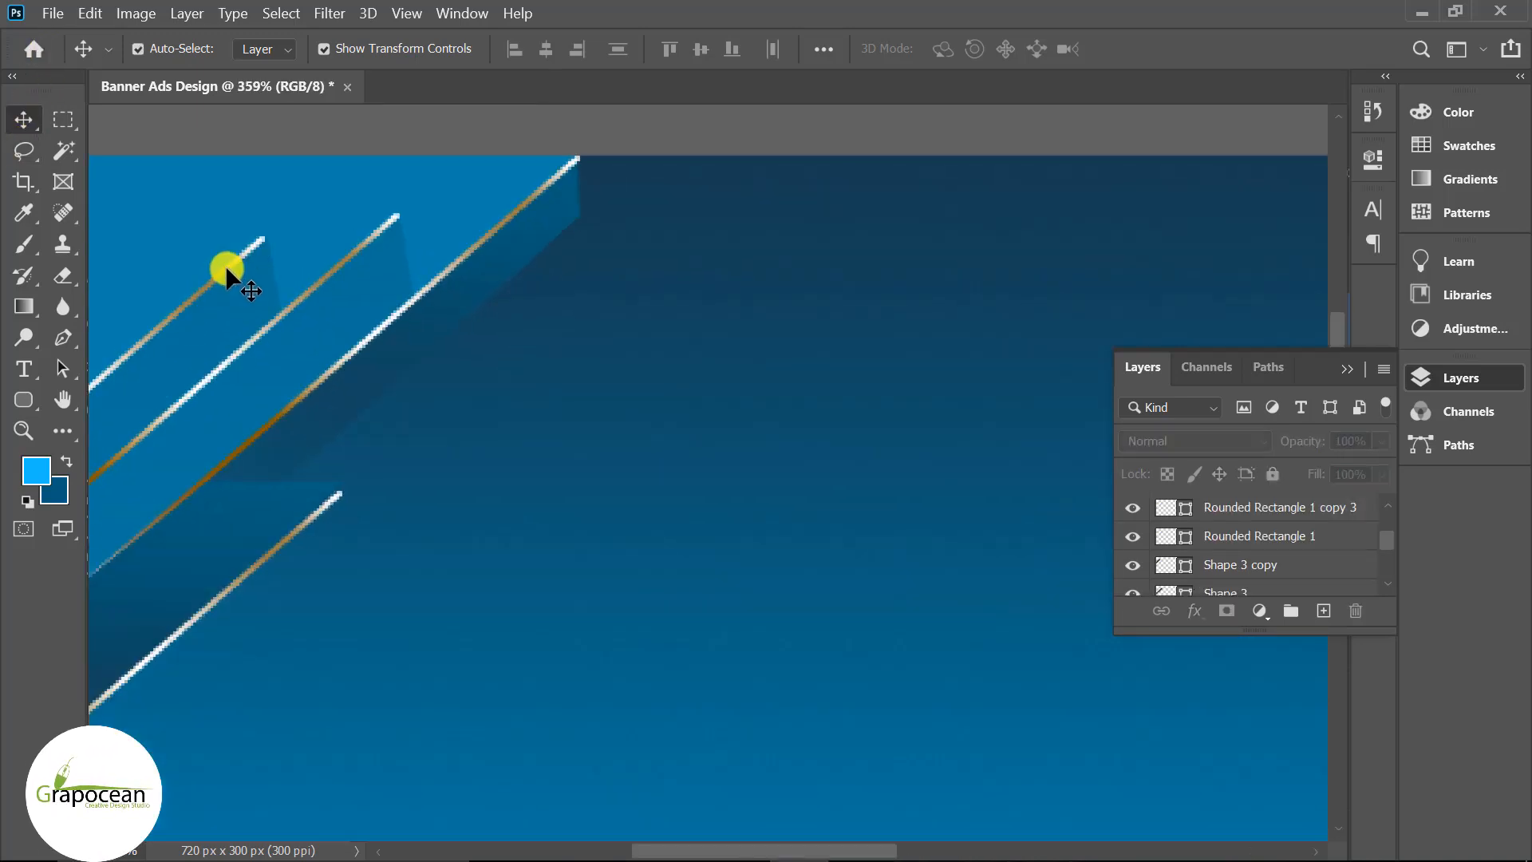
pyautogui.scroll(2, 1132, 523)
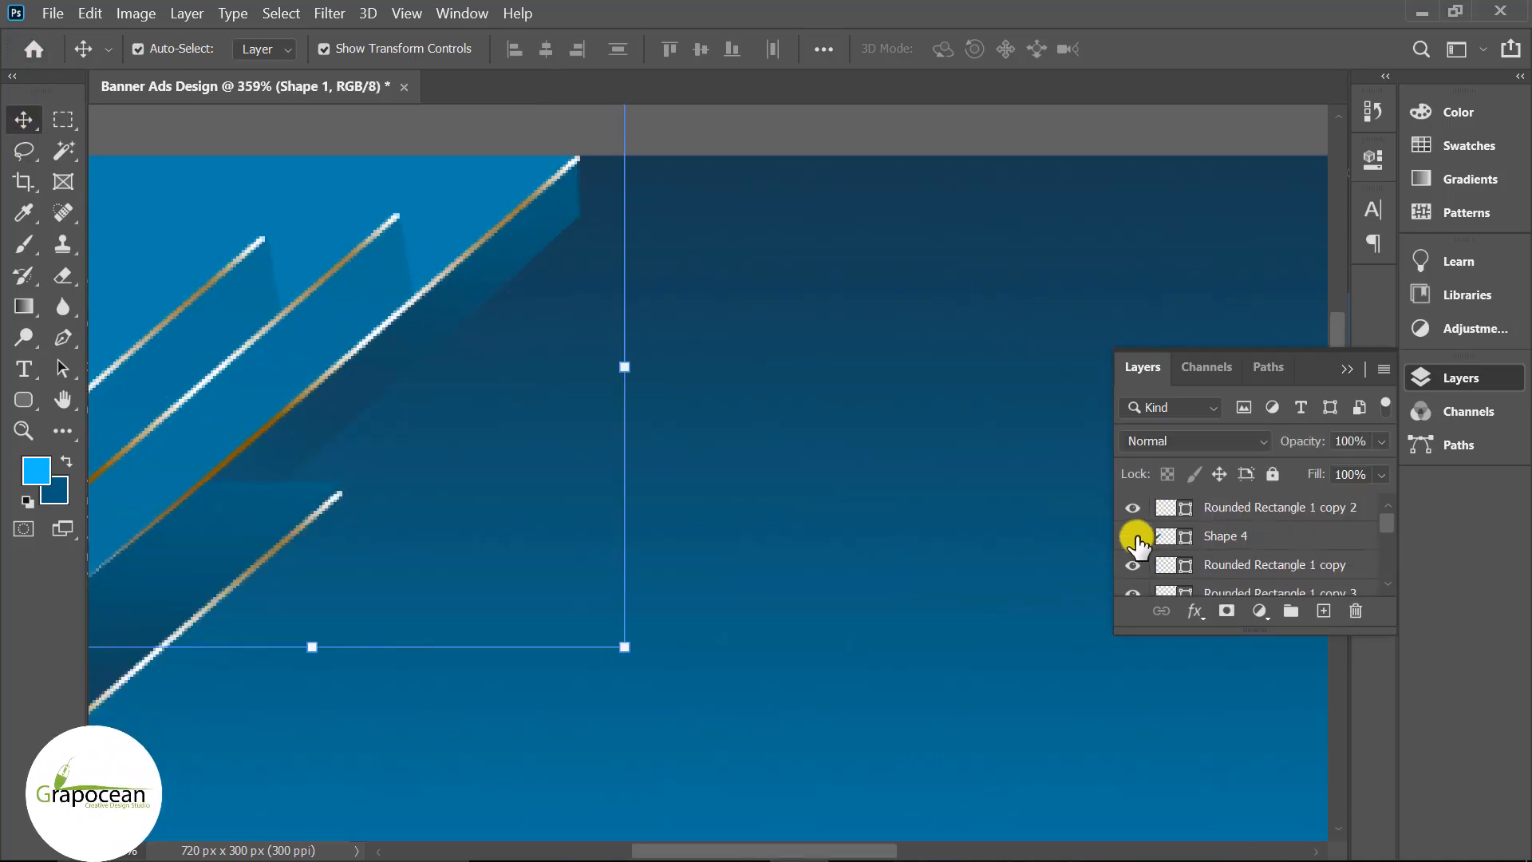
pyautogui.scroll(-1, 1135, 566)
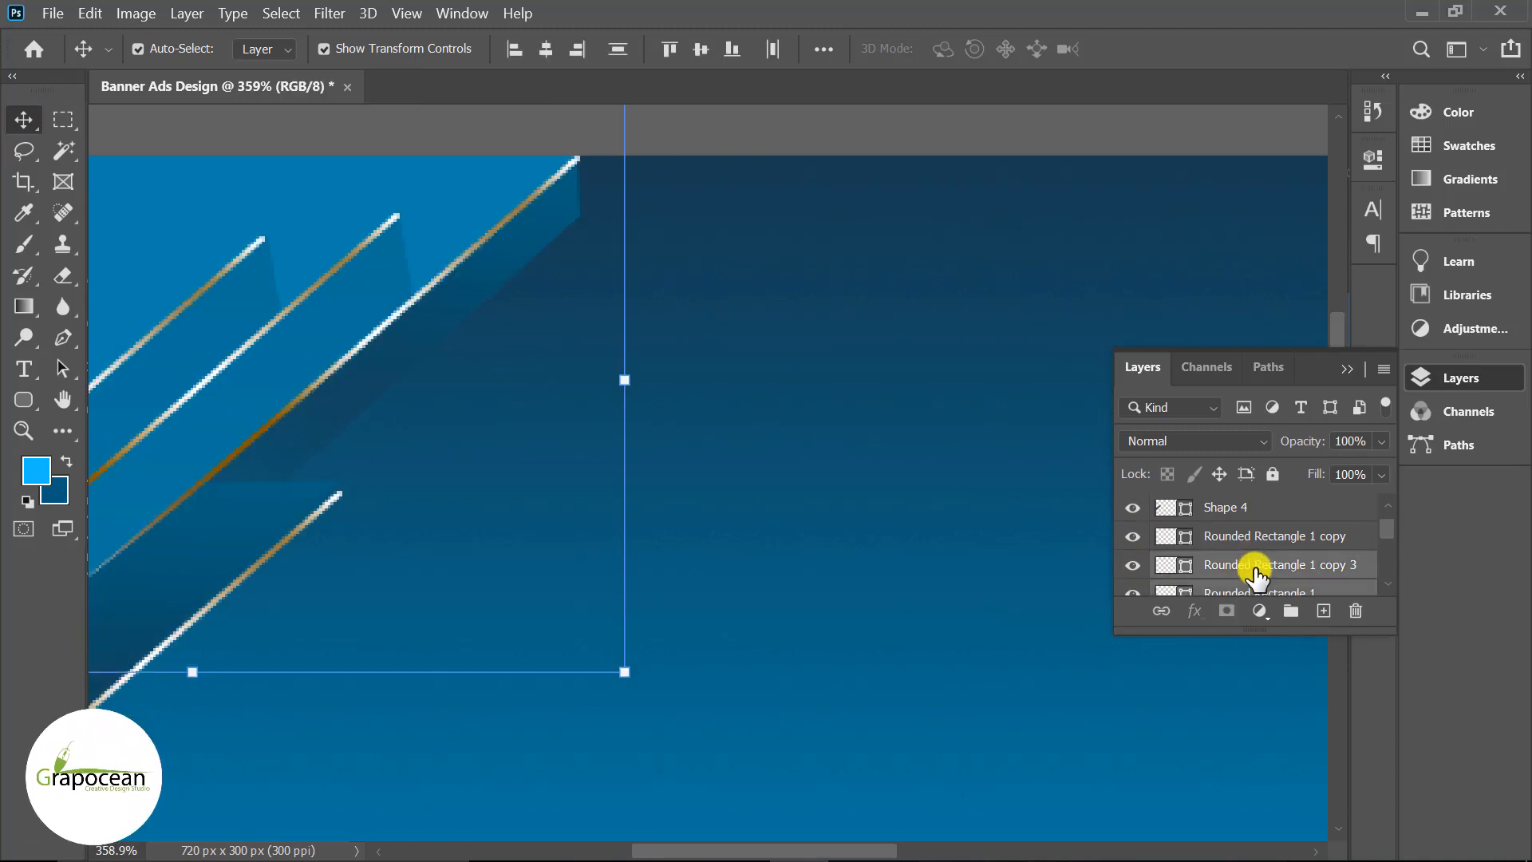
pyautogui.click(603, 383)
pyautogui.scroll(-4, 630, 720)
pyautogui.keyDown('ctrl'); pyautogui.click(481, 735); pyautogui.keyUp('ctrl')
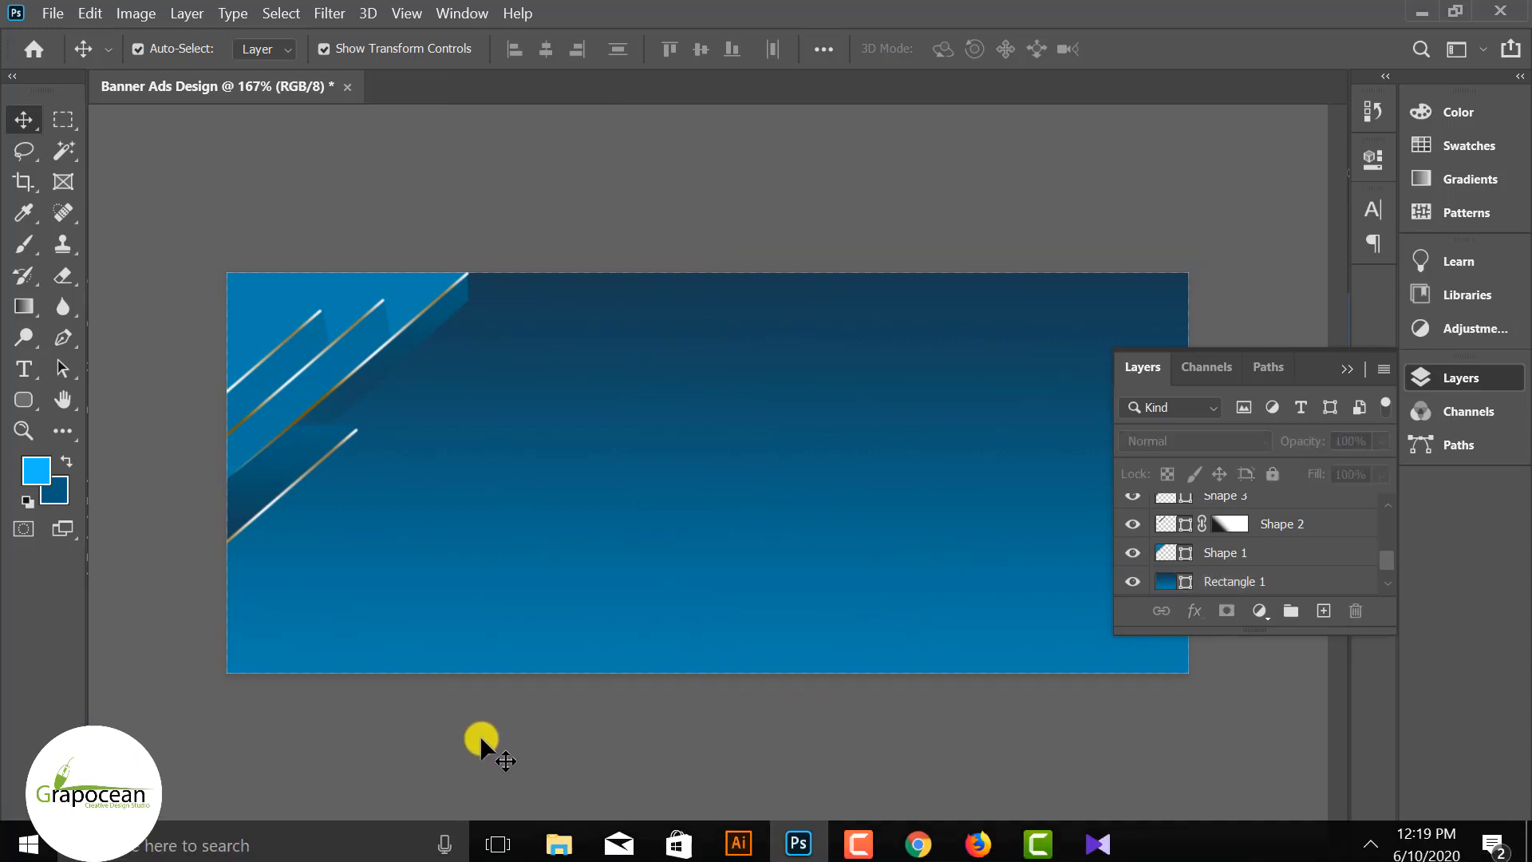
# - Duplicate the Shape 3 copy shading and move the copy left inside the corner triangle
pyautogui.scroll(2, 249, 375)
pyautogui.moveTo(250, 376); pyautogui.dragTo(314, 339)
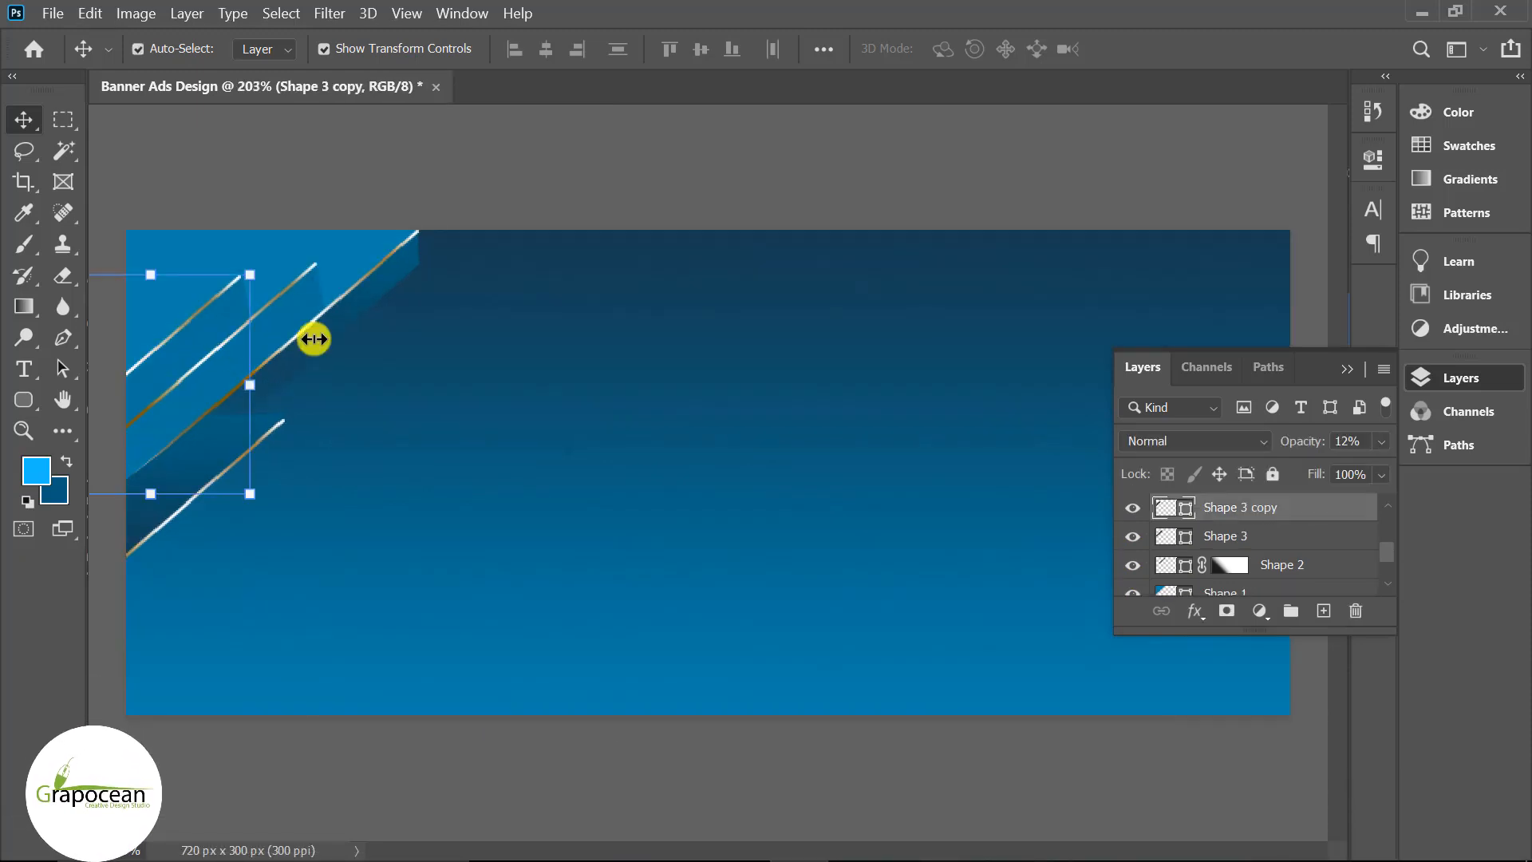
pyautogui.click(1131, 506)
pyautogui.click(1131, 506)
pyautogui.moveTo(201, 333); pyautogui.dragTo(136, 342)
pyautogui.click(395, 753)
pyautogui.hotkey('ctrl', '-')
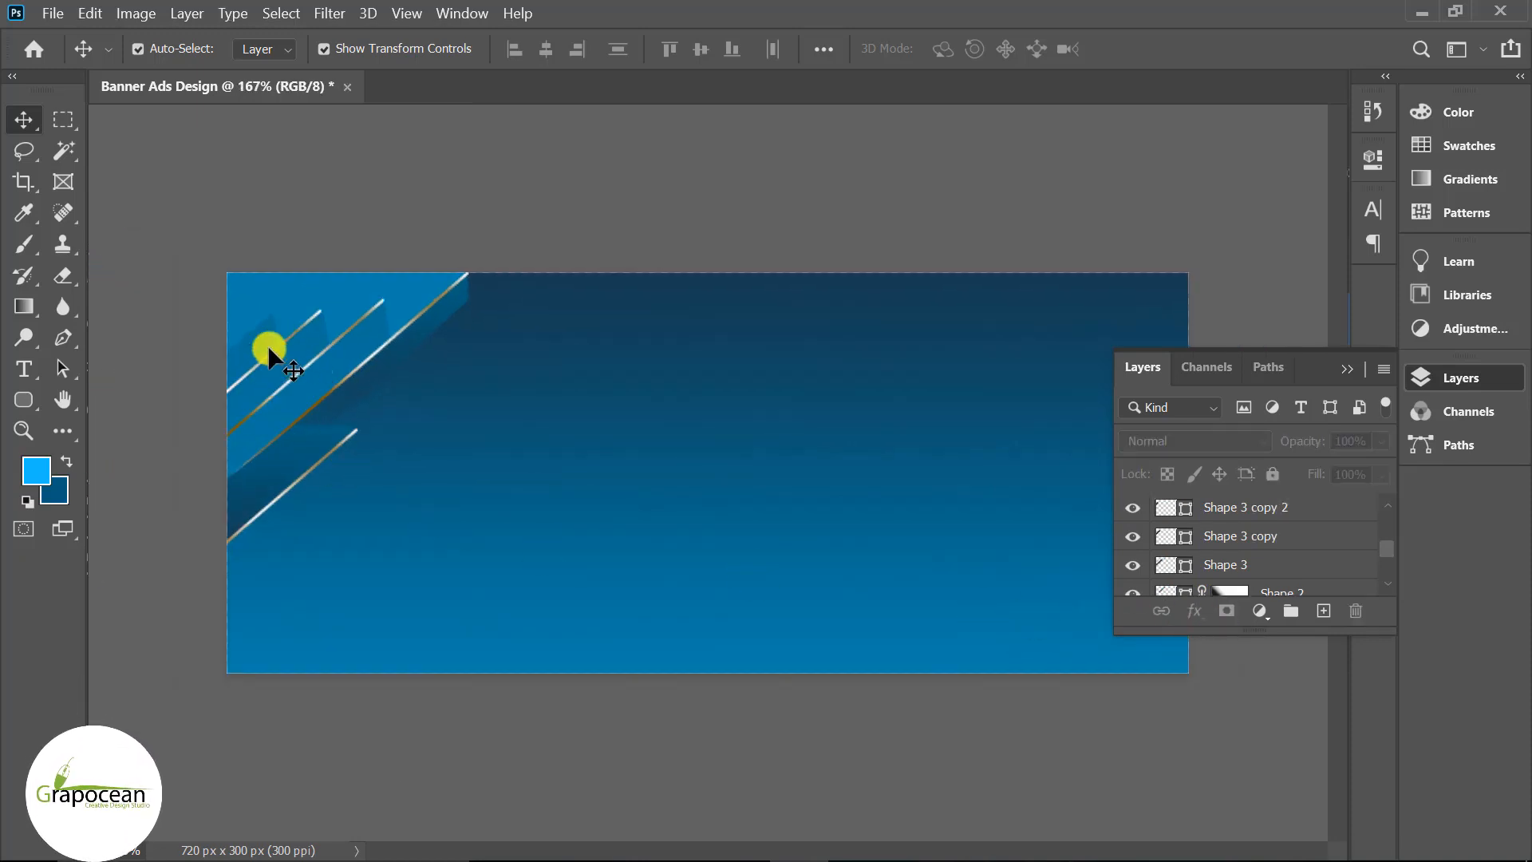
# - Hide and show the gold line layers one by one to find the layer of the innermost line
pyautogui.scroll(5, 269, 348)
pyautogui.moveTo(729, 851); pyautogui.dragTo(635, 852)
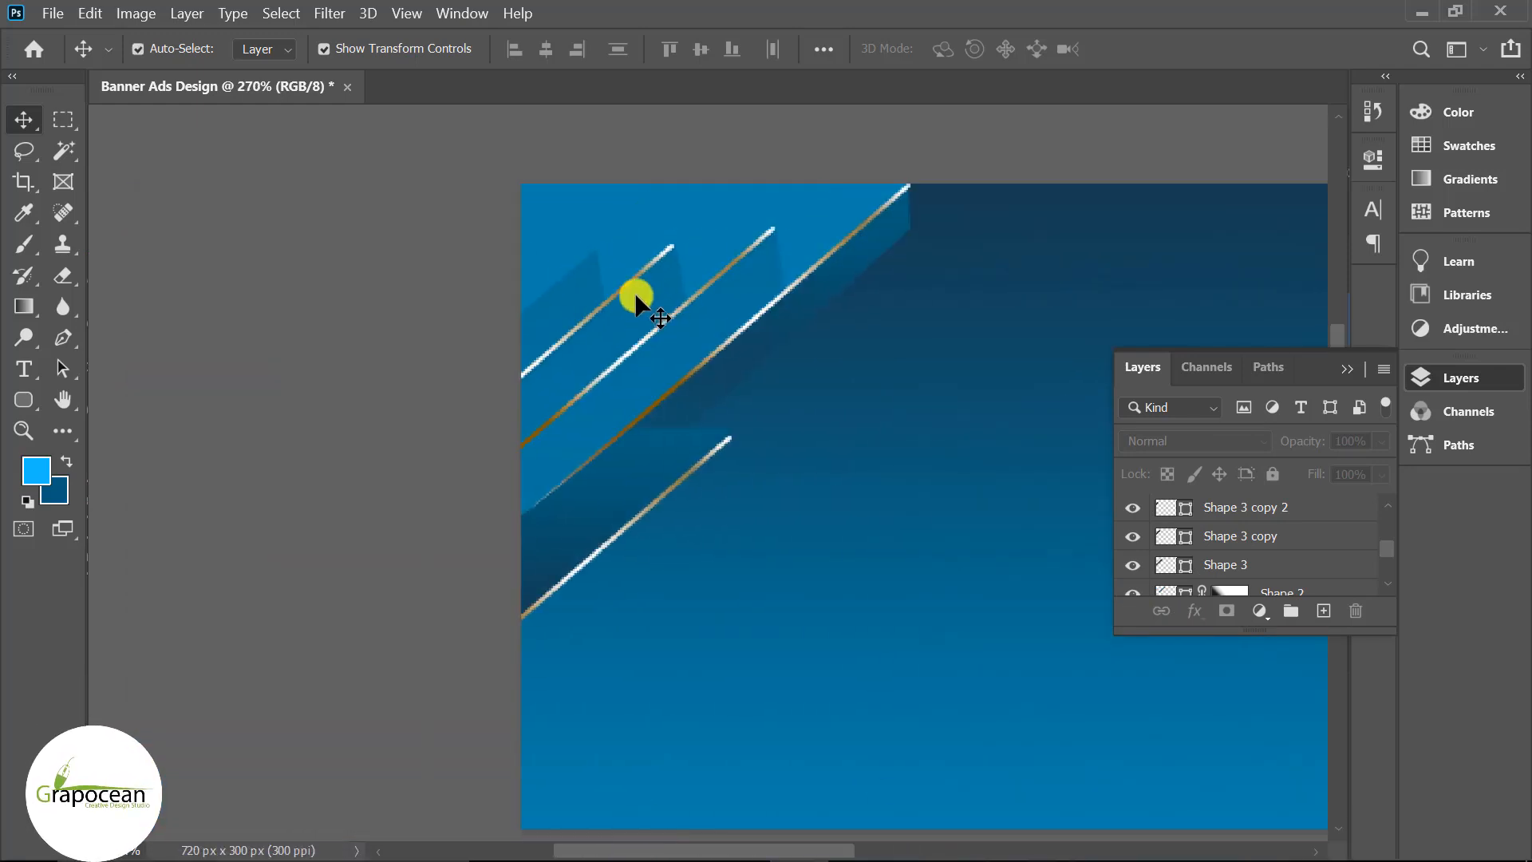
pyautogui.scroll(3, 636, 303)
pyautogui.hotkey('ctrl', 'v')
pyautogui.moveTo(639, 348)
pyautogui.mouseDown()
pyautogui.moveTo(590, 304)
pyautogui.moveTo(667, 338)
pyautogui.mouseUp()
pyautogui.click(649, 325)
pyautogui.scroll(2, 1210, 542)
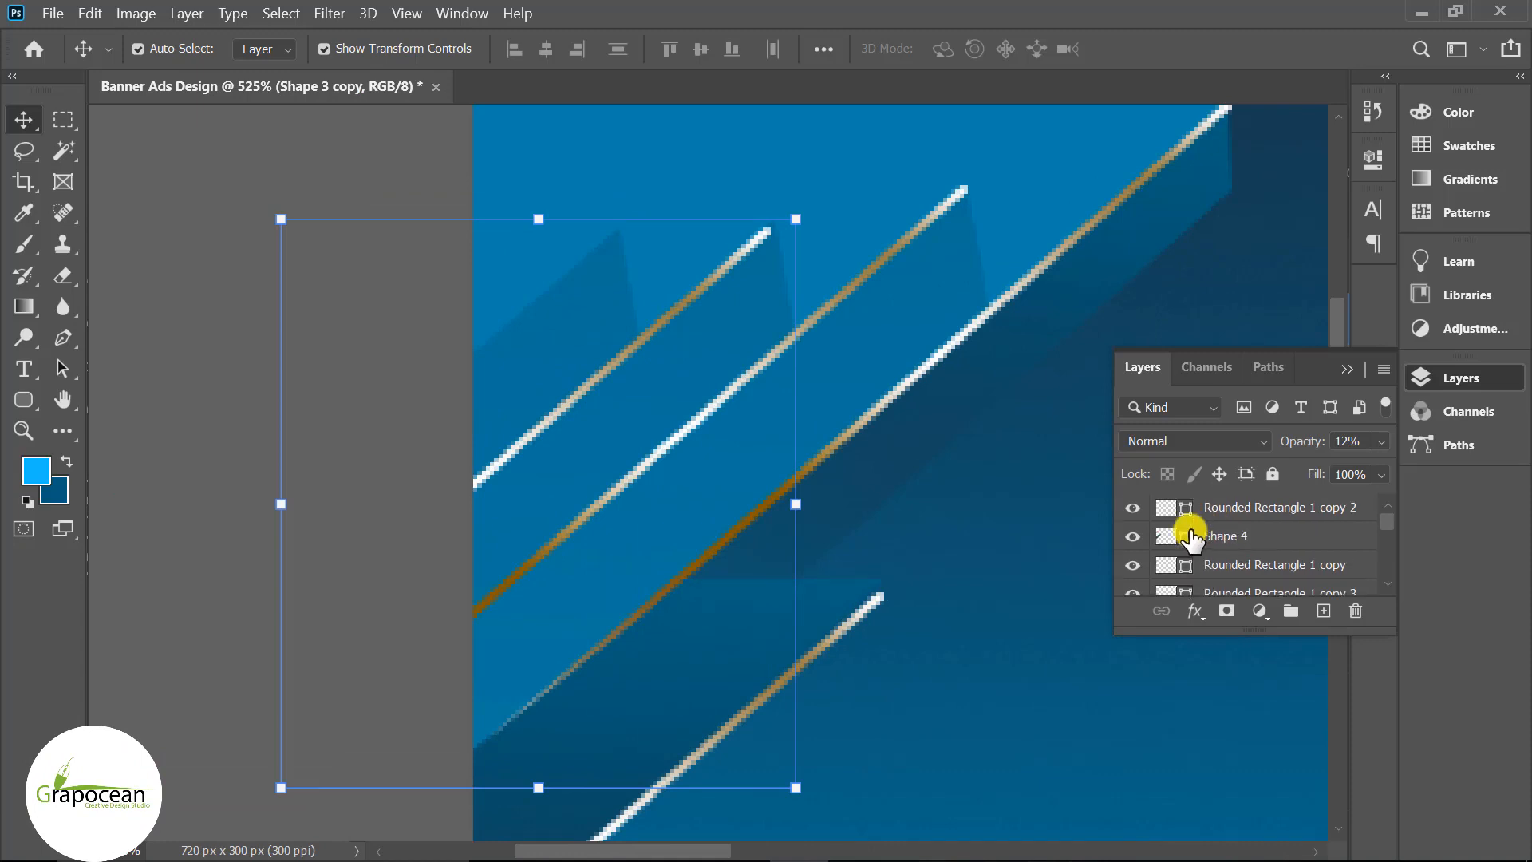
pyautogui.click(1132, 508)
pyautogui.click(1132, 508)
pyautogui.click(1134, 536)
pyautogui.click(1133, 565)
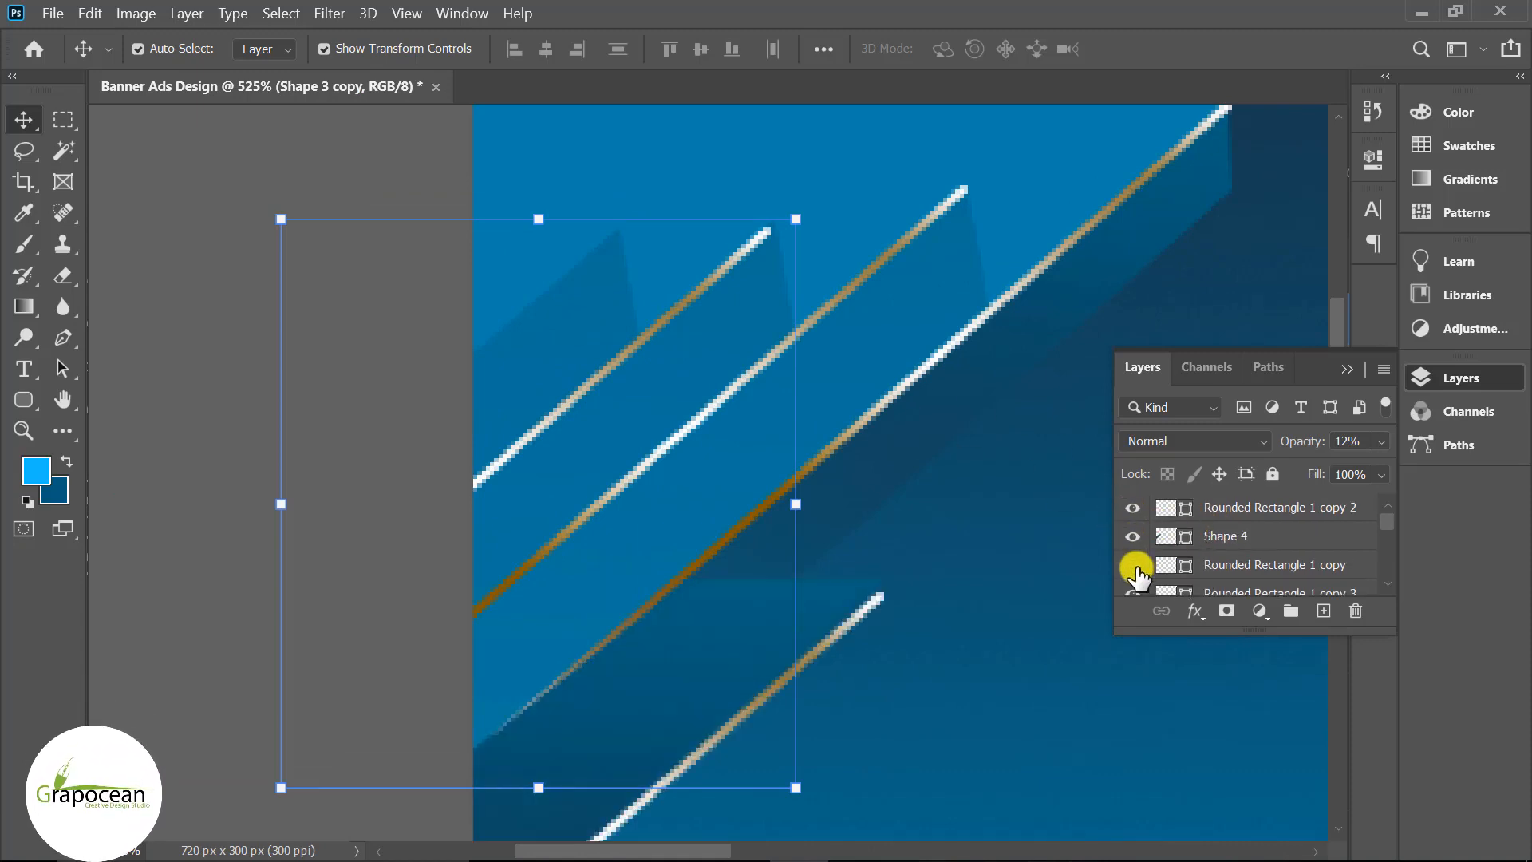
pyautogui.scroll(-1, 1136, 568)
pyautogui.click(1134, 567)
pyautogui.click(1134, 568)
pyautogui.click(1133, 540)
pyautogui.click(1132, 541)
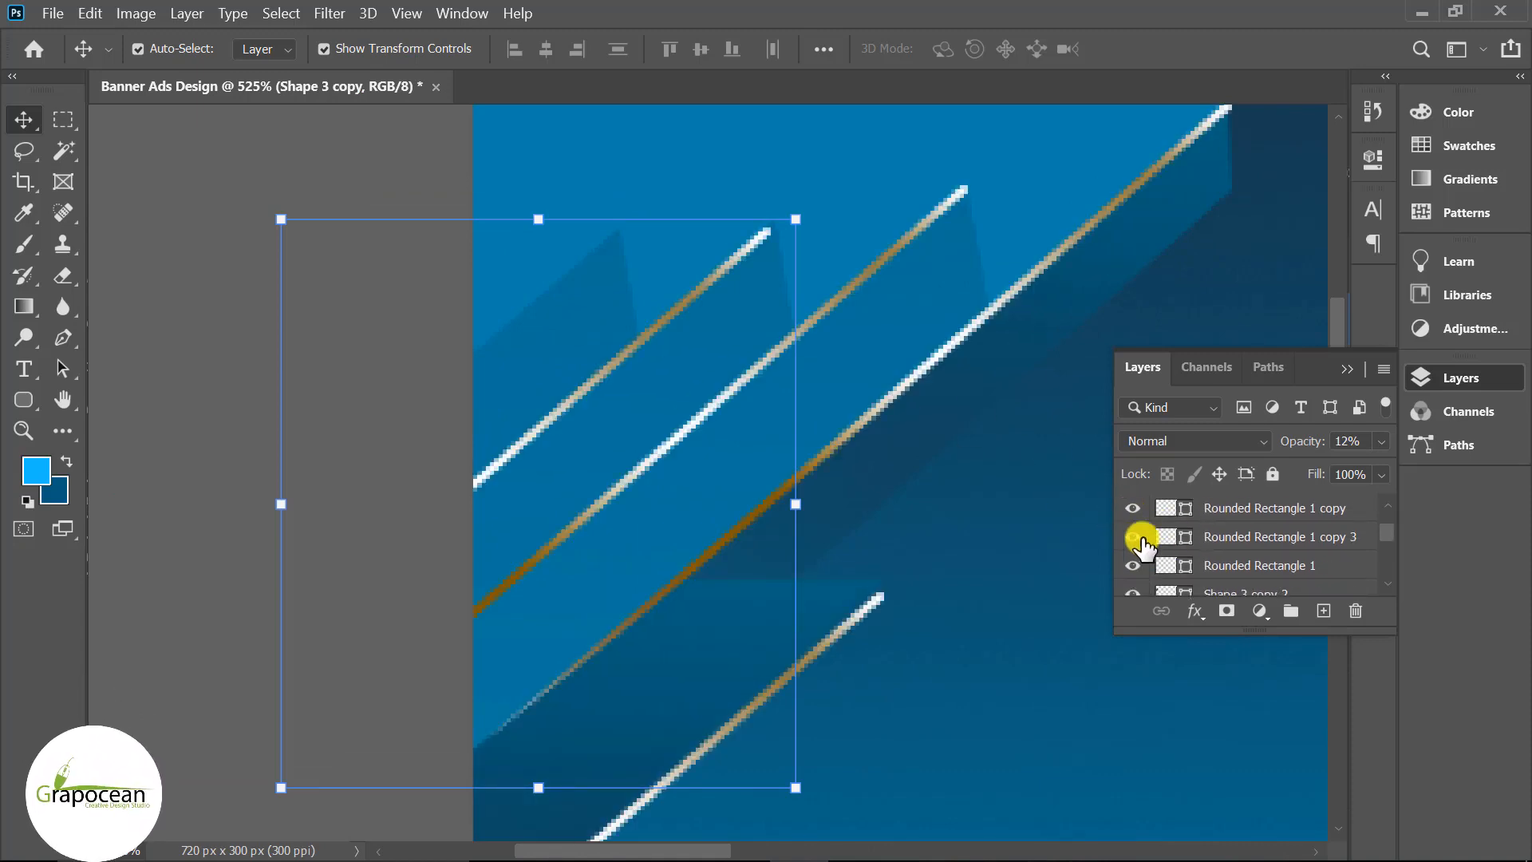
# - Duplicate the Rounded Rectangle 1 copy 3 gold line and move the copy left onto the edge of the Shape 3 copy 2 shading
pyautogui.click(1221, 538)
pyautogui.moveTo(661, 319); pyautogui.dragTo(511, 324)
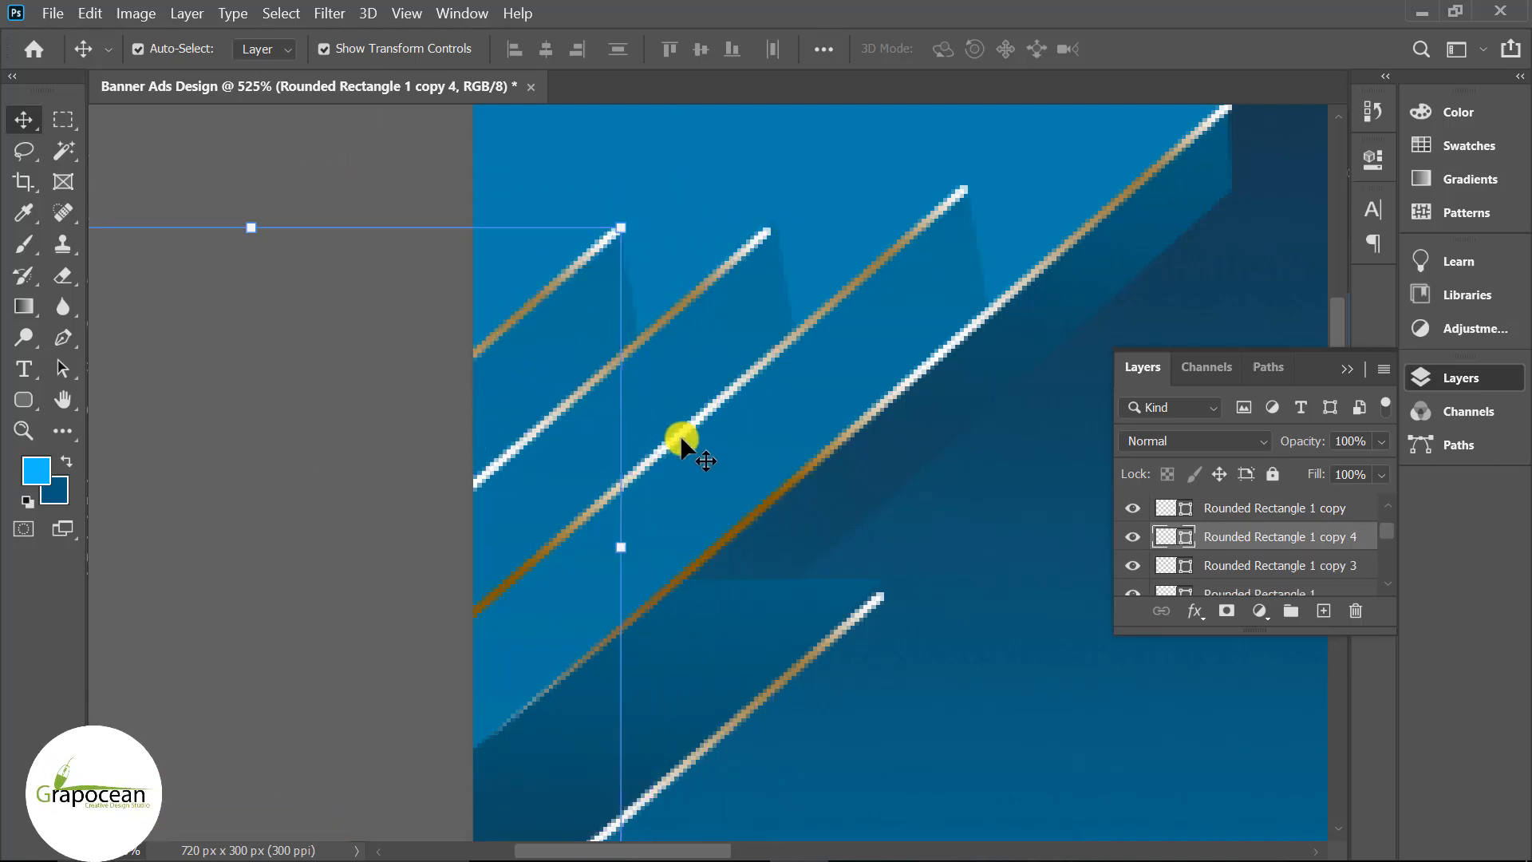
pyautogui.click(211, 169)
pyautogui.scroll(-8, 654, 444)
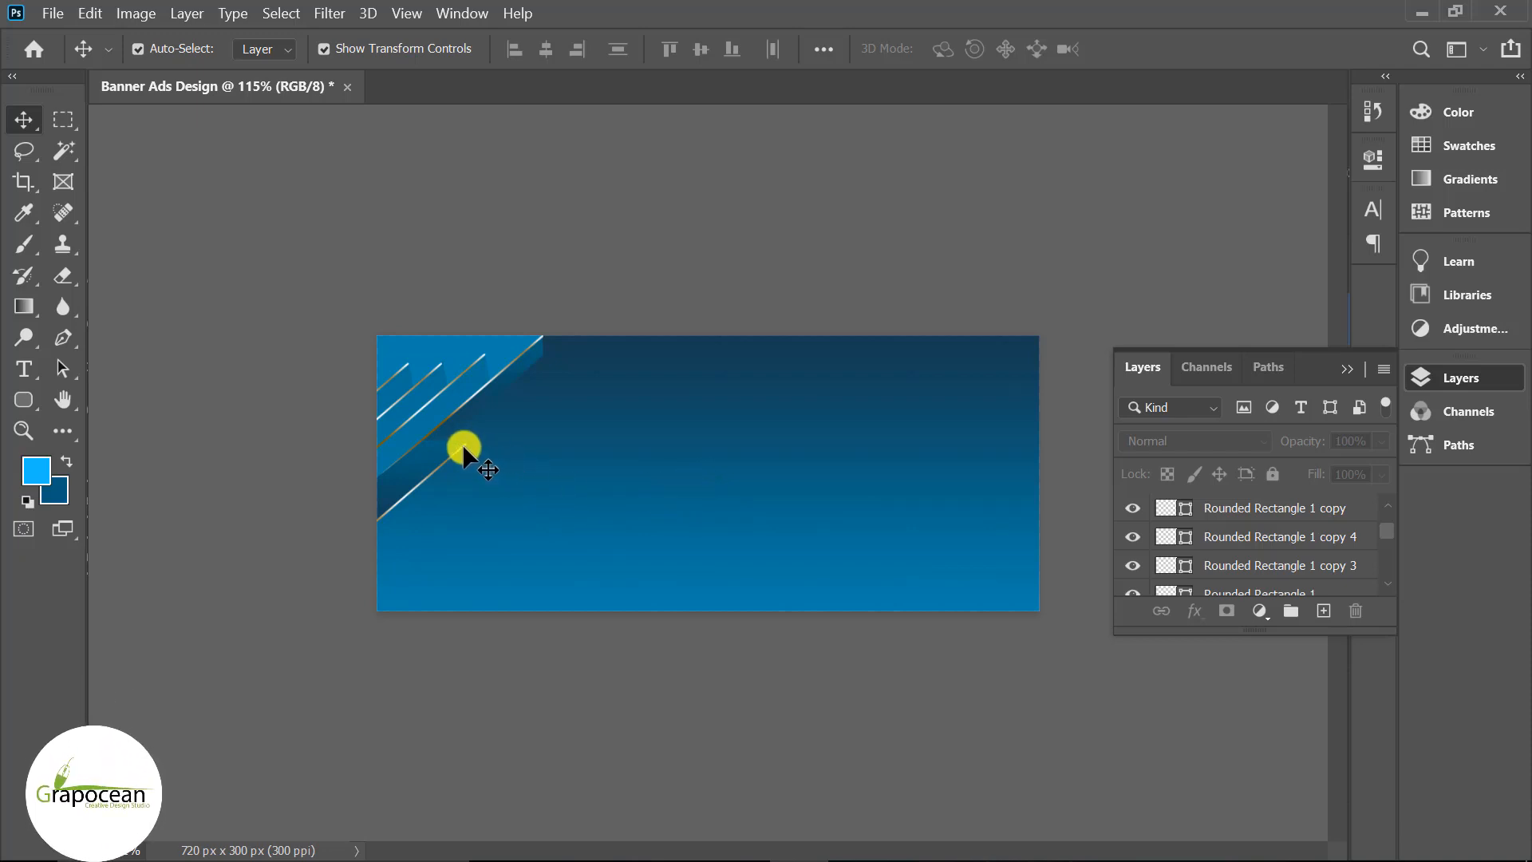
# - Draw a closed four-point Pen shape about 212 x 199 px in the banner's lower-left corner, starting at the lower gold line's upper end
pyautogui.click(61, 351)
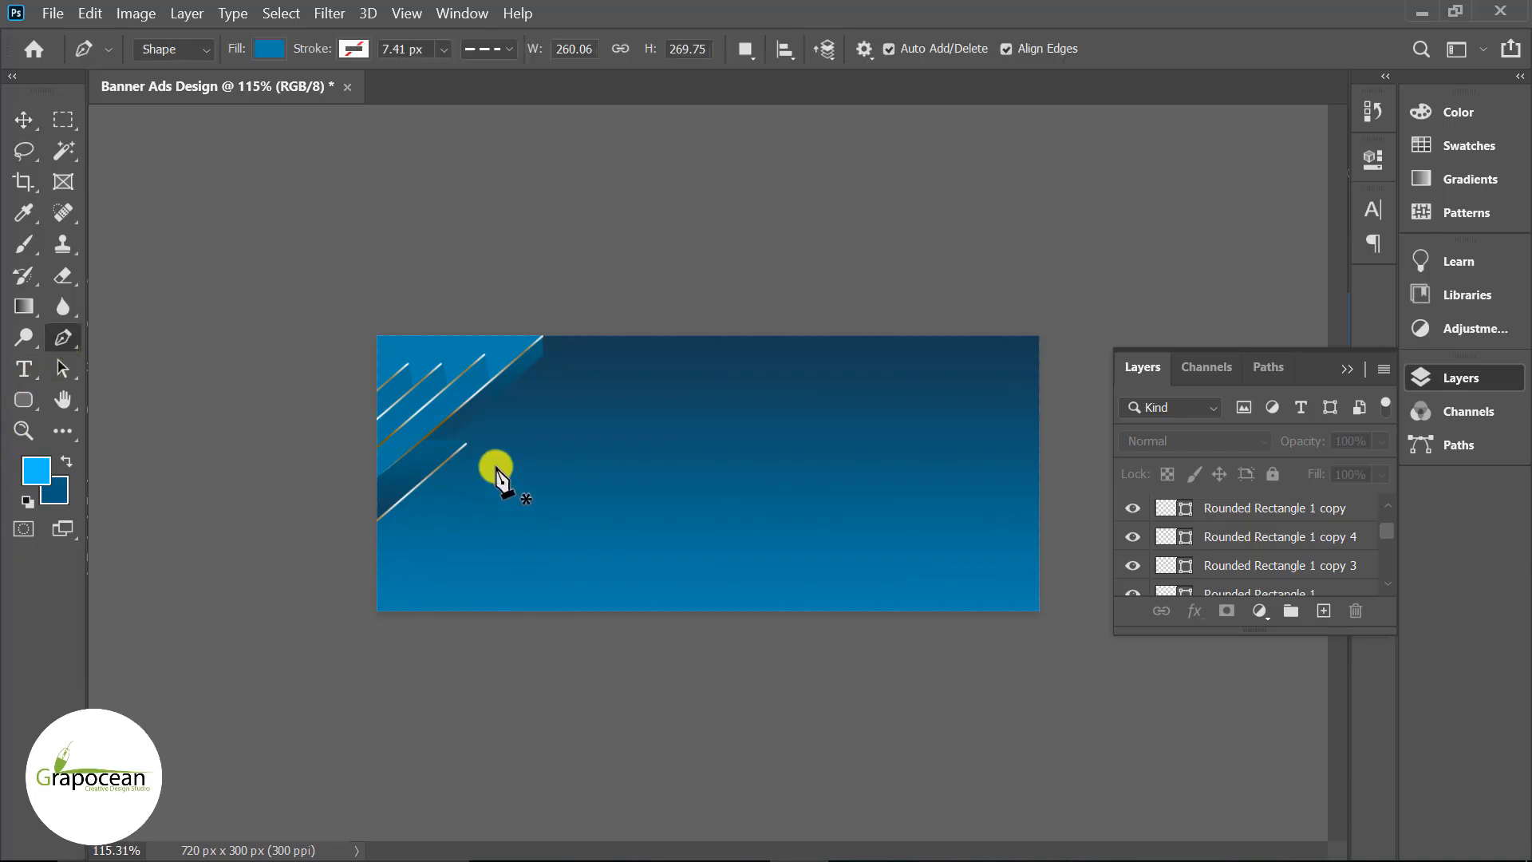
pyautogui.click(466, 442)
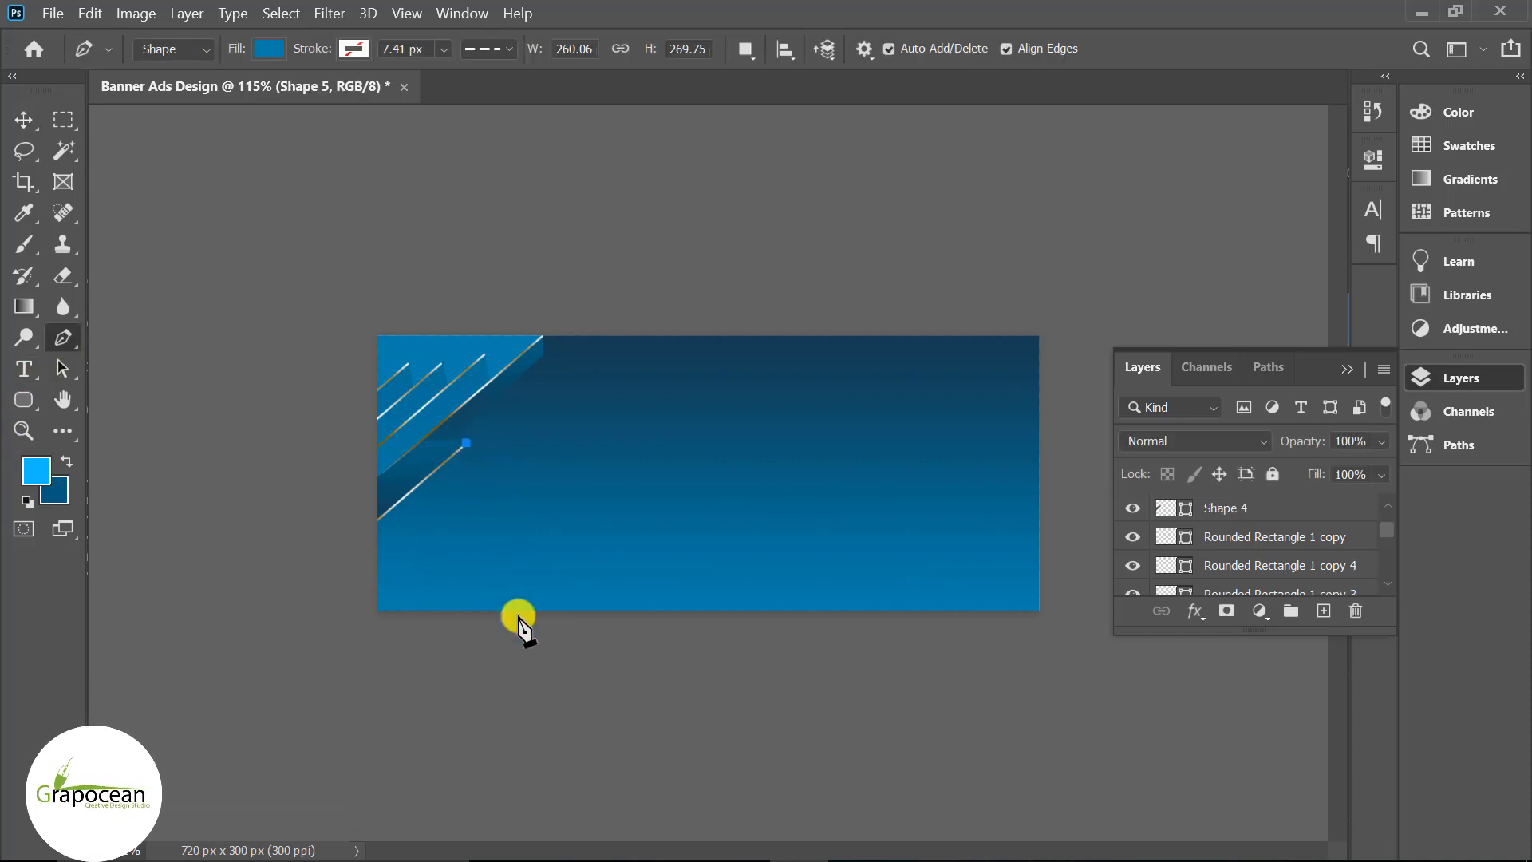
pyautogui.click(557, 626)
pyautogui.click(362, 619)
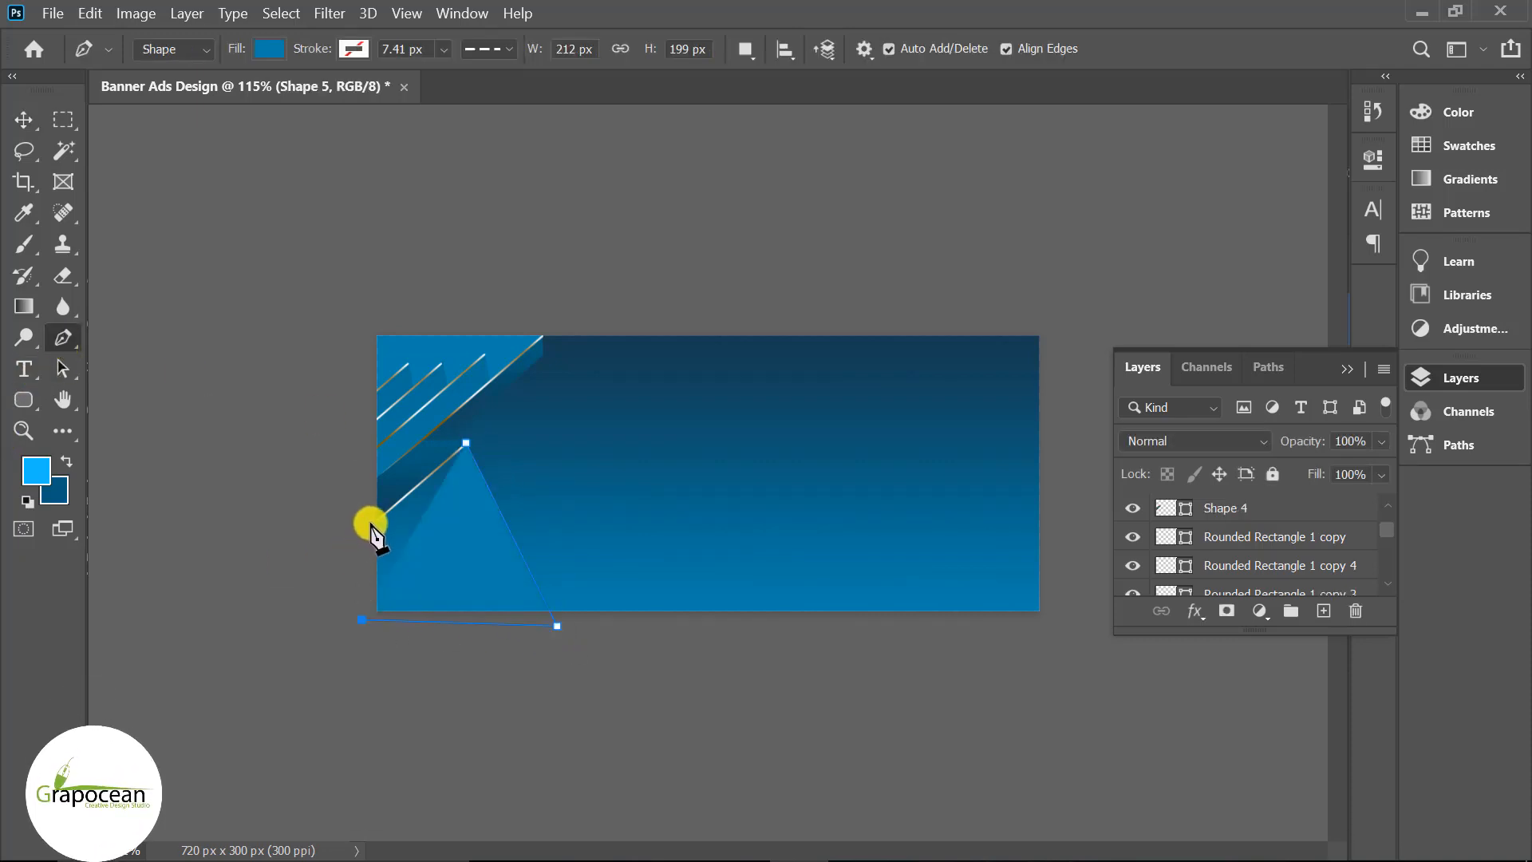
pyautogui.click(466, 444)
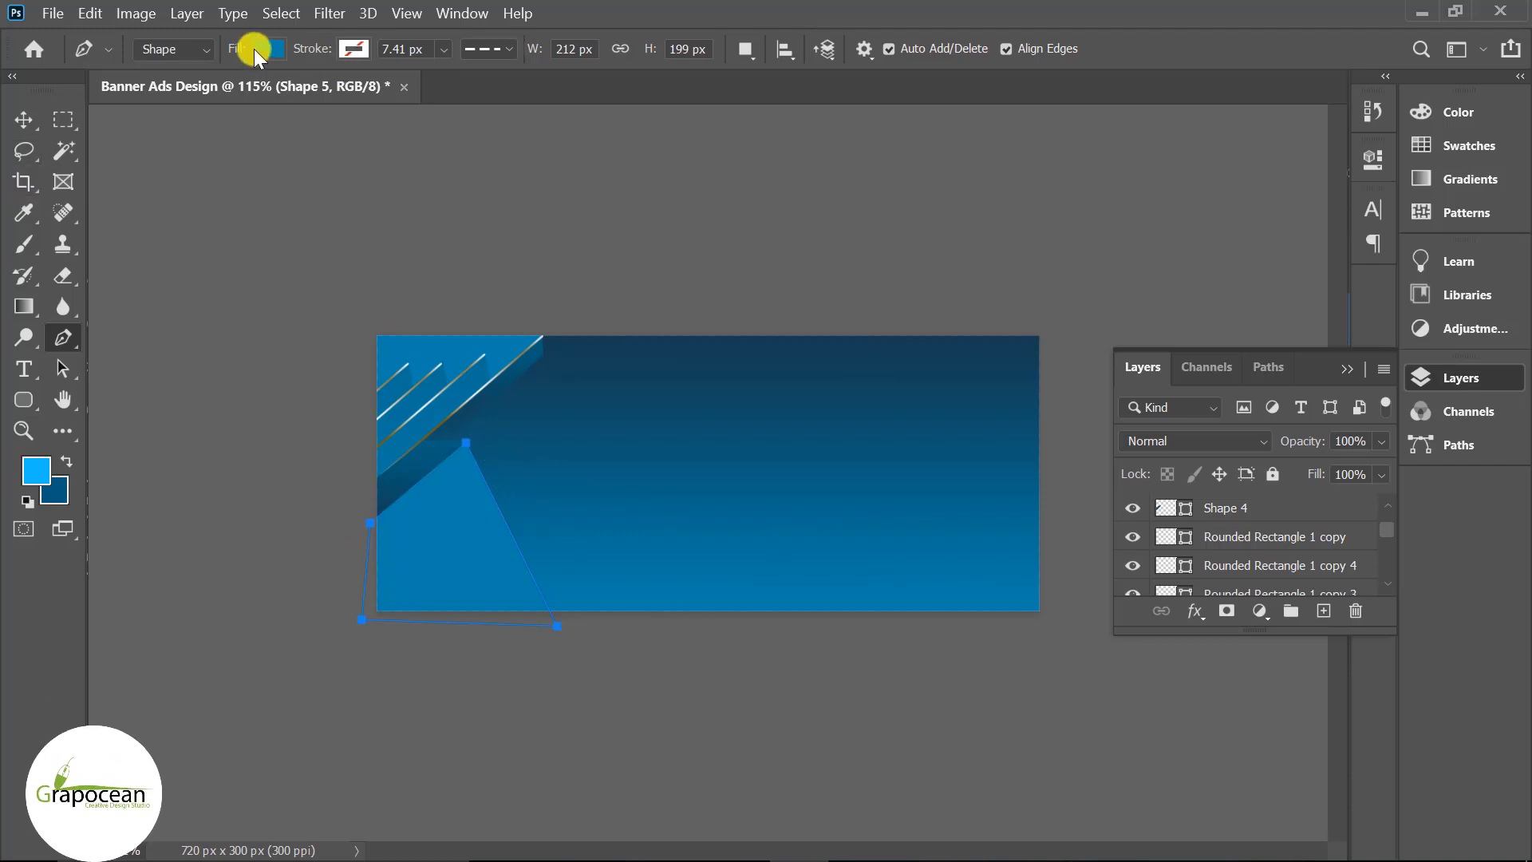
# - Fill the new lower-left shape with the saved dark-blue-to-blue gradient, keeping it linear
pyautogui.click(263, 50)
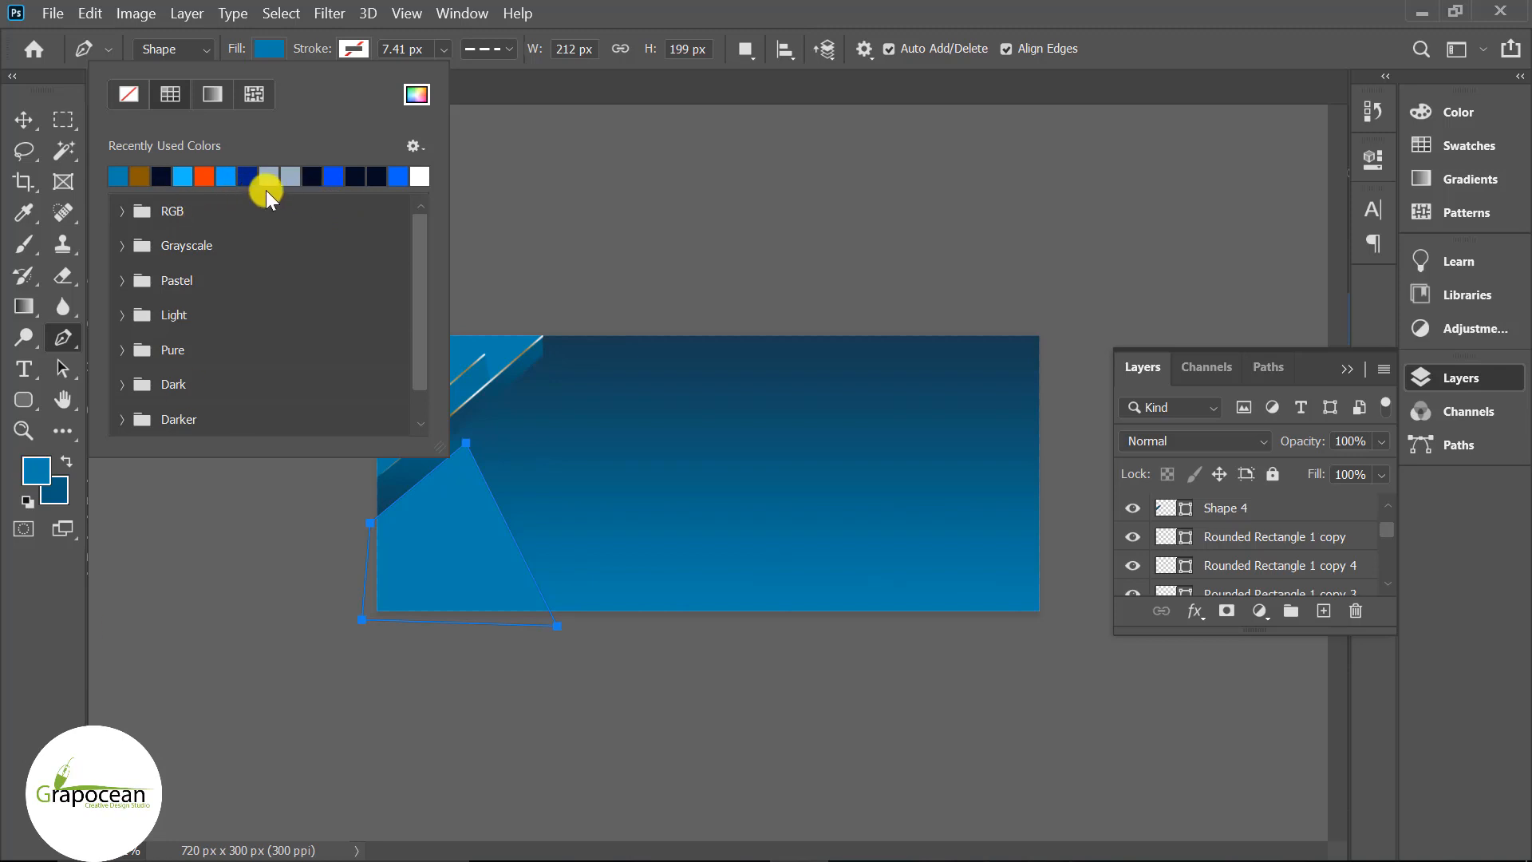
pyautogui.click(265, 45)
pyautogui.click(265, 45)
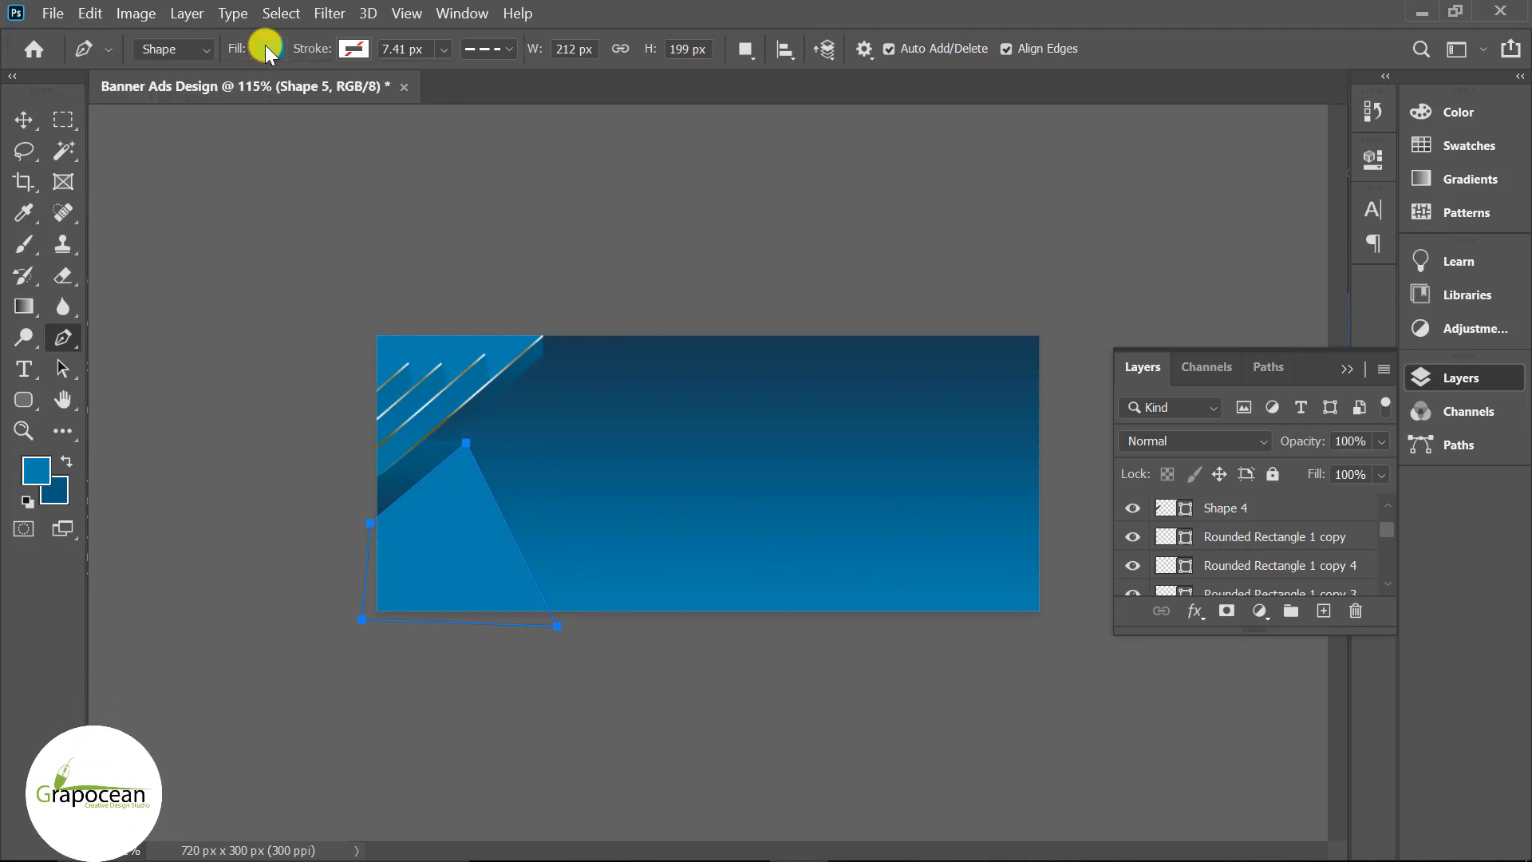
pyautogui.click(265, 45)
pyautogui.click(213, 94)
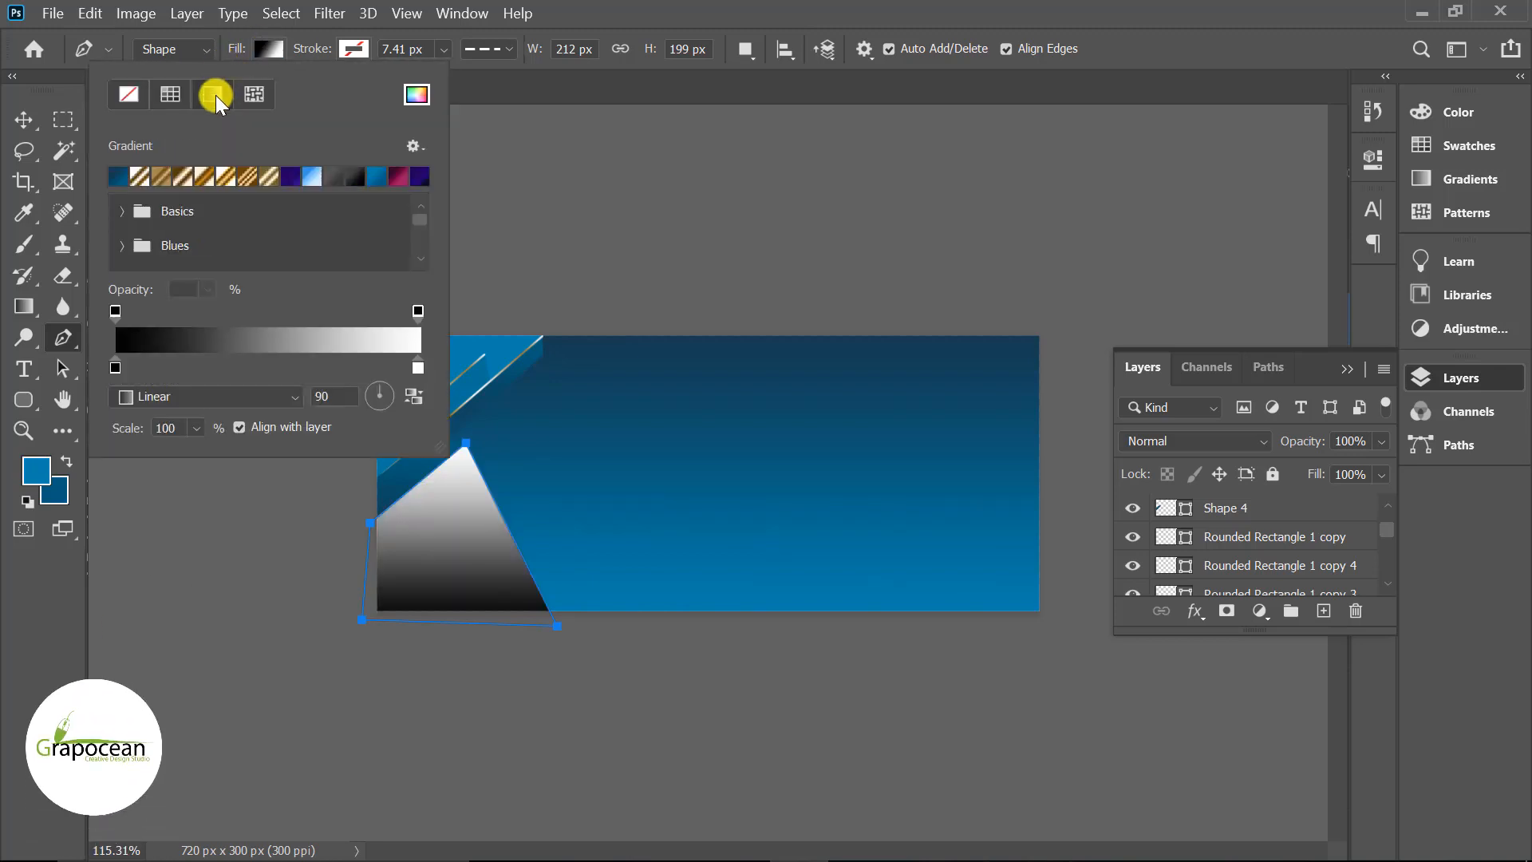
pyautogui.click(121, 175)
pyautogui.click(62, 616)
pyautogui.click(23, 119)
pyautogui.click(407, 700)
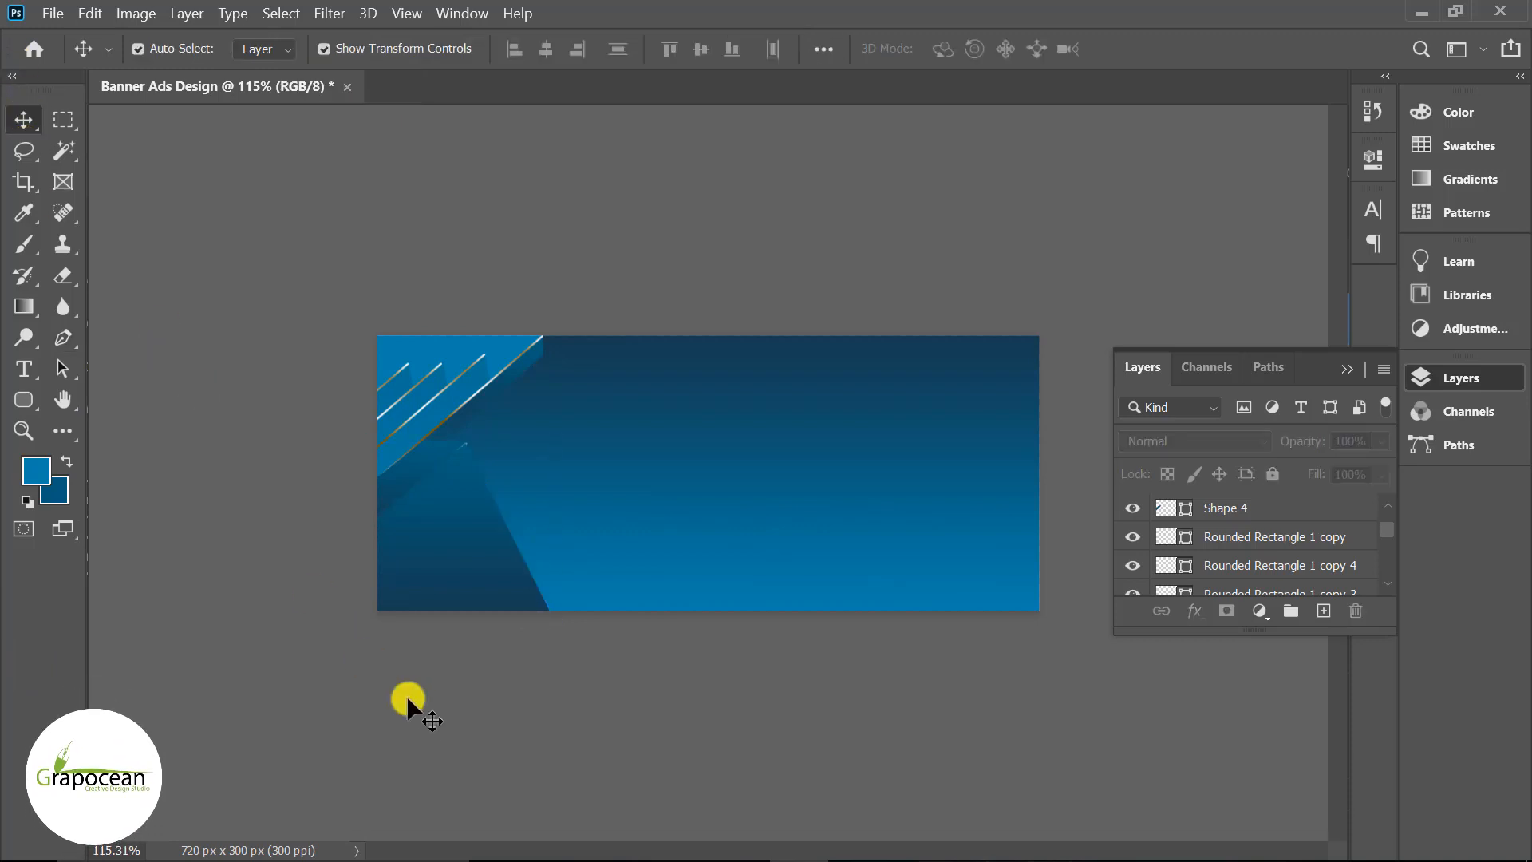
# - Lower the opacity of Shape 5 and restack it below Shape 1, directly above Rectangle 1
pyautogui.click(465, 573)
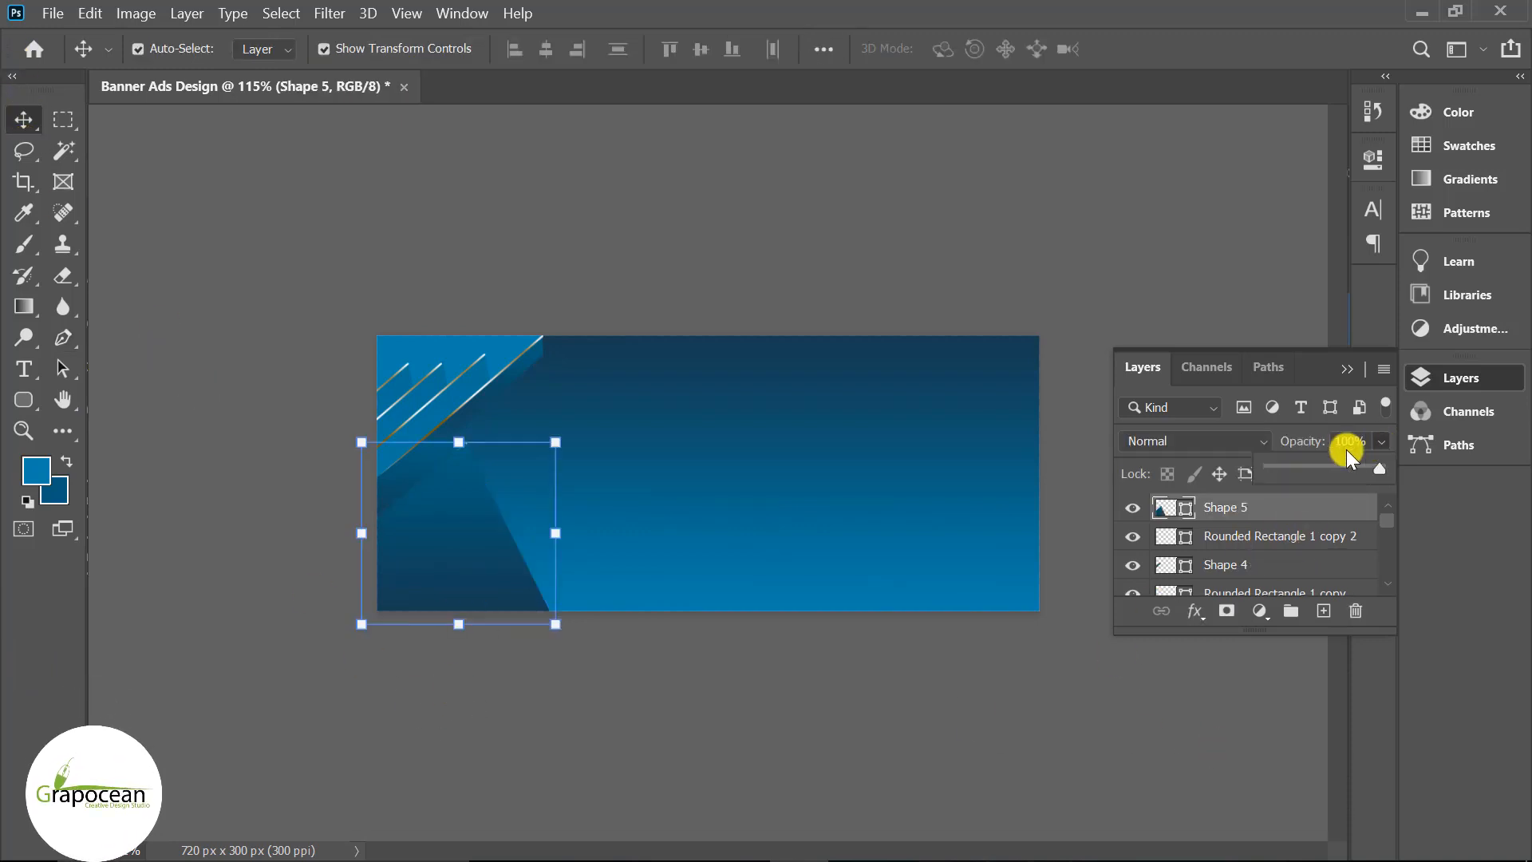
pyautogui.moveTo(1347, 448); pyautogui.dragTo(1231, 530)
pyautogui.click(531, 636)
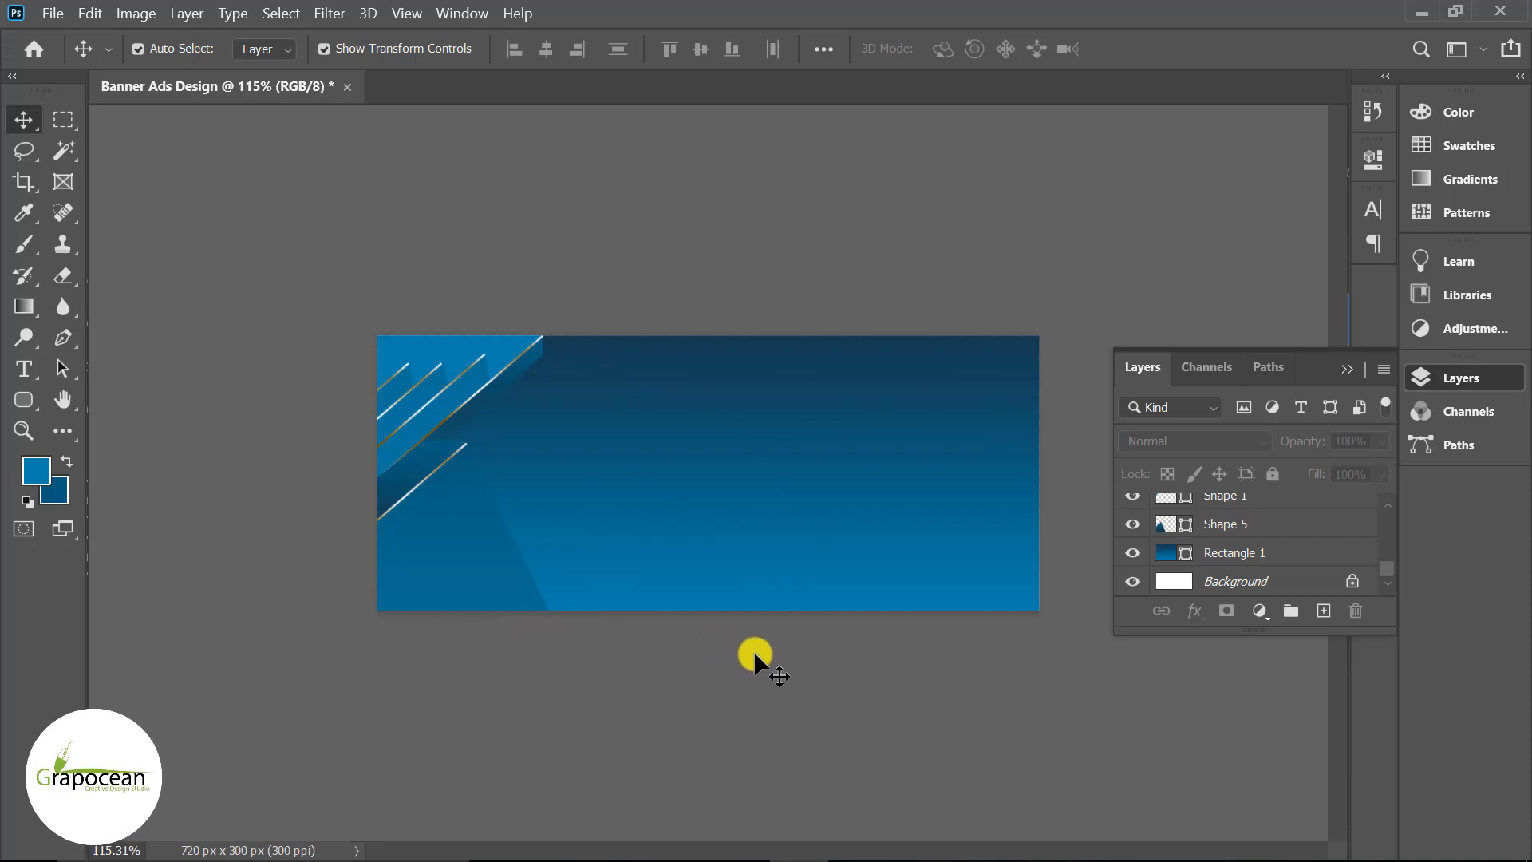
# - Group all the shape, shading and gold line layers above Rectangle 1, and duplicate the group
pyautogui.moveTo(478, 656); pyautogui.dragTo(347, 296)
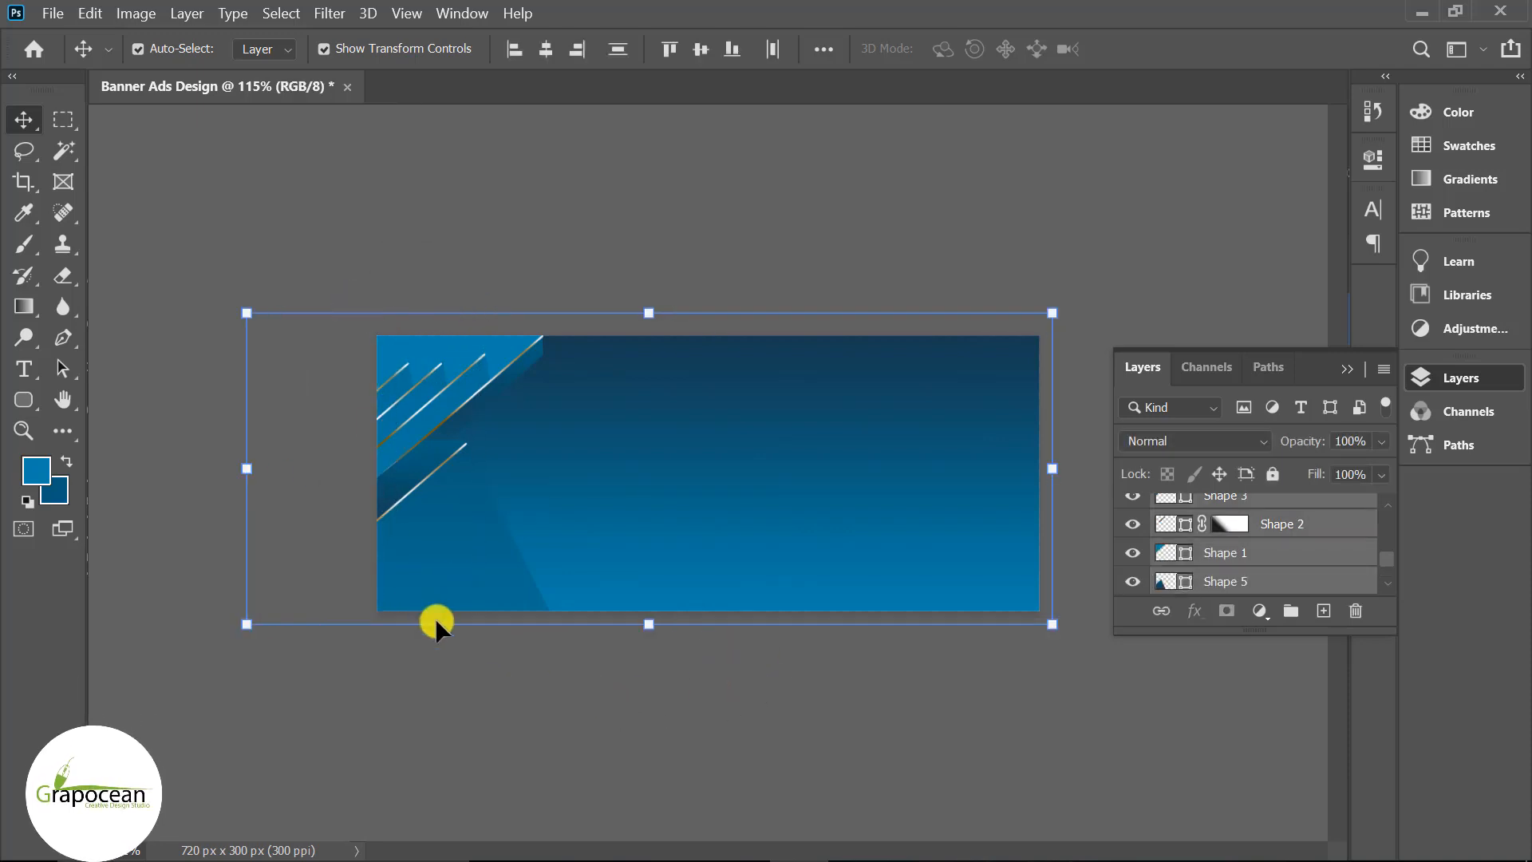
pyautogui.scroll(-2, 1241, 557)
pyautogui.keyDown('ctrl'); pyautogui.click(1263, 558); pyautogui.keyUp('ctrl')
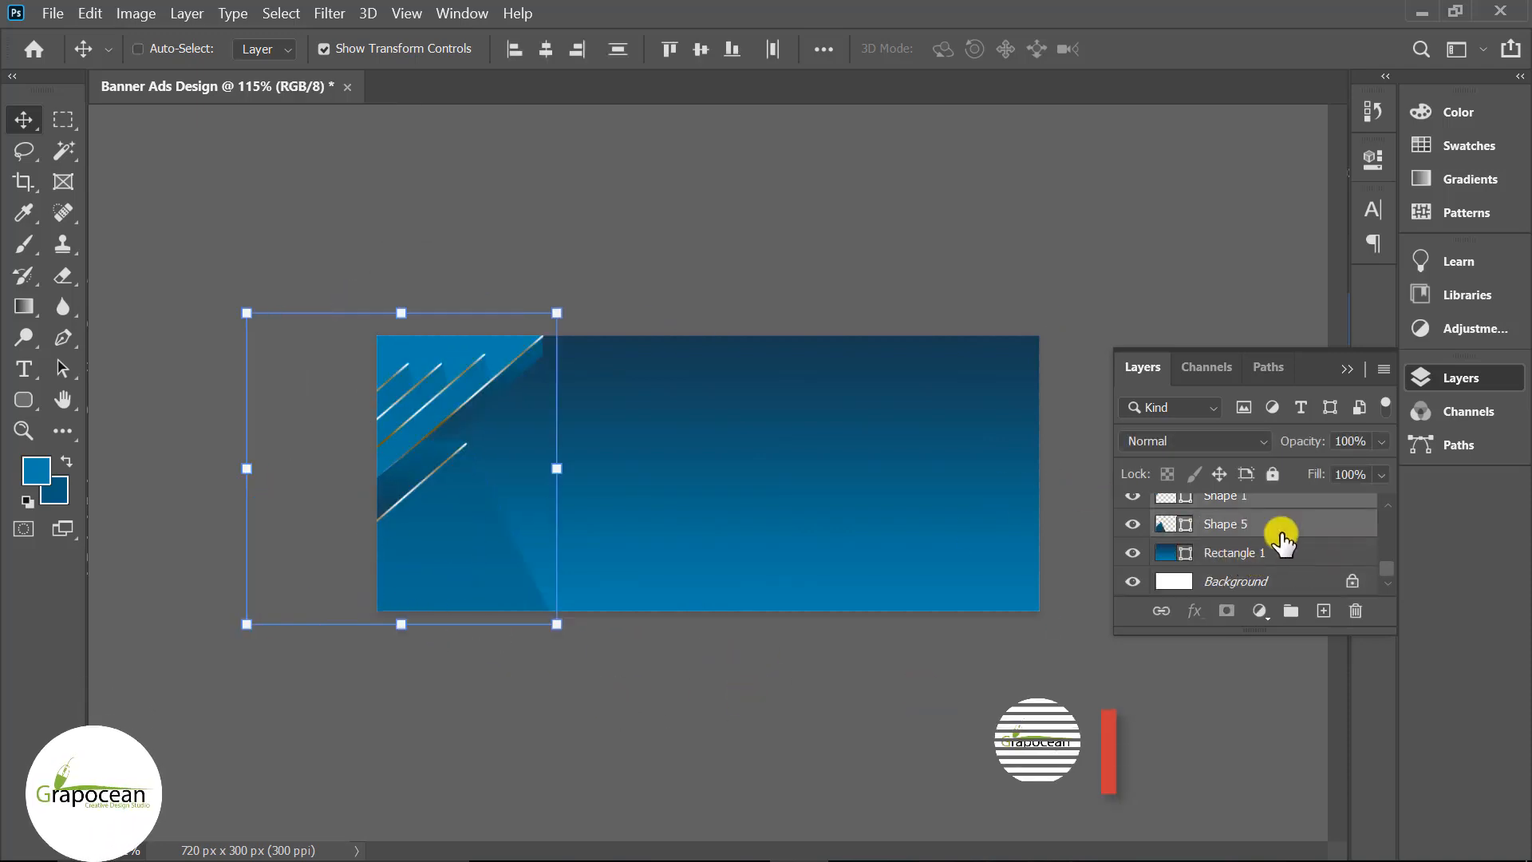
pyautogui.hotkey('ctrl', 'g')
pyautogui.moveTo(1243, 522); pyautogui.dragTo(1322, 611)
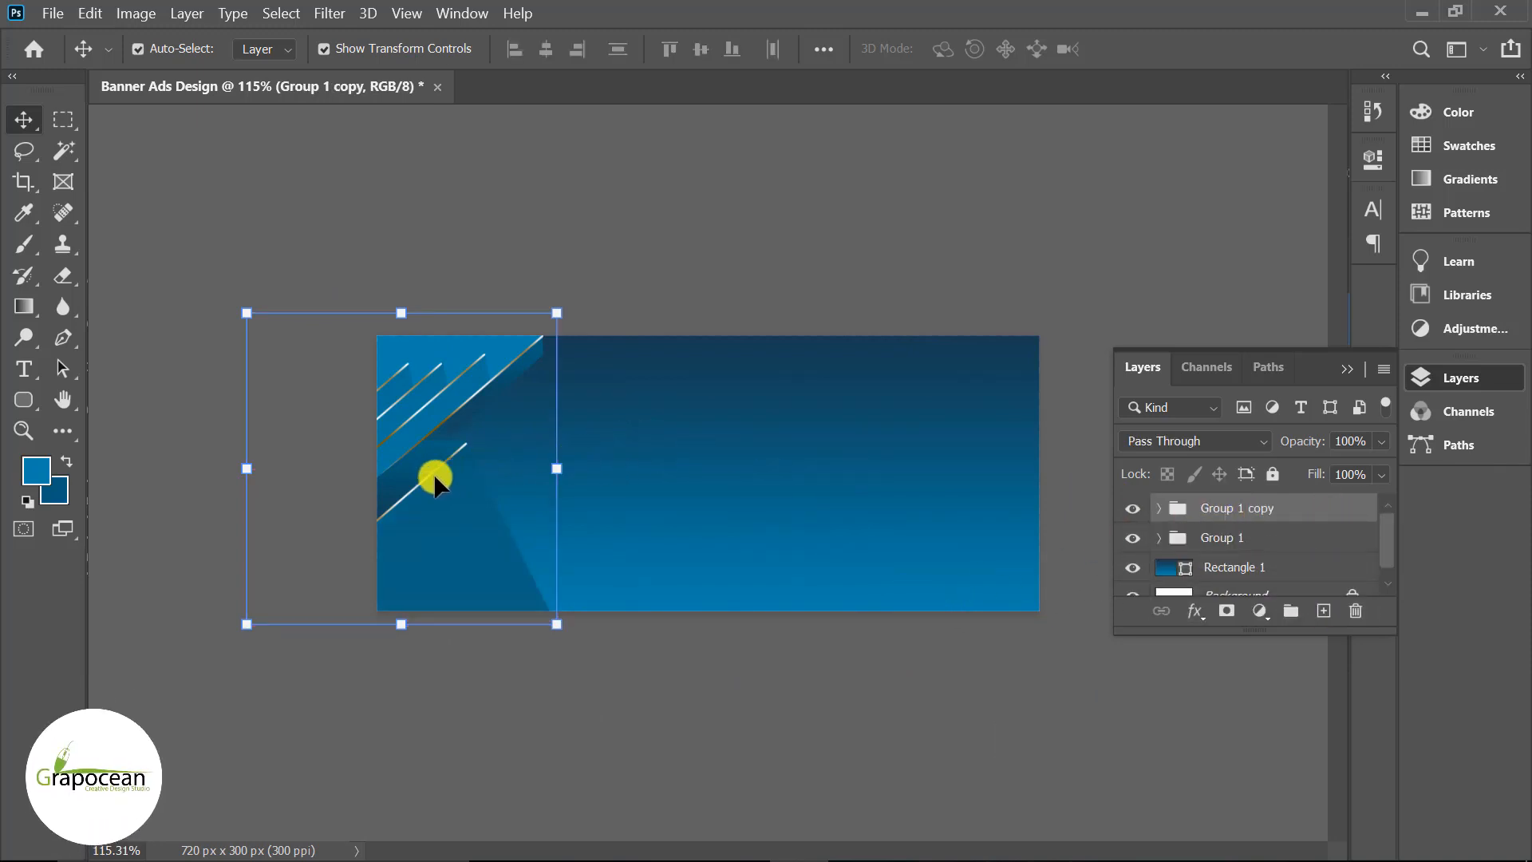
# - Set auto-selection to Group and move the duplicated group over to the banner's right side
pyautogui.moveTo(427, 470); pyautogui.dragTo(619, 469)
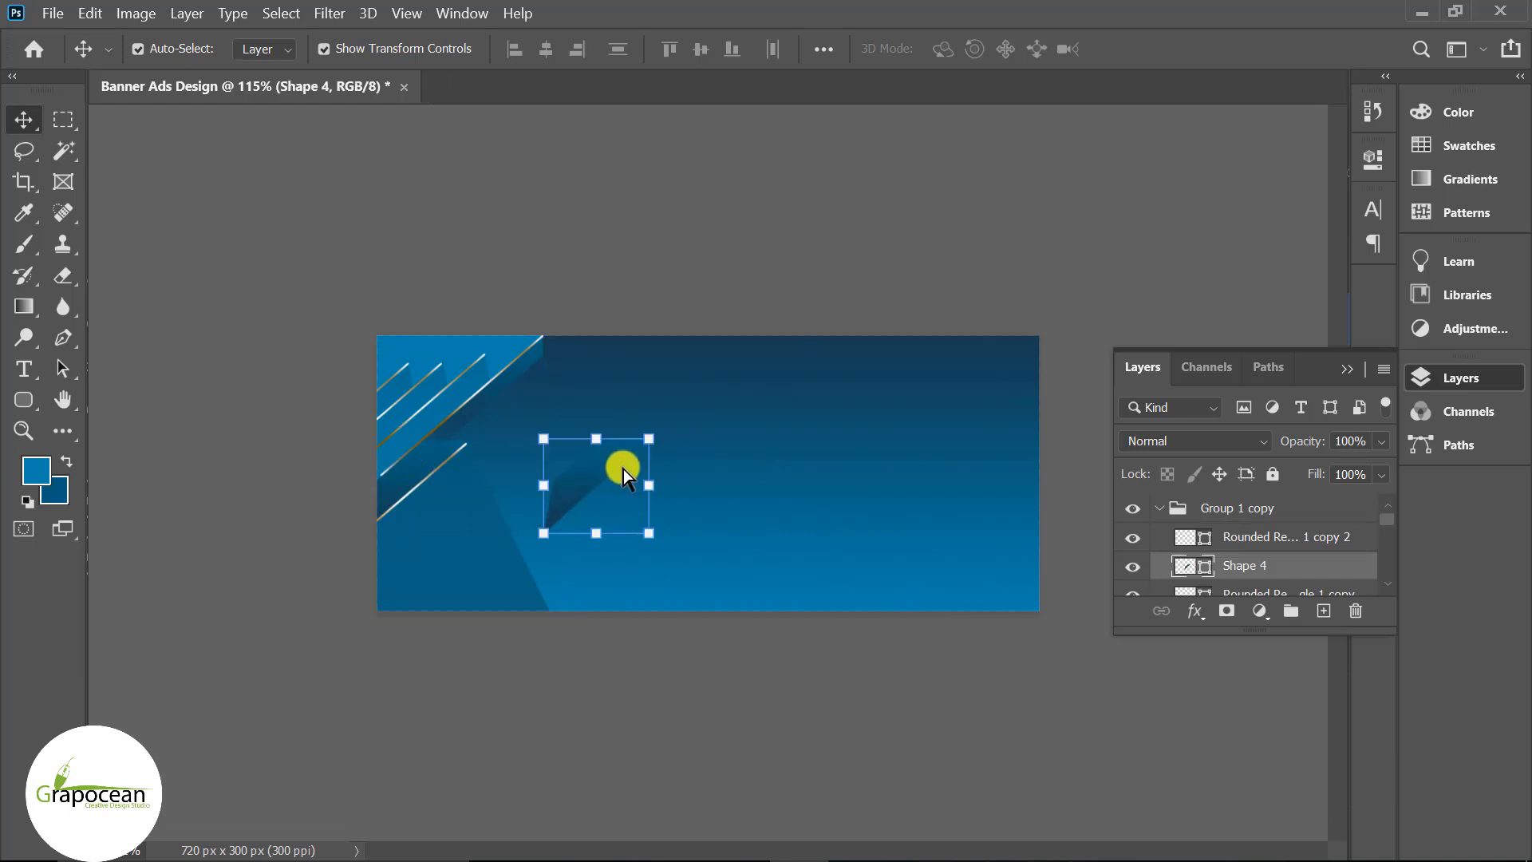
pyautogui.hotkey('ctrl', 'z')
pyautogui.click(1158, 508)
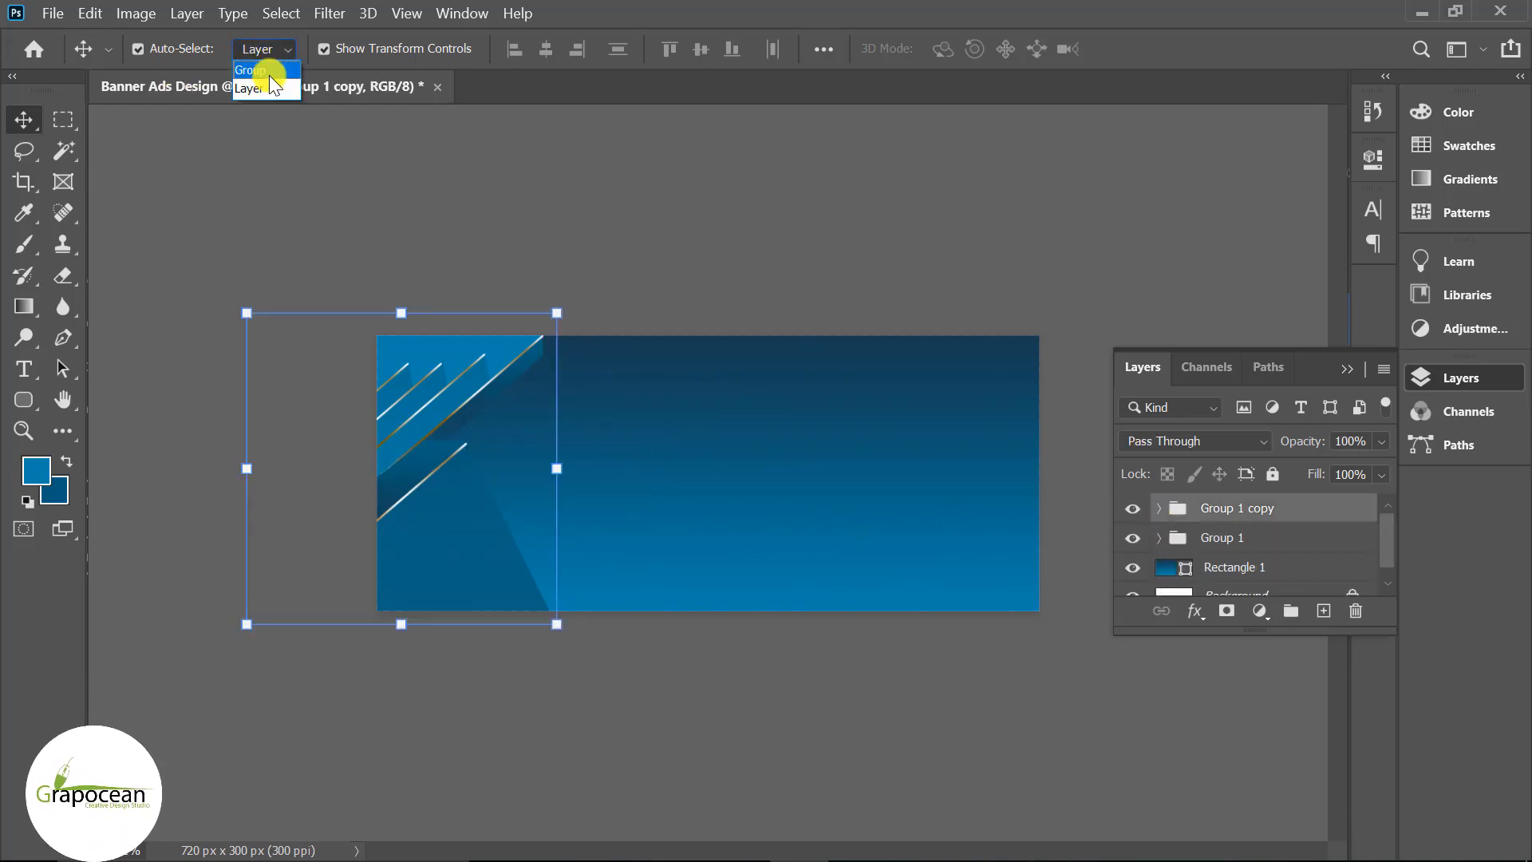
pyautogui.moveTo(390, 399); pyautogui.dragTo(905, 452)
pyautogui.rightClick(905, 453)
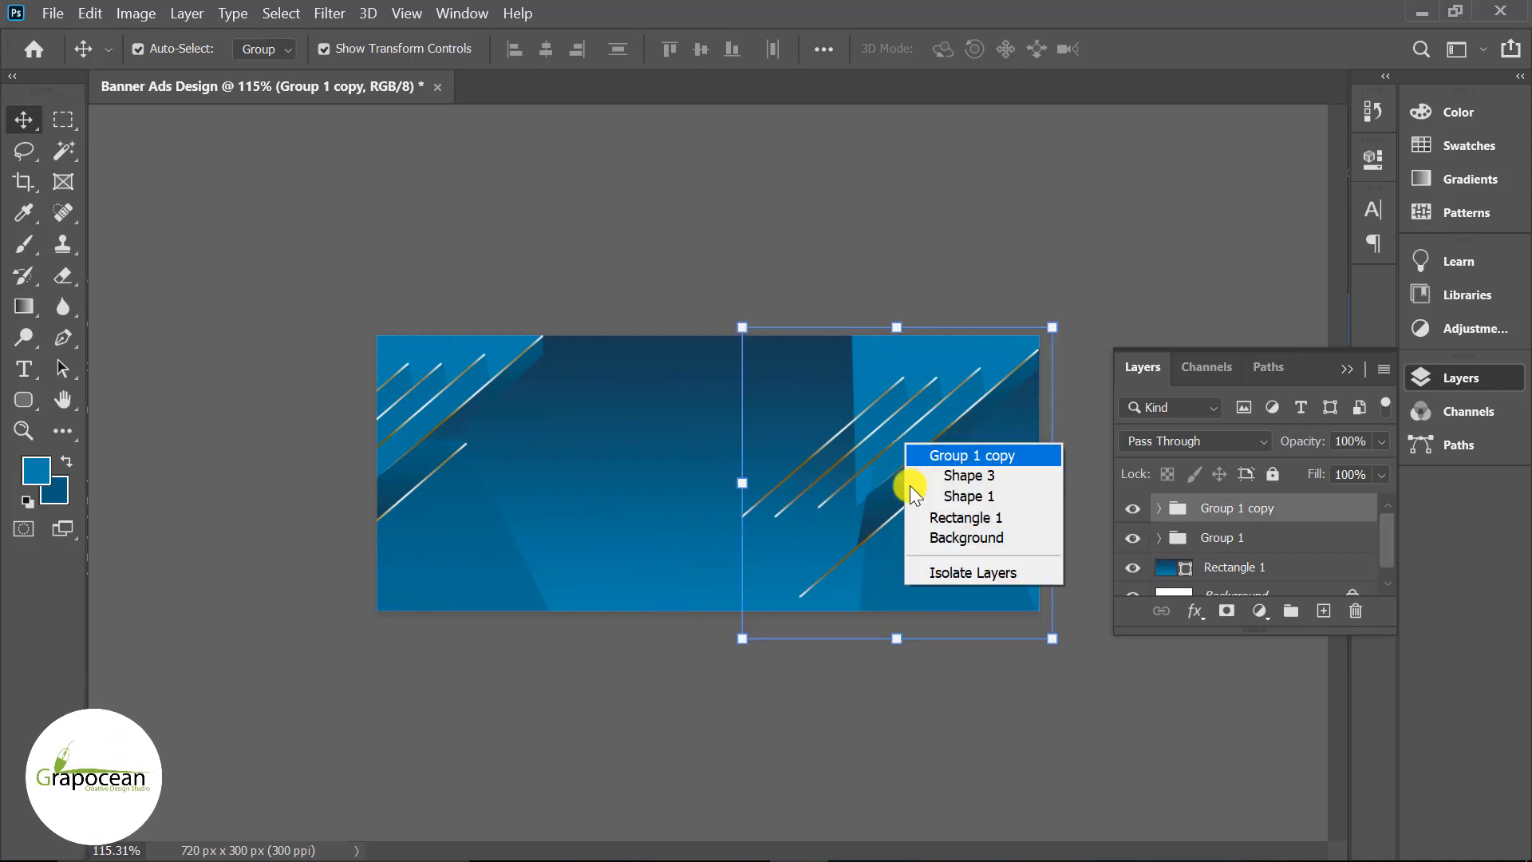
pyautogui.click(937, 448)
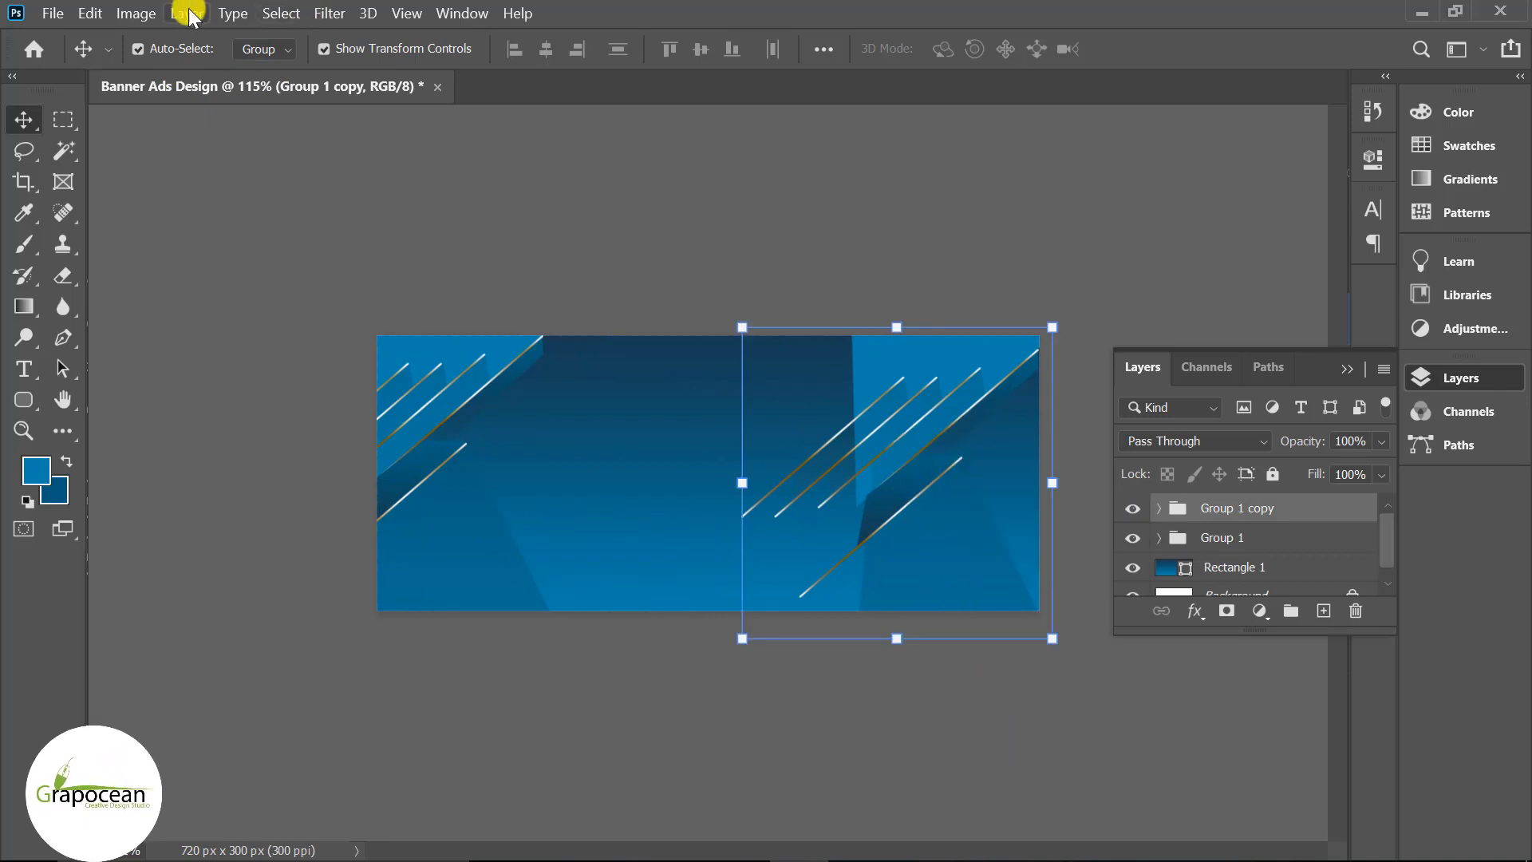
# - Flip the duplicated group horizontally and position it against the banner's right edge, mirroring the original group
pyautogui.click(90, 14)
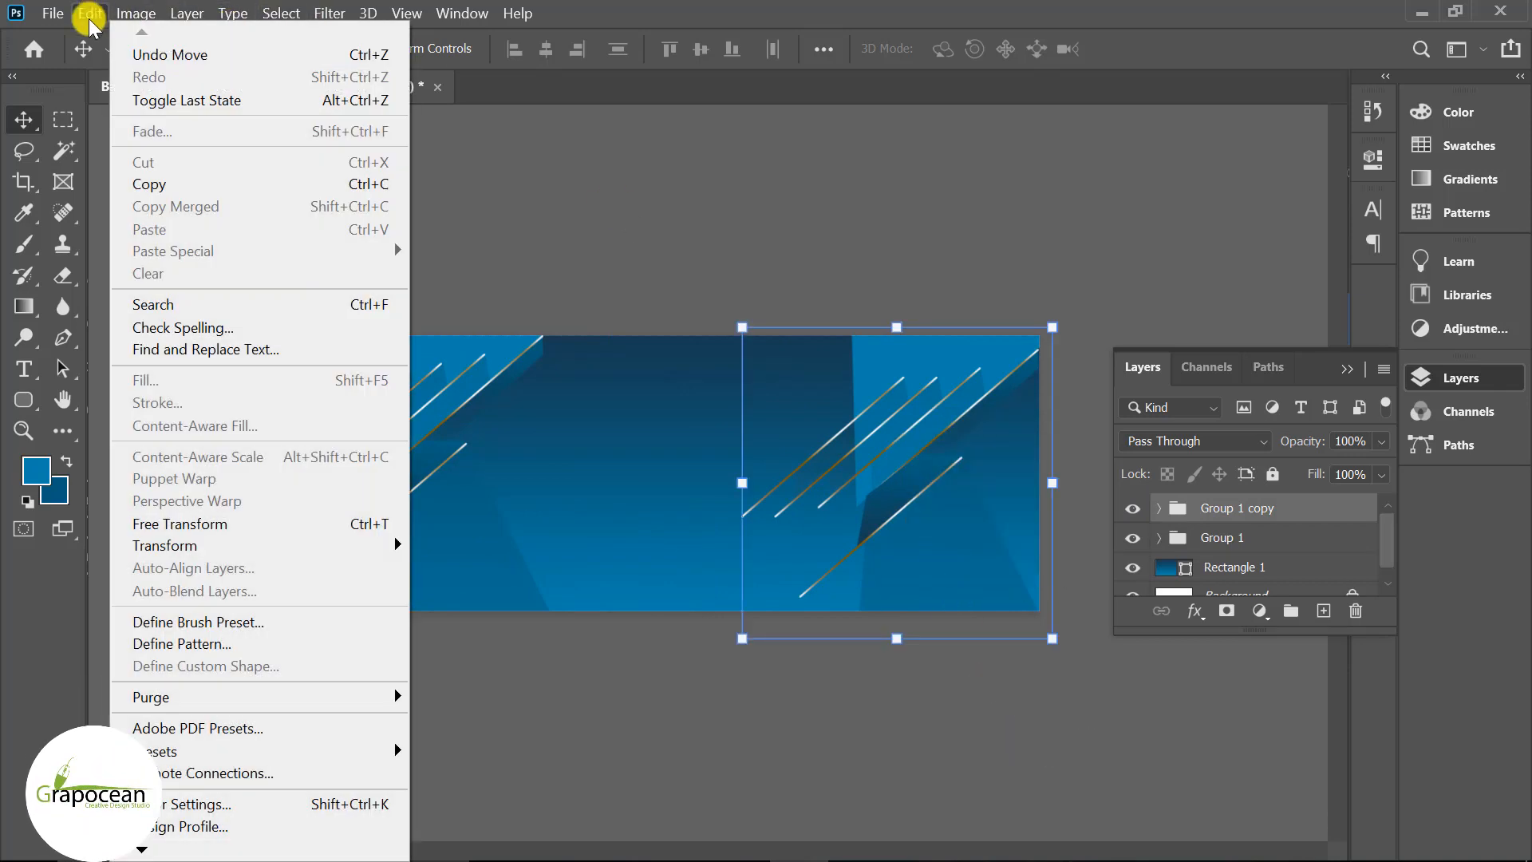
pyautogui.click(206, 523)
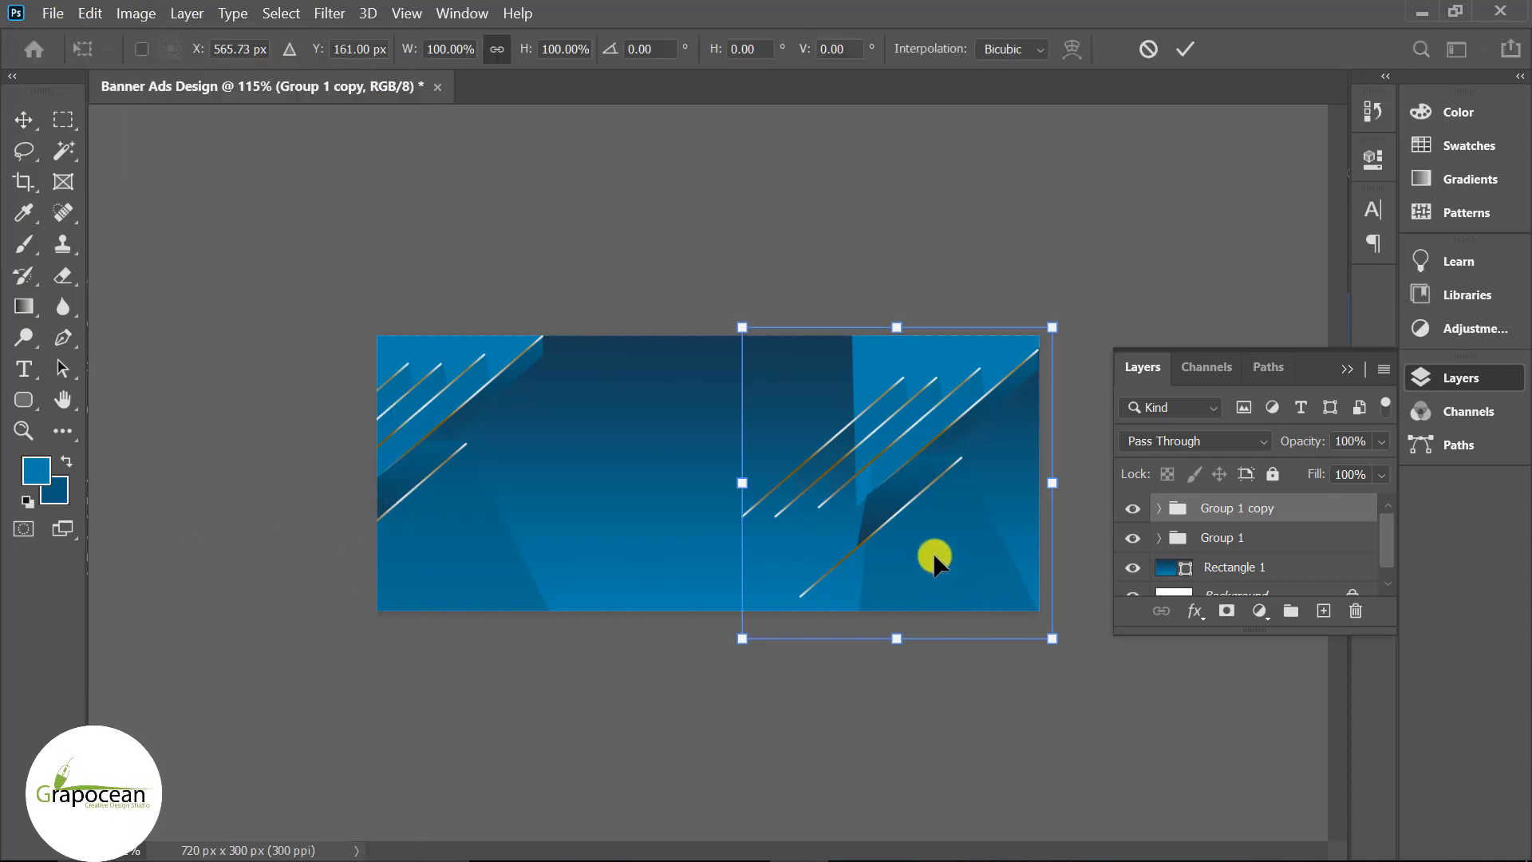
pyautogui.rightClick(894, 474)
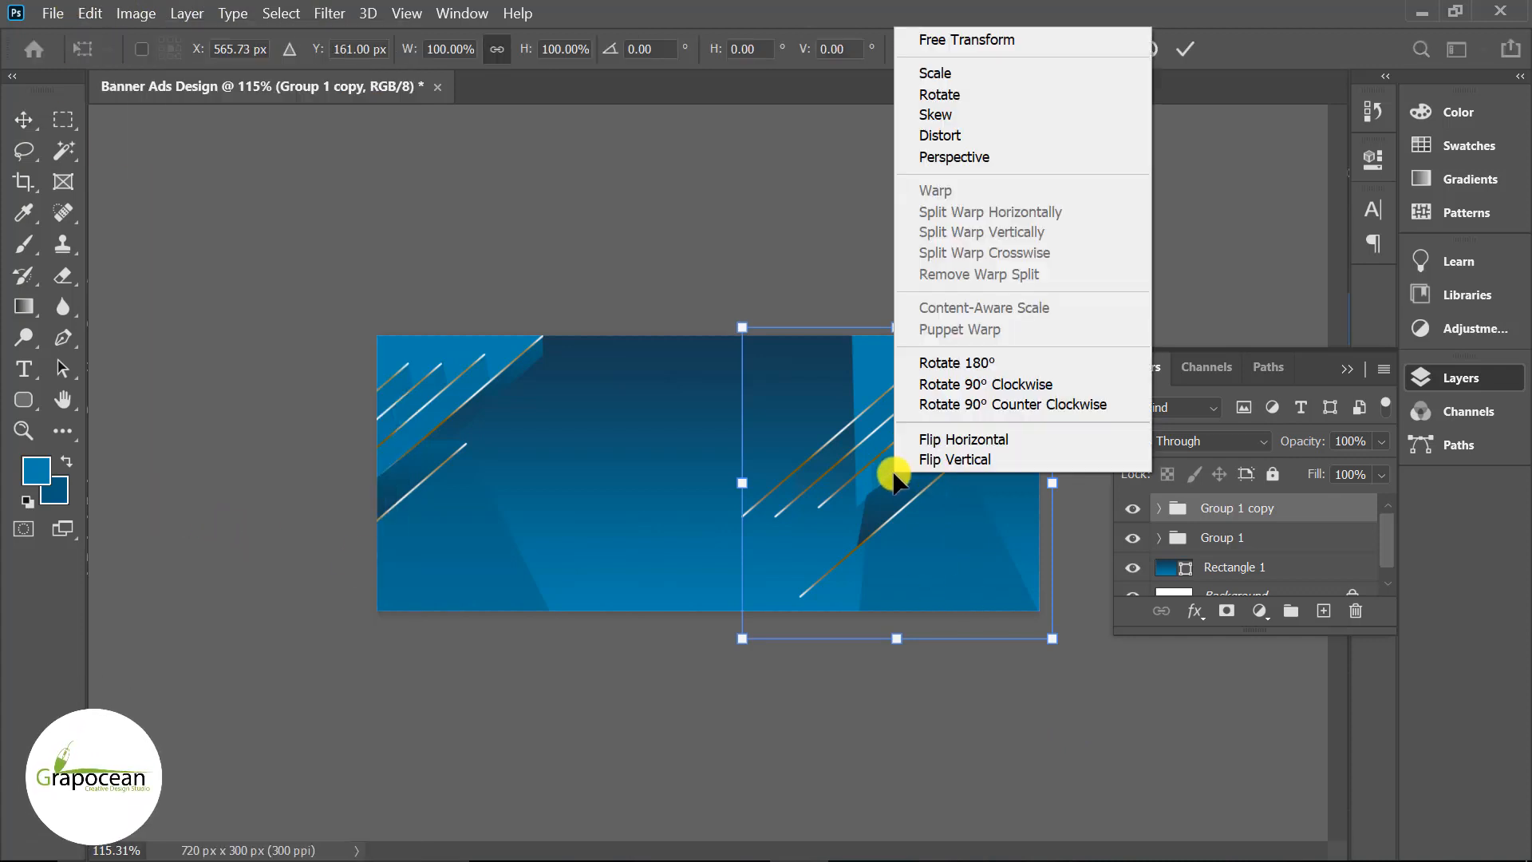
pyautogui.click(973, 439)
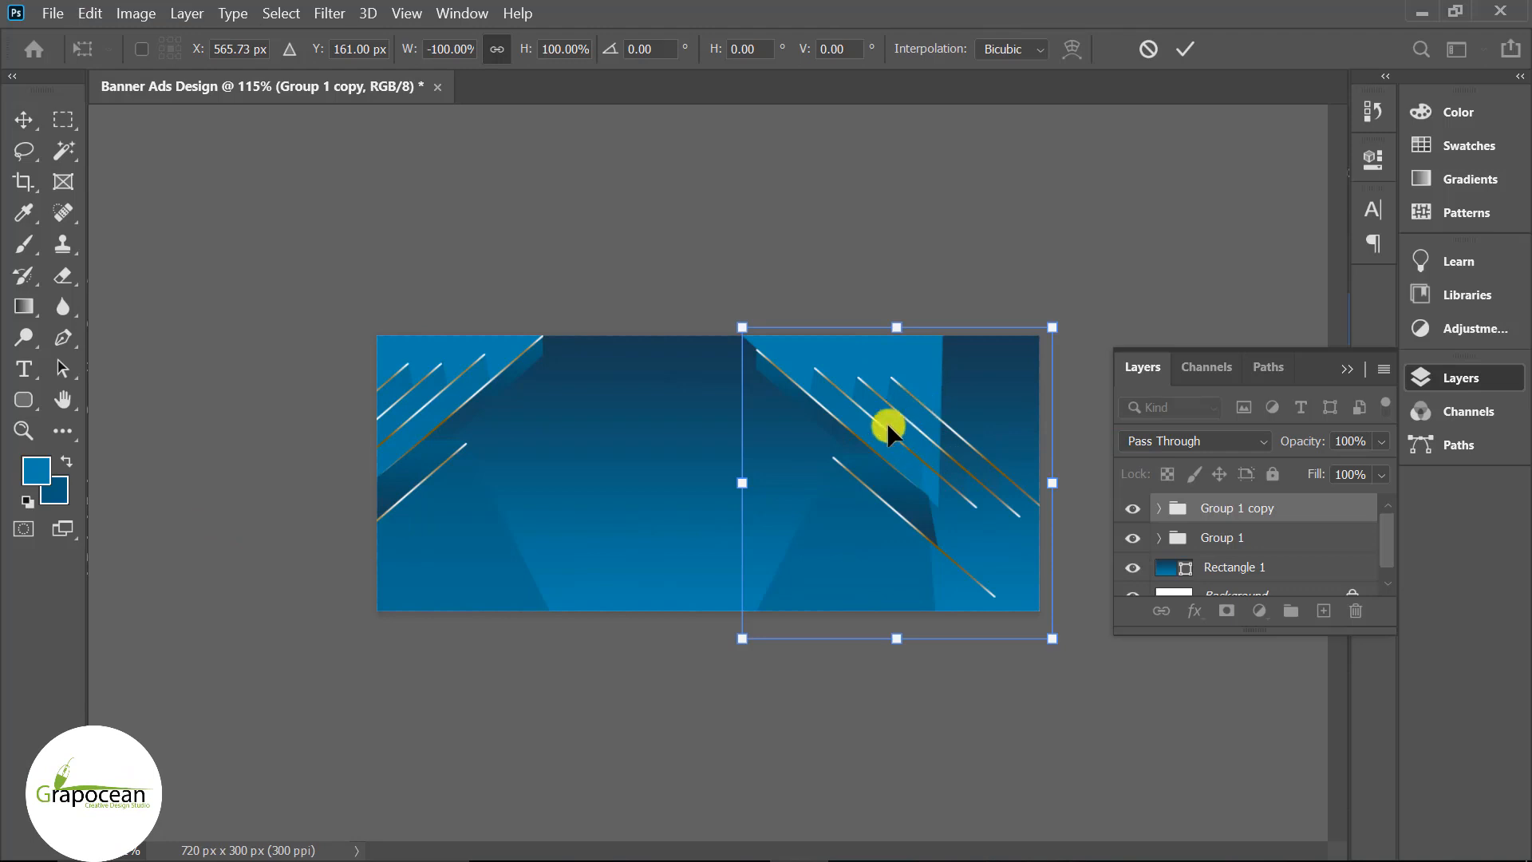
pyautogui.moveTo(856, 438); pyautogui.dragTo(971, 429)
pyautogui.click(1184, 49)
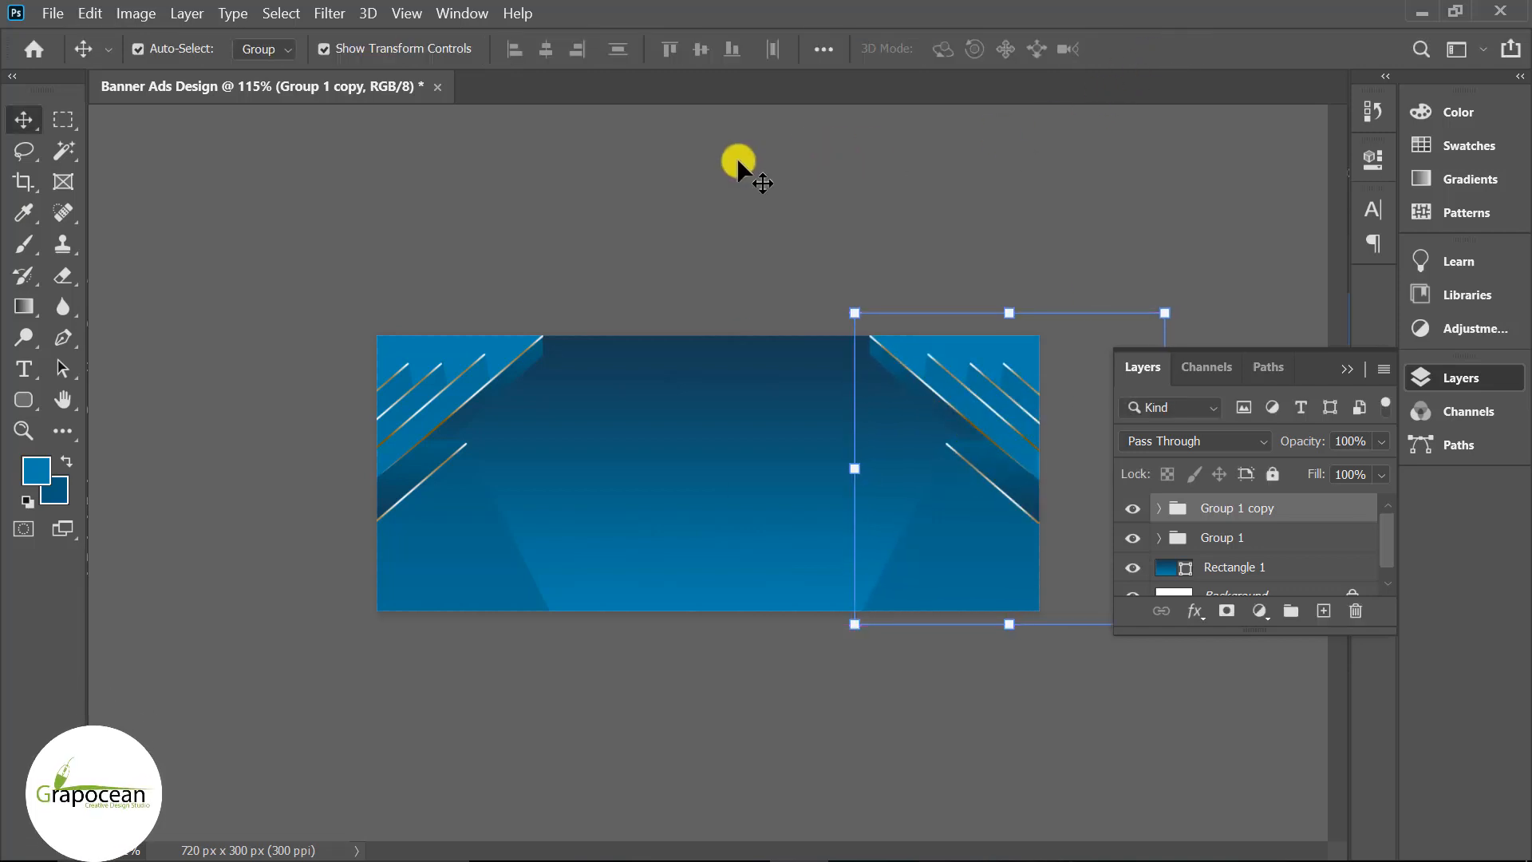
pyautogui.click(738, 161)
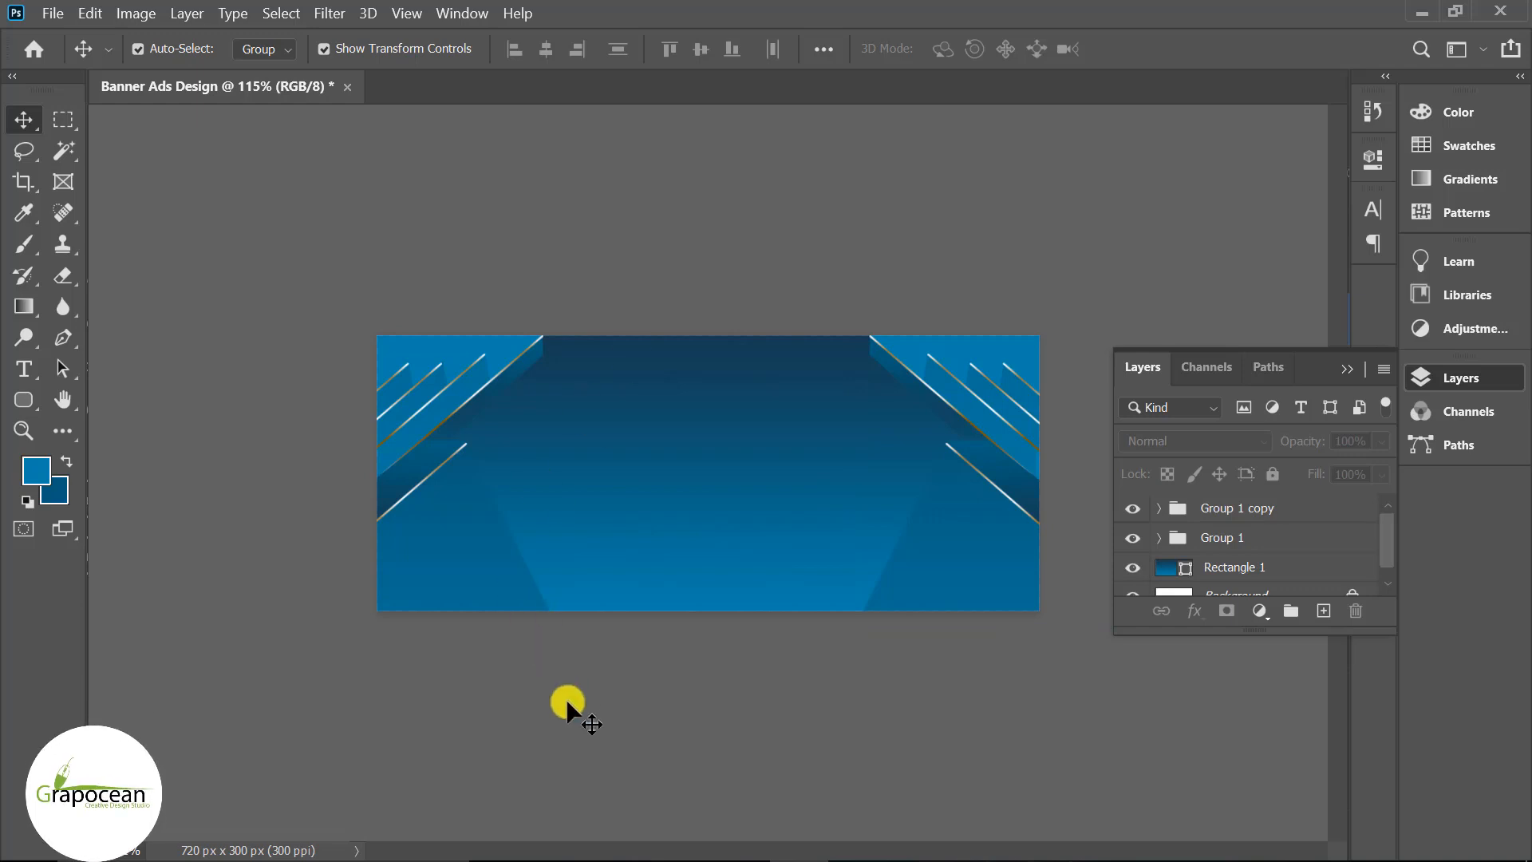
# - Create a three-sided polygon with a width of 500 px and a height of 500 px
pyautogui.click(28, 403)
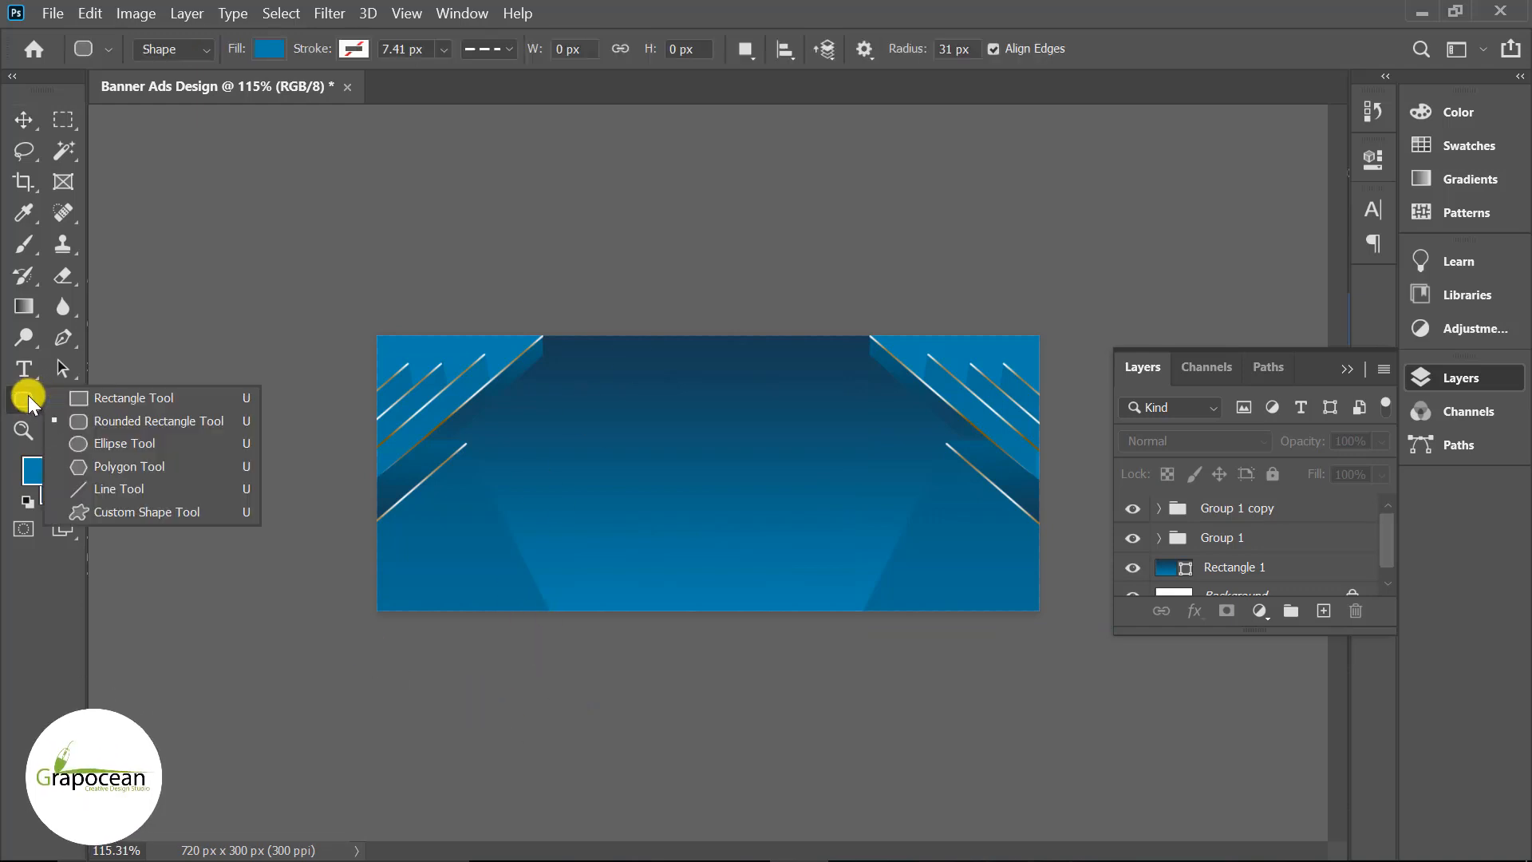
pyautogui.click(129, 466)
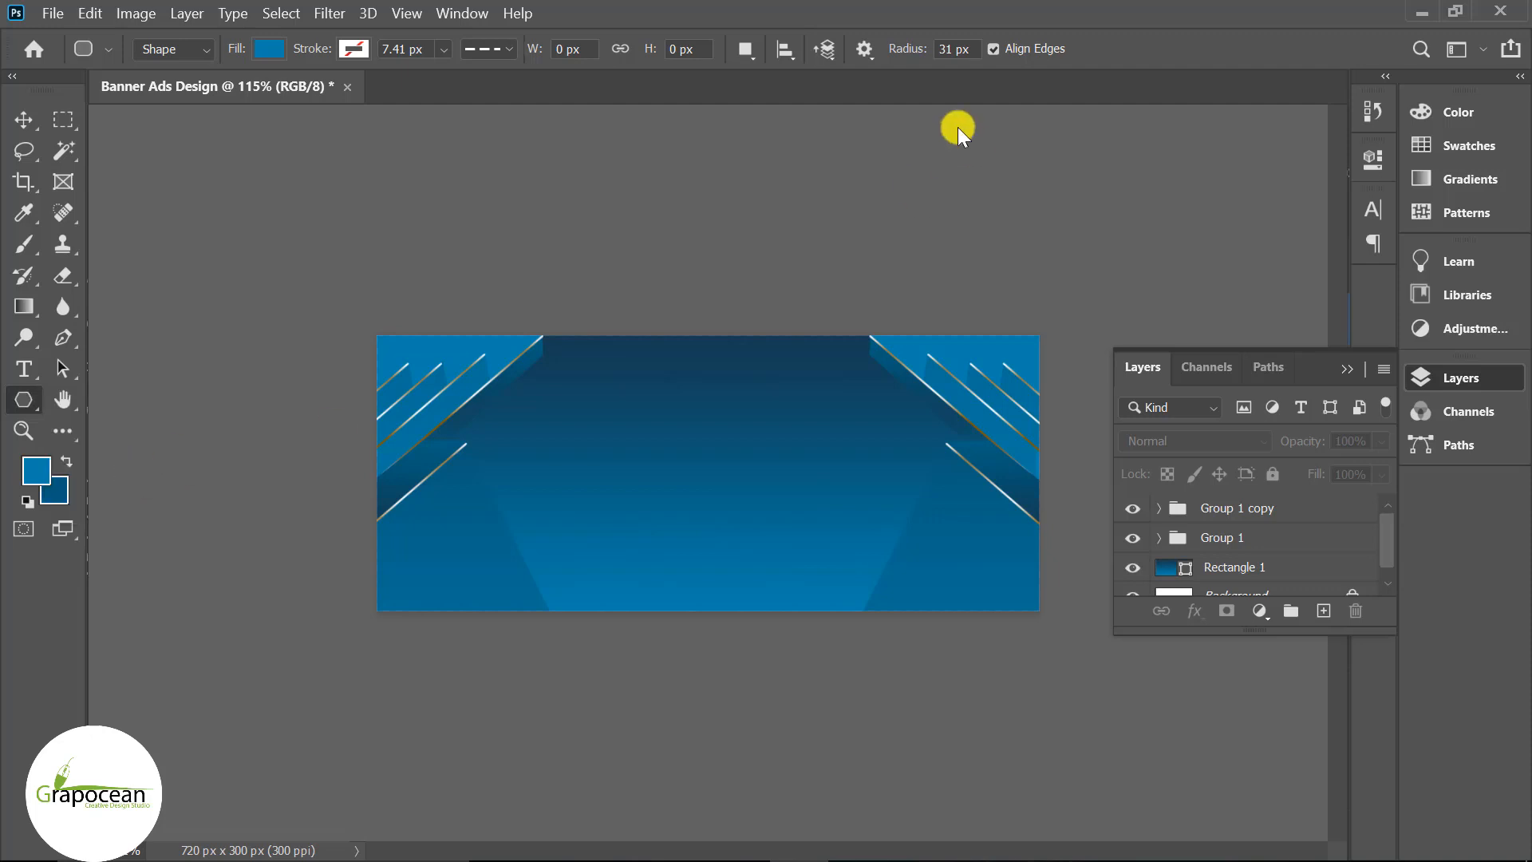
pyautogui.click(950, 48)
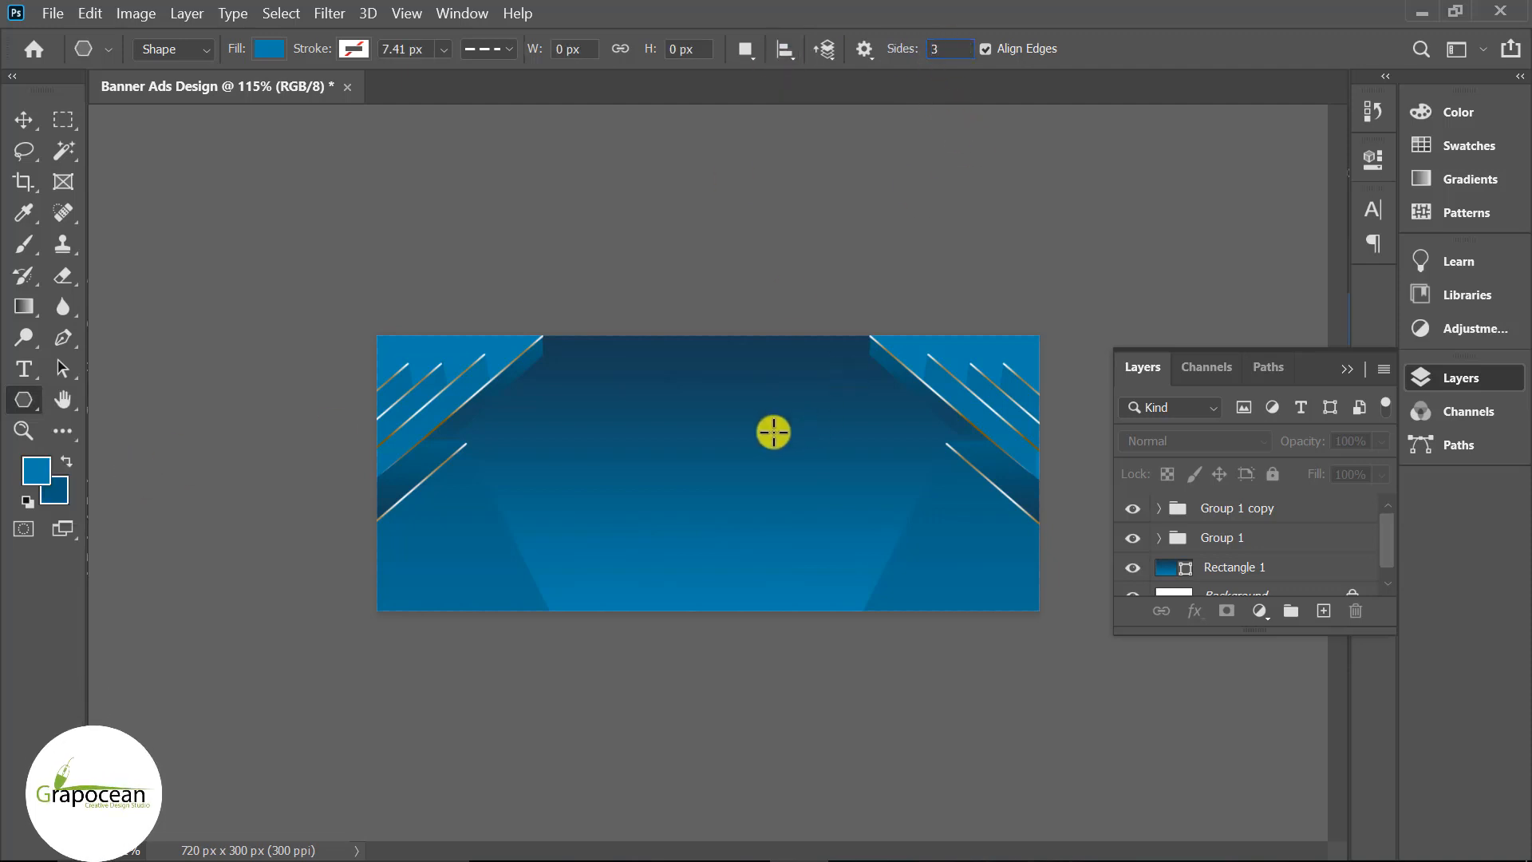
pyautogui.moveTo(757, 499); pyautogui.dragTo(853, 519)
pyautogui.hotkey('ctrl', 'z')
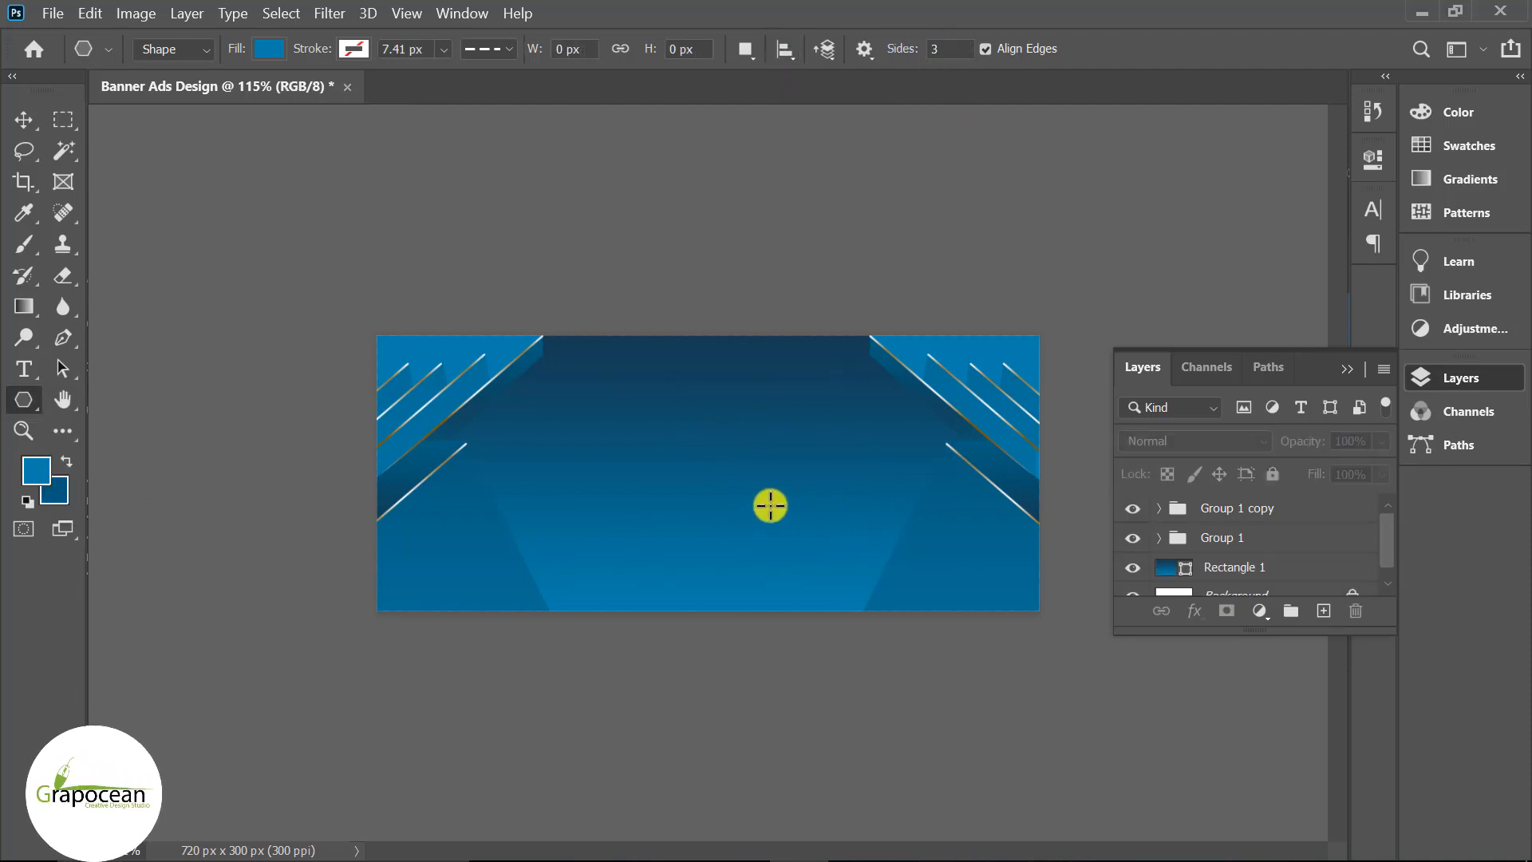
pyautogui.click(732, 490)
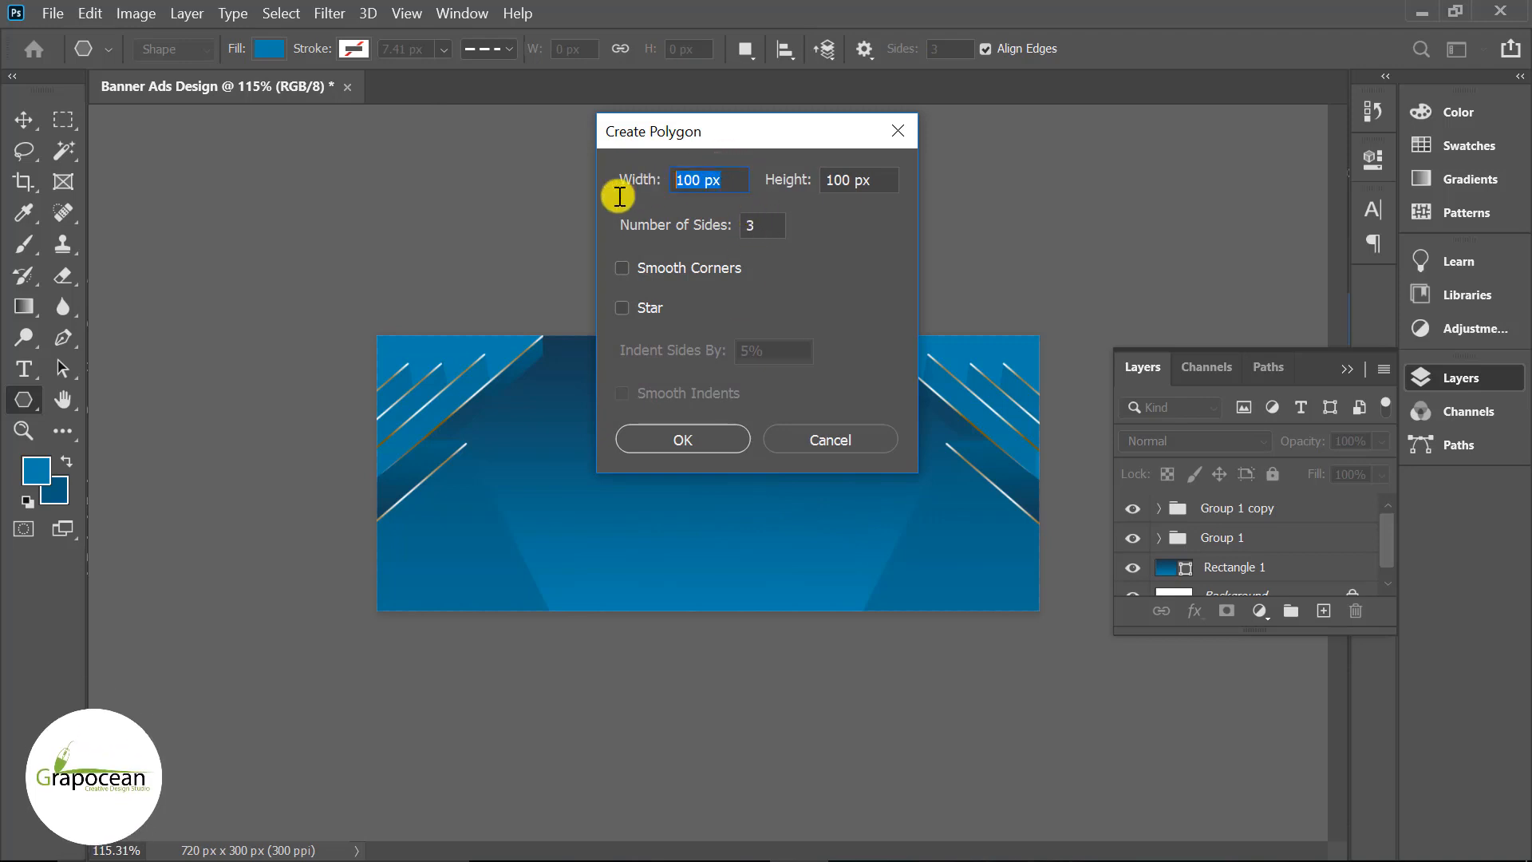
pyautogui.write('500')
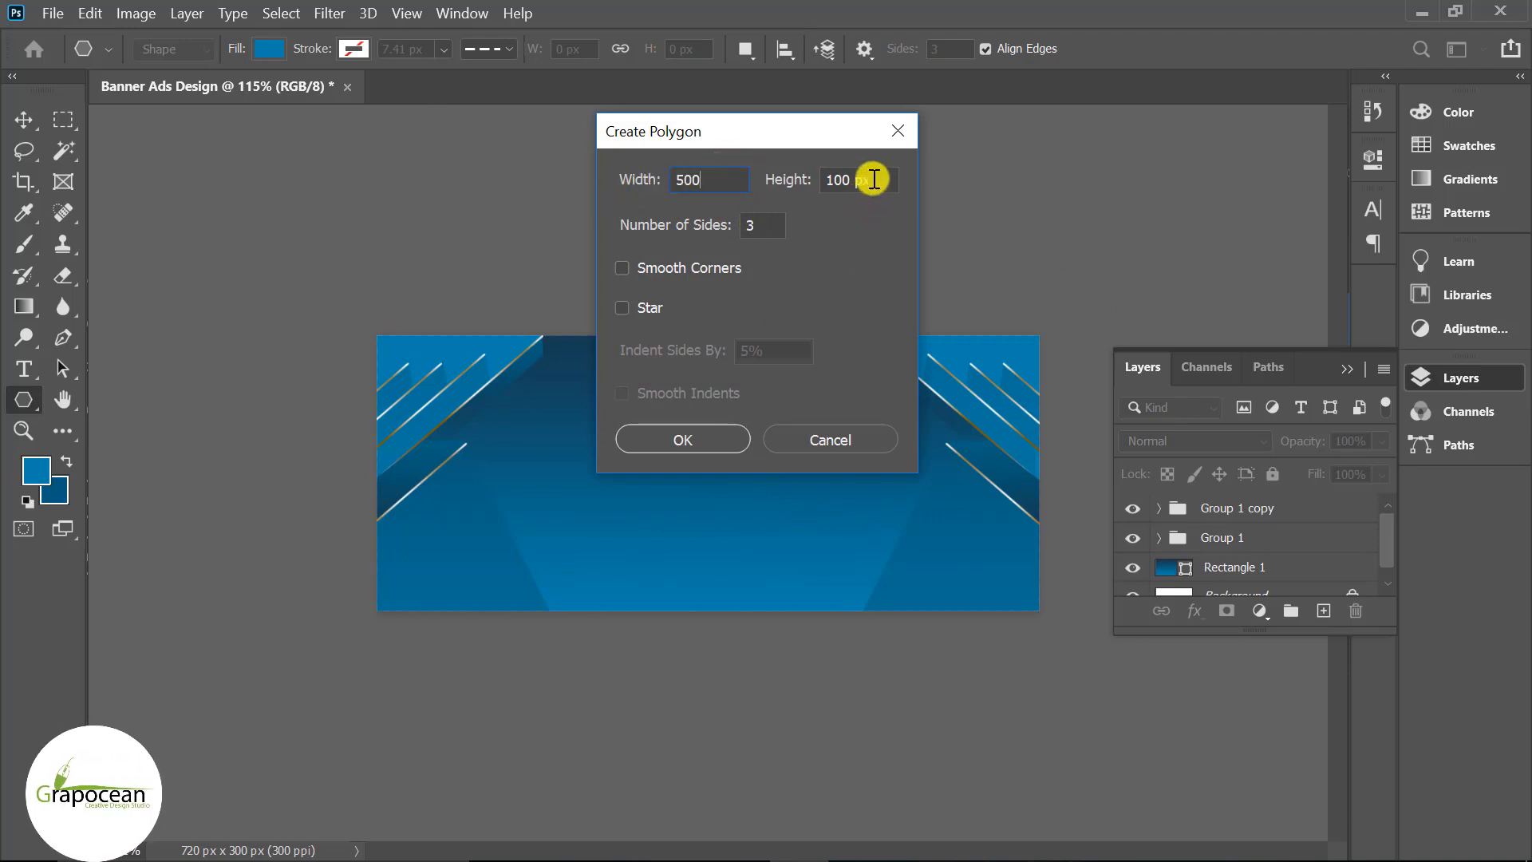
pyautogui.press('Tab')
pyautogui.write('500')
pyautogui.click(694, 435)
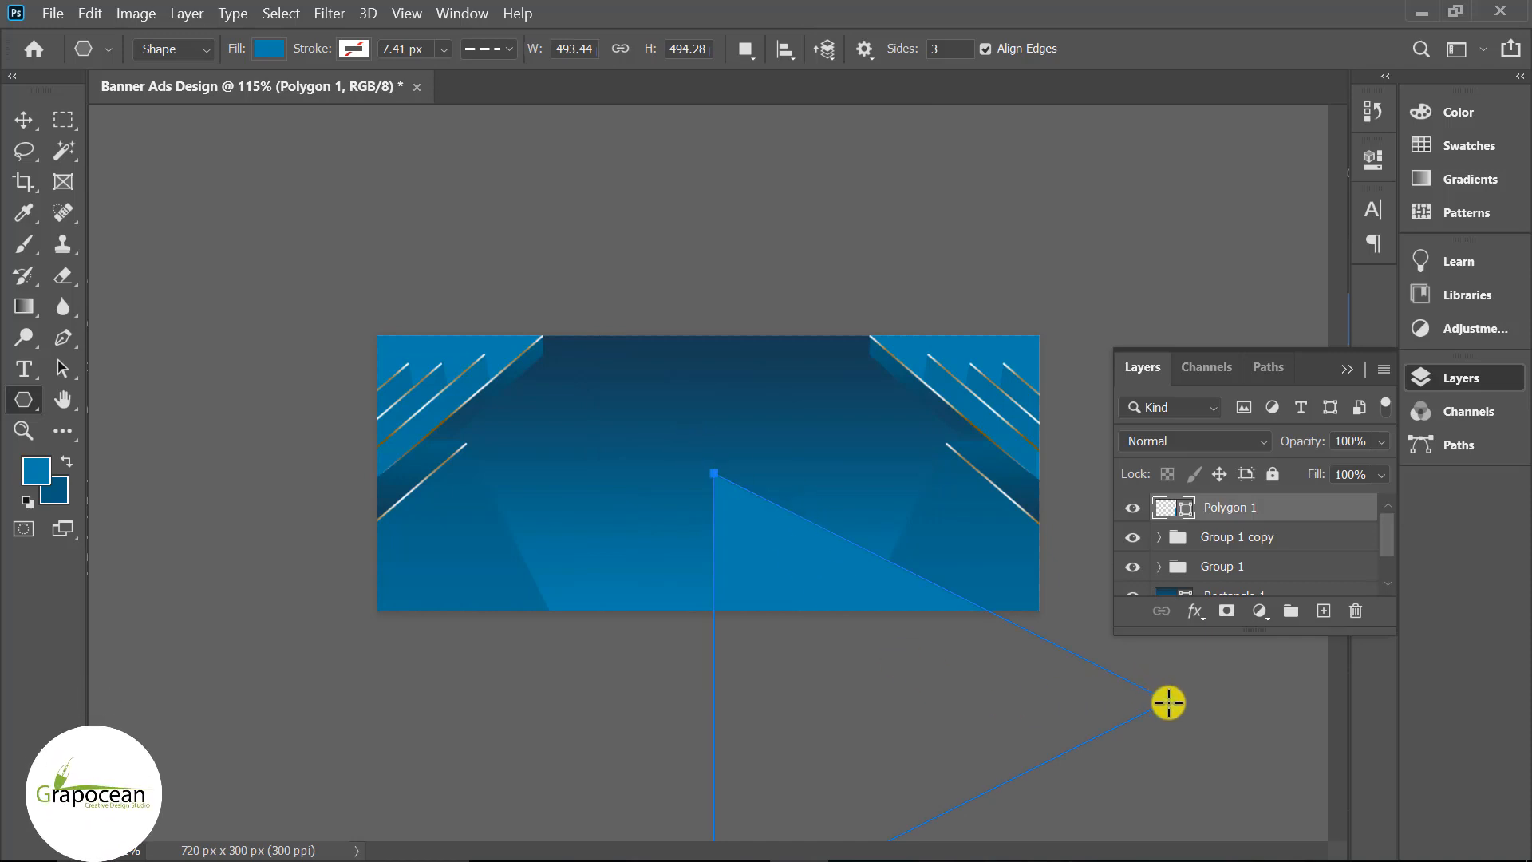
# - Scale the triangle down to about 30%, rotate it to point downward and centre it in the banner
pyautogui.click(25, 121)
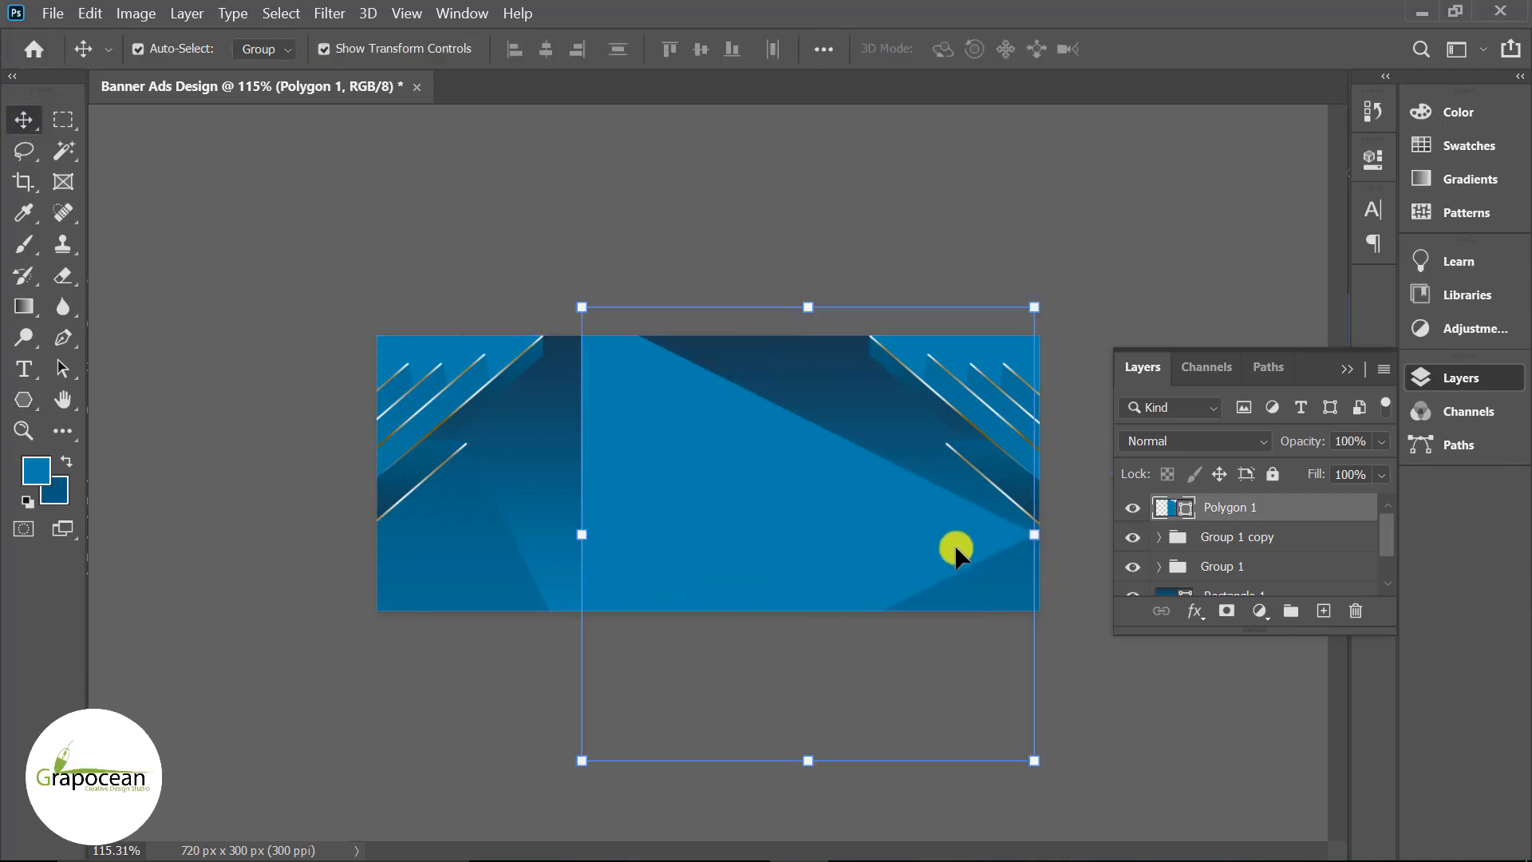
pyautogui.moveTo(1035, 759); pyautogui.dragTo(875, 600)
pyautogui.moveTo(776, 547); pyautogui.dragTo(715, 473)
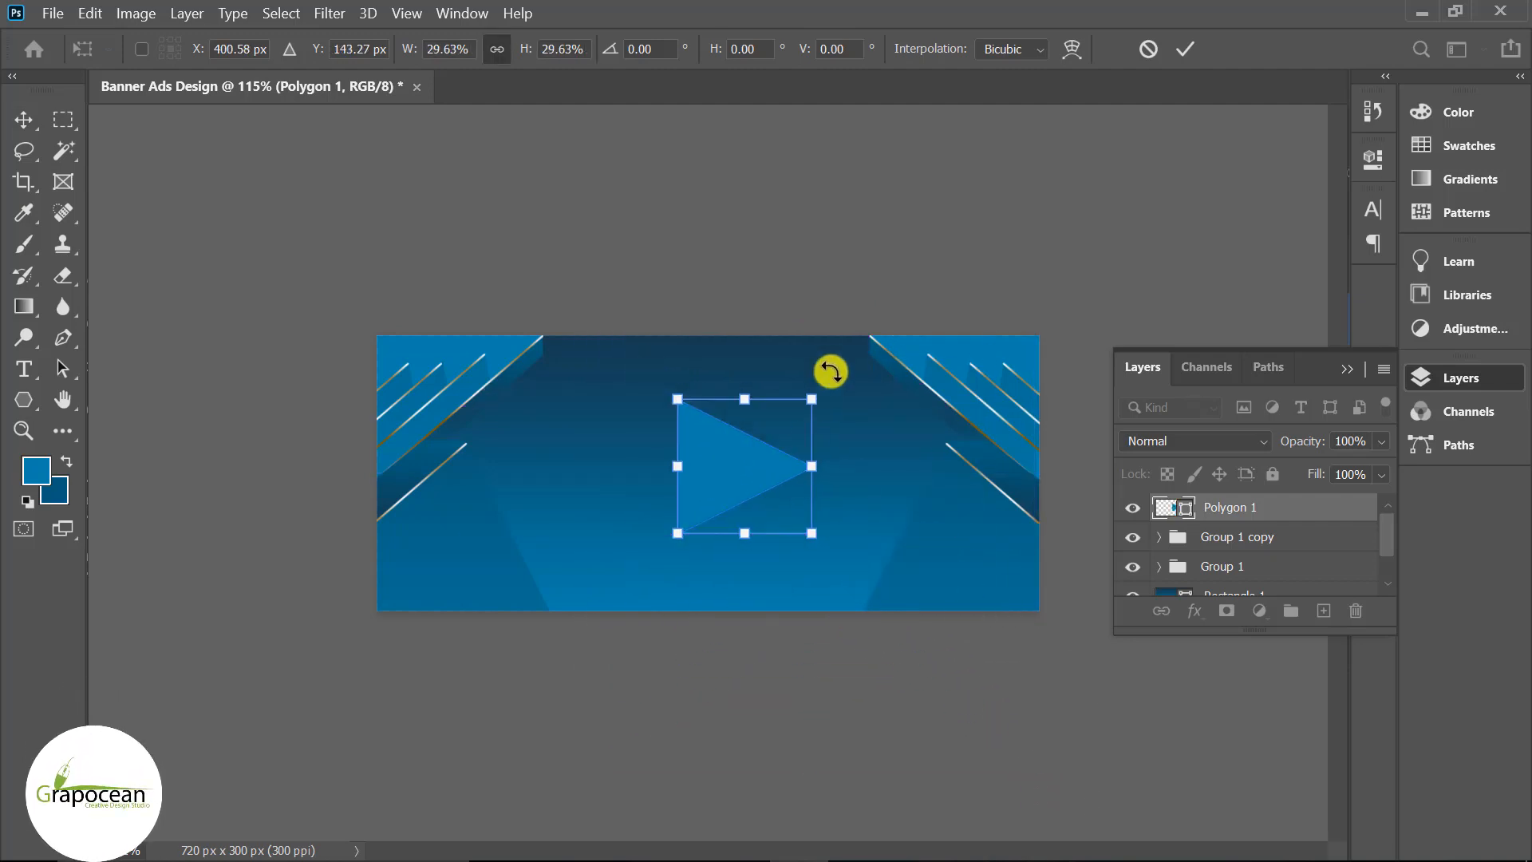
pyautogui.moveTo(830, 383); pyautogui.dragTo(864, 473)
pyautogui.moveTo(727, 475)
pyautogui.mouseDown()
pyautogui.moveTo(735, 487)
pyautogui.moveTo(719, 472)
pyautogui.mouseUp()
pyautogui.click(1184, 49)
pyautogui.click(762, 740)
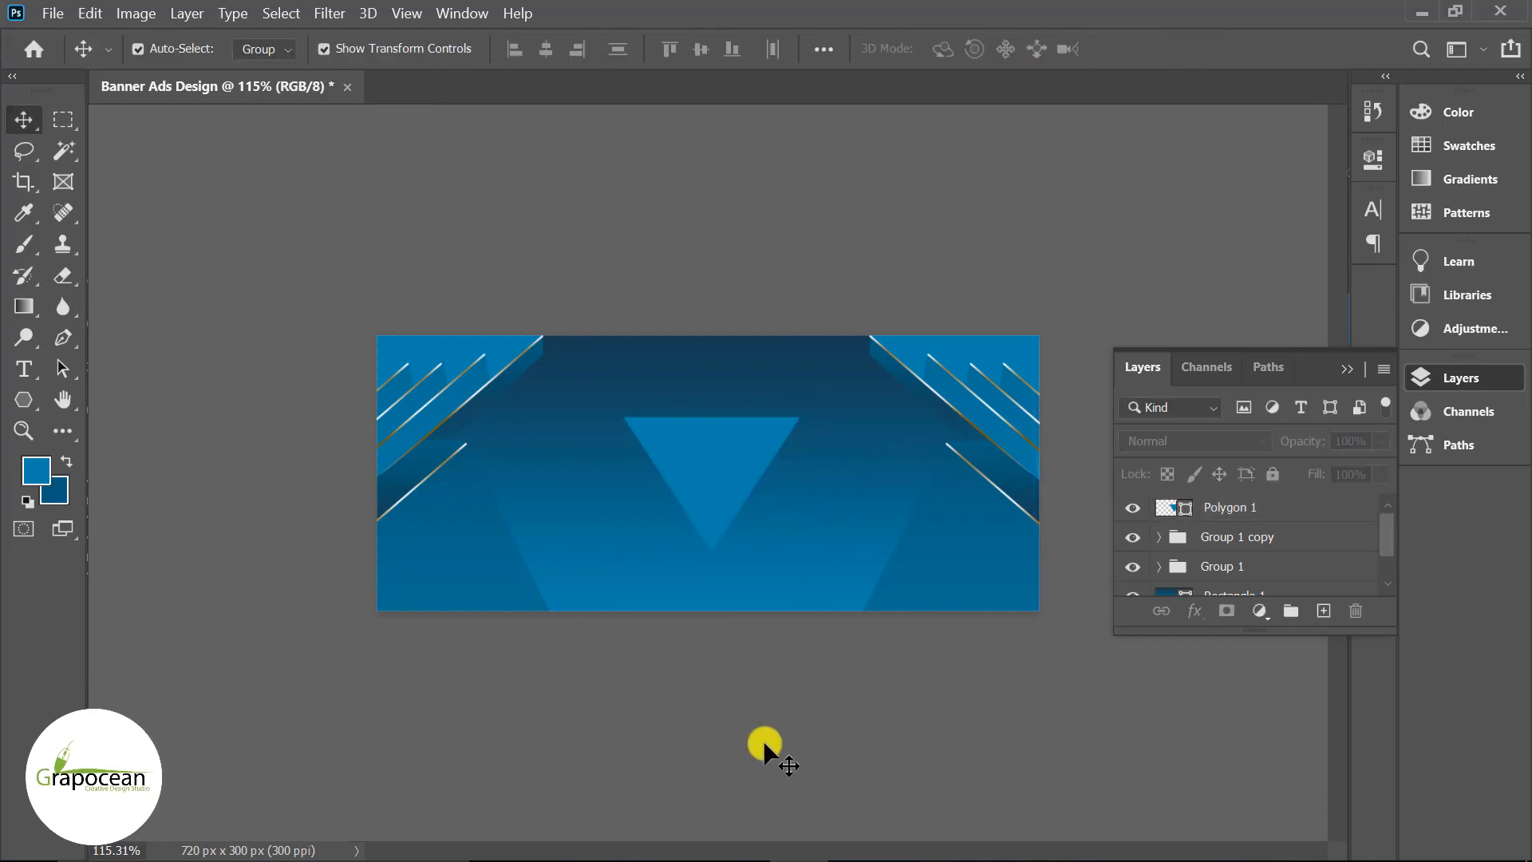
# - Open the photo e8sxyPXI81.jpg of the man with blue sunglasses as a separate document
pyautogui.click(52, 15)
pyautogui.click(96, 60)
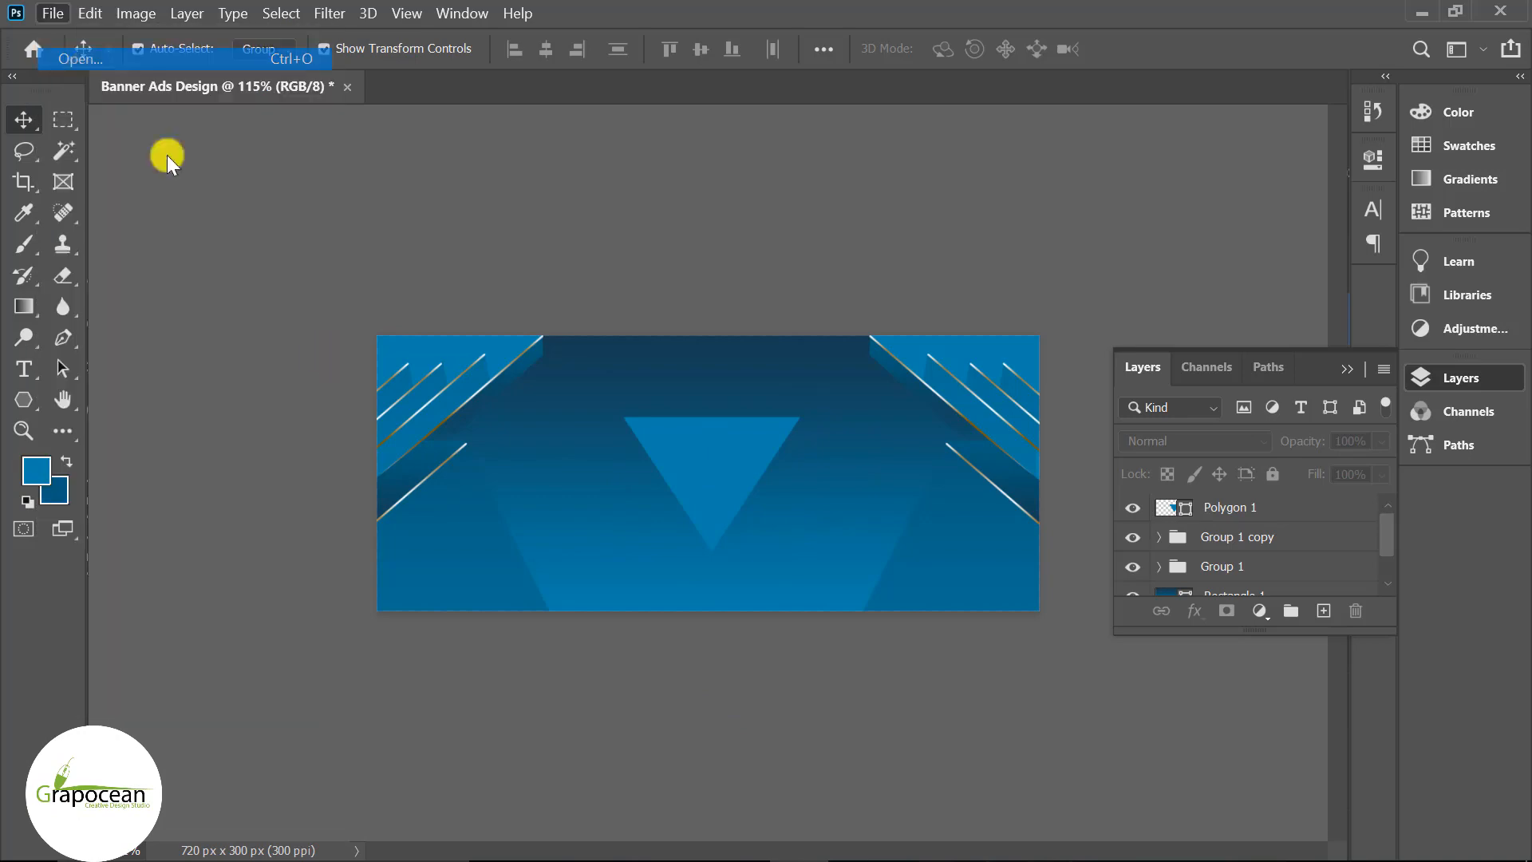
pyautogui.click(301, 170)
pyautogui.click(798, 625)
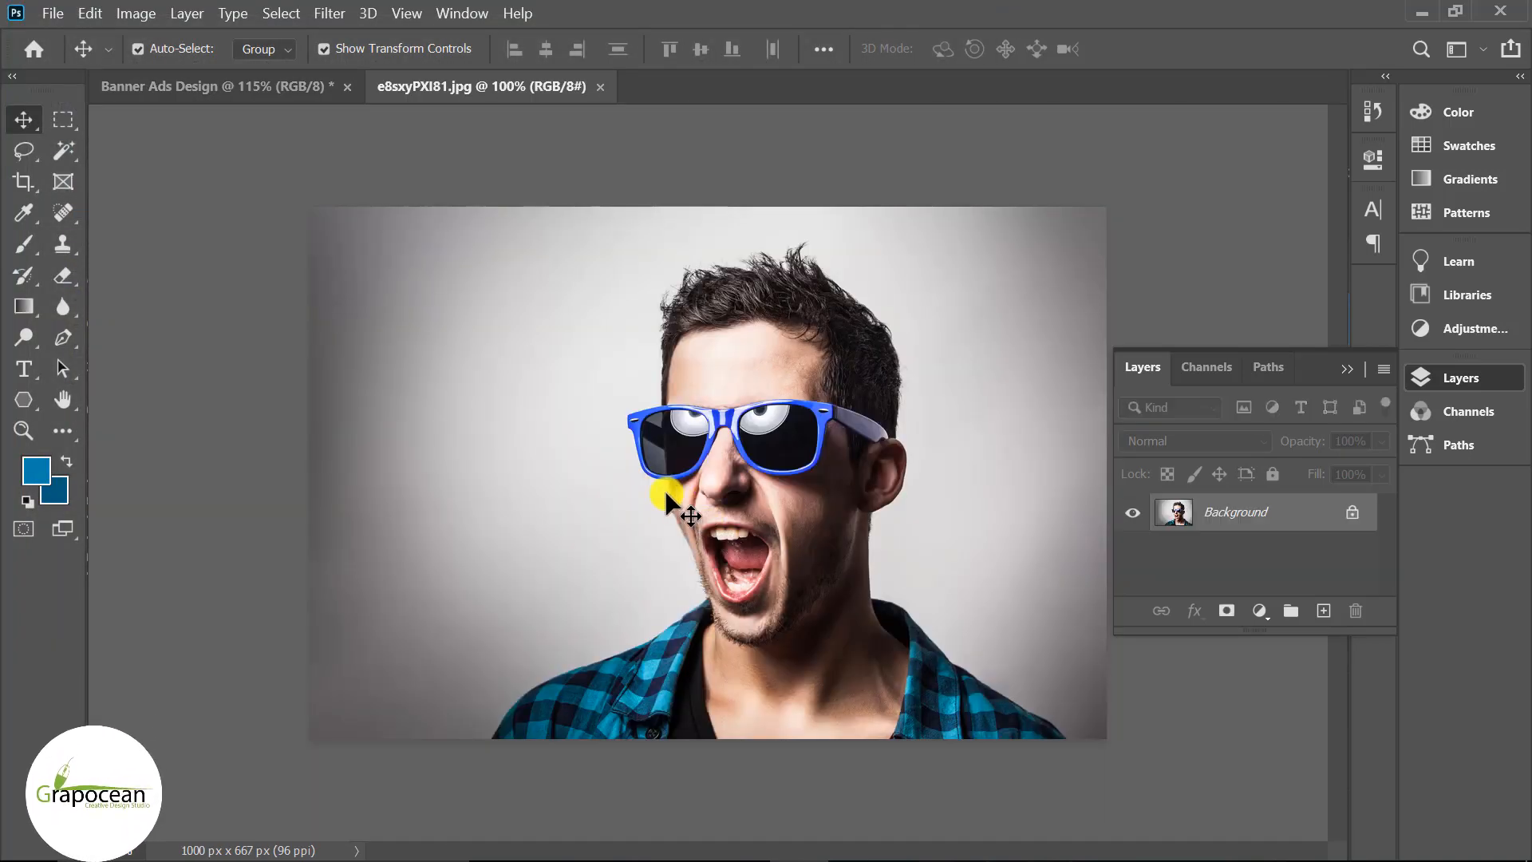
# - Select the man in the photo with the Object Selection tool in Rectangle mode
pyautogui.rightClick(67, 140)
pyautogui.click(118, 146)
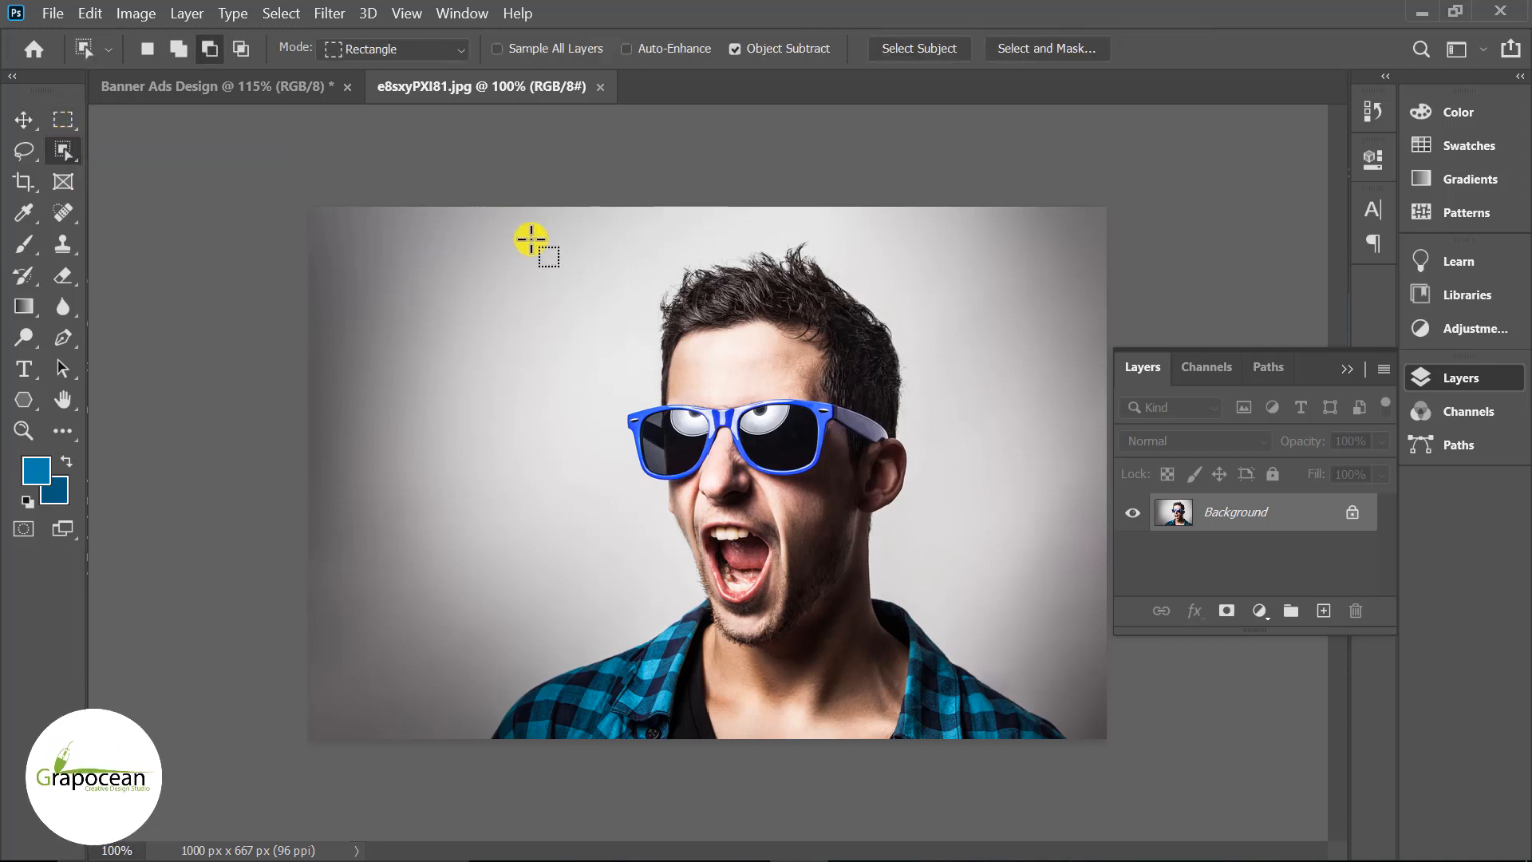
pyautogui.moveTo(436, 216); pyautogui.dragTo(1141, 816)
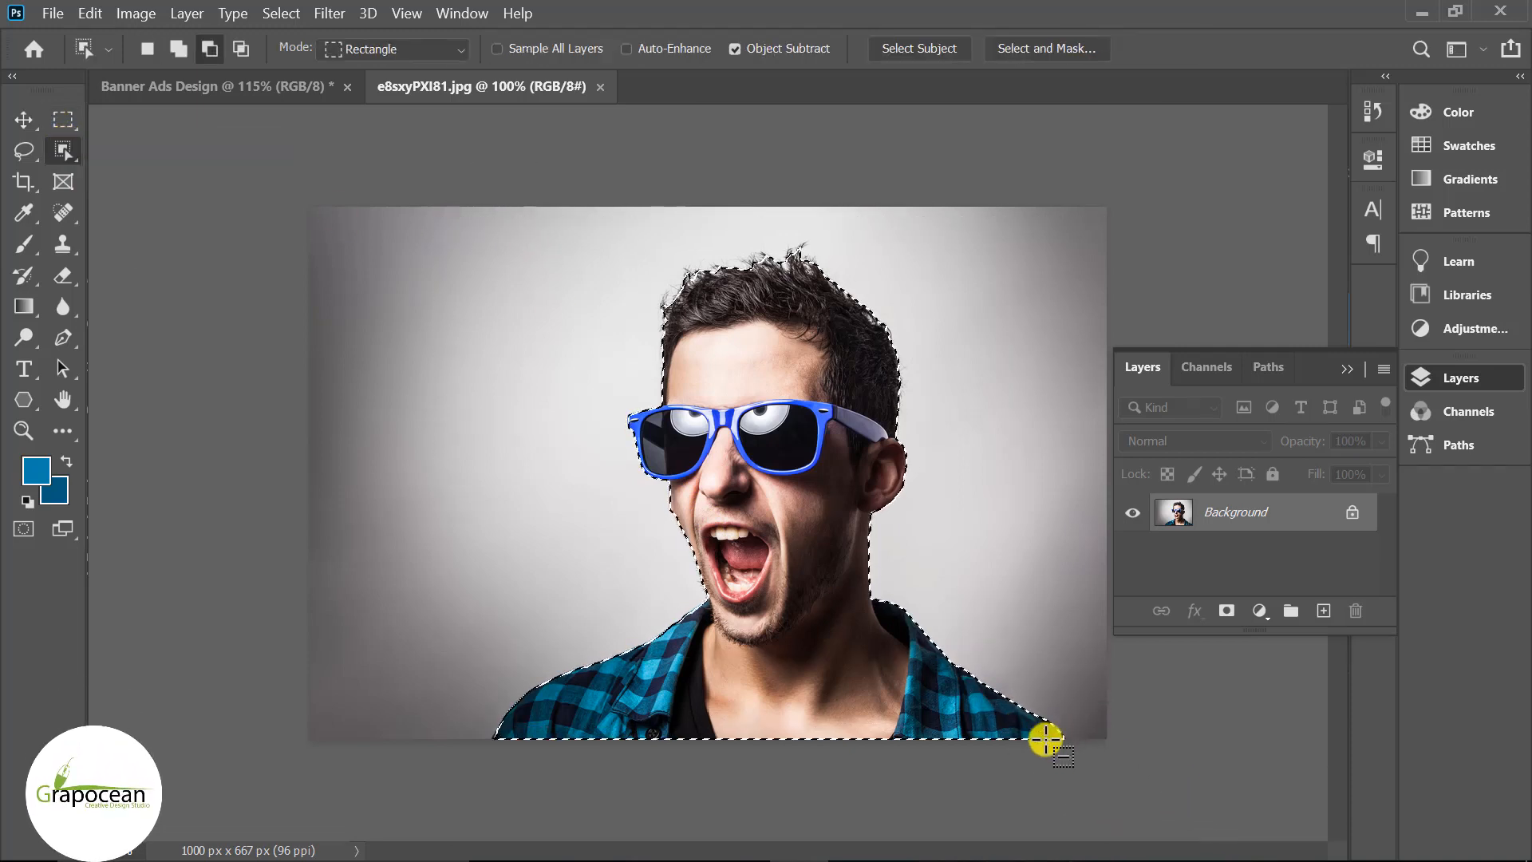
# - Subtract the wispy hair and background gaps along the upper-left hairline from the selection with the Quick Selection tool
pyautogui.scroll(6, 650, 734)
pyautogui.scroll(10, 714, 606)
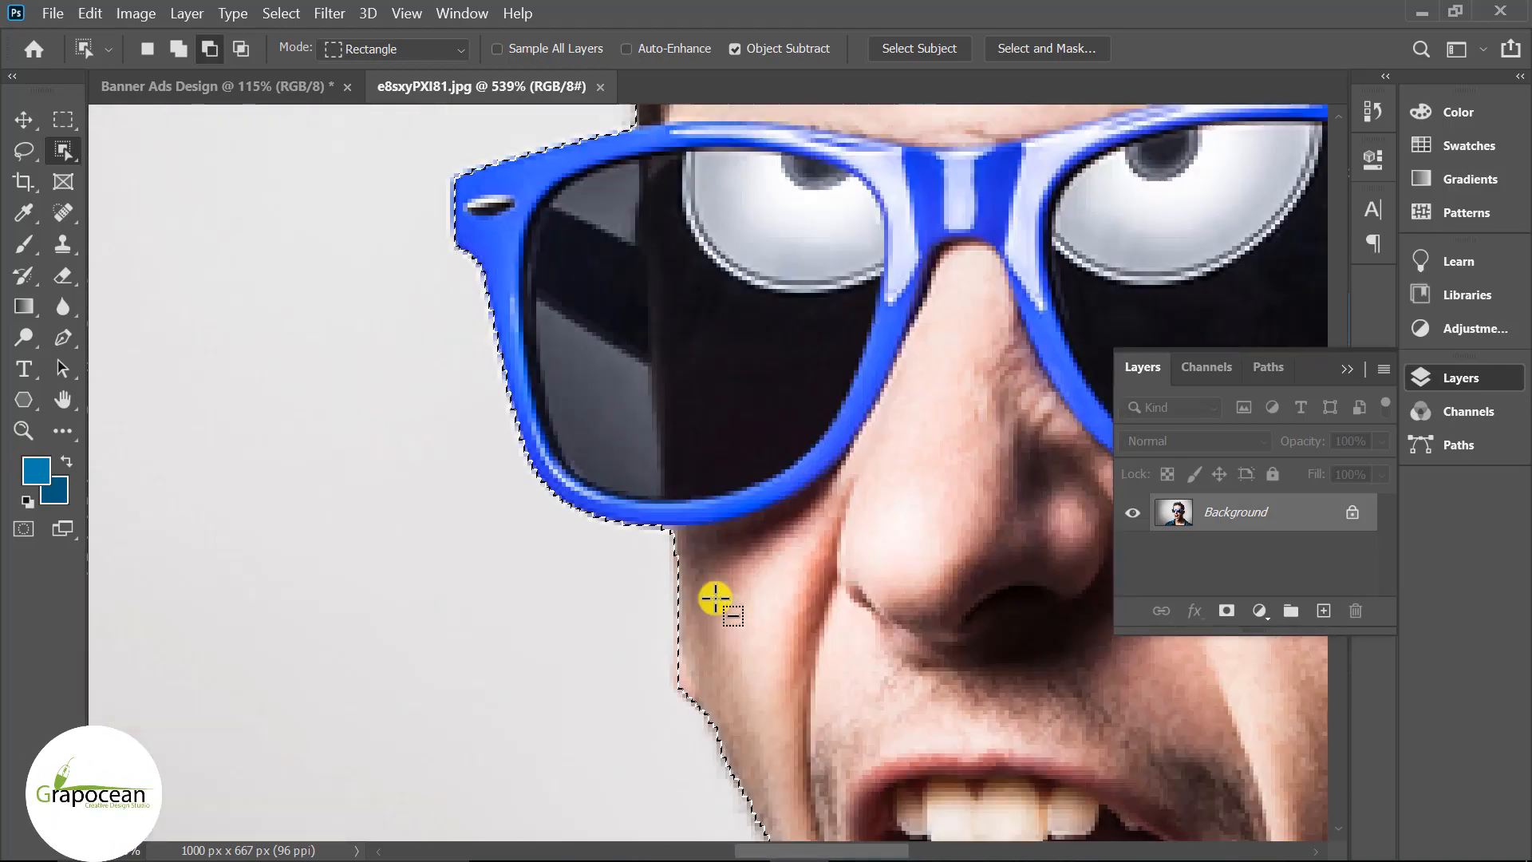
pyautogui.scroll(-6, 630, 503)
pyautogui.scroll(2, 750, 399)
pyautogui.scroll(4, 792, 365)
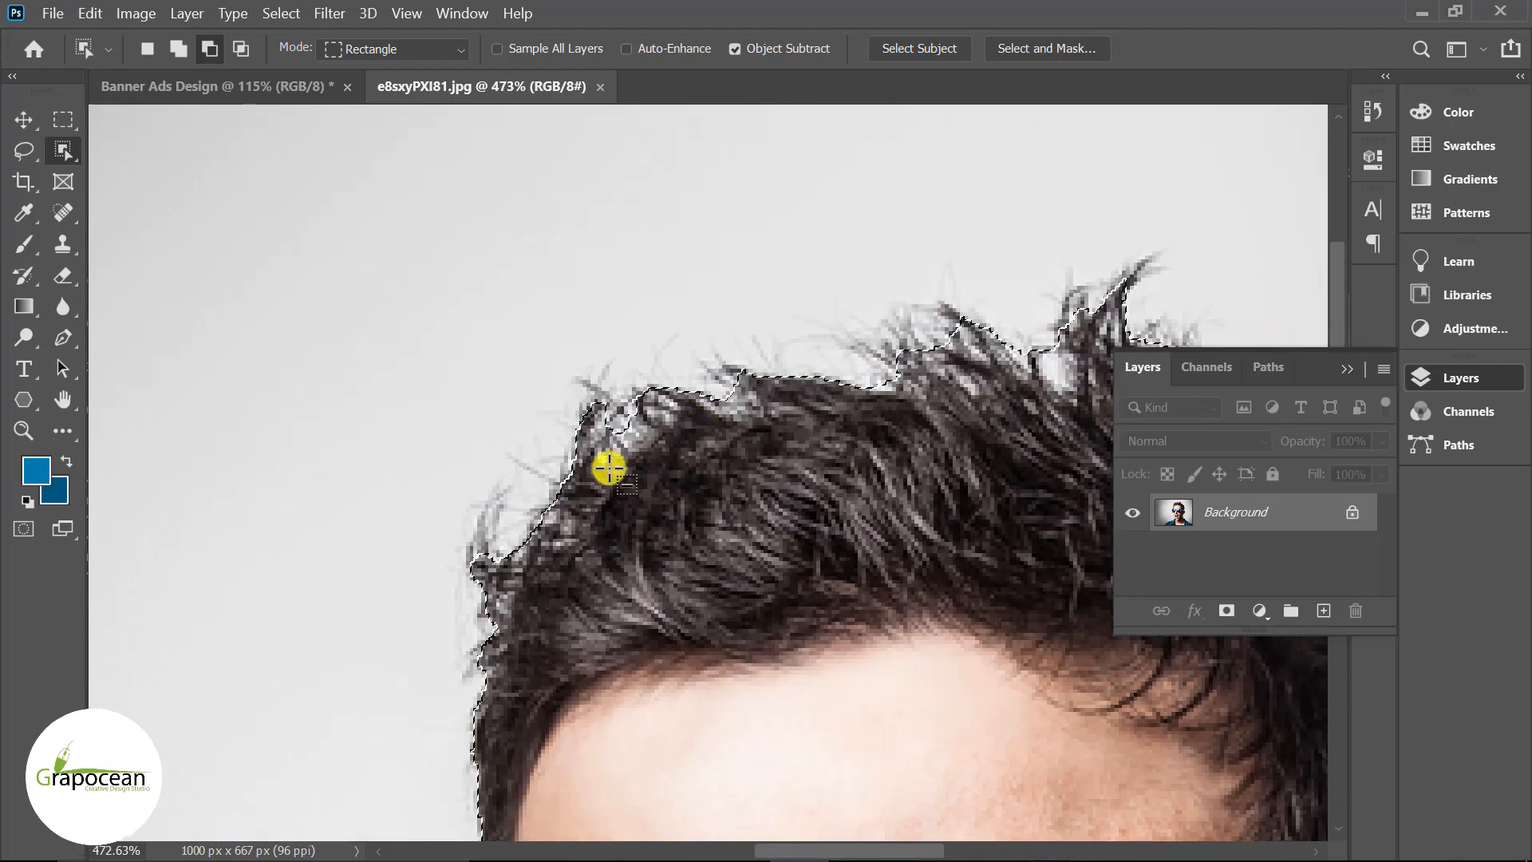
pyautogui.rightClick(60, 146)
pyautogui.click(160, 172)
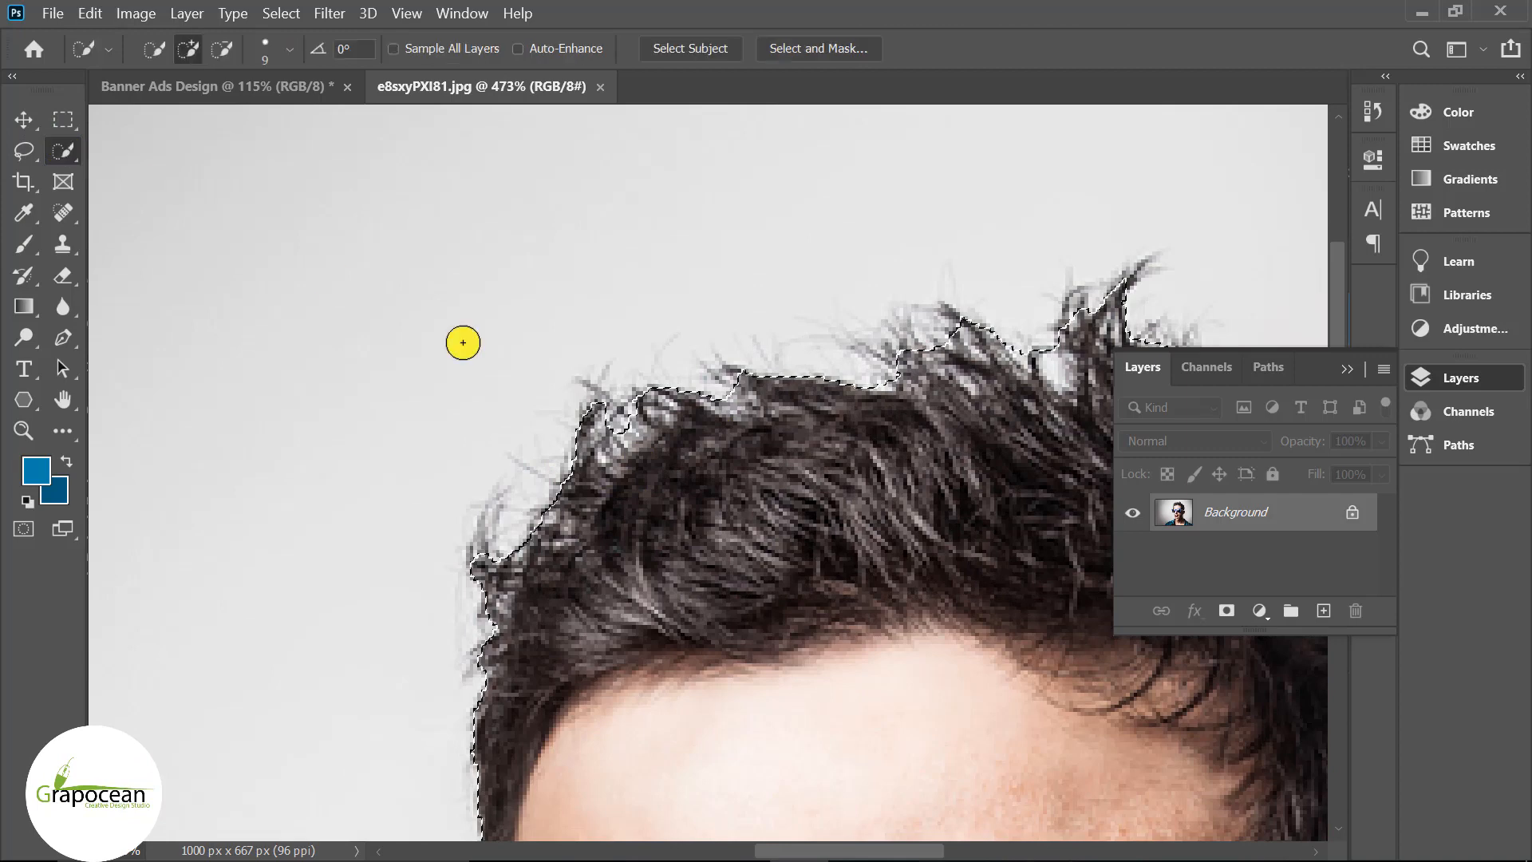
pyautogui.rightClick(577, 381)
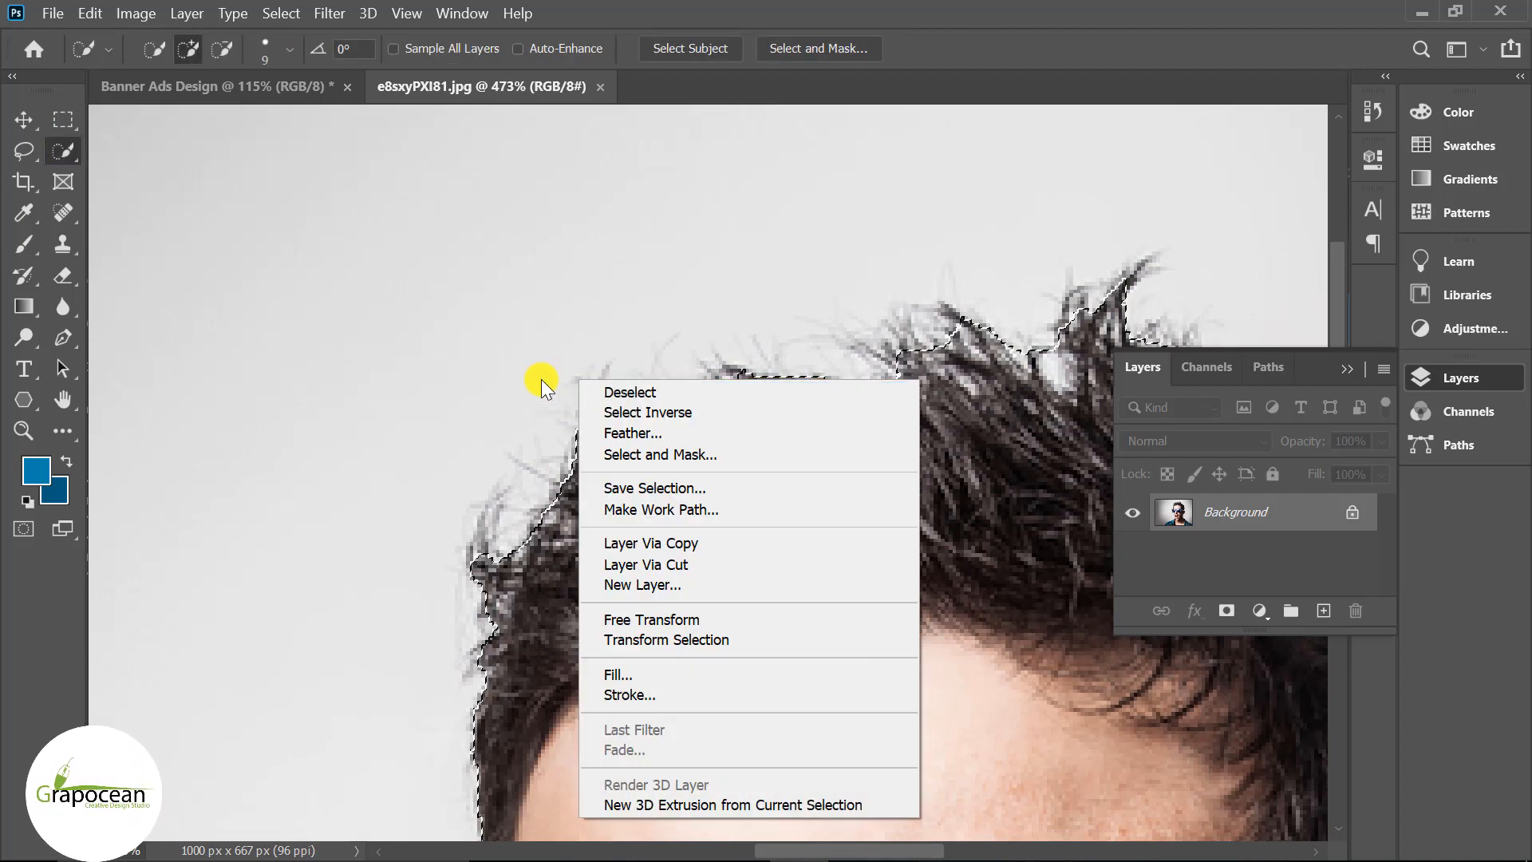
pyautogui.click(189, 49)
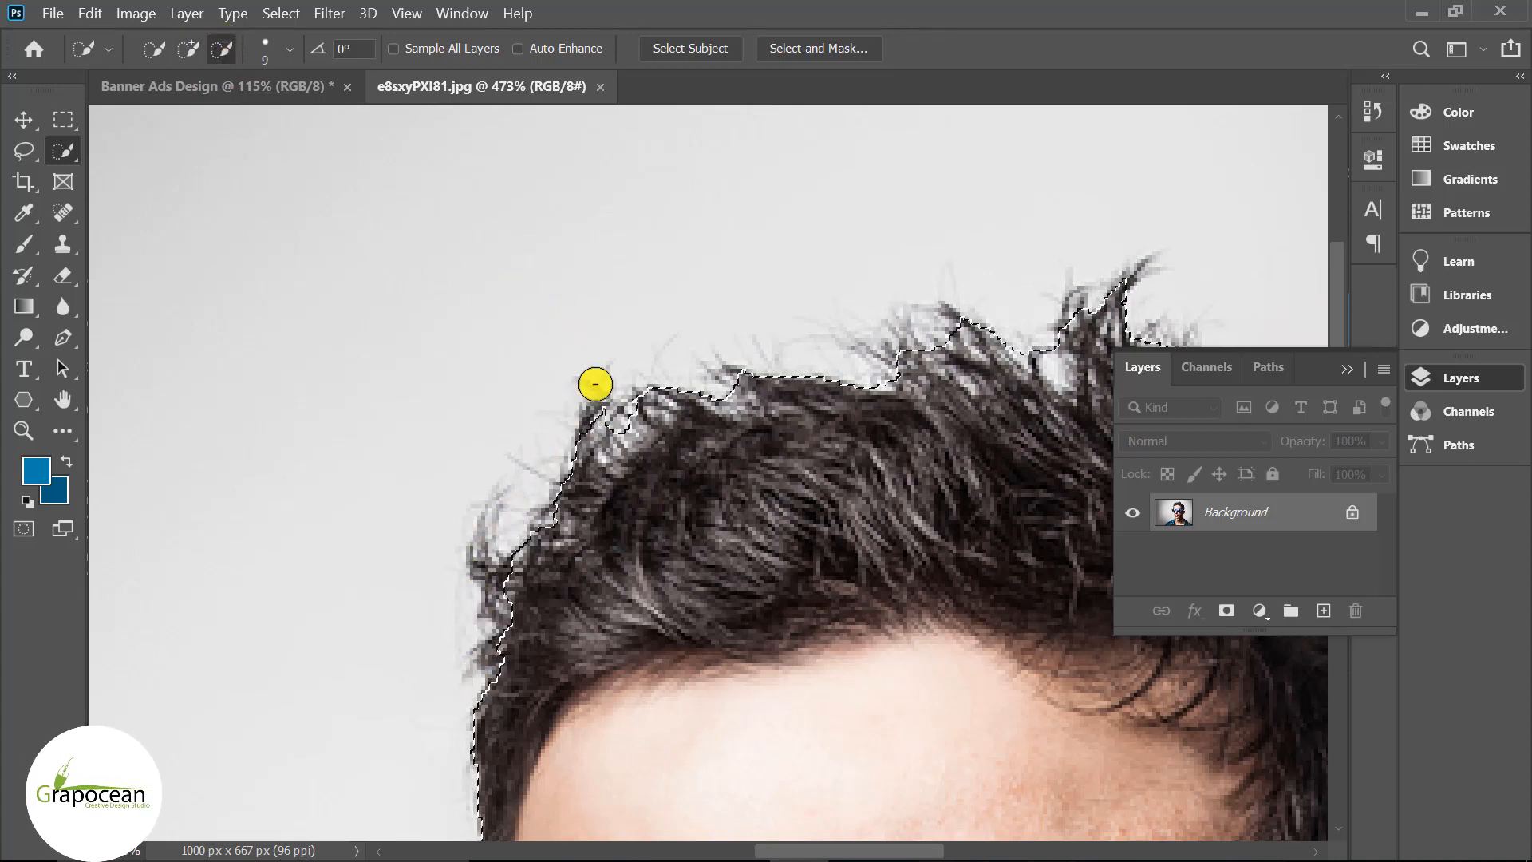
pyautogui.moveTo(596, 383)
pyautogui.mouseDown()
pyautogui.moveTo(601, 429)
pyautogui.moveTo(660, 380)
pyautogui.moveTo(690, 390)
pyautogui.mouseUp()
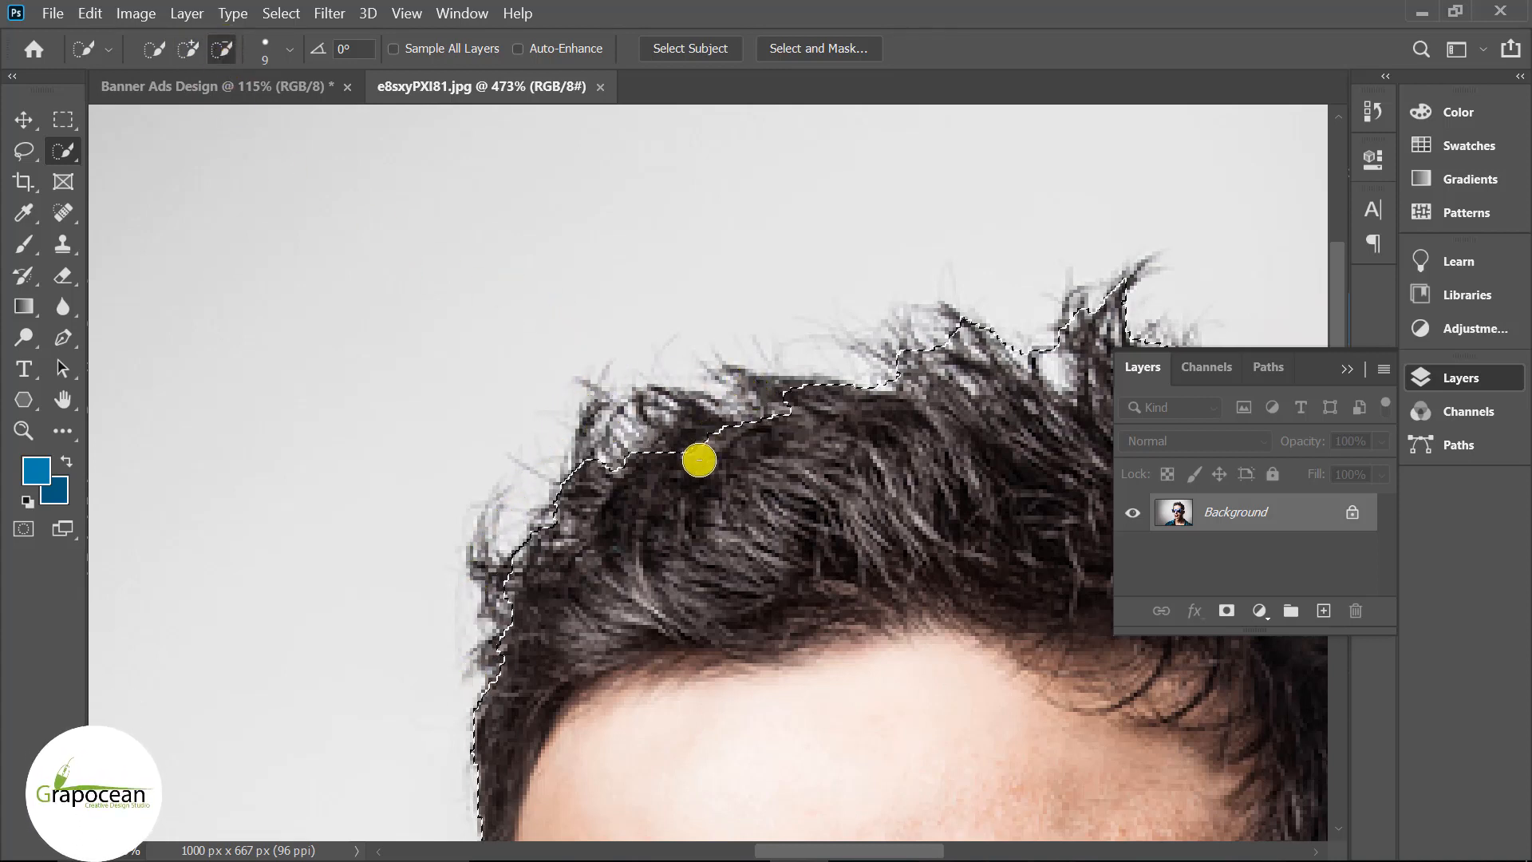
pyautogui.moveTo(636, 447)
pyautogui.mouseDown()
pyautogui.moveTo(692, 446)
pyautogui.moveTo(826, 387)
pyautogui.mouseUp()
# - Refine the selection along the crown, restoring the missing hair patch and subtracting the spiky tufts, and check the remaining outline
pyautogui.moveTo(943, 334); pyautogui.dragTo(653, 332)
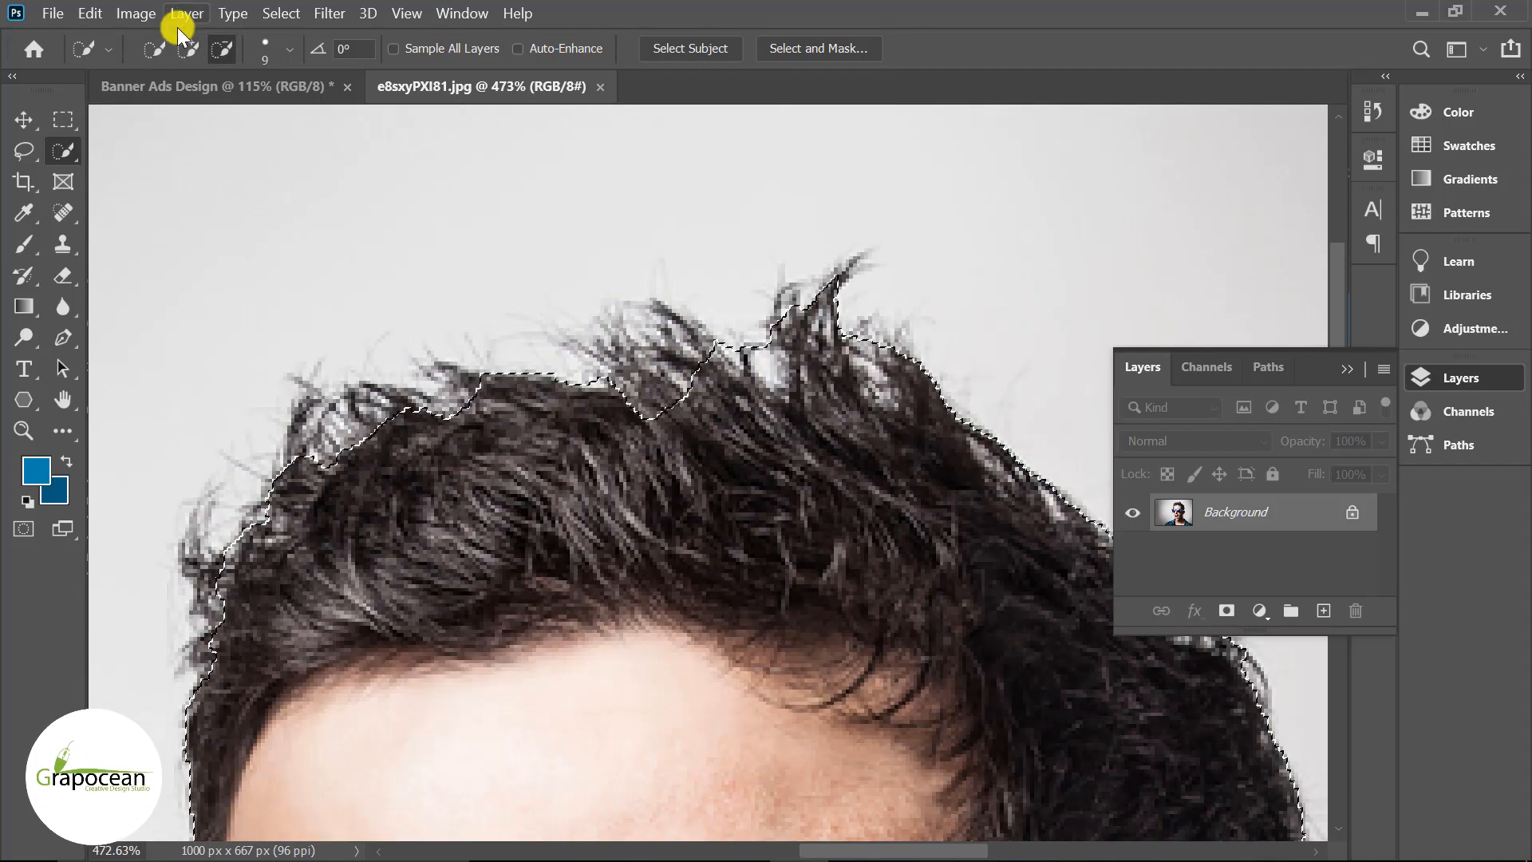
pyautogui.click(188, 49)
pyautogui.moveTo(648, 416); pyautogui.dragTo(797, 366)
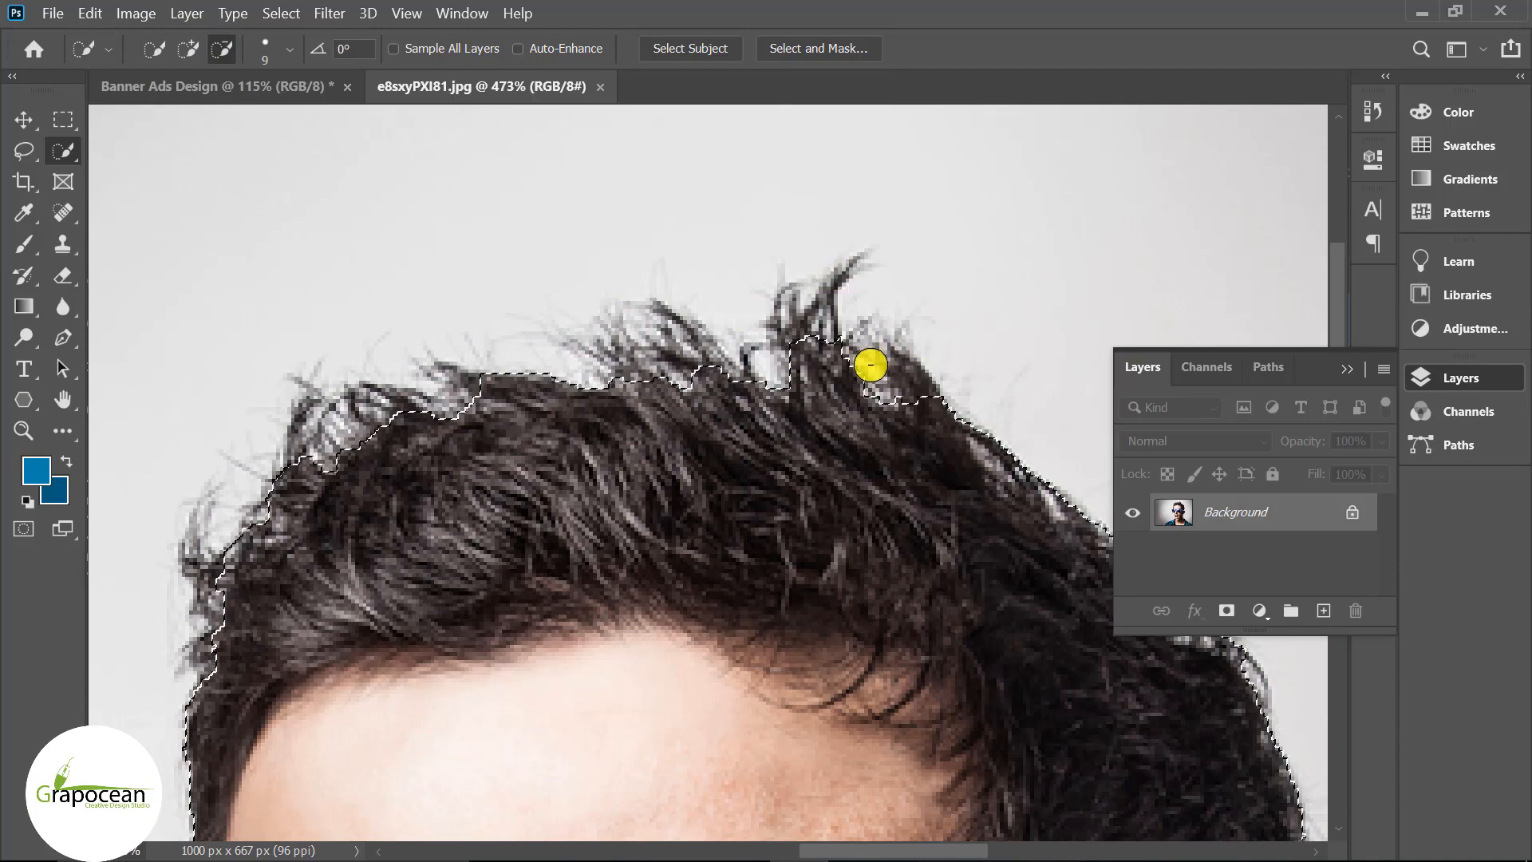
pyautogui.moveTo(777, 441); pyautogui.dragTo(469, 239)
pyautogui.moveTo(1004, 695); pyautogui.dragTo(979, 429)
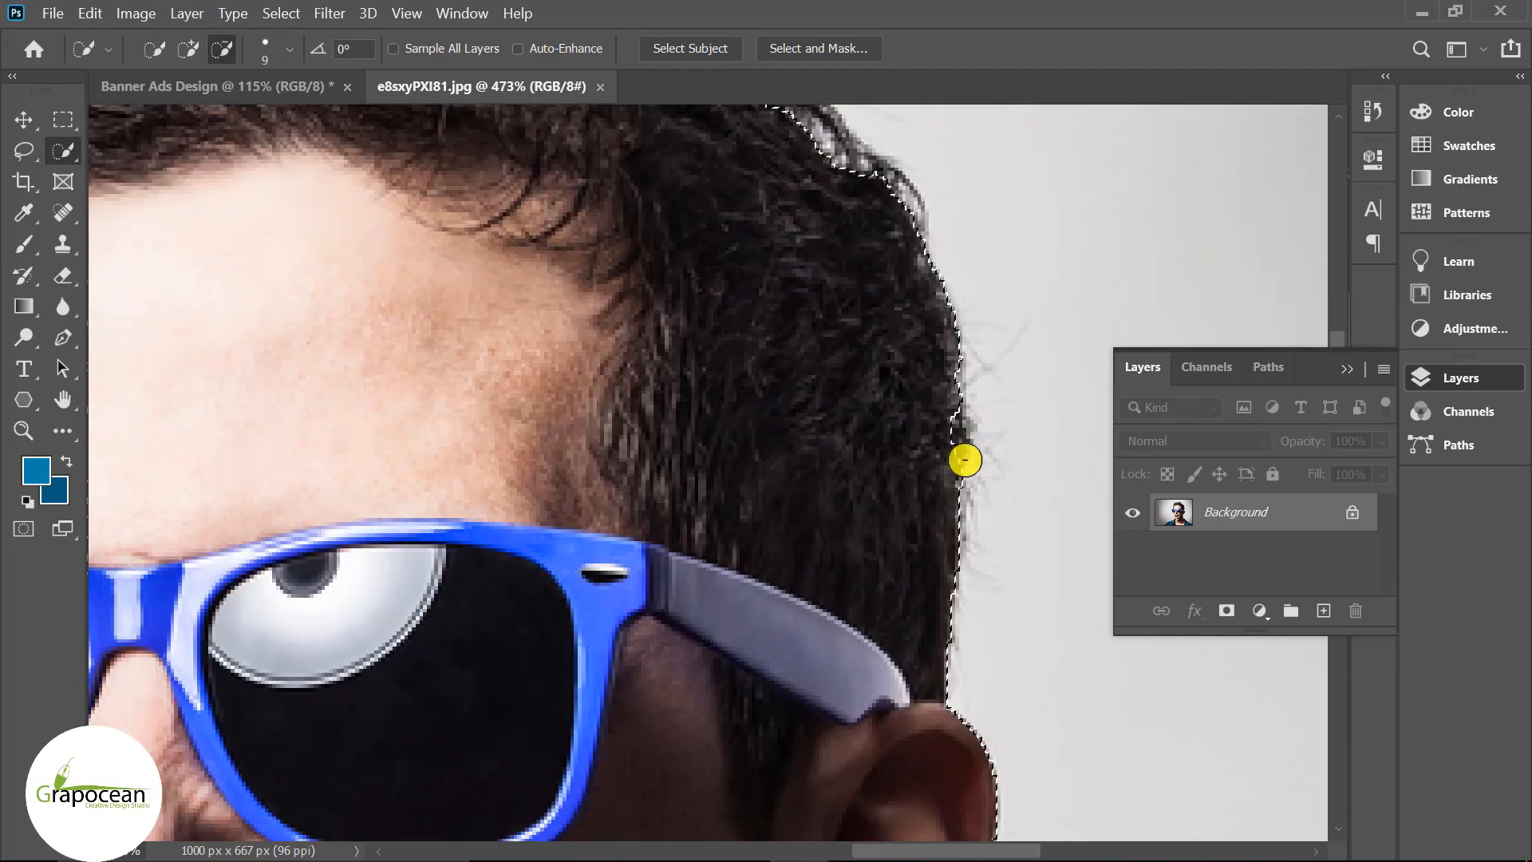
pyautogui.scroll(-14, 1007, 526)
pyautogui.scroll(9, 1049, 748)
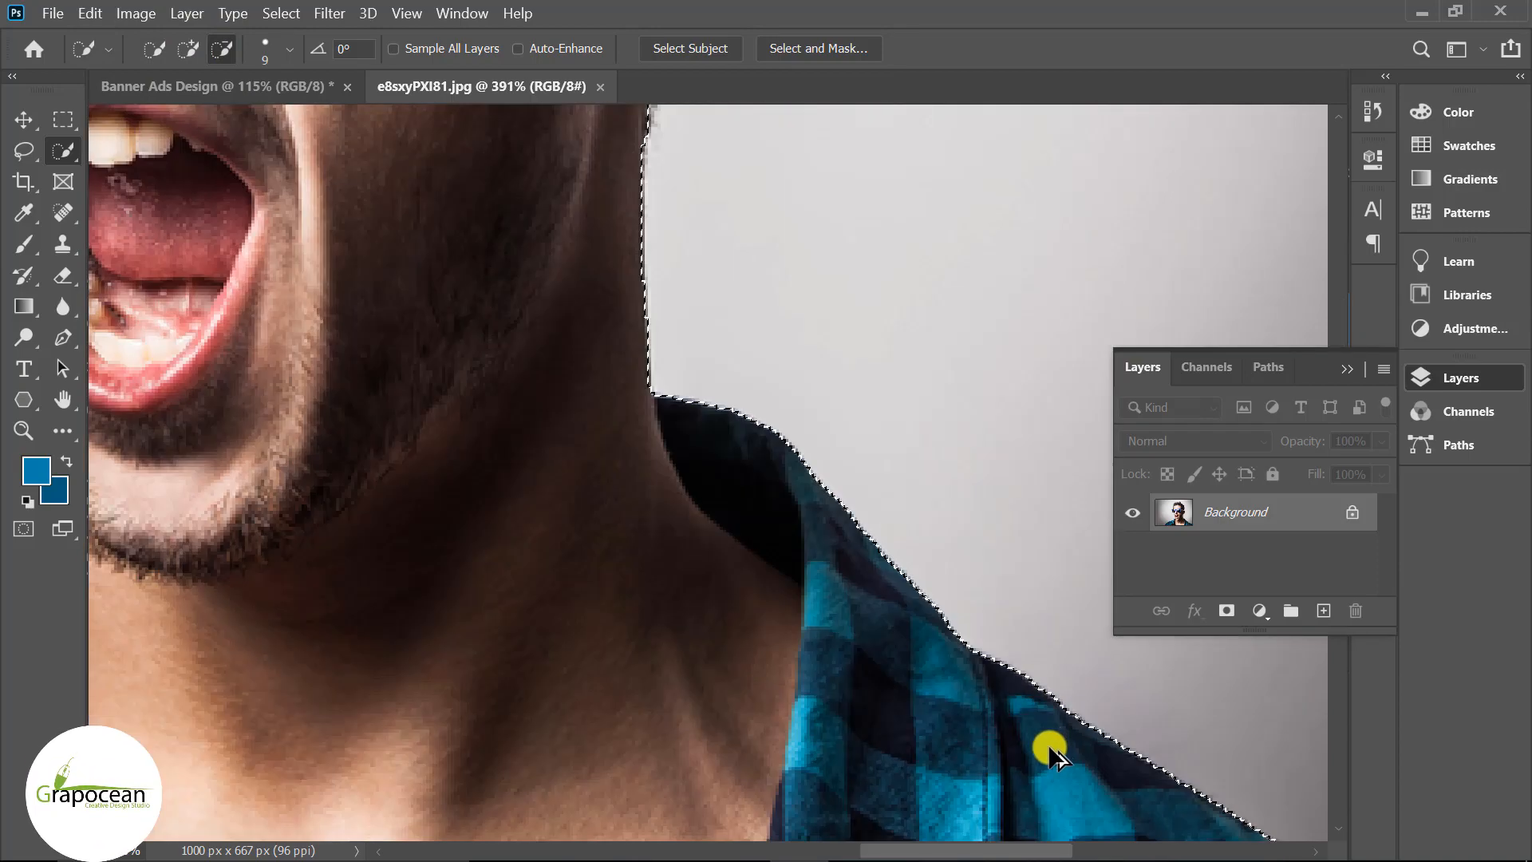
pyautogui.scroll(-11, 967, 668)
pyautogui.scroll(17, 615, 513)
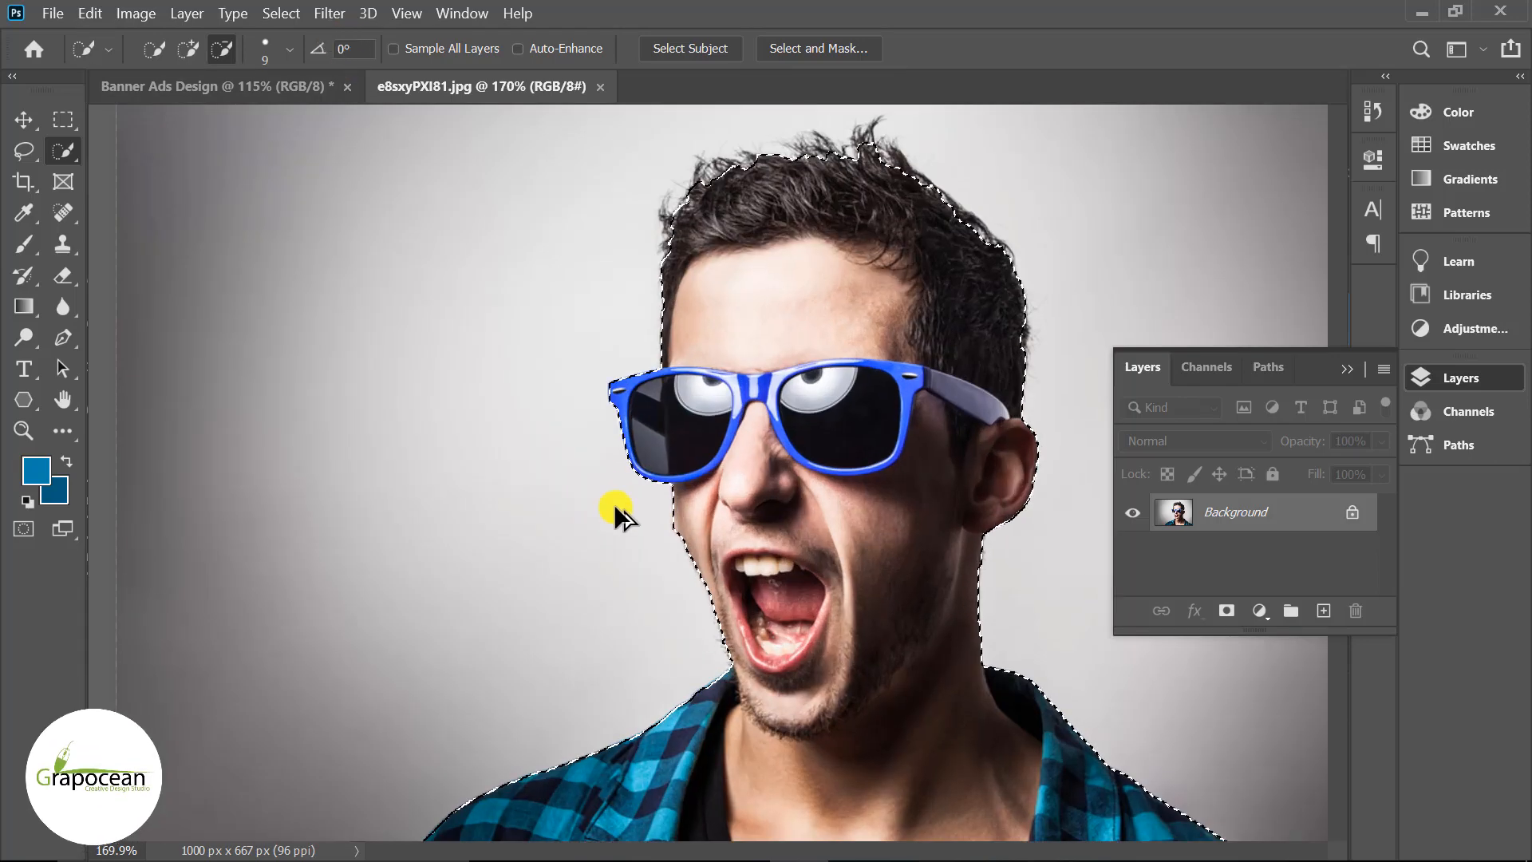
pyautogui.scroll(8, 691, 546)
pyautogui.scroll(1, 661, 455)
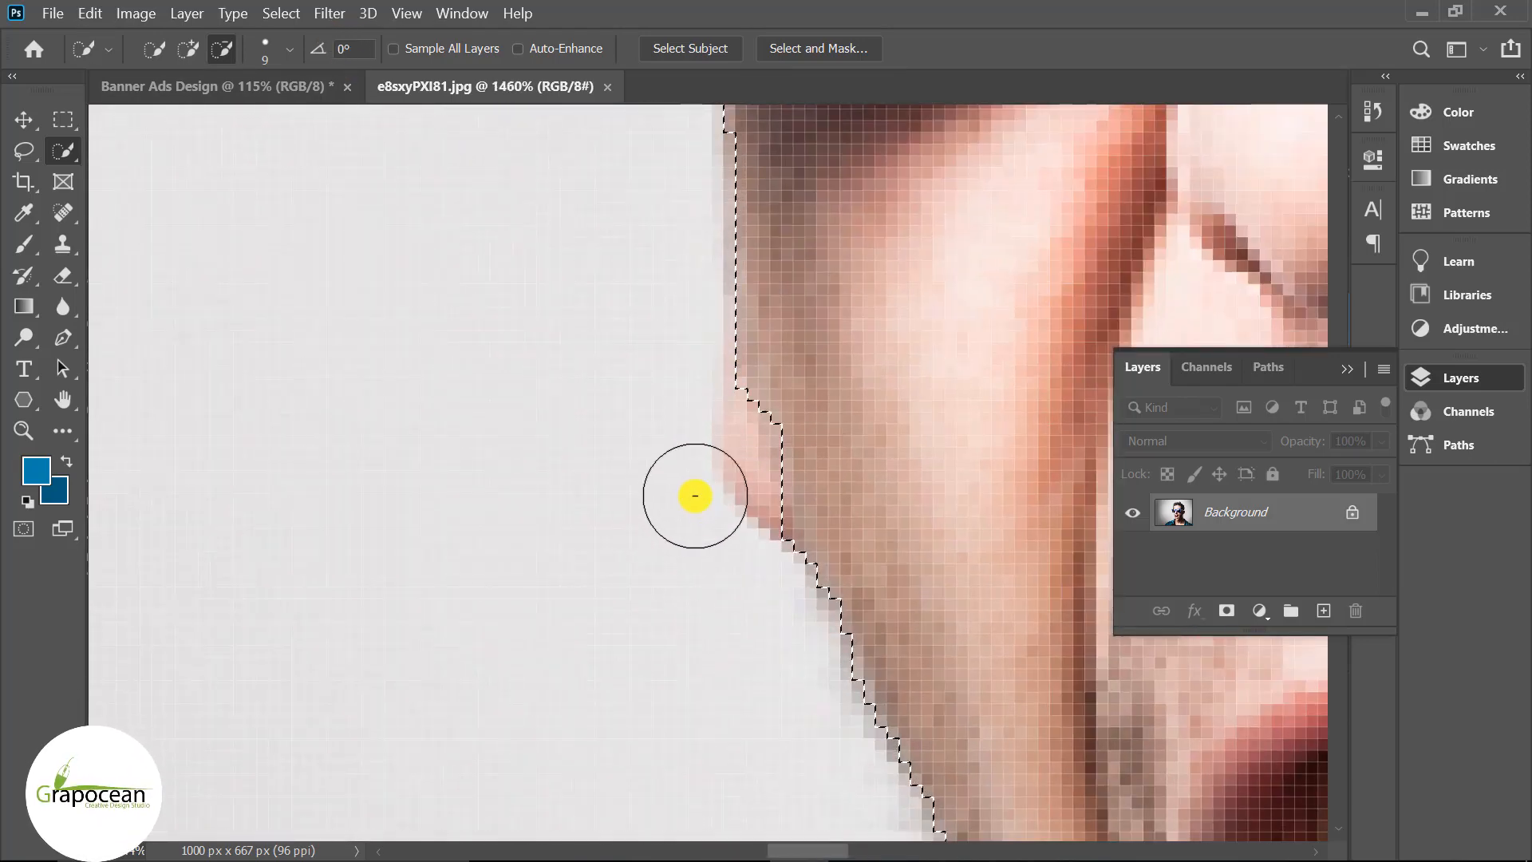
pyautogui.scroll(-10, 685, 444)
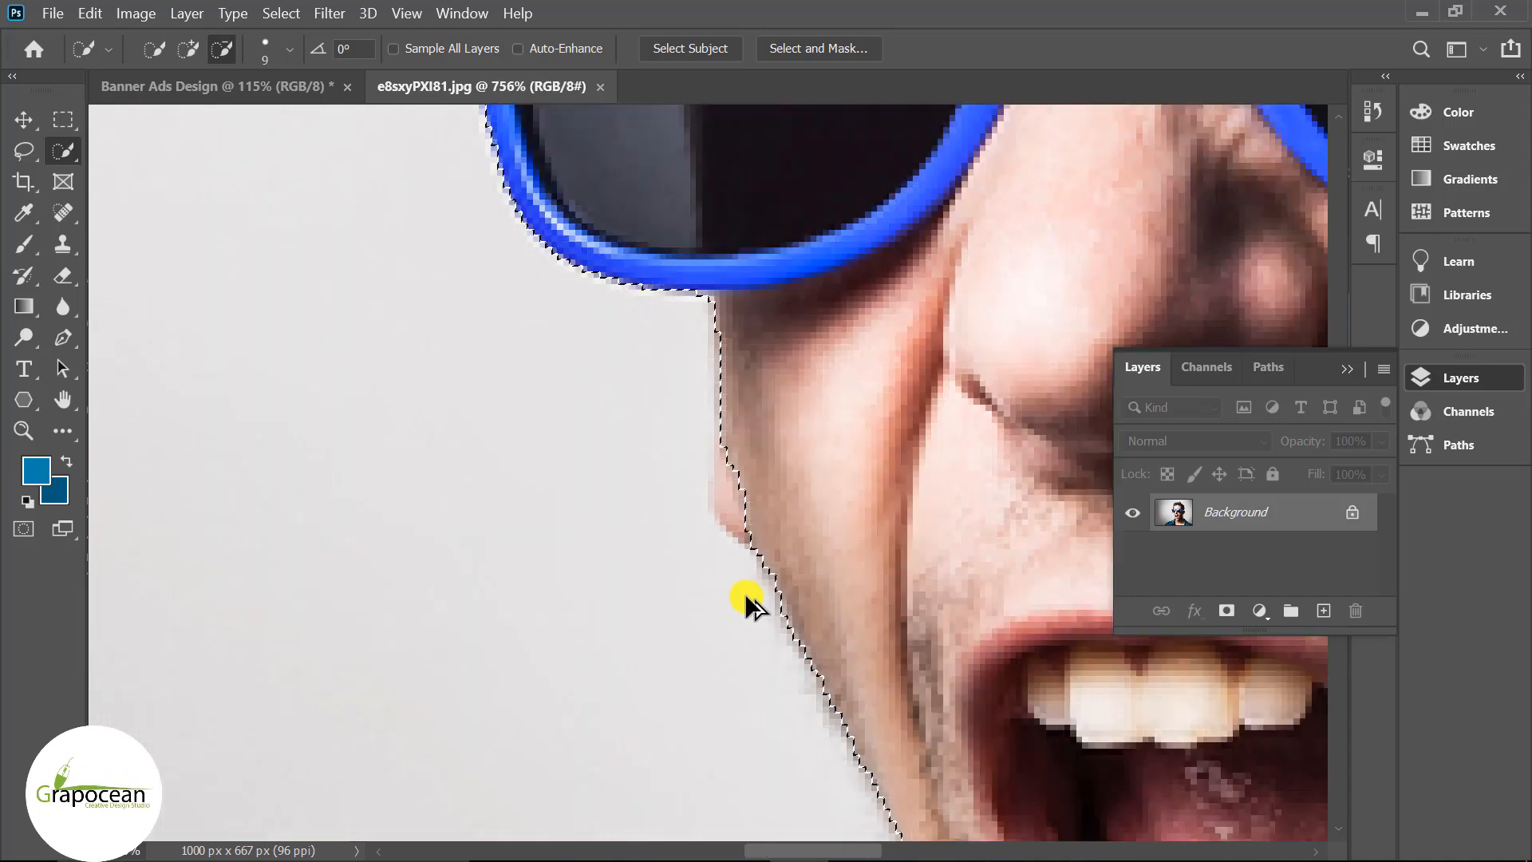
pyautogui.scroll(-4, 907, 659)
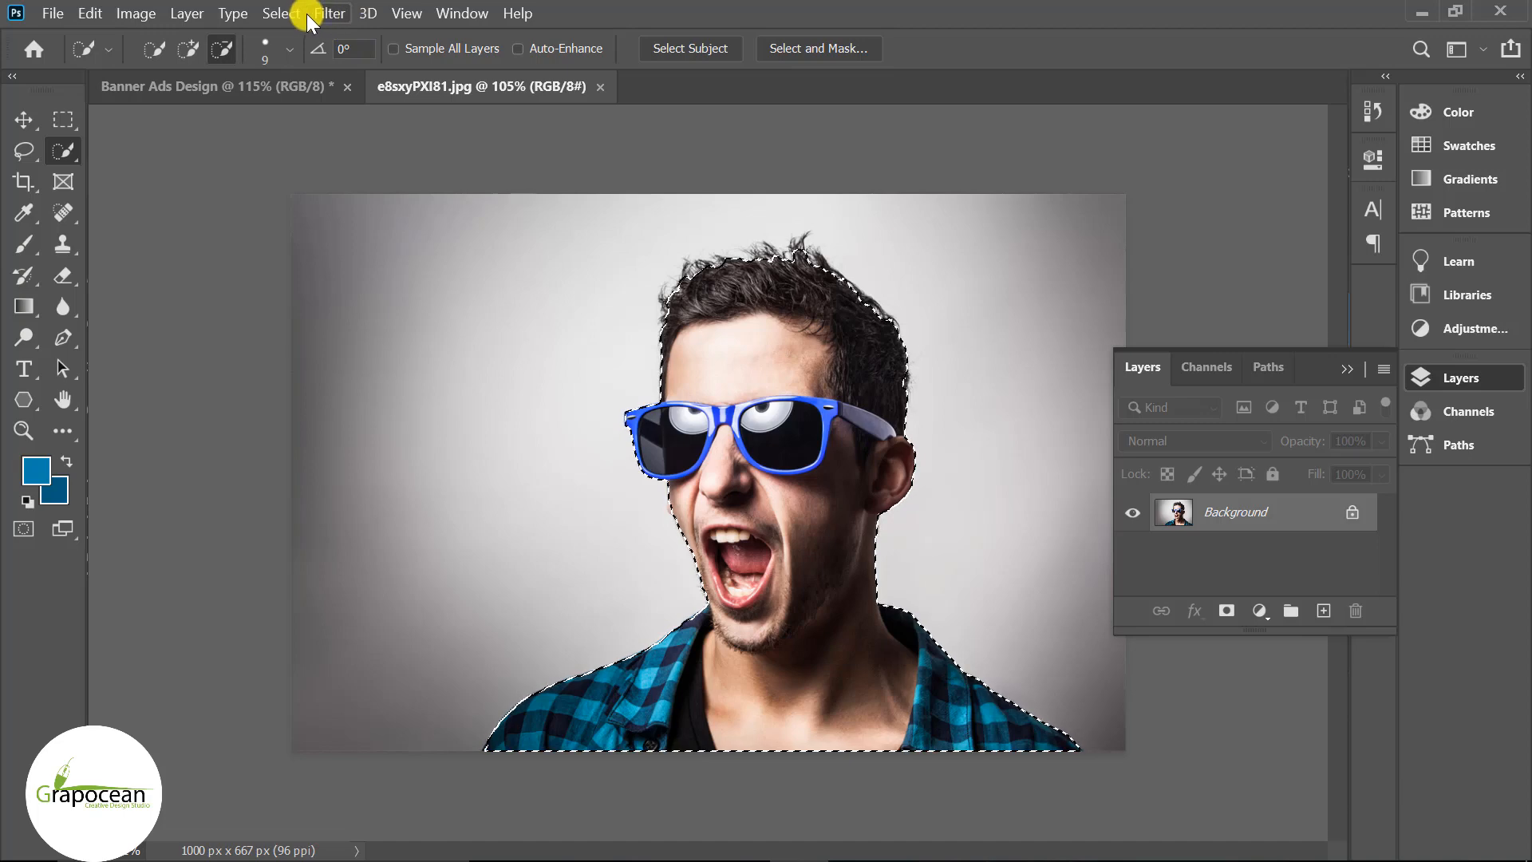
pyautogui.click(281, 14)
pyautogui.moveTo(386, 327)
pyautogui.click(560, 371)
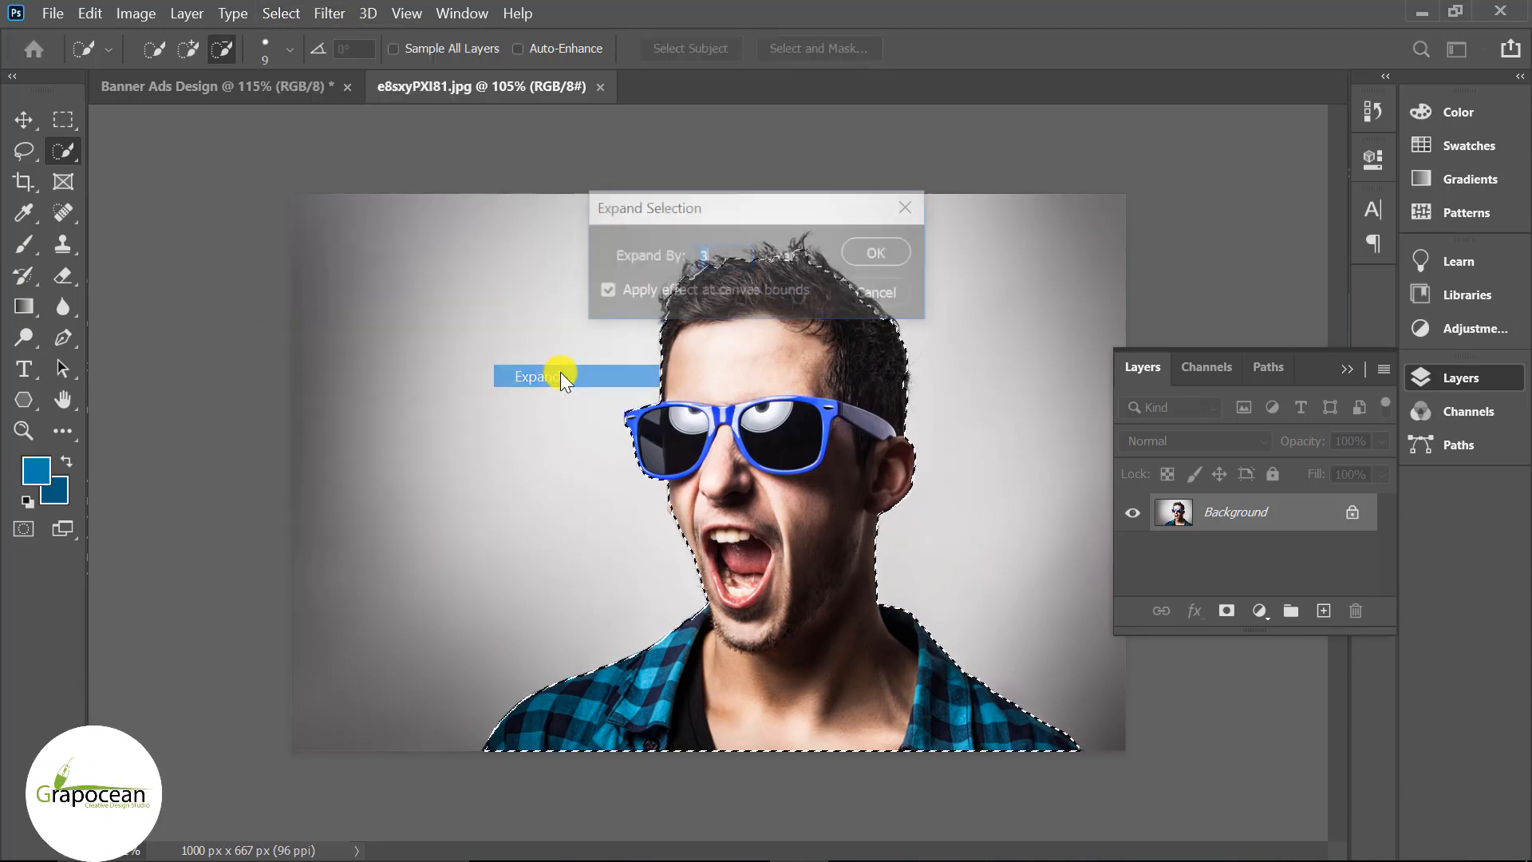
pyautogui.click(878, 292)
# - Smooth the selection around the man with a sample radius of 3 pixels, applying the effect at canvas bounds
pyautogui.click(275, 15)
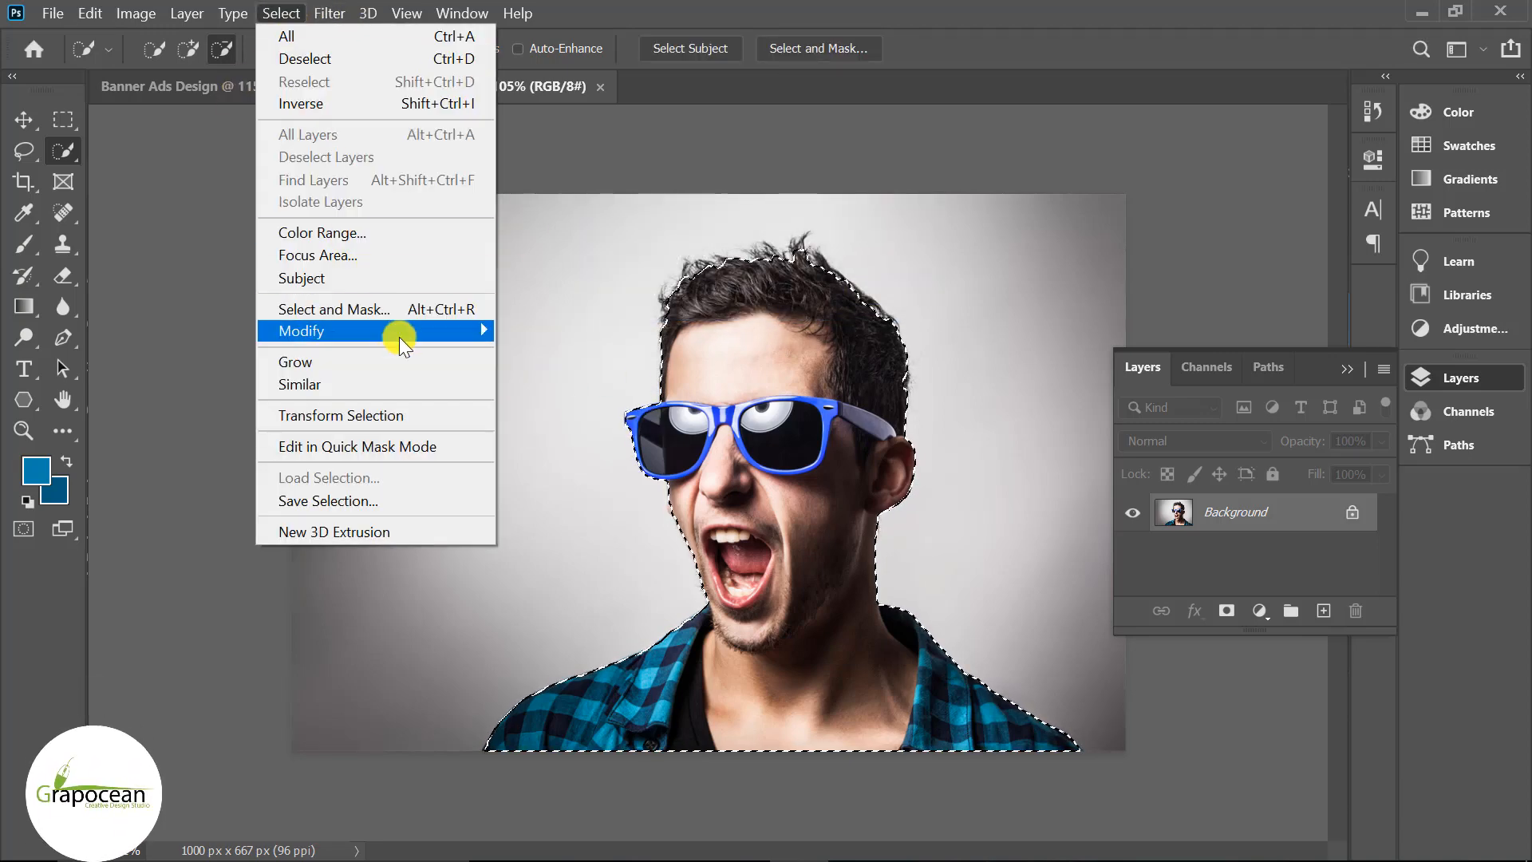
pyautogui.moveTo(451, 329)
pyautogui.click(568, 356)
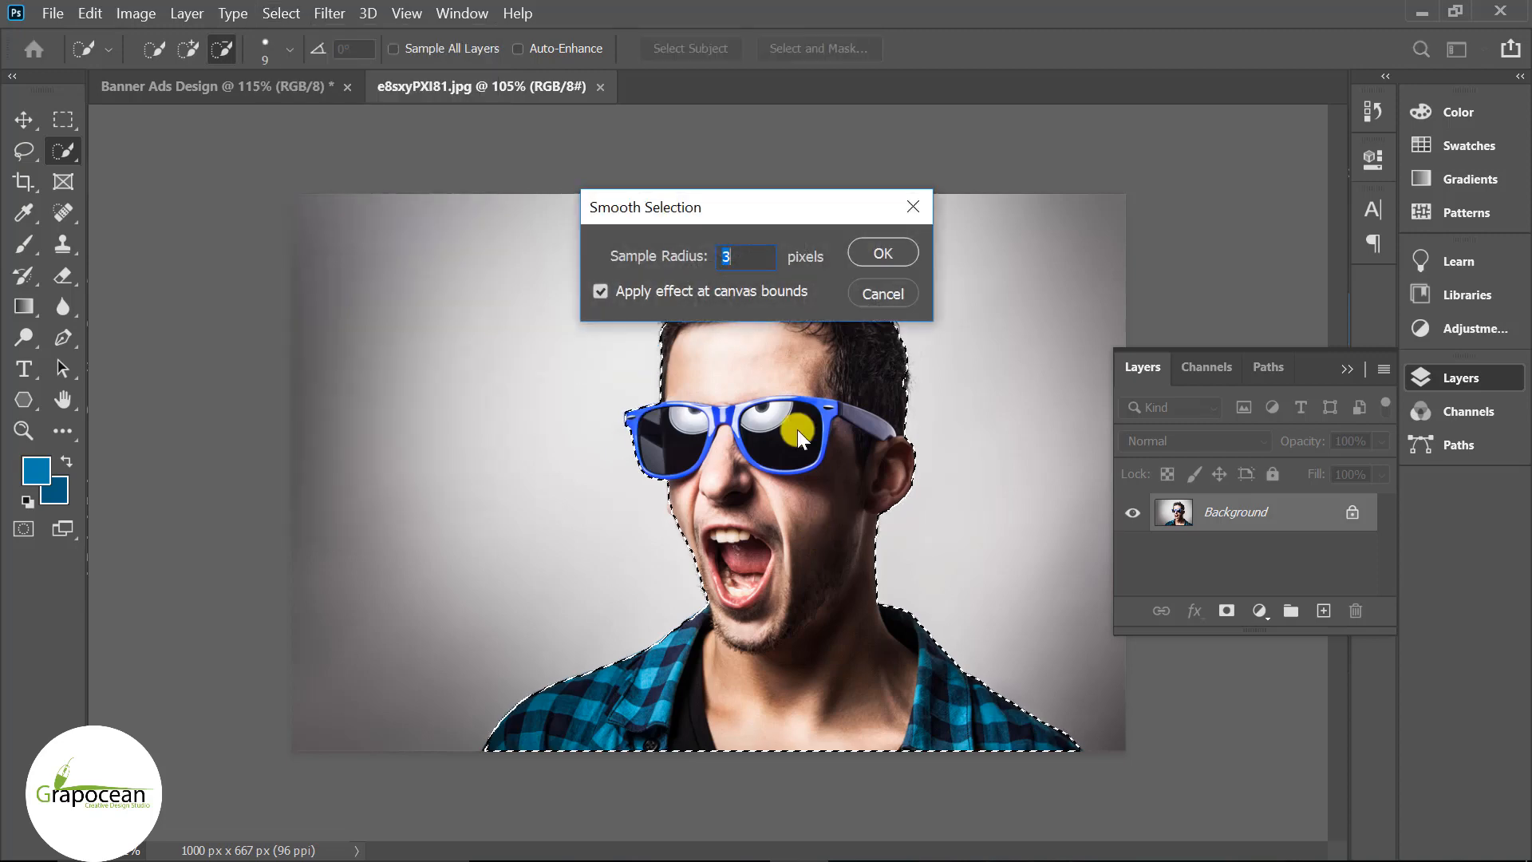
pyautogui.click(874, 253)
pyautogui.scroll(1, 916, 513)
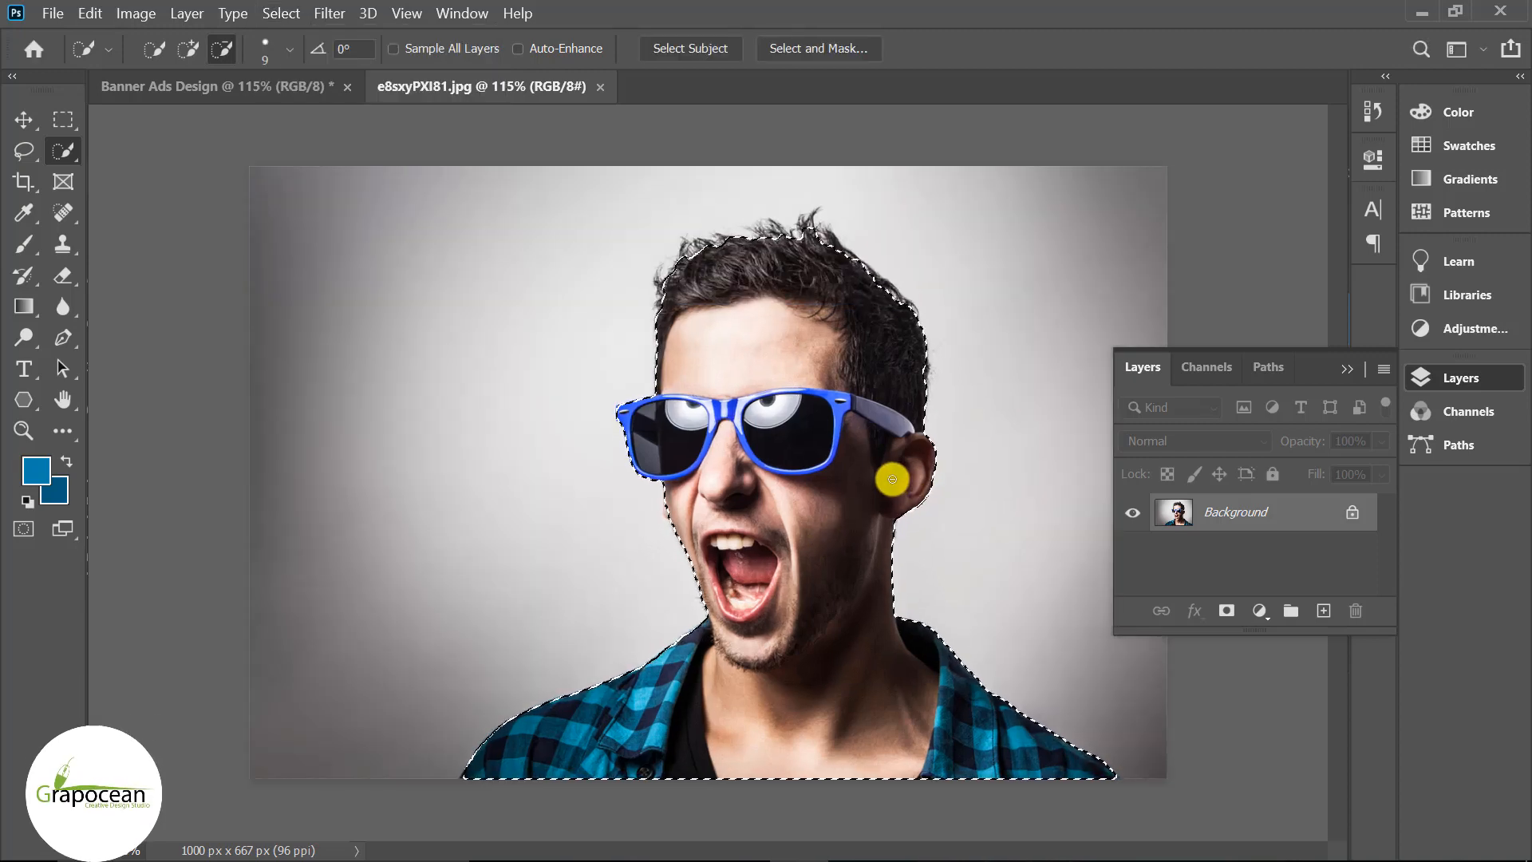
# - Open the selection in Select and Mask and brush over the hair outline with the Refine Edge brush
pyautogui.click(279, 14)
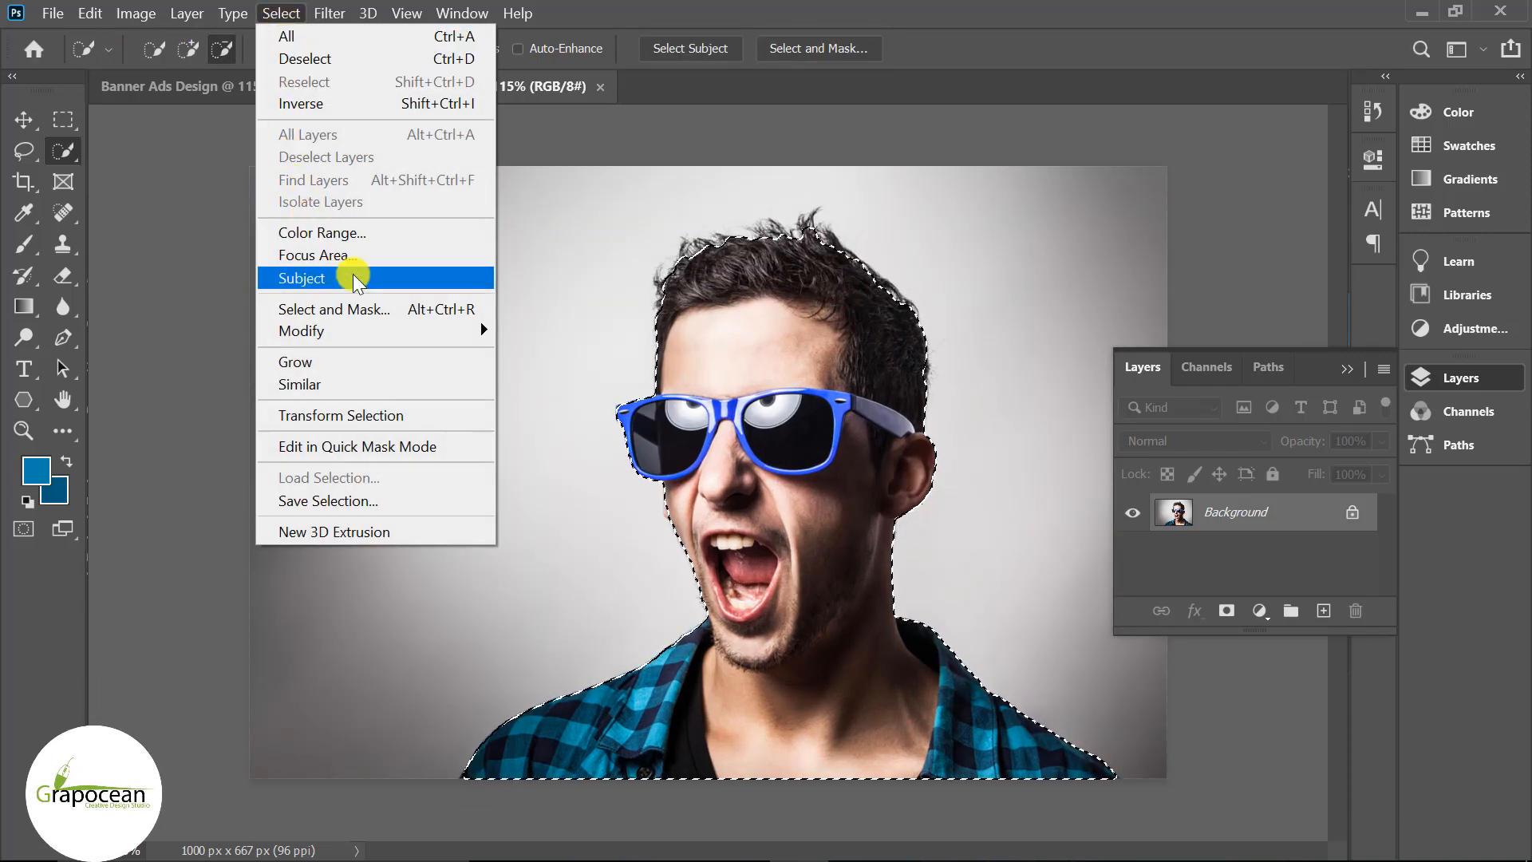
pyautogui.click(359, 309)
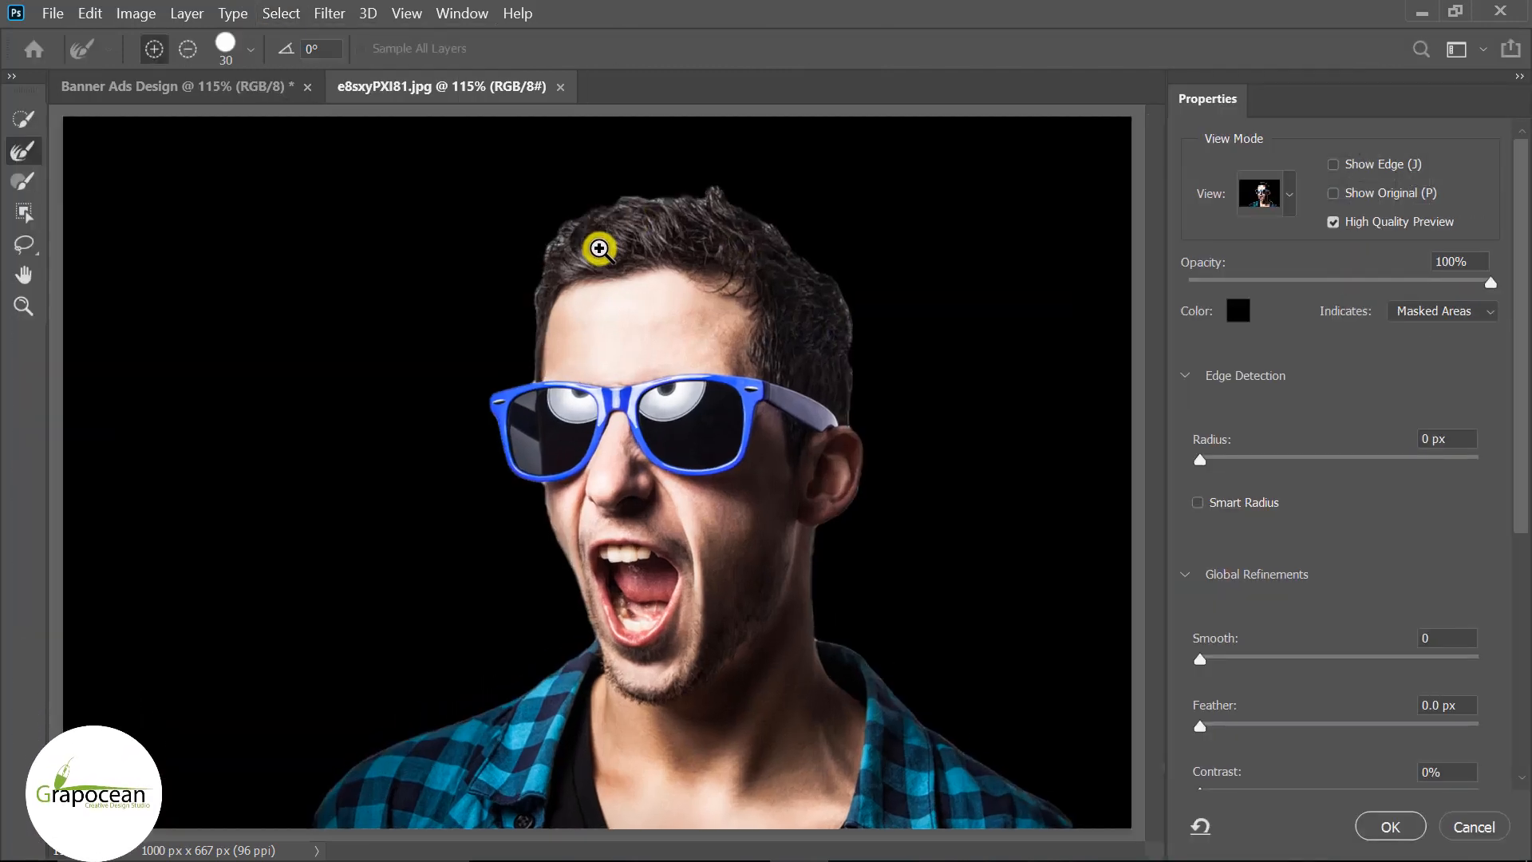
pyautogui.keyDown('ctrl'); pyautogui.click(599, 248); pyautogui.keyUp('ctrl')
pyautogui.moveTo(766, 197)
pyautogui.mouseDown()
pyautogui.moveTo(511, 245)
pyautogui.moveTo(455, 308)
pyautogui.moveTo(506, 271)
pyautogui.moveTo(429, 363)
pyautogui.moveTo(422, 425)
pyautogui.moveTo(548, 234)
pyautogui.moveTo(486, 293)
pyautogui.moveTo(646, 186)
pyautogui.moveTo(875, 160)
pyautogui.moveTo(844, 199)
pyautogui.moveTo(879, 176)
pyautogui.moveTo(811, 215)
pyautogui.moveTo(710, 198)
pyautogui.moveTo(967, 241)
pyautogui.moveTo(1125, 369)
pyautogui.mouseUp()
pyautogui.moveTo(973, 395); pyautogui.dragTo(736, 292)
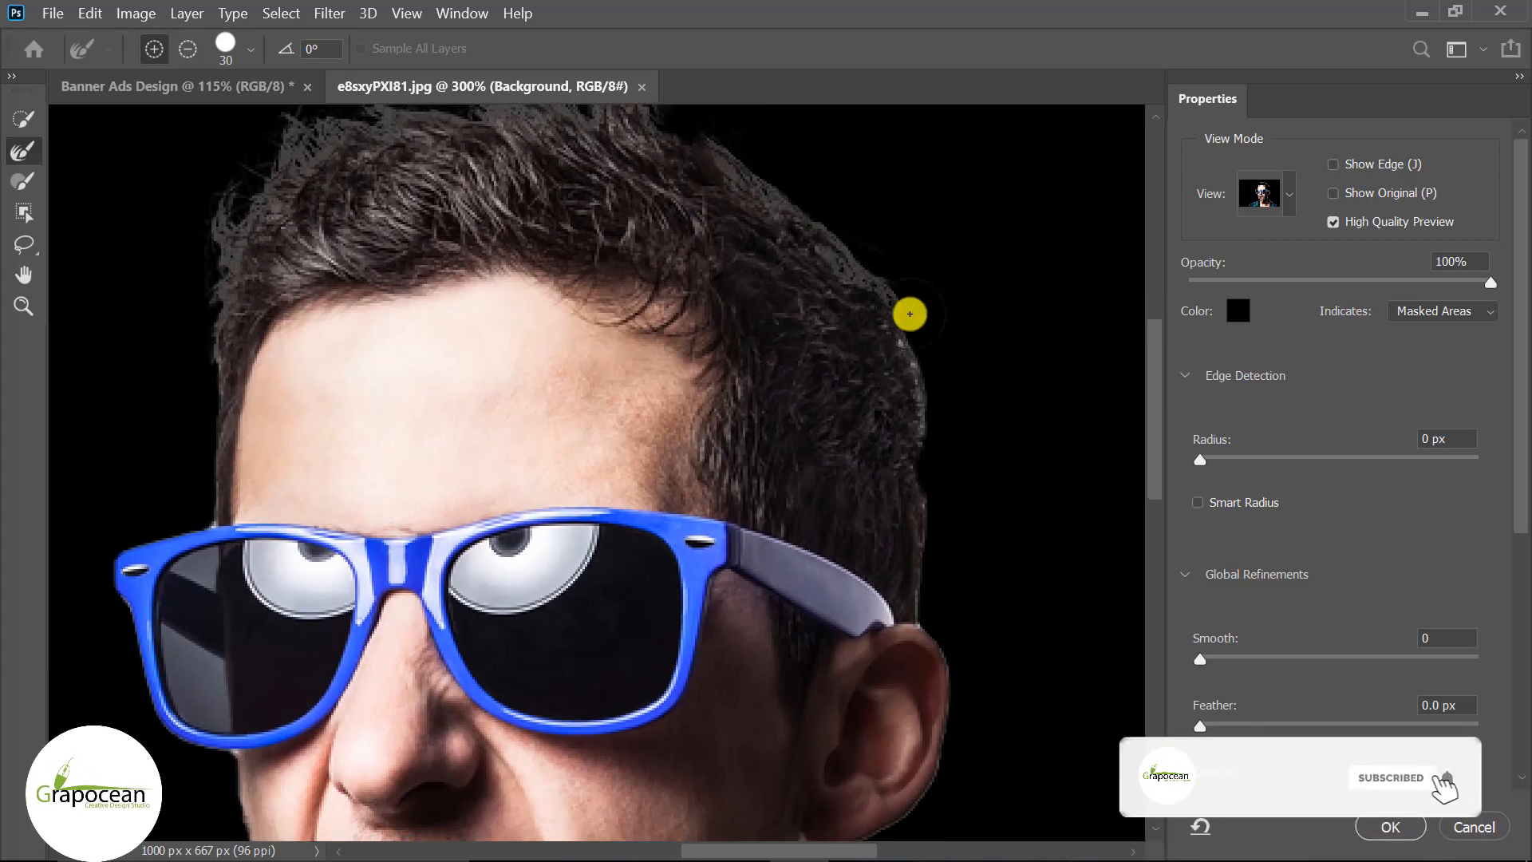
# - Enable Decontaminate Colors at 100% and output the cutout to a new layer with a layer mask
pyautogui.scroll(-5, 1241, 674)
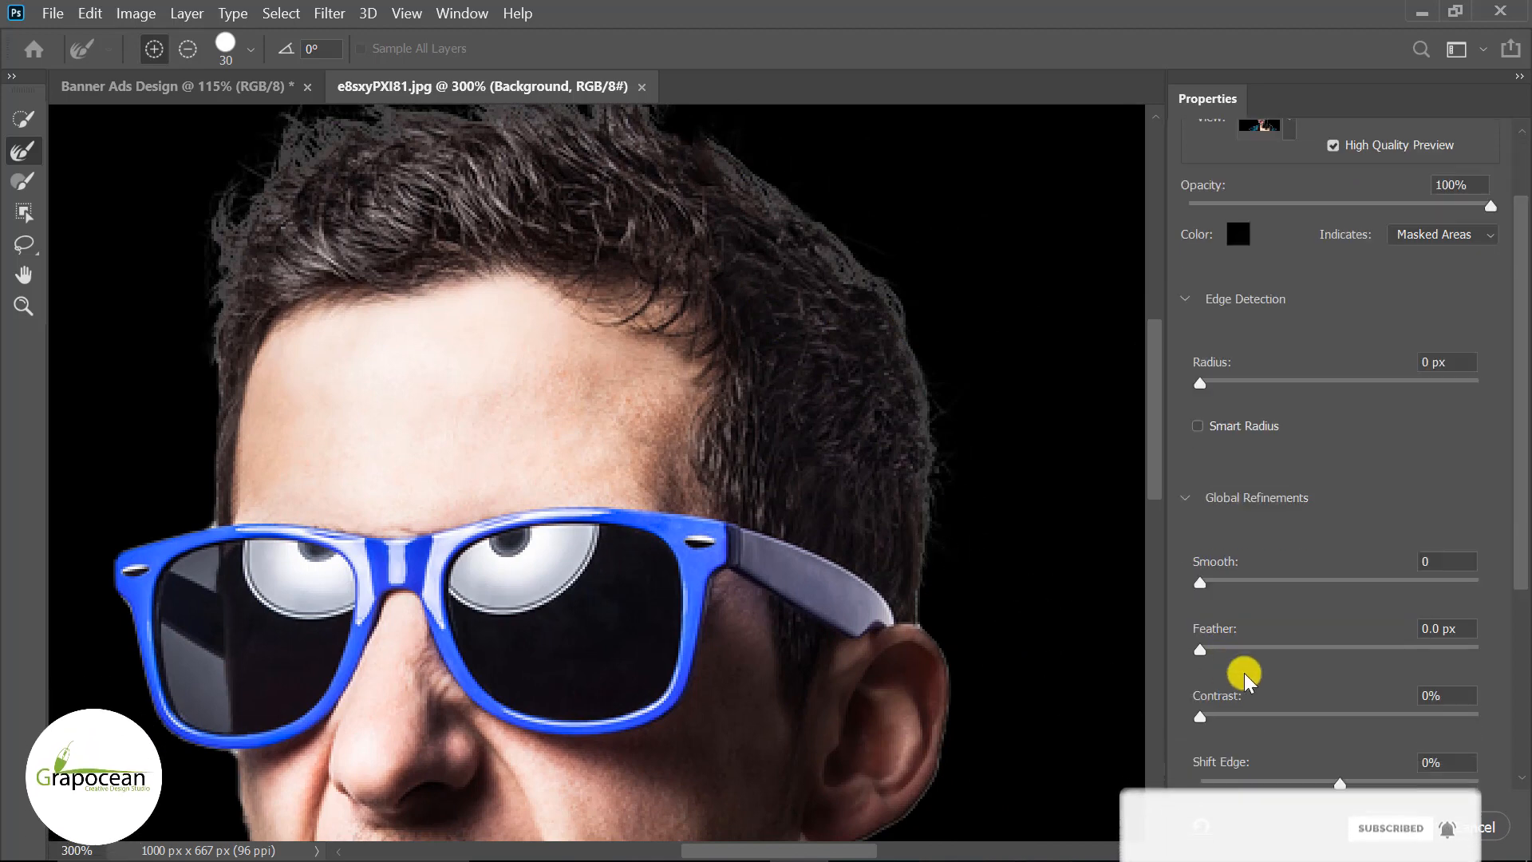
pyautogui.scroll(-2, 1237, 716)
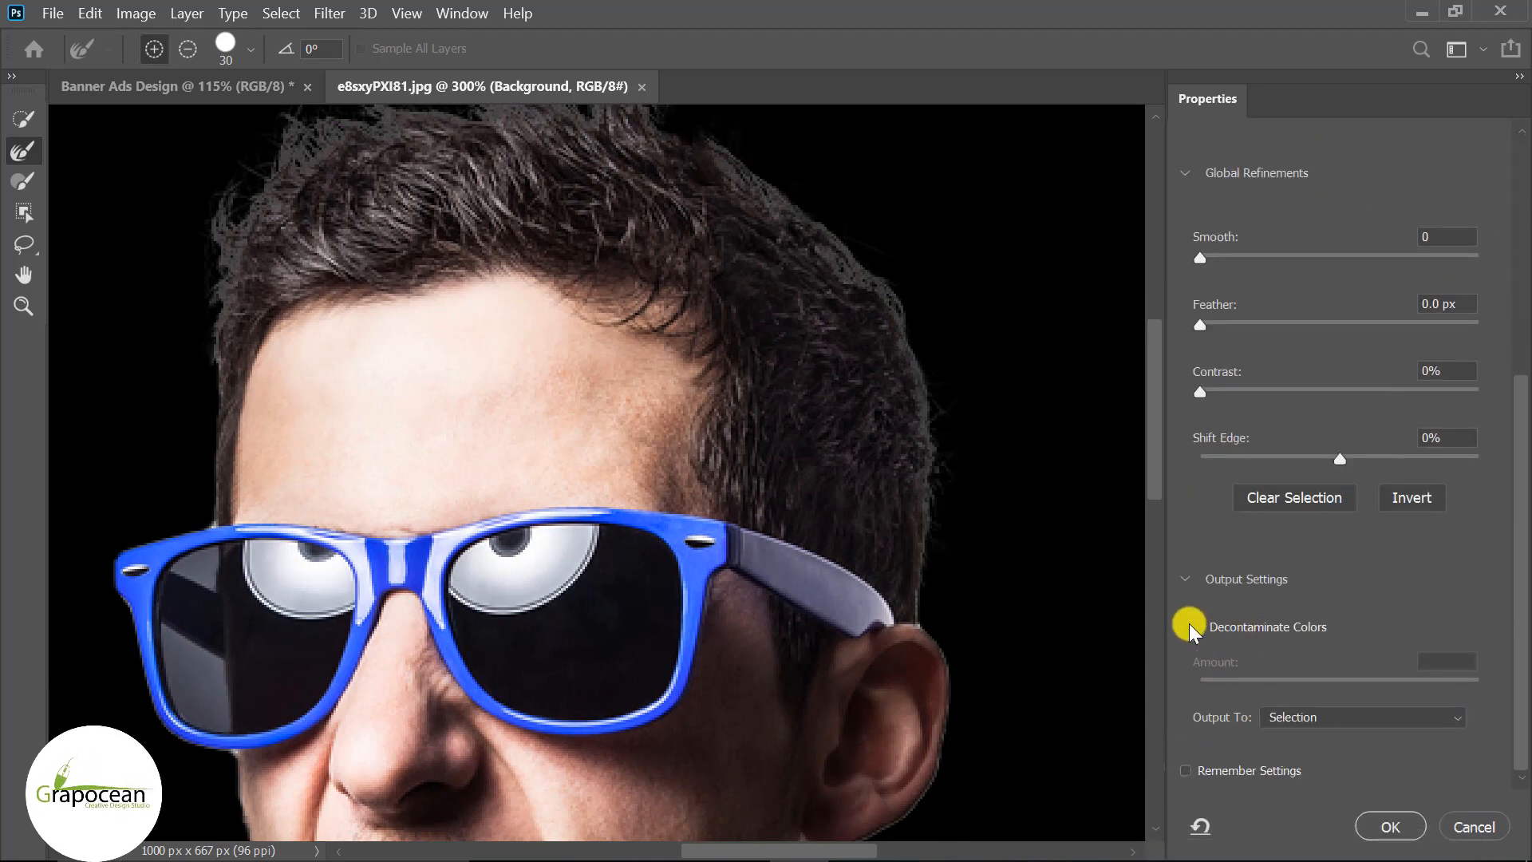
pyautogui.click(1192, 624)
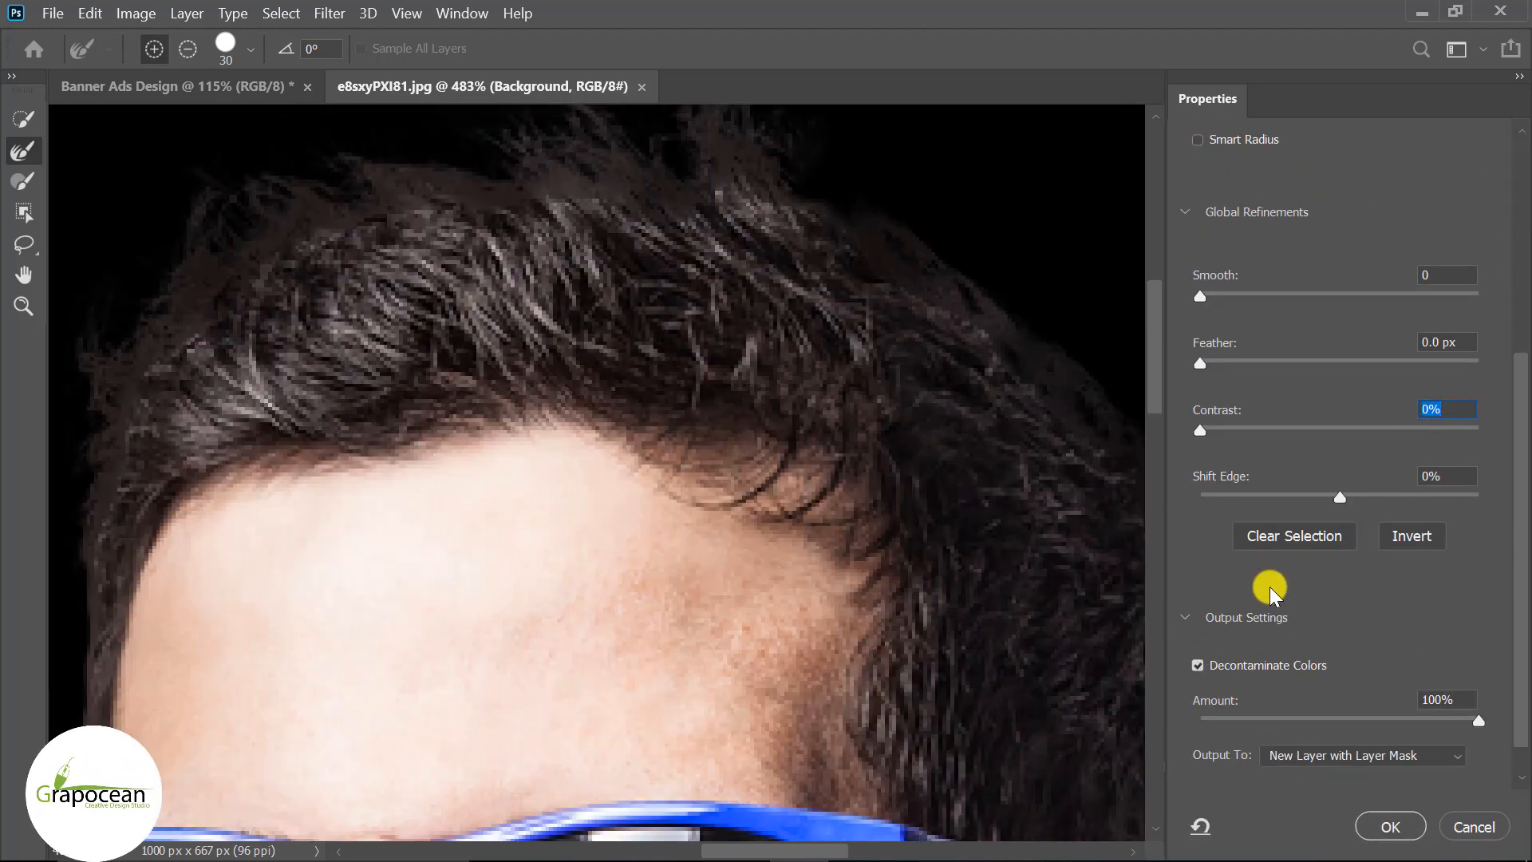
pyautogui.scroll(-1, 1280, 603)
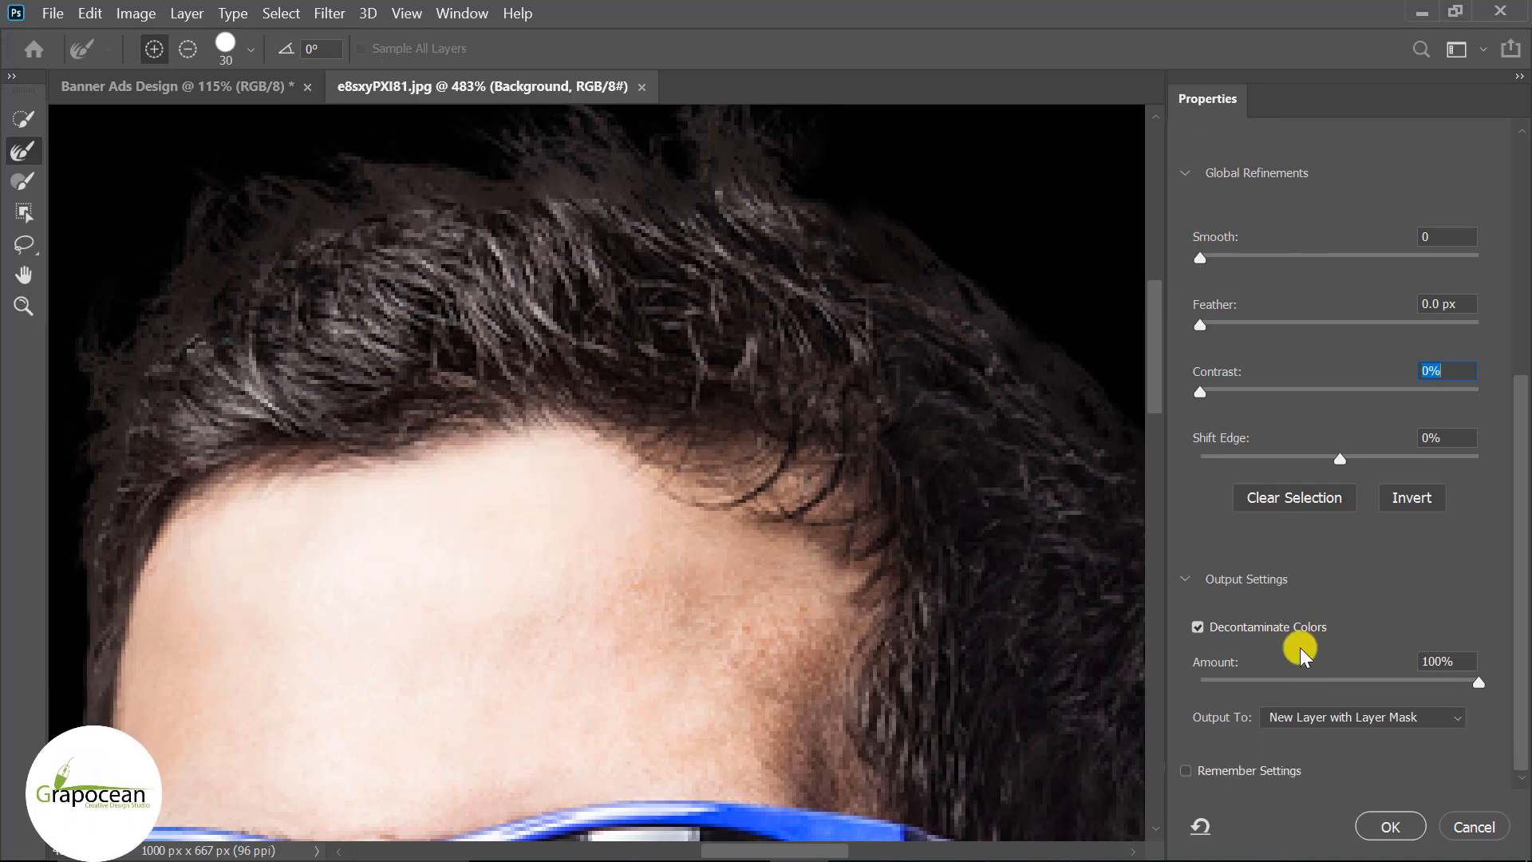
pyautogui.click(1390, 826)
pyautogui.scroll(-6, 797, 506)
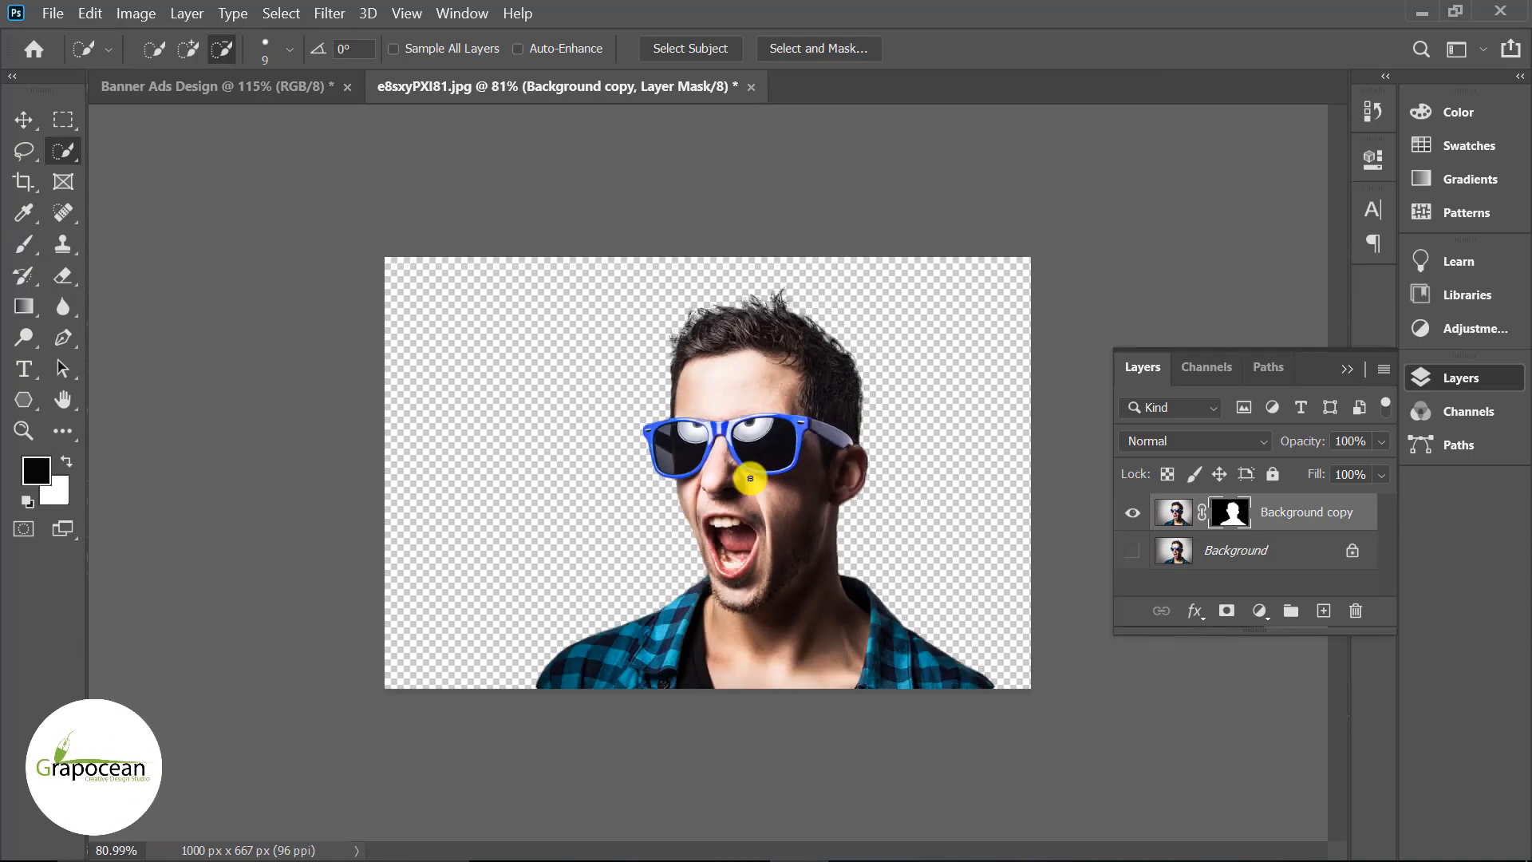
# - Bring the cut-out man into the Banner Ads Design document, scale him to 41.64% and place him at the banner's center
pyautogui.click(23, 119)
pyautogui.moveTo(738, 517); pyautogui.dragTo(691, 473)
pyautogui.moveTo(1104, 131); pyautogui.dragTo(923, 318)
pyautogui.moveTo(670, 511); pyautogui.dragTo(688, 510)
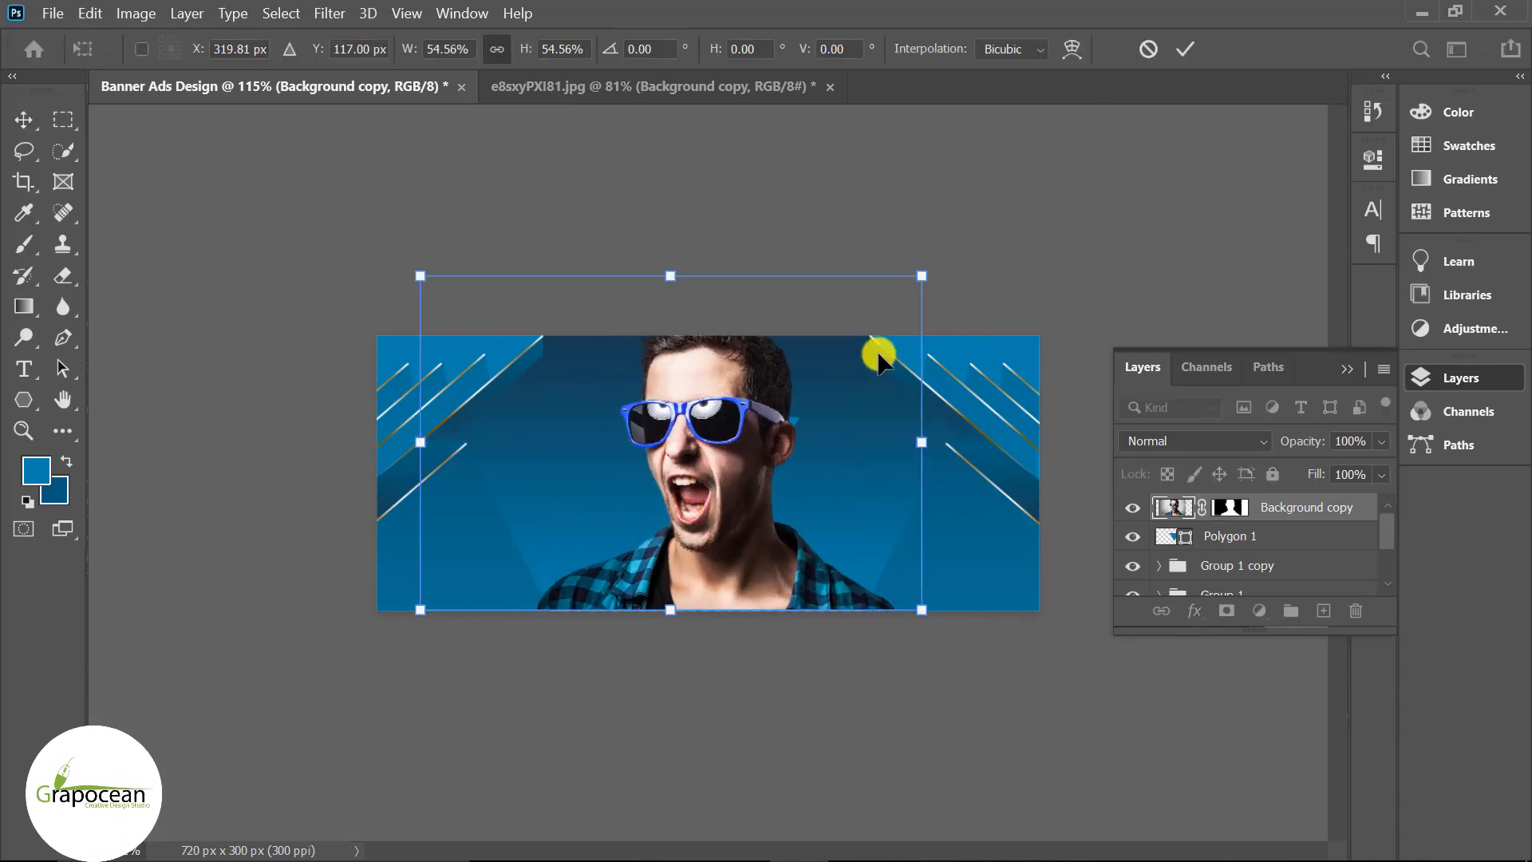
pyautogui.moveTo(917, 273); pyautogui.dragTo(822, 343)
pyautogui.moveTo(678, 427); pyautogui.dragTo(697, 465)
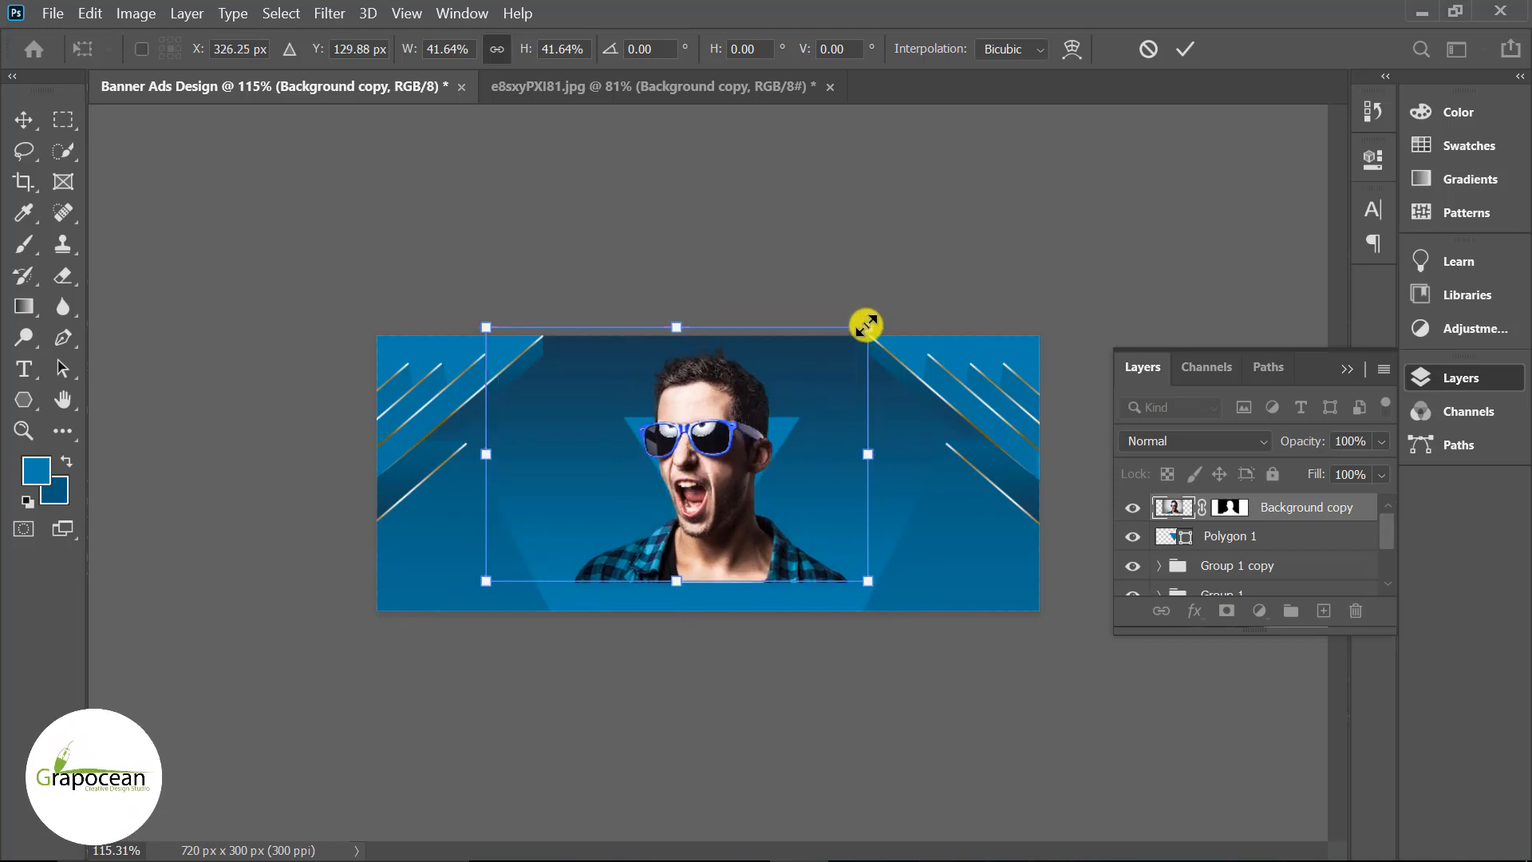
pyautogui.click(1185, 48)
# - Enlarge the central triangle behind the man with its tip pointing upward
pyautogui.click(1205, 535)
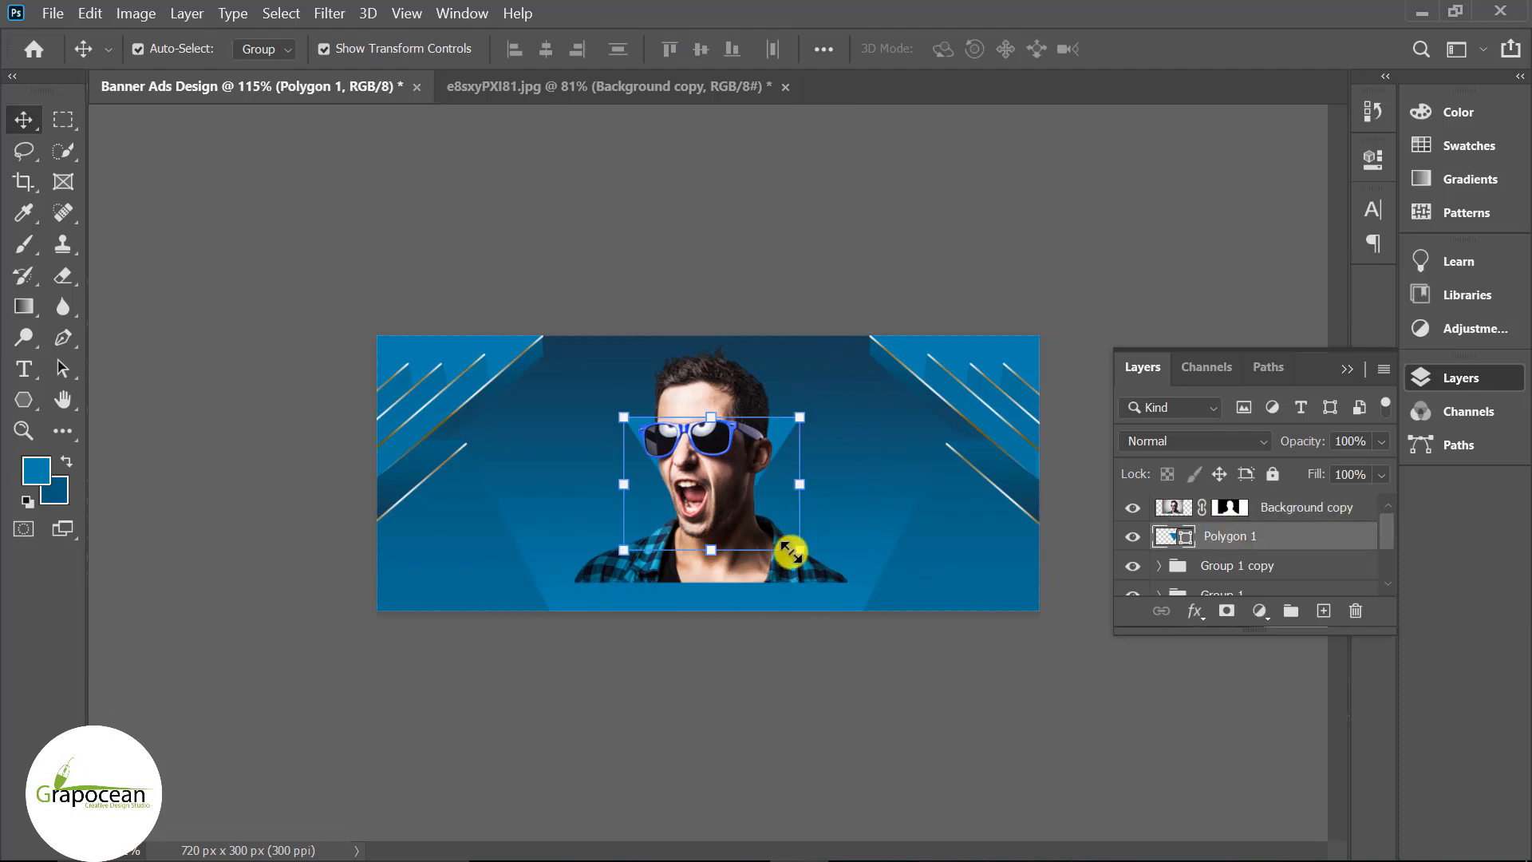
pyautogui.moveTo(828, 574); pyautogui.dragTo(860, 597)
pyautogui.click(1184, 48)
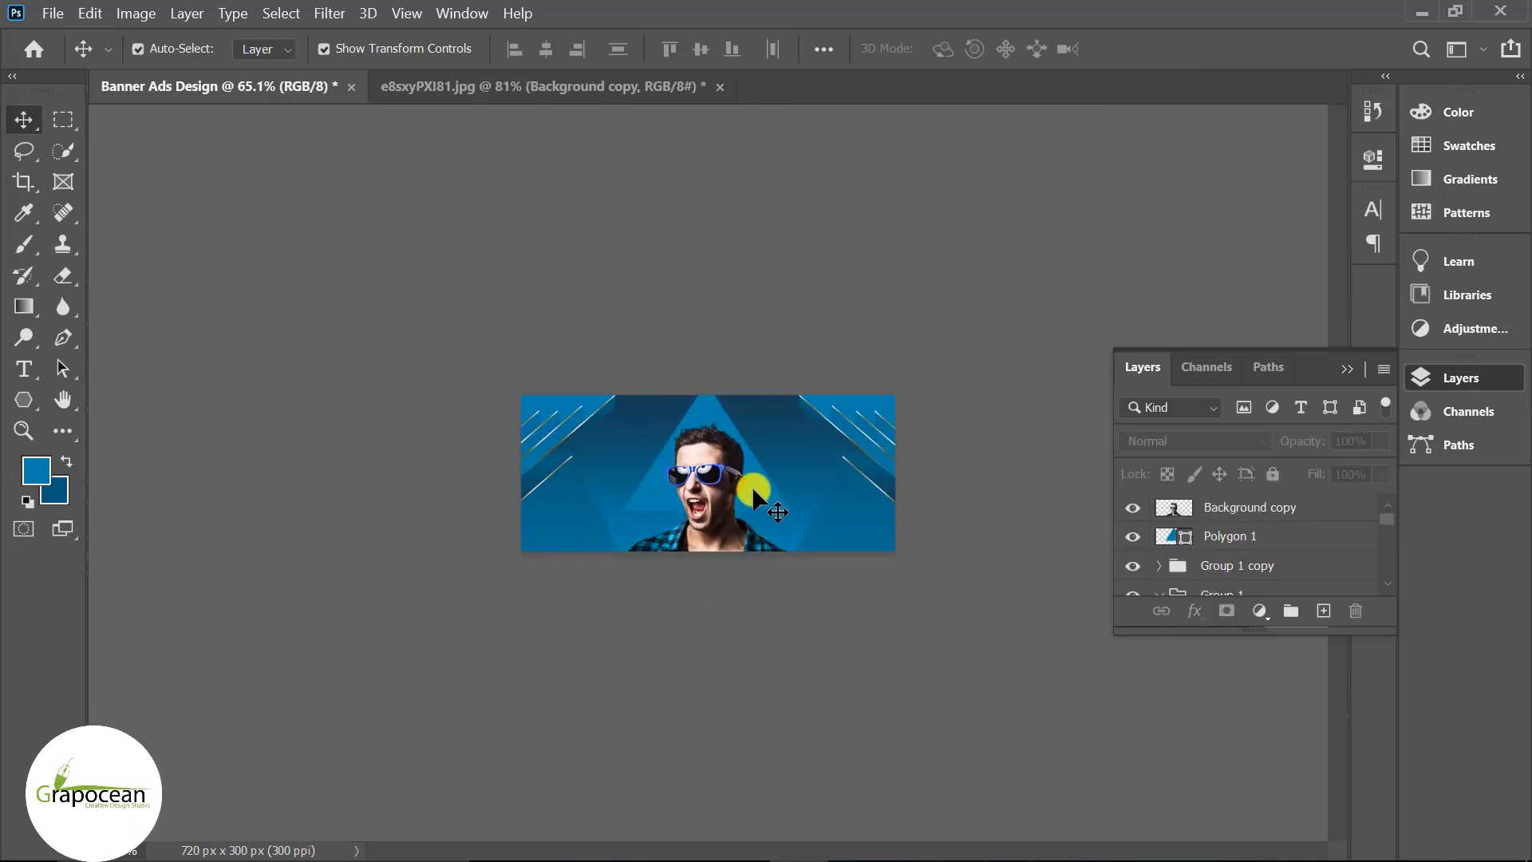
# - Try another size for the triangle behind the man, and delete the triangle
pyautogui.keyDown('ctrl'); pyautogui.click(752, 486); pyautogui.keyUp('ctrl')
pyautogui.moveTo(787, 516); pyautogui.dragTo(759, 491)
pyautogui.click(1184, 49)
pyautogui.press('Delete')
pyautogui.click(762, 673)
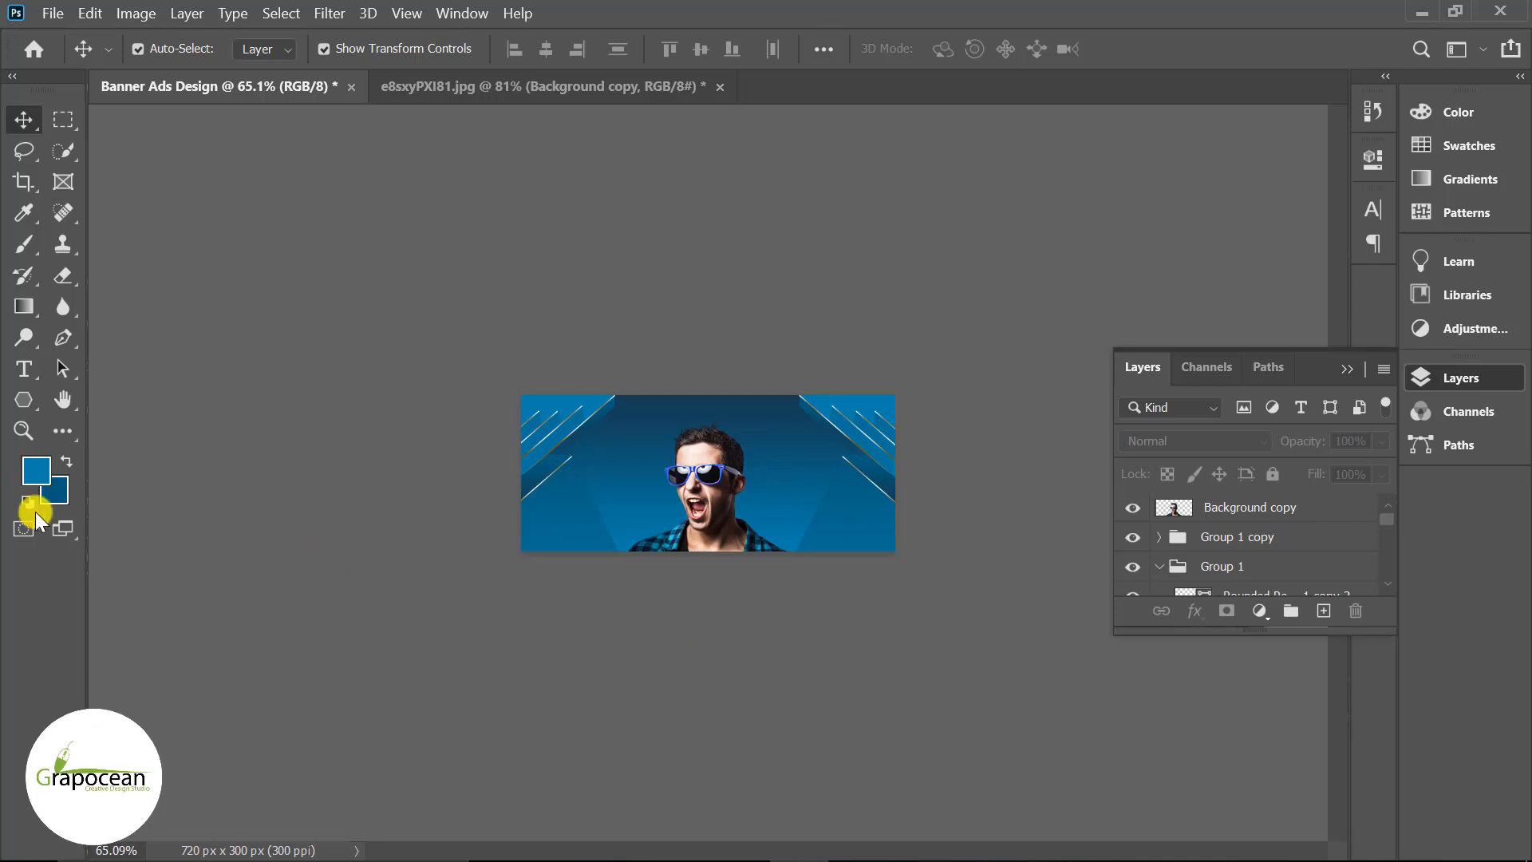
# - Draw a blue circle of about 233 px over the man's head with the Ellipse tool and enlarge it to about 254.5 px
pyautogui.click(24, 400)
pyautogui.click(100, 421)
pyautogui.moveTo(699, 465); pyautogui.dragTo(785, 536)
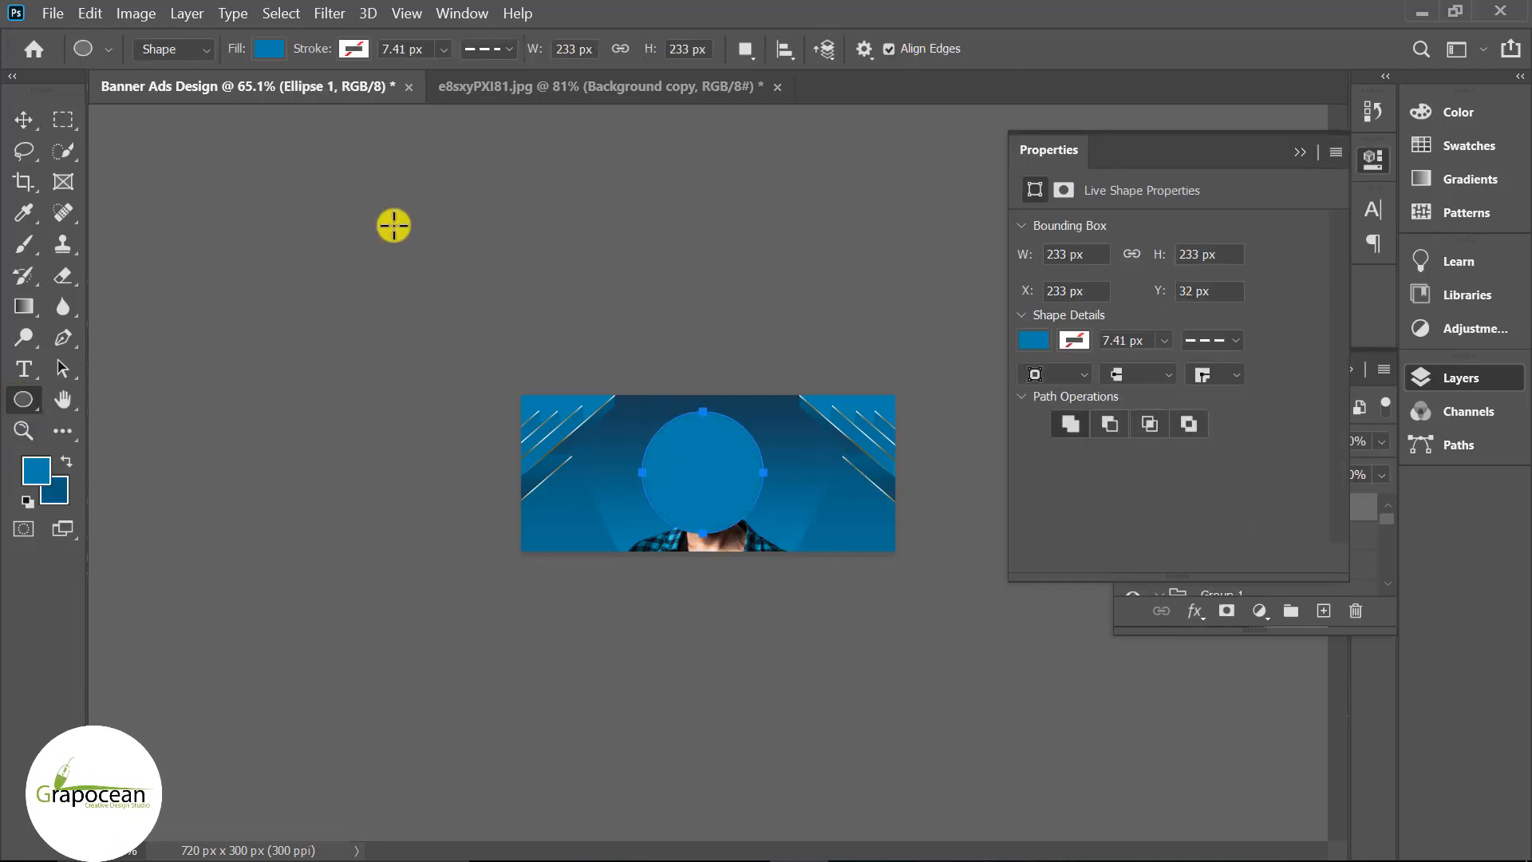
pyautogui.click(34, 119)
pyautogui.click(1372, 158)
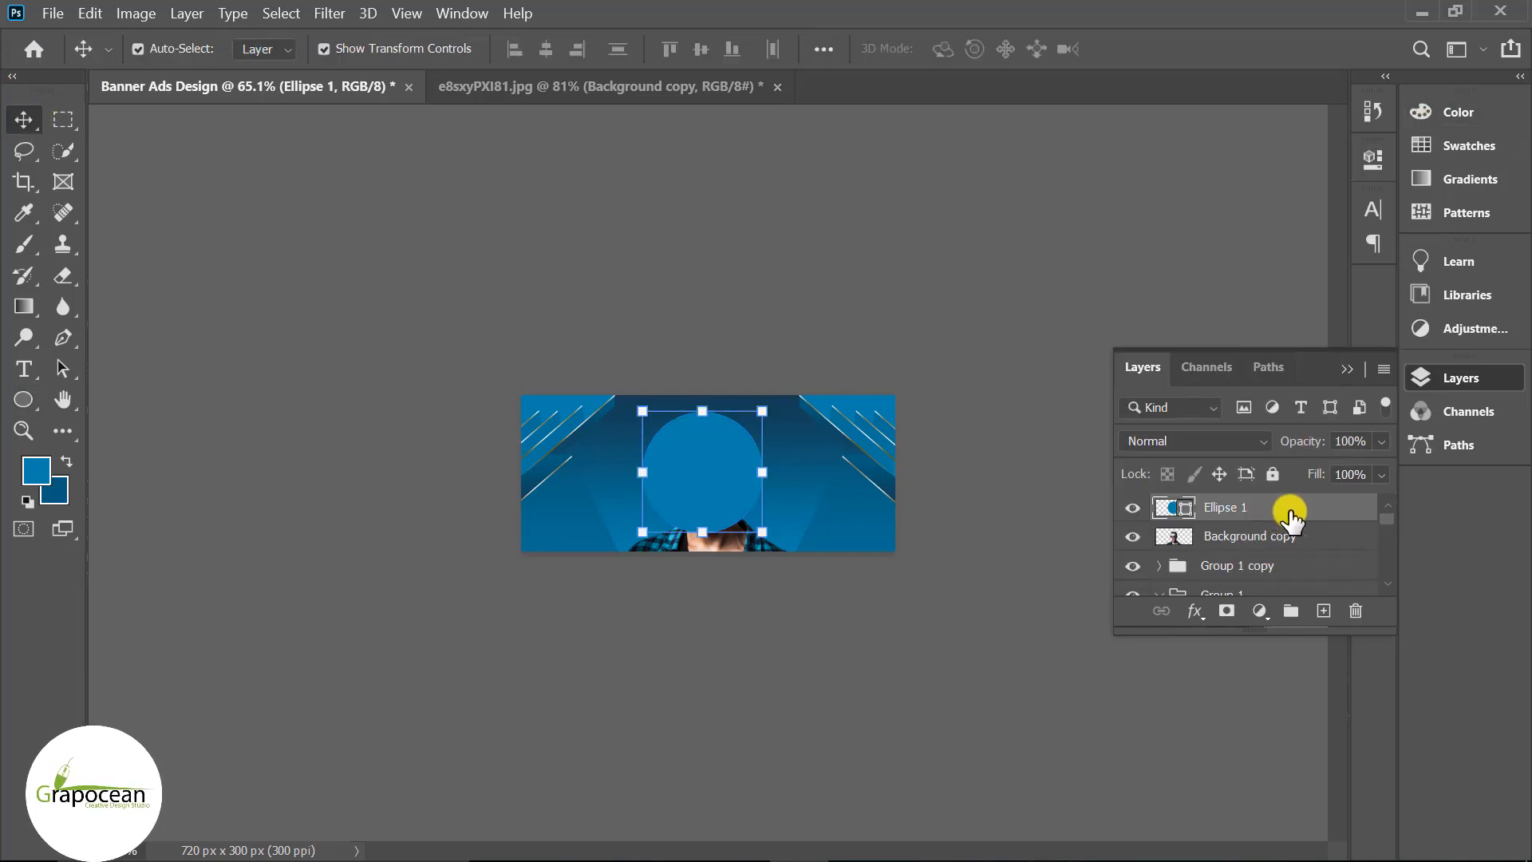
pyautogui.moveTo(770, 543); pyautogui.dragTo(776, 549)
# - Duplicate the circle, scale the copy to 83.13% and set its blend mode to Soft Light
pyautogui.moveTo(1322, 518); pyautogui.dragTo(1323, 608)
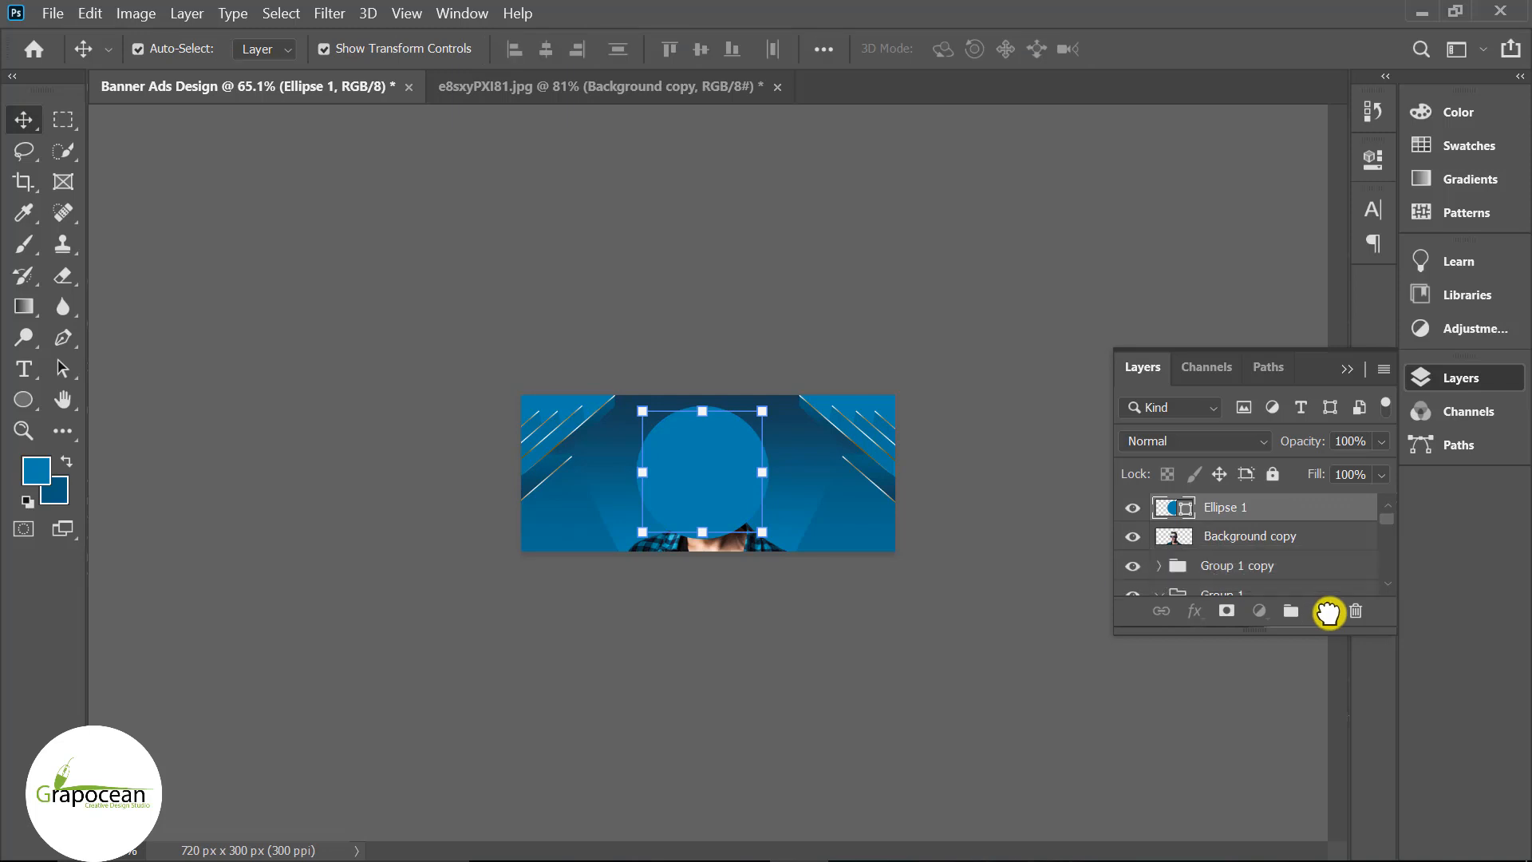
pyautogui.moveTo(766, 538); pyautogui.dragTo(758, 528)
pyautogui.click(1194, 440)
pyautogui.click(1173, 766)
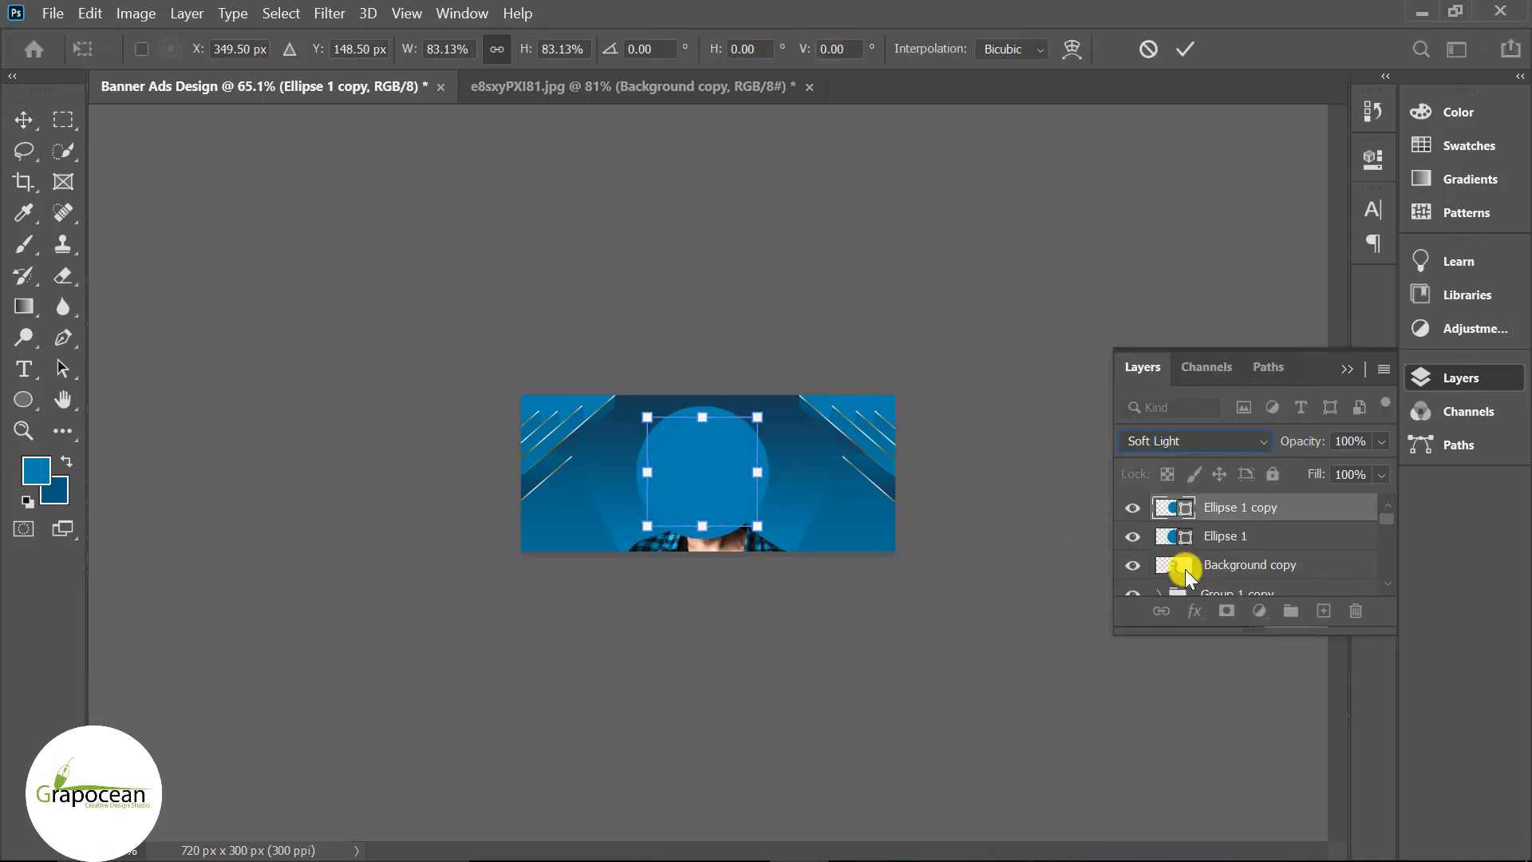
# - Fill the larger circle, Ellipse 1, with the light blue linear gradient preset after trying the dark blue and gold ones
pyautogui.click(1239, 535)
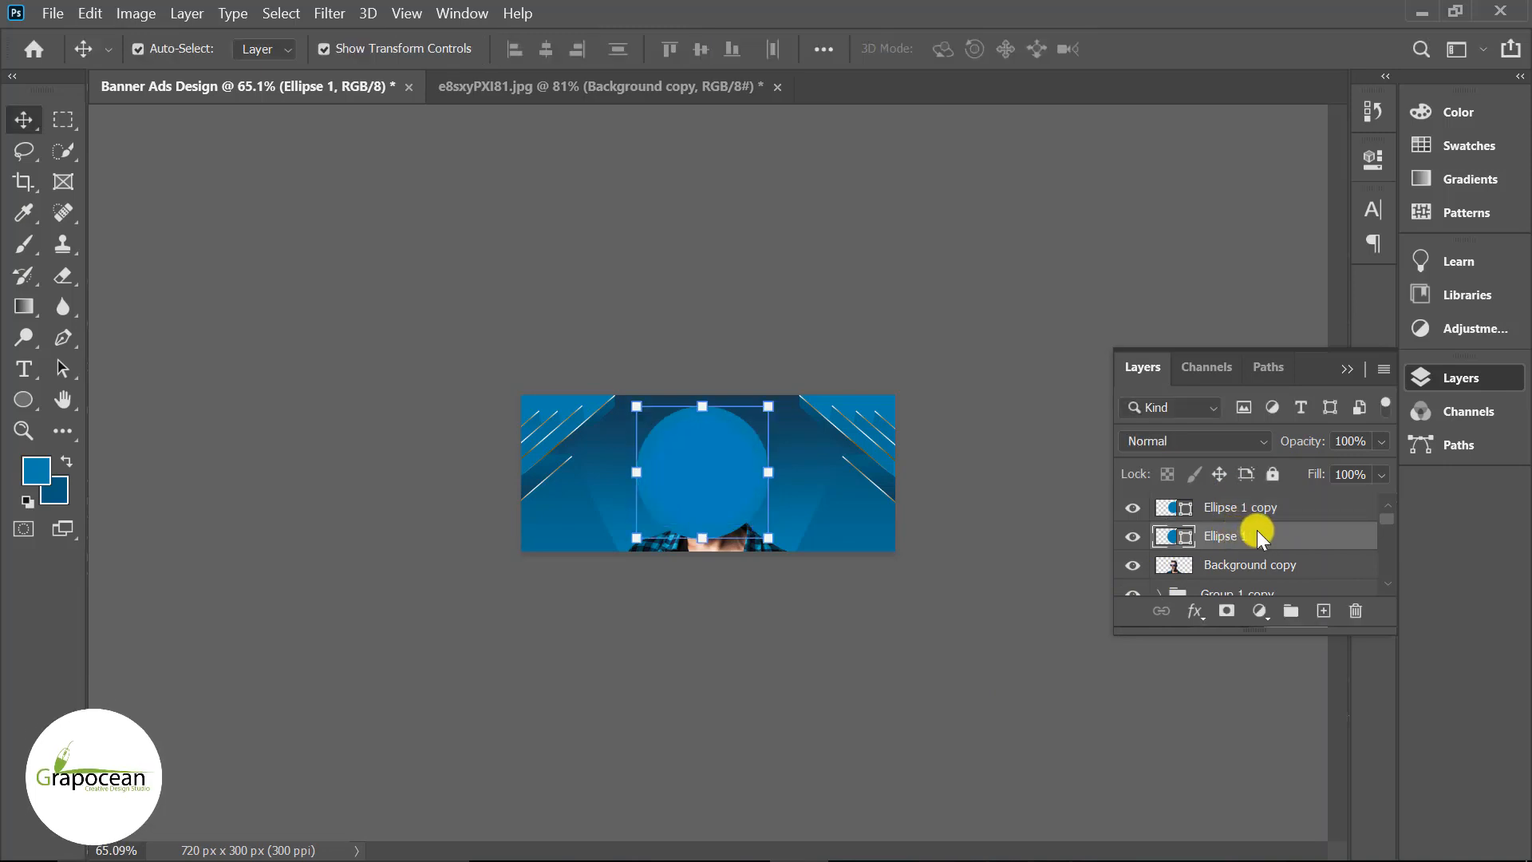
pyautogui.rightClick(1256, 529)
pyautogui.click(615, 608)
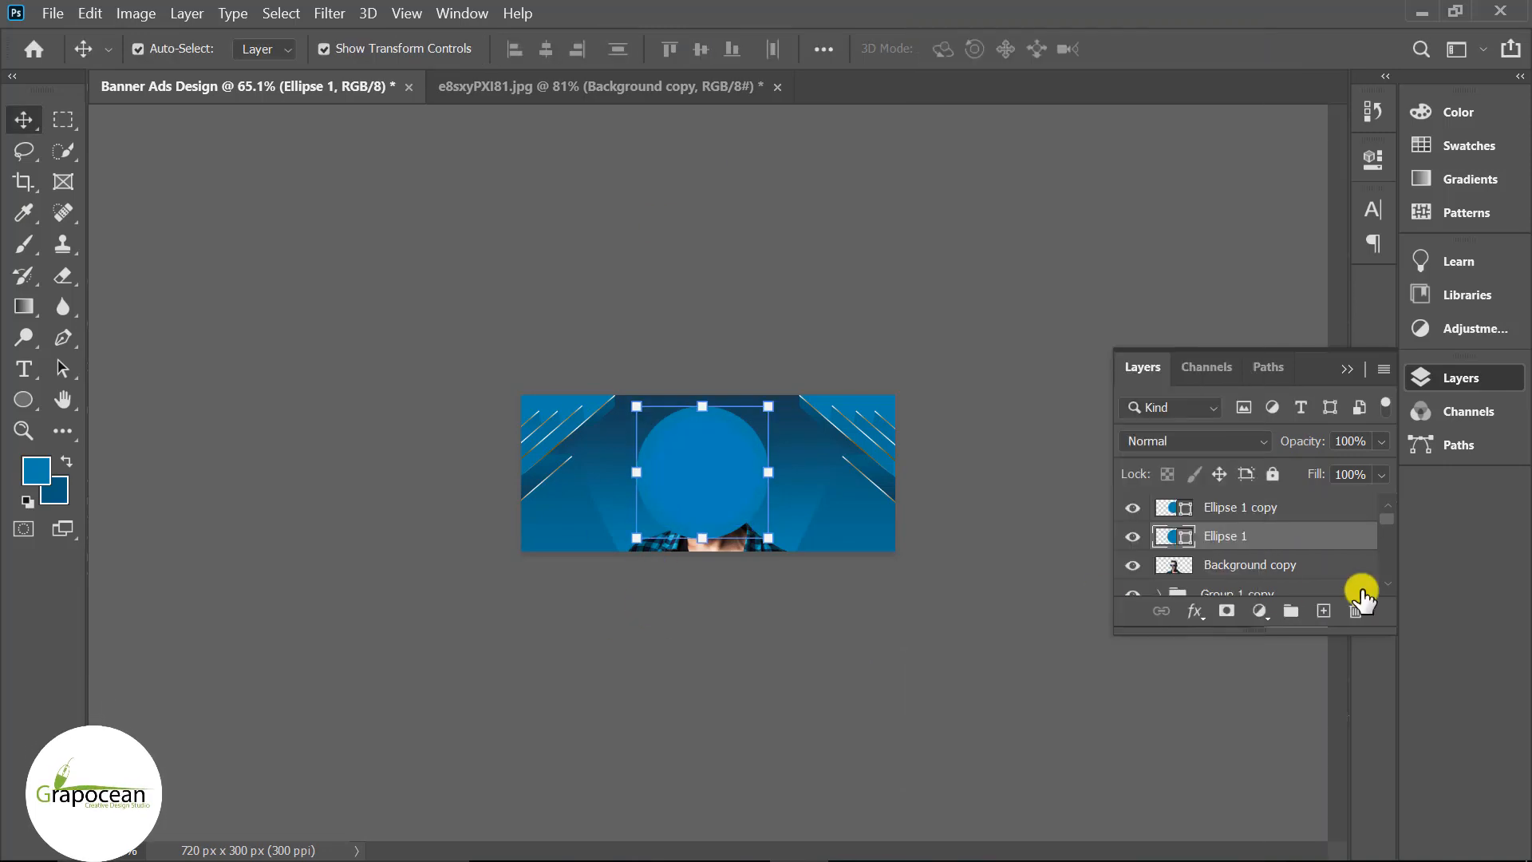
pyautogui.click(25, 400)
pyautogui.click(269, 48)
pyautogui.click(217, 92)
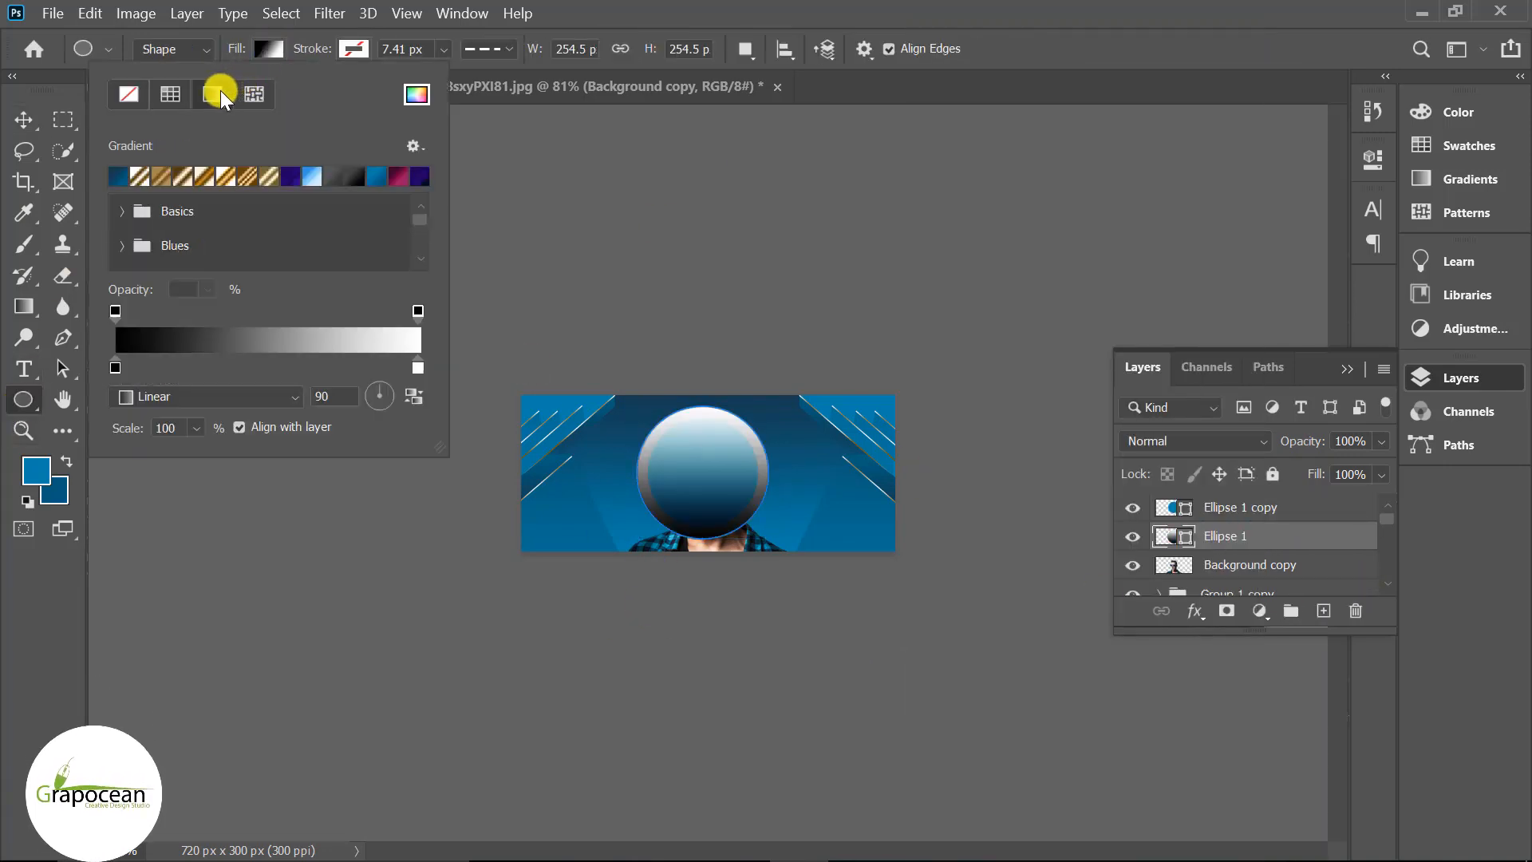
pyautogui.click(120, 176)
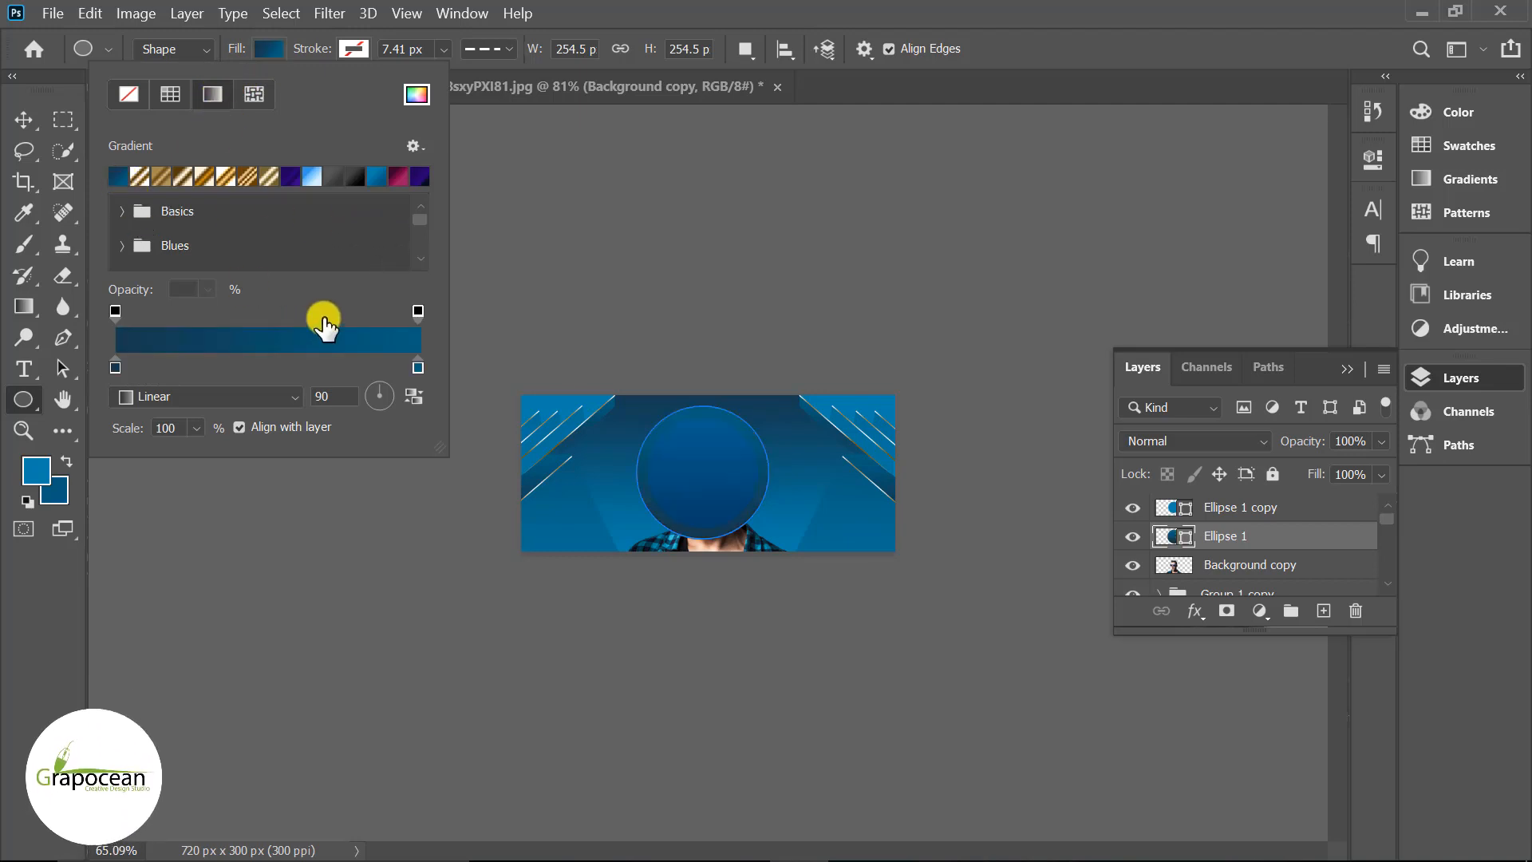
pyautogui.scroll(-1, 233, 209)
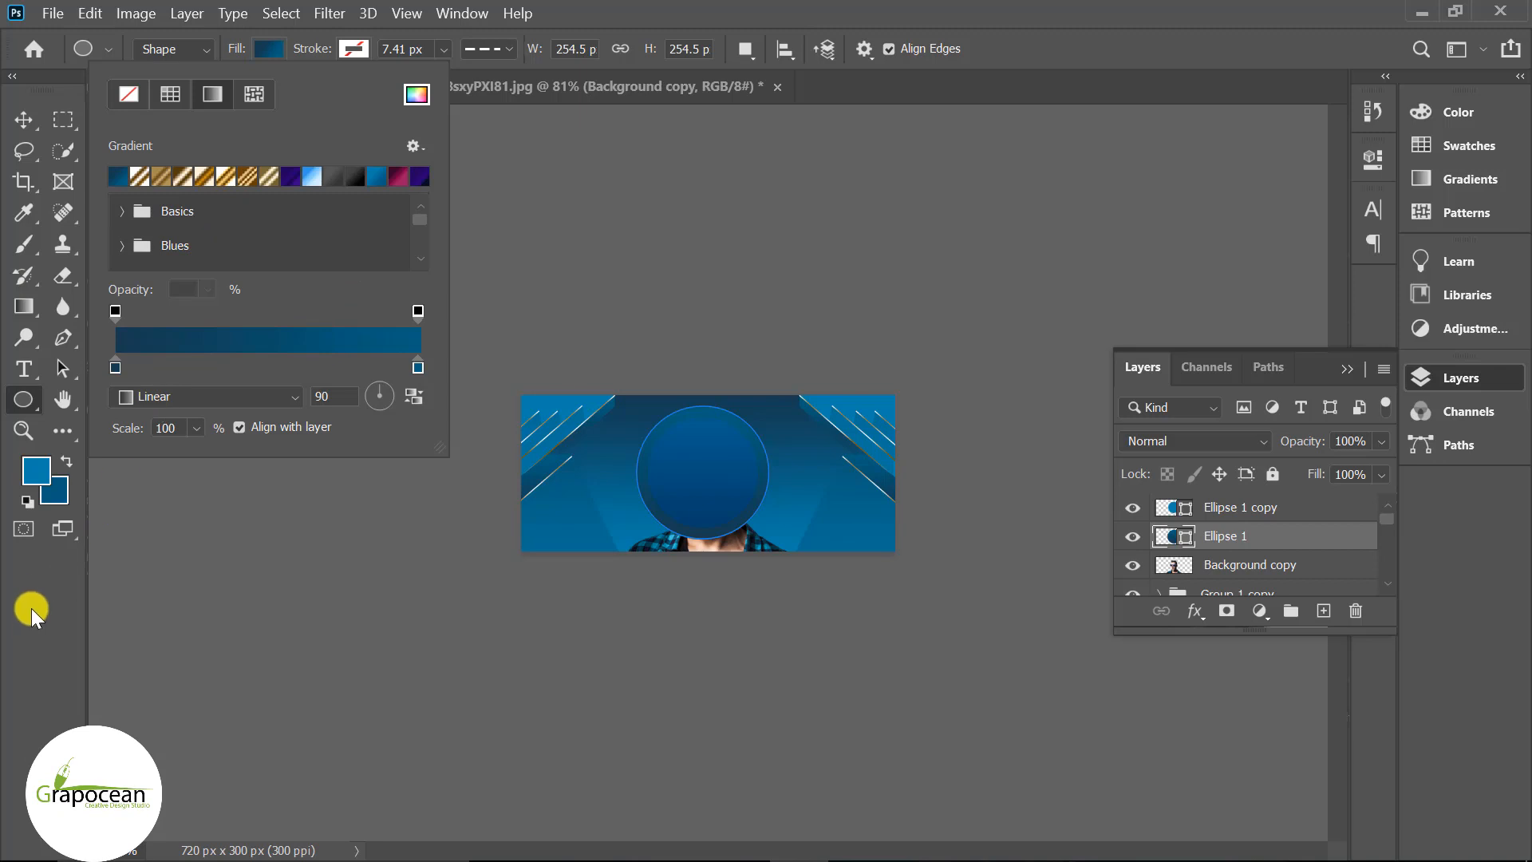
pyautogui.click(181, 174)
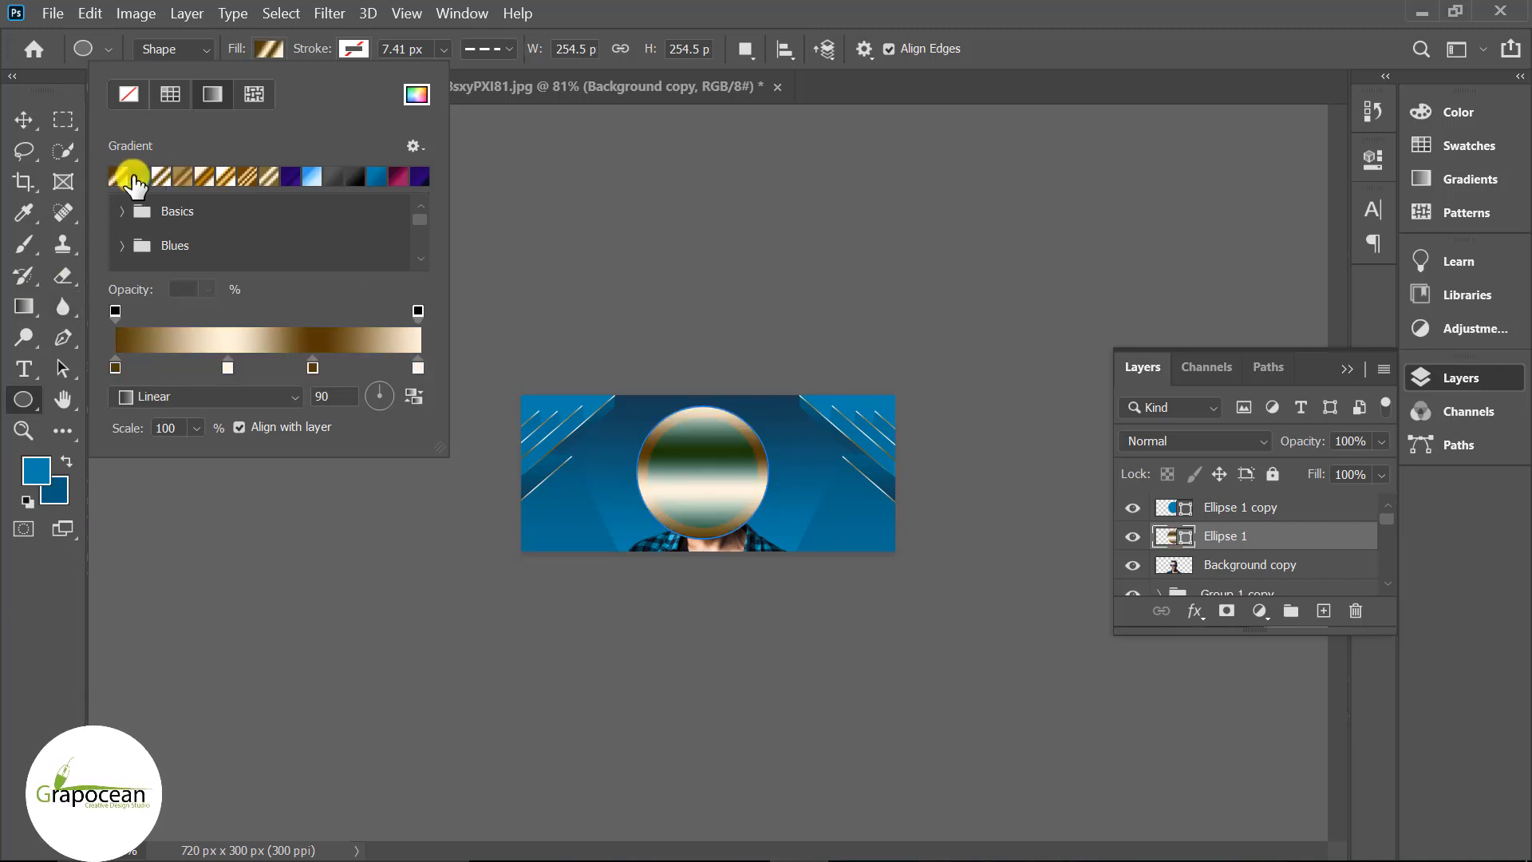
pyautogui.click(139, 177)
pyautogui.click(311, 176)
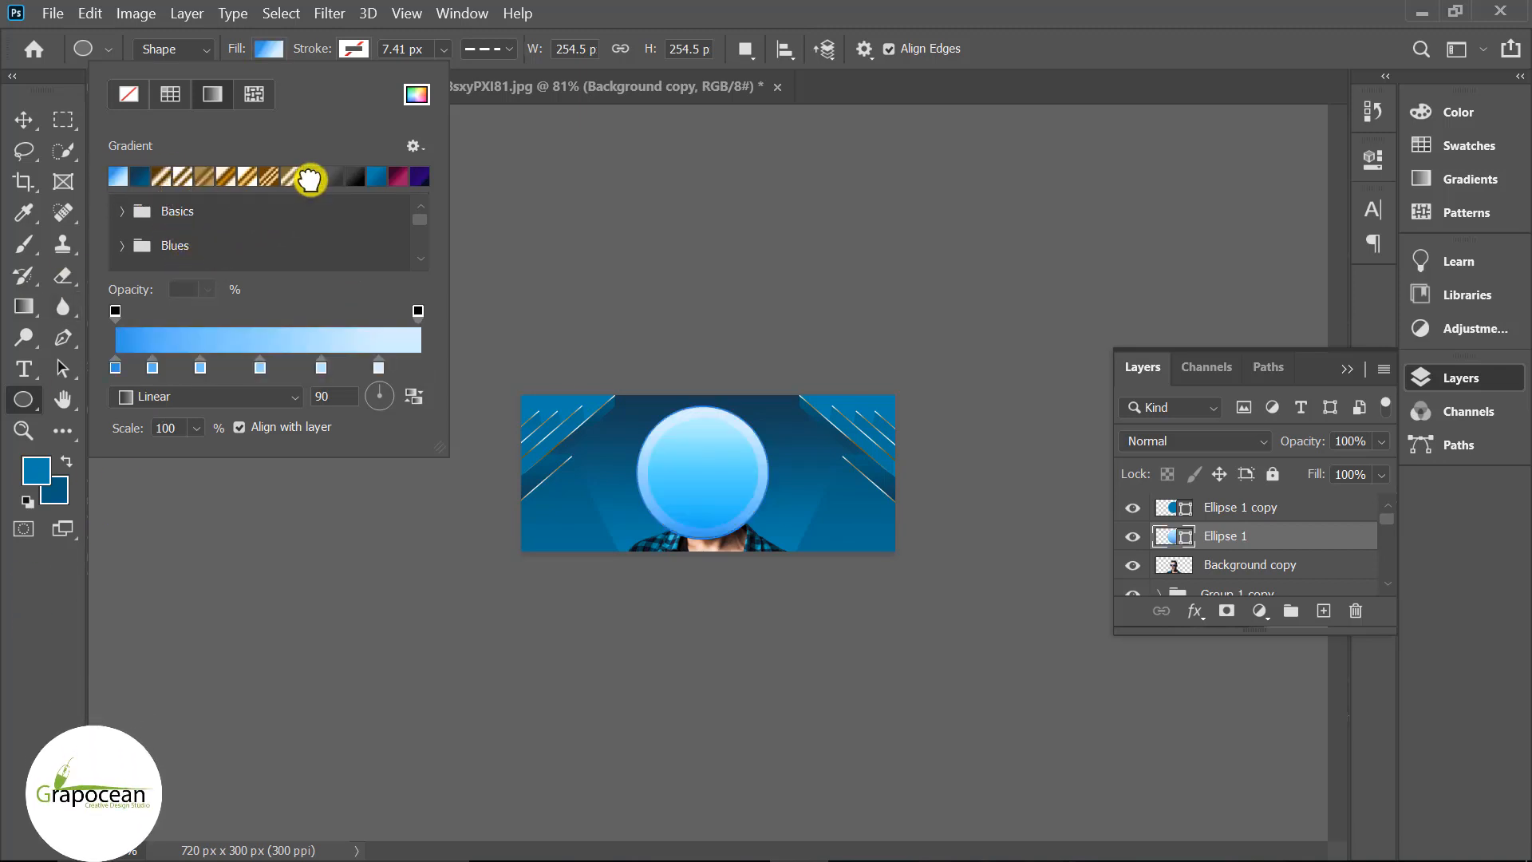
pyautogui.click(69, 646)
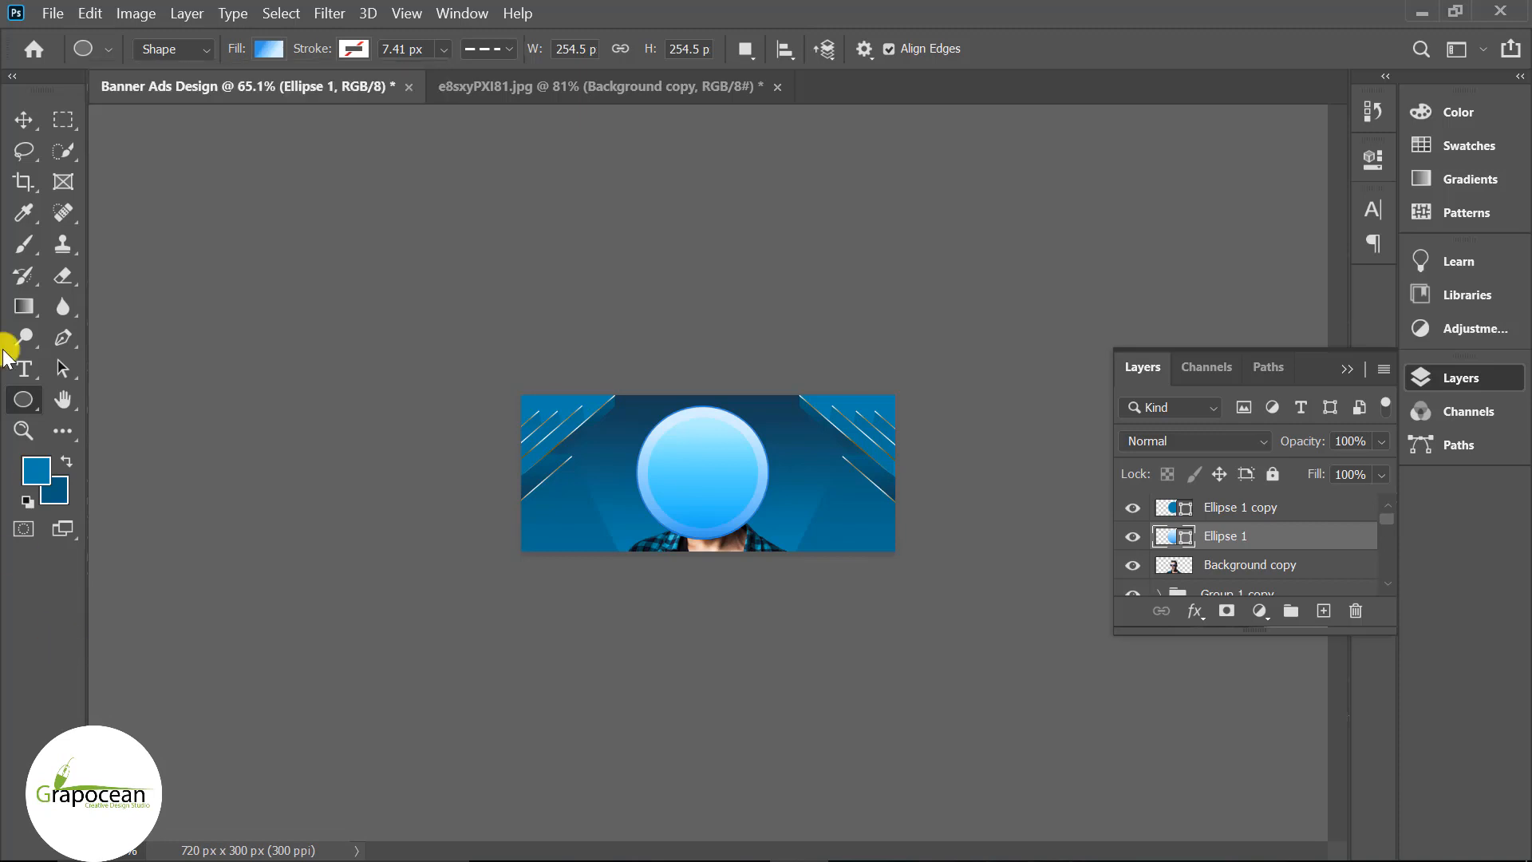
# - Reorder the layers so both circles lie behind the man, with Ellipse 1 above its smaller copy
pyautogui.click(23, 120)
pyautogui.click(1268, 507)
pyautogui.moveTo(1287, 517); pyautogui.dragTo(1250, 554)
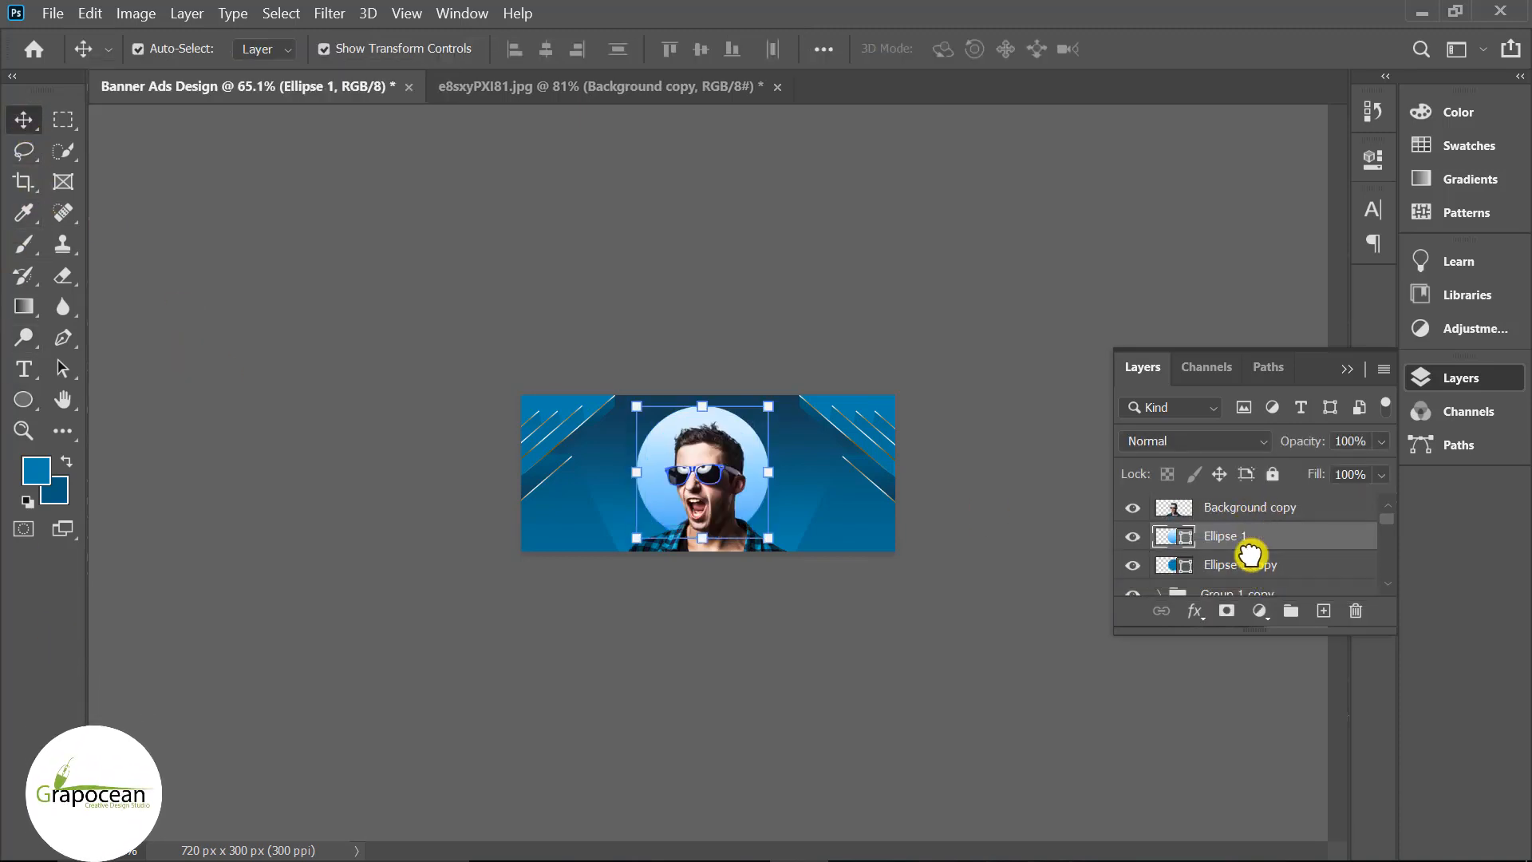
# - Set the larger circle's blend mode to Divide after comparing other modes, and deselect the layer
pyautogui.click(1205, 563)
pyautogui.click(1241, 534)
pyautogui.click(1198, 441)
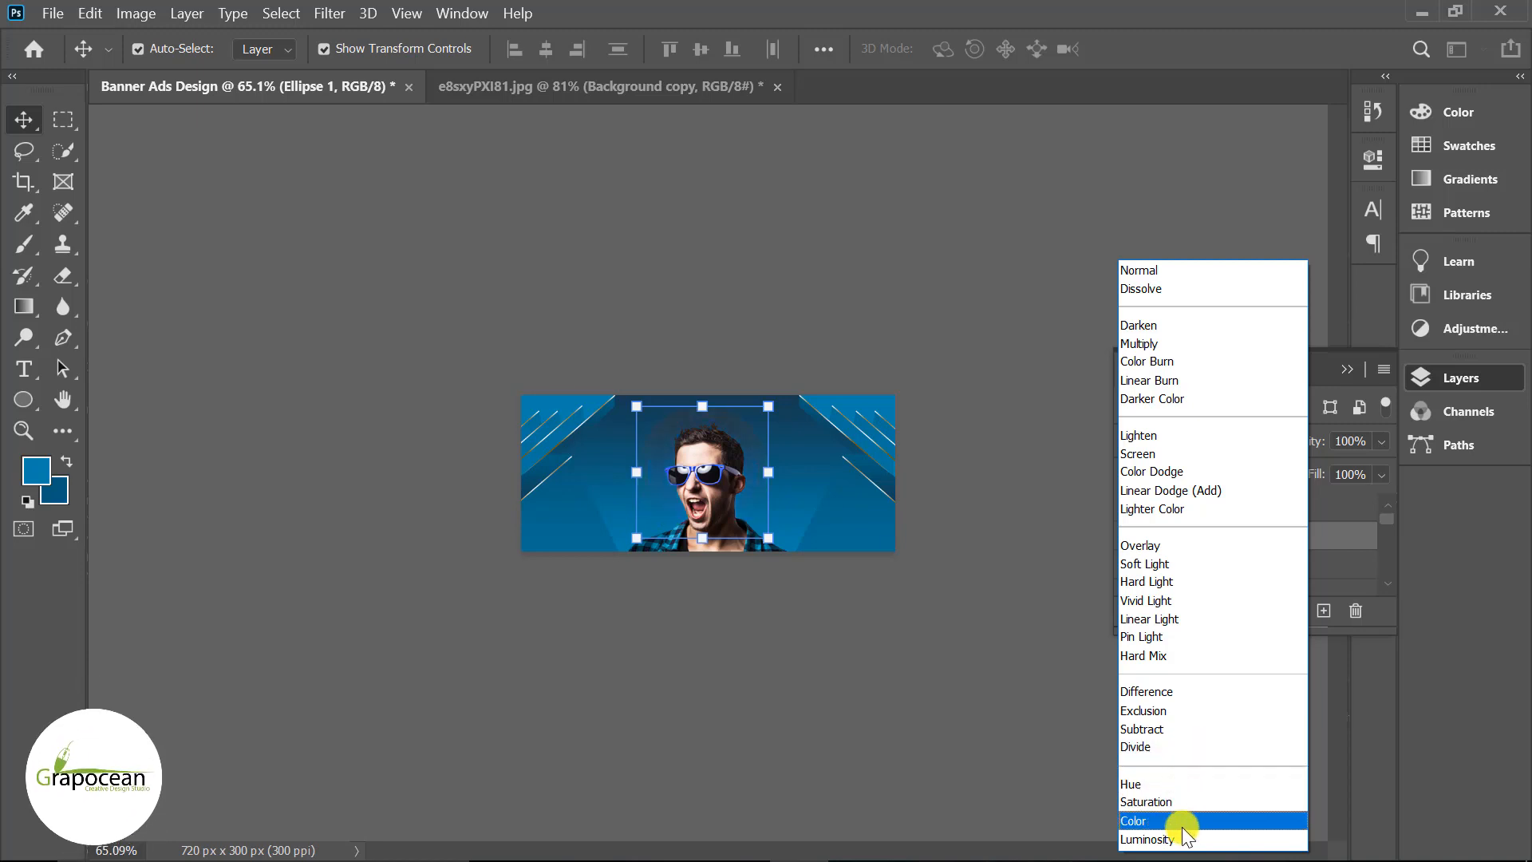
pyautogui.click(1176, 753)
pyautogui.click(1024, 747)
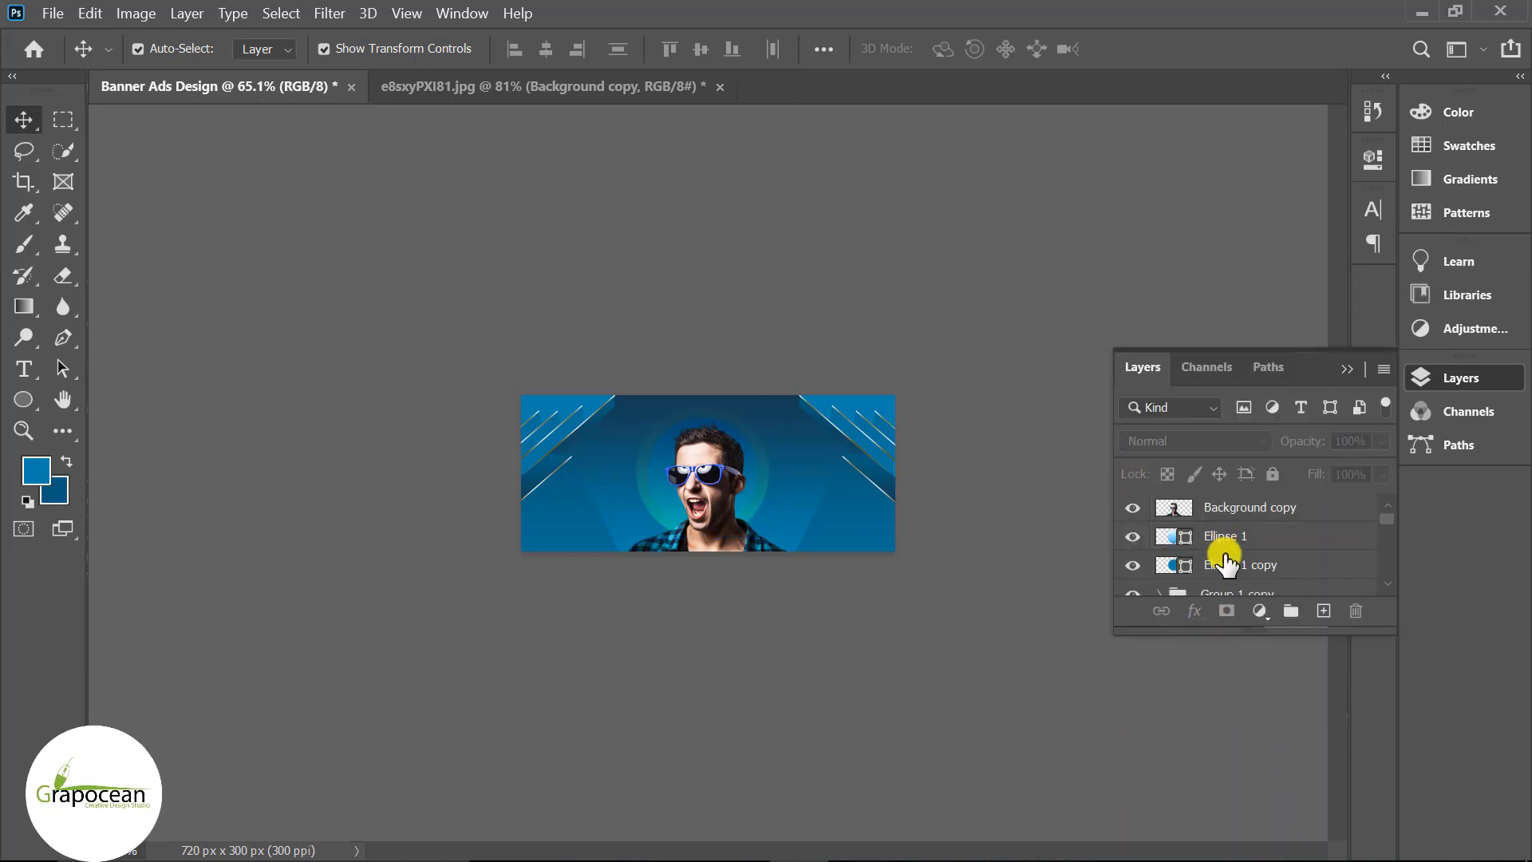
# - Set the blend mode of the smaller circle, Ellipse 1 copy, to Luminosity and deselect the layer
pyautogui.click(1225, 562)
pyautogui.click(1196, 441)
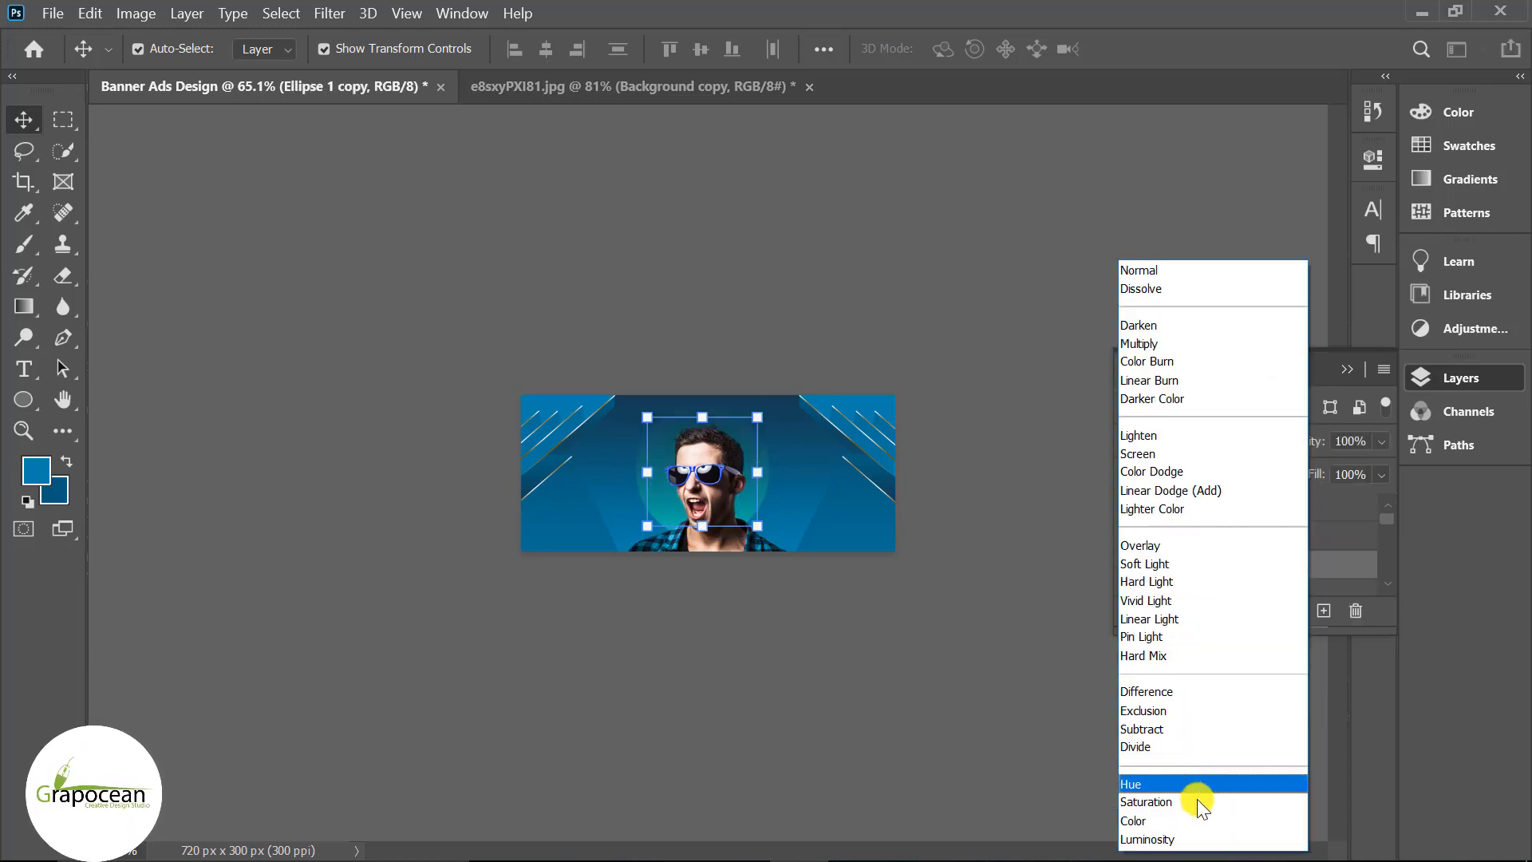
pyautogui.click(1205, 842)
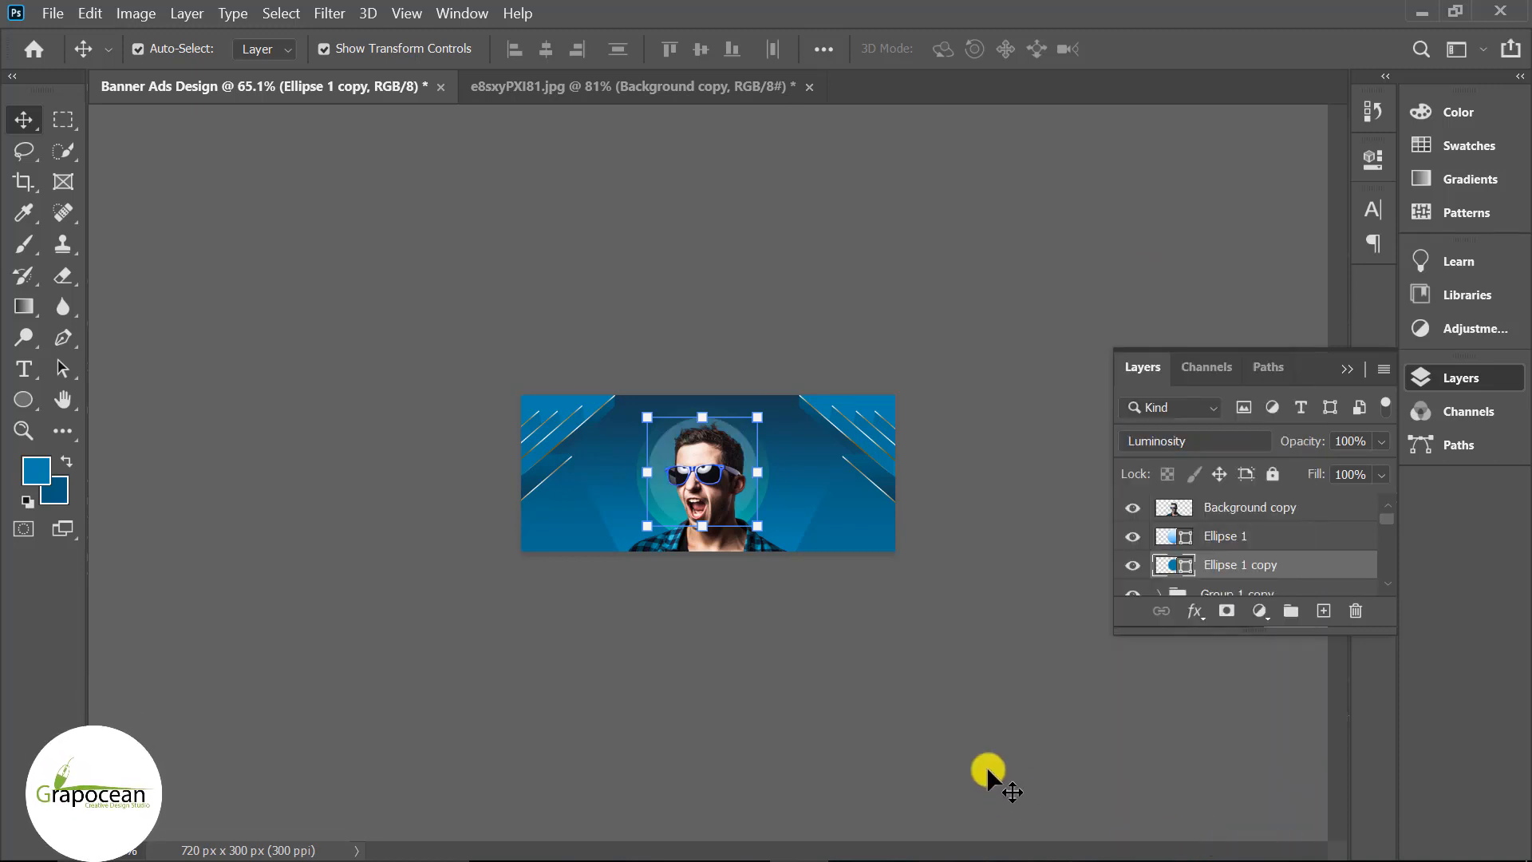
pyautogui.click(986, 768)
# - Duplicate Ellipse 1 copy and scale the new circle to 76.08% about its centre
pyautogui.click(1255, 562)
pyautogui.hotkey('ctrl', 'j')
pyautogui.moveTo(757, 525); pyautogui.dragTo(743, 513)
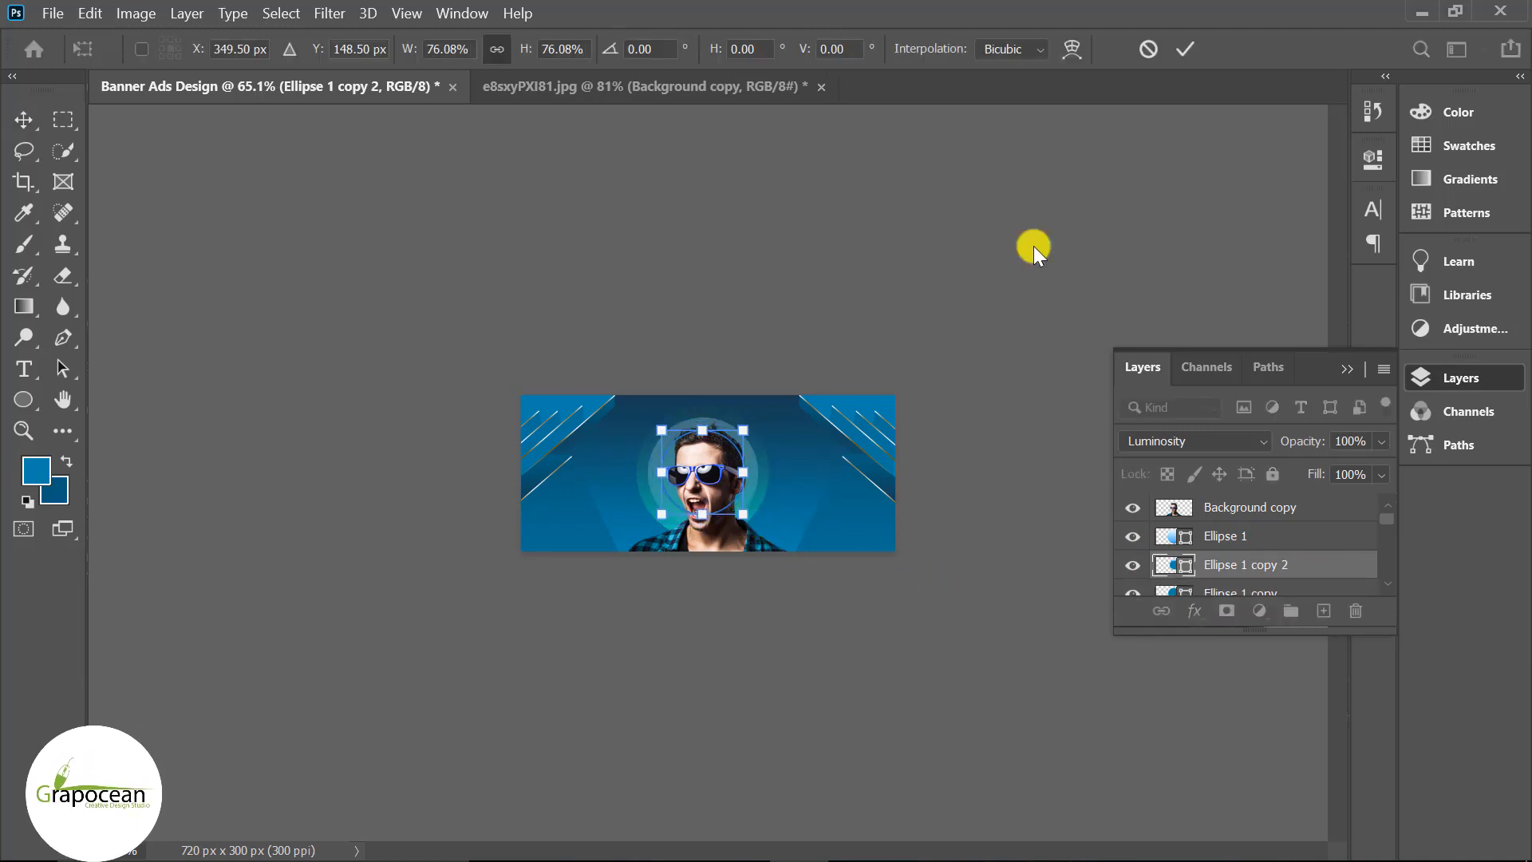
pyautogui.click(1178, 48)
pyautogui.click(948, 501)
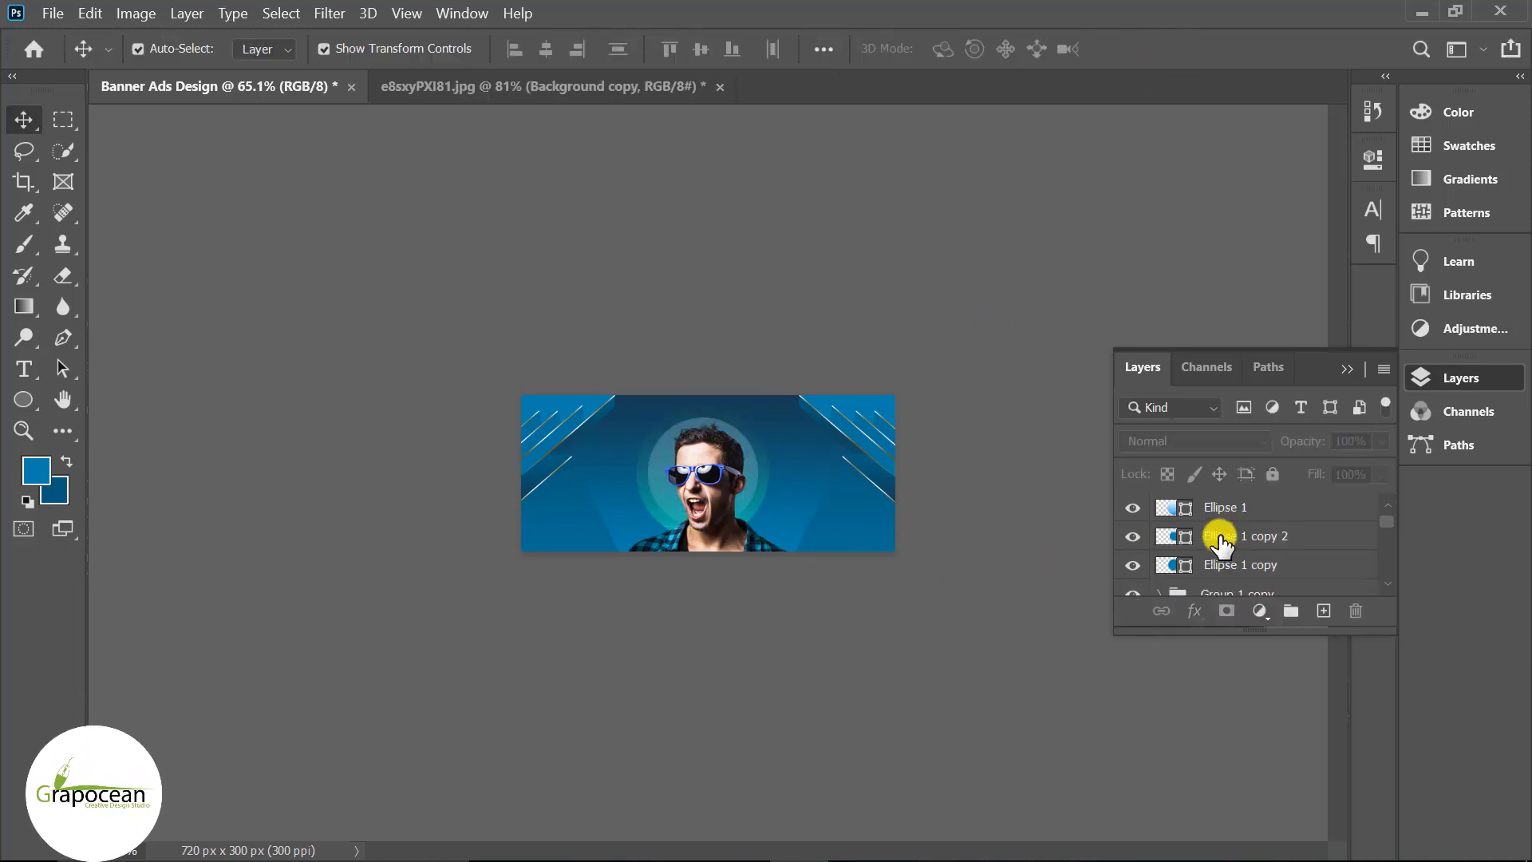
# - Move the smallest circle, Ellipse 1 copy 2, above Ellipse 1 in the layer order
pyautogui.click(1220, 539)
pyautogui.moveTo(1217, 537); pyautogui.dragTo(1224, 504)
pyautogui.click(936, 668)
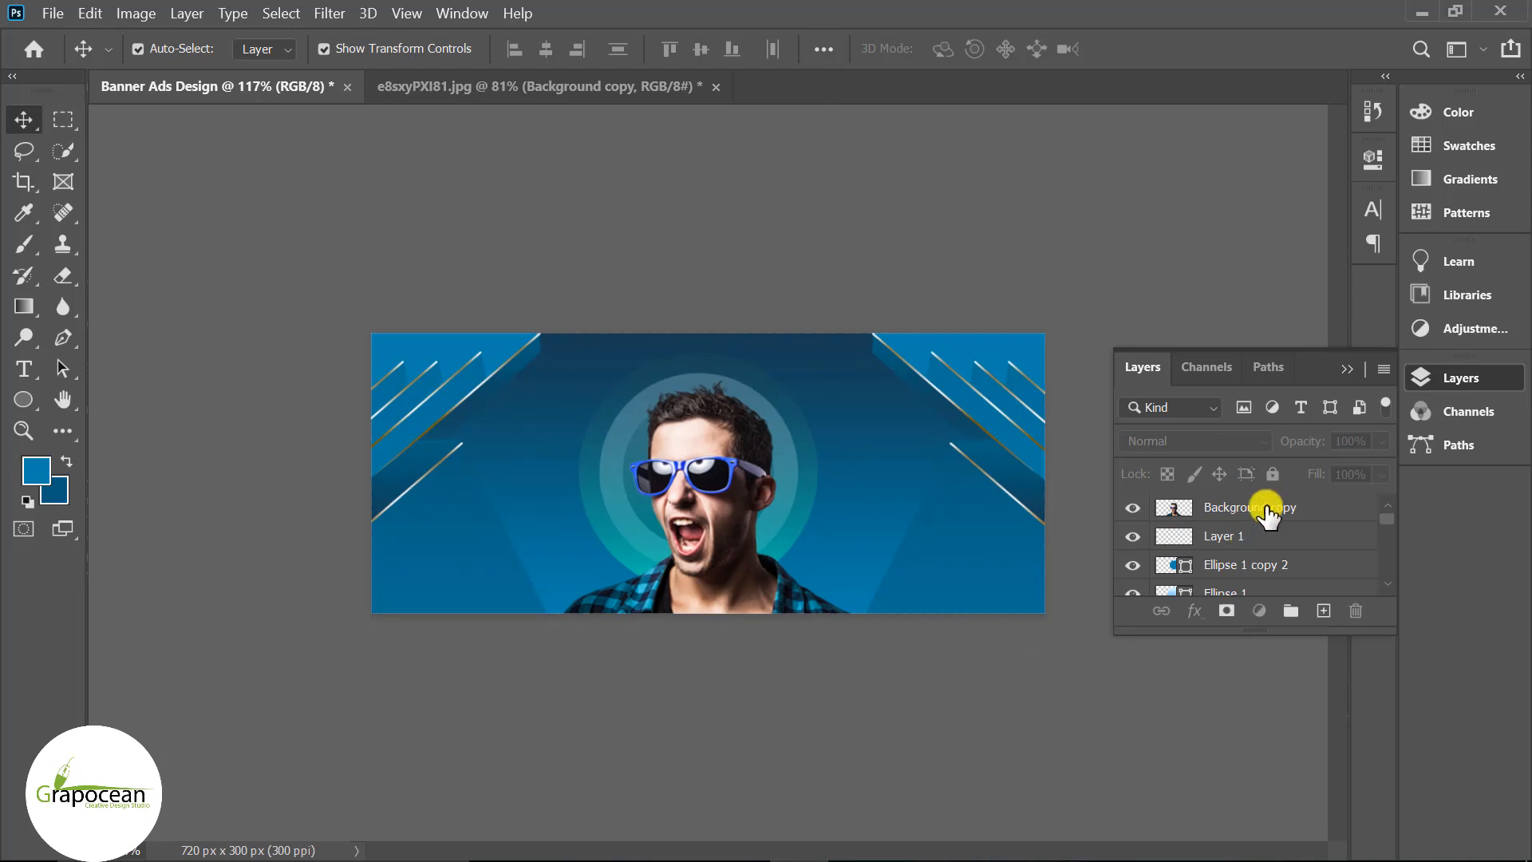
# - Add a new layer above the man and enter the performer's name as a text line to his left
pyautogui.click(1267, 508)
pyautogui.click(1322, 610)
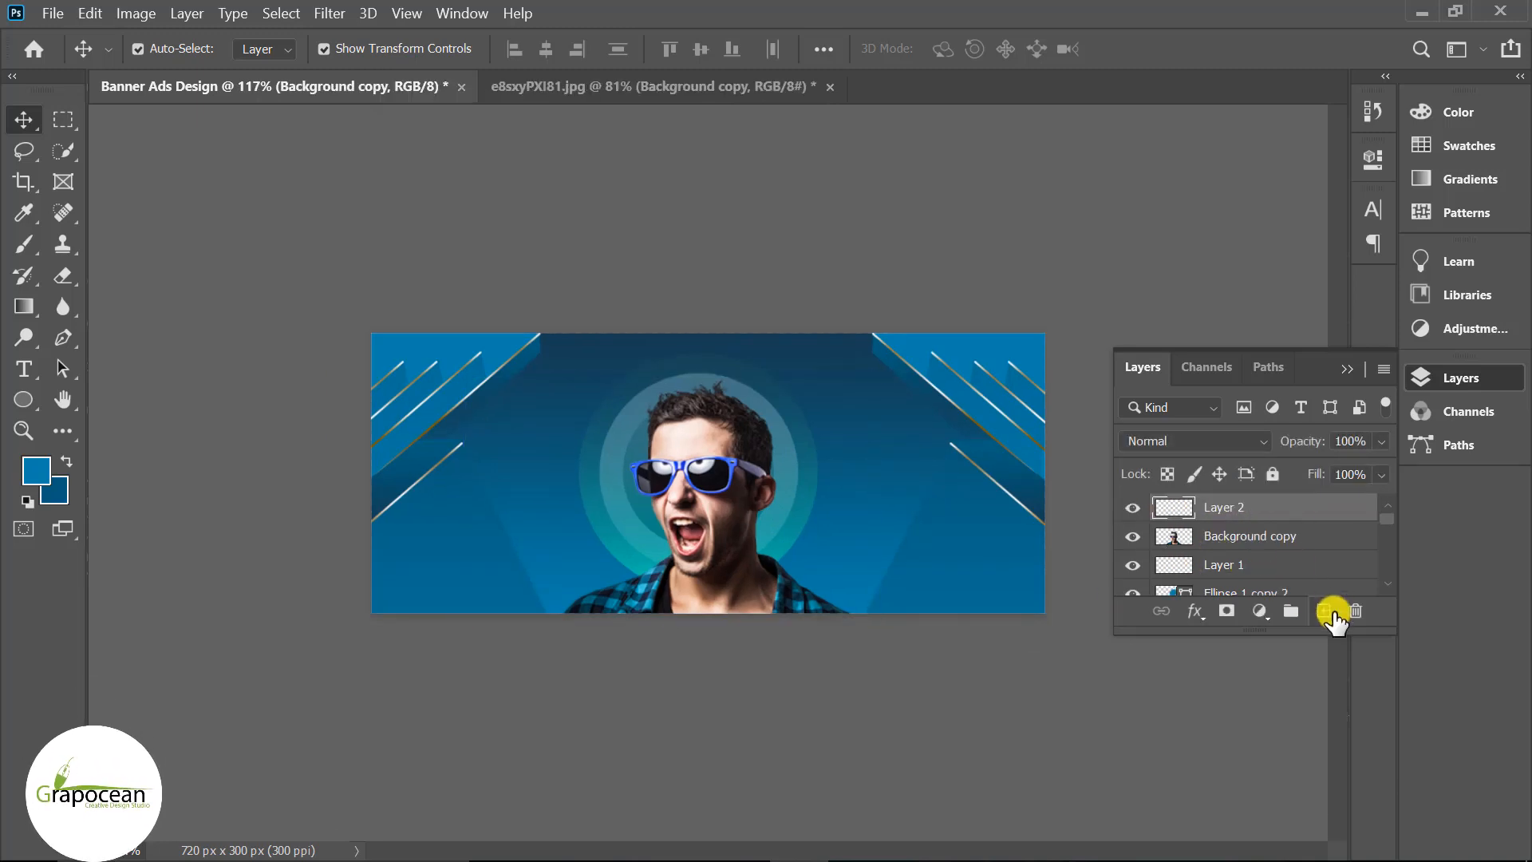
pyautogui.click(24, 369)
pyautogui.click(460, 552)
pyautogui.press('BackSpace')
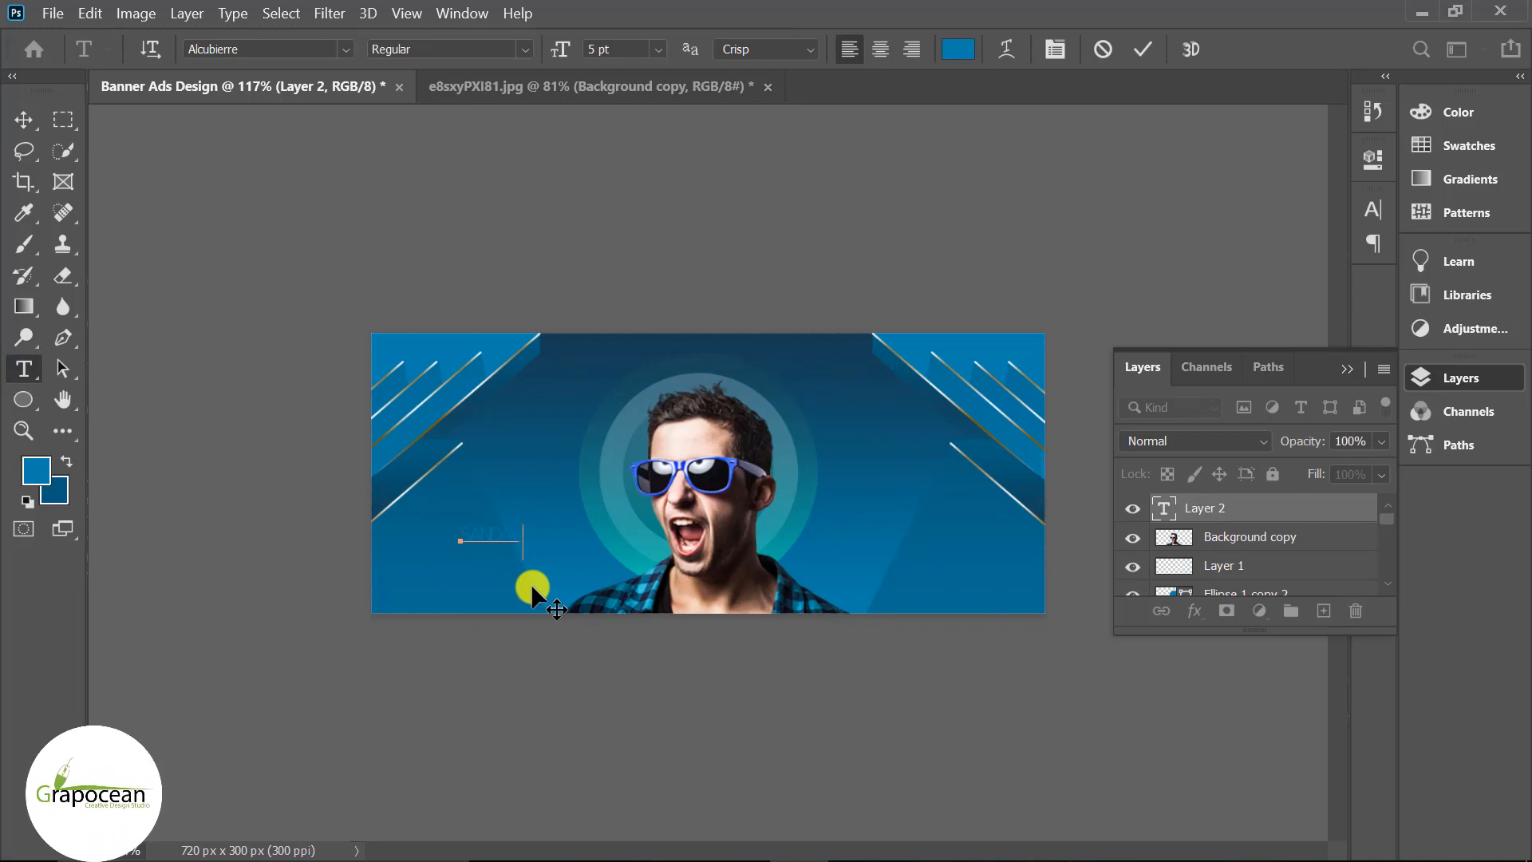
pyautogui.write('SANDARU')
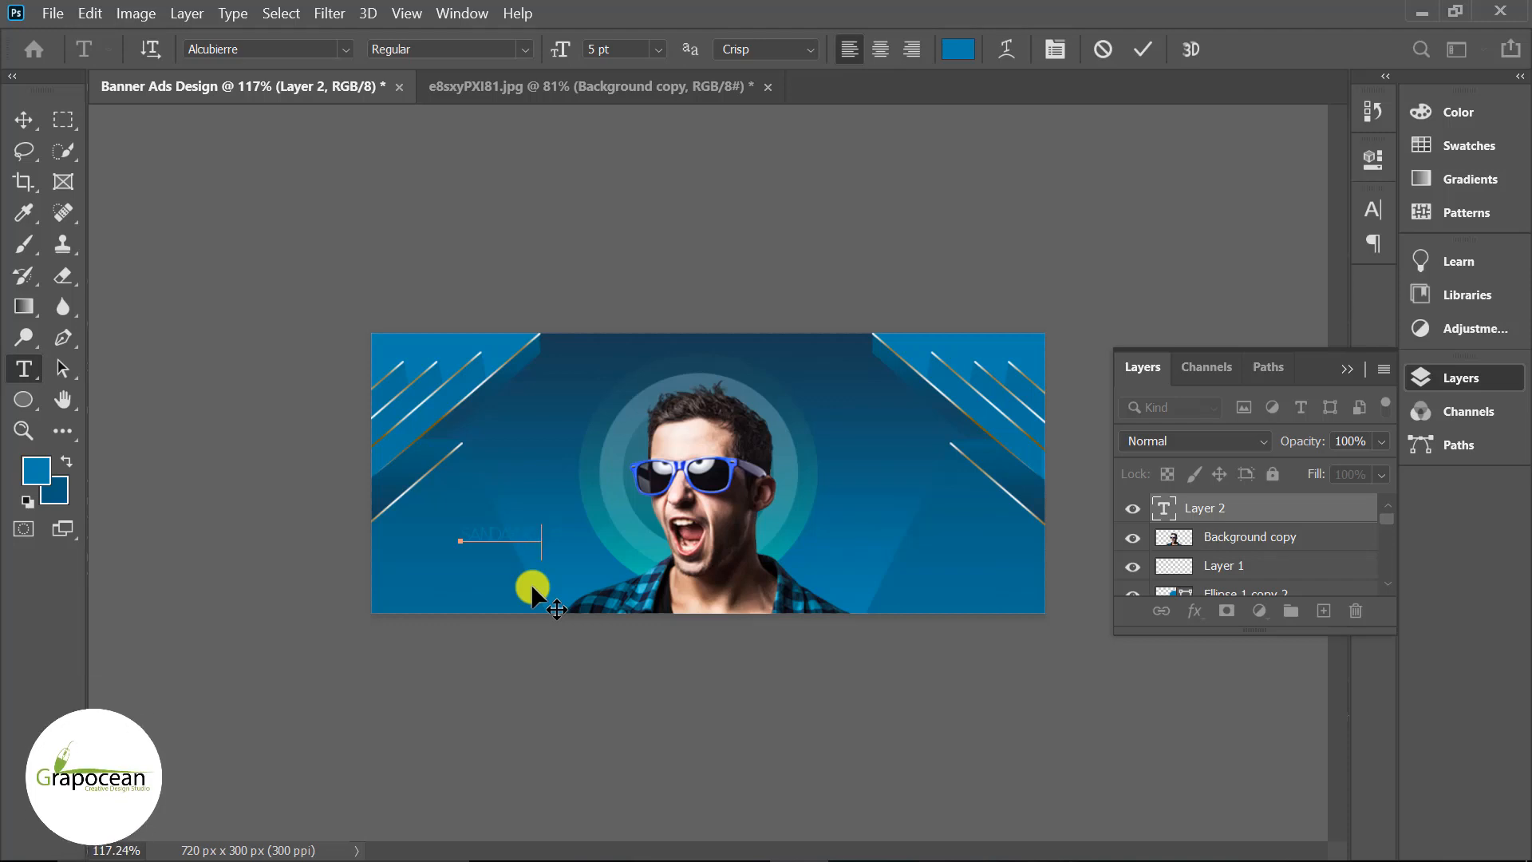
pyautogui.write('WAN')
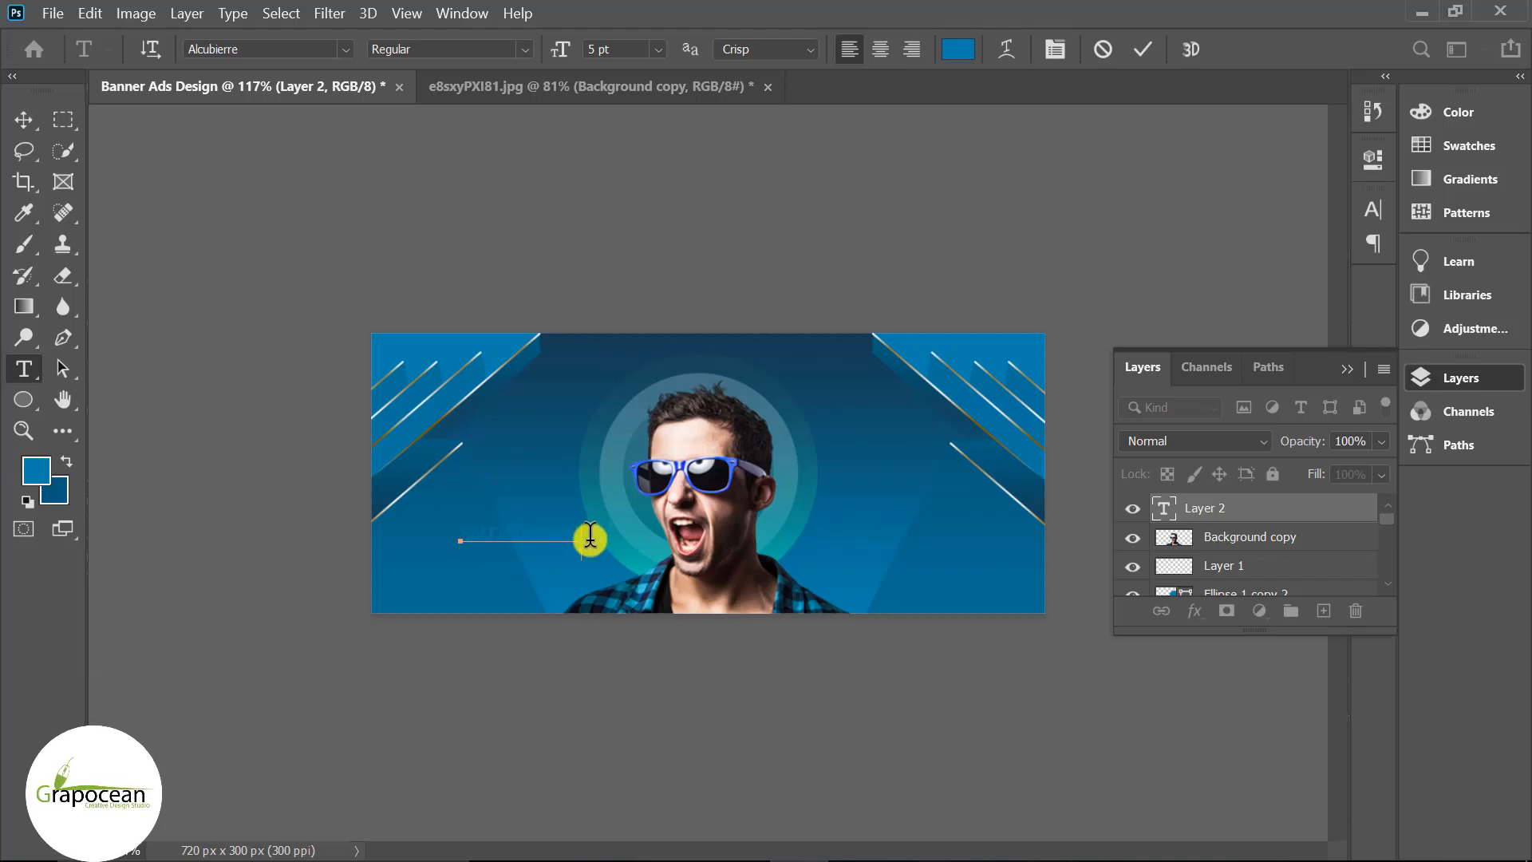
# - Format the name text in white Myriad Pro Bold at 10 pt
pyautogui.doubleClick(584, 537)
pyautogui.click(958, 49)
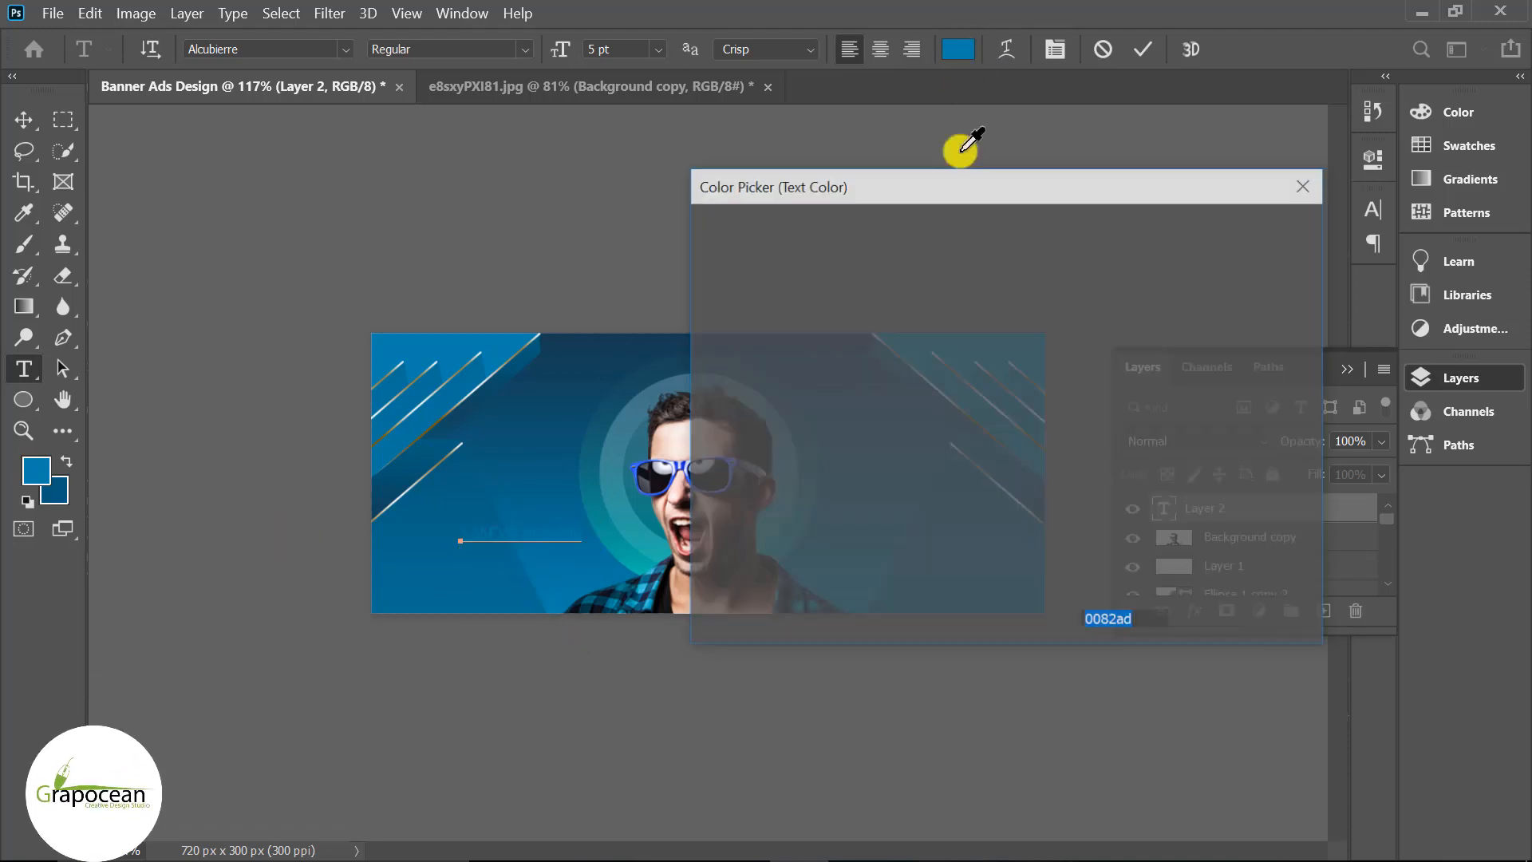
pyautogui.moveTo(718, 255); pyautogui.dragTo(680, 195)
pyautogui.press('Return')
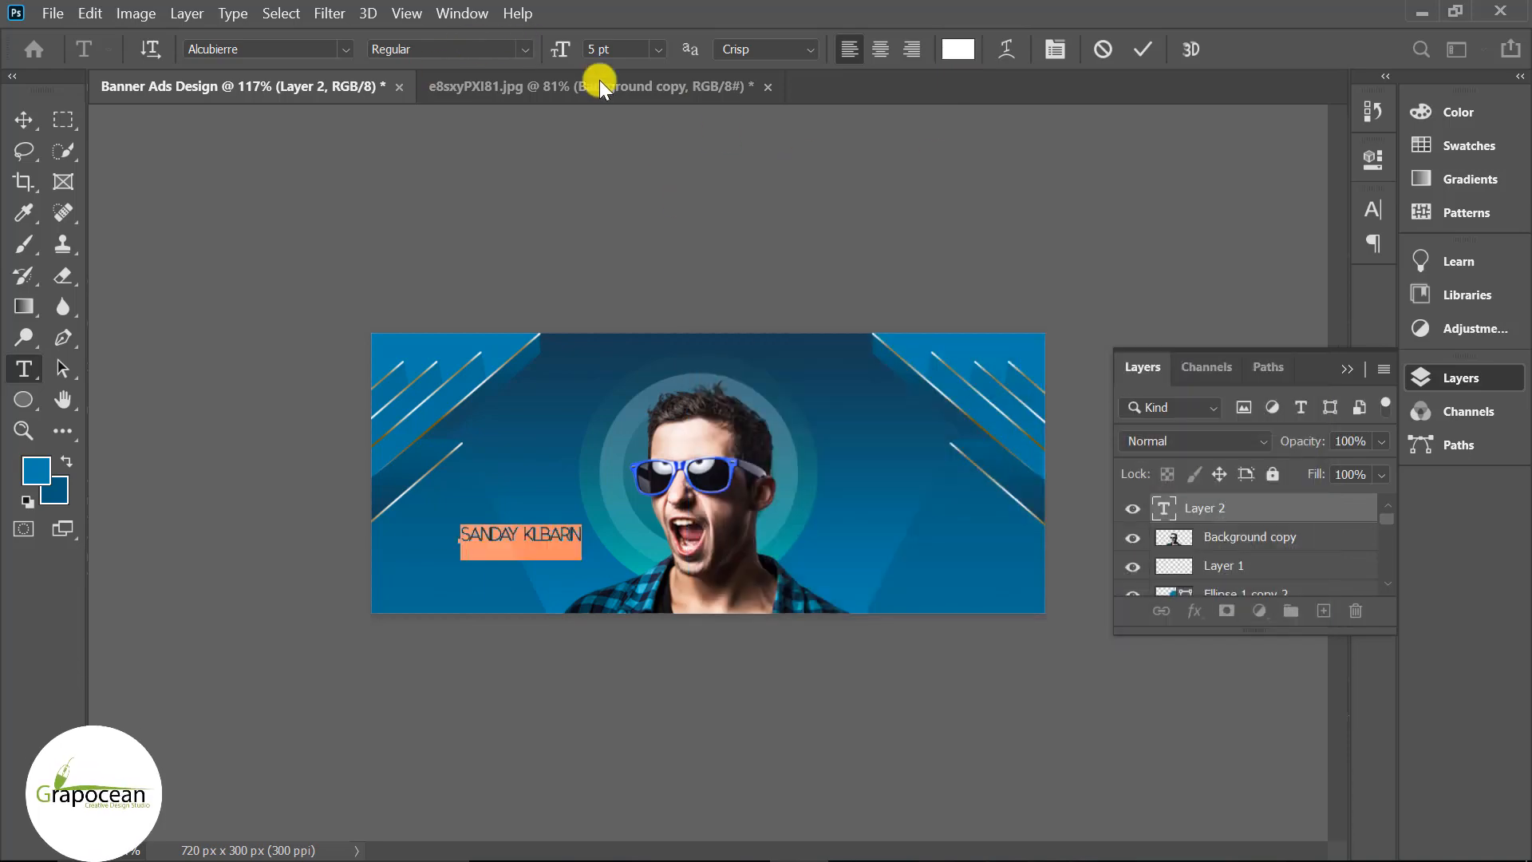
pyautogui.click(343, 47)
pyautogui.click(379, 132)
pyautogui.click(612, 48)
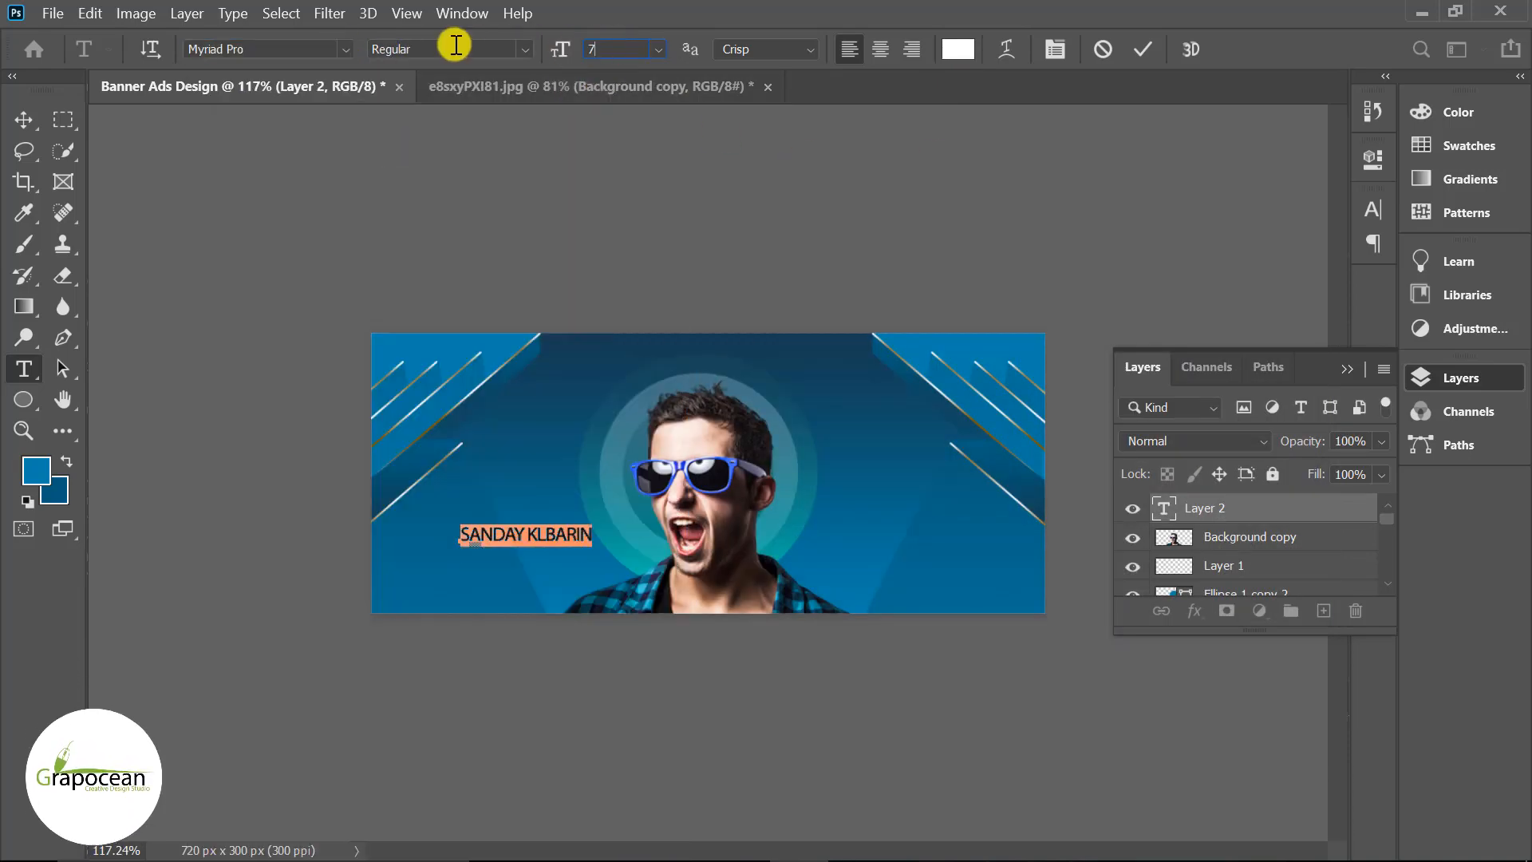
pyautogui.write('710')
pyautogui.press('Return')
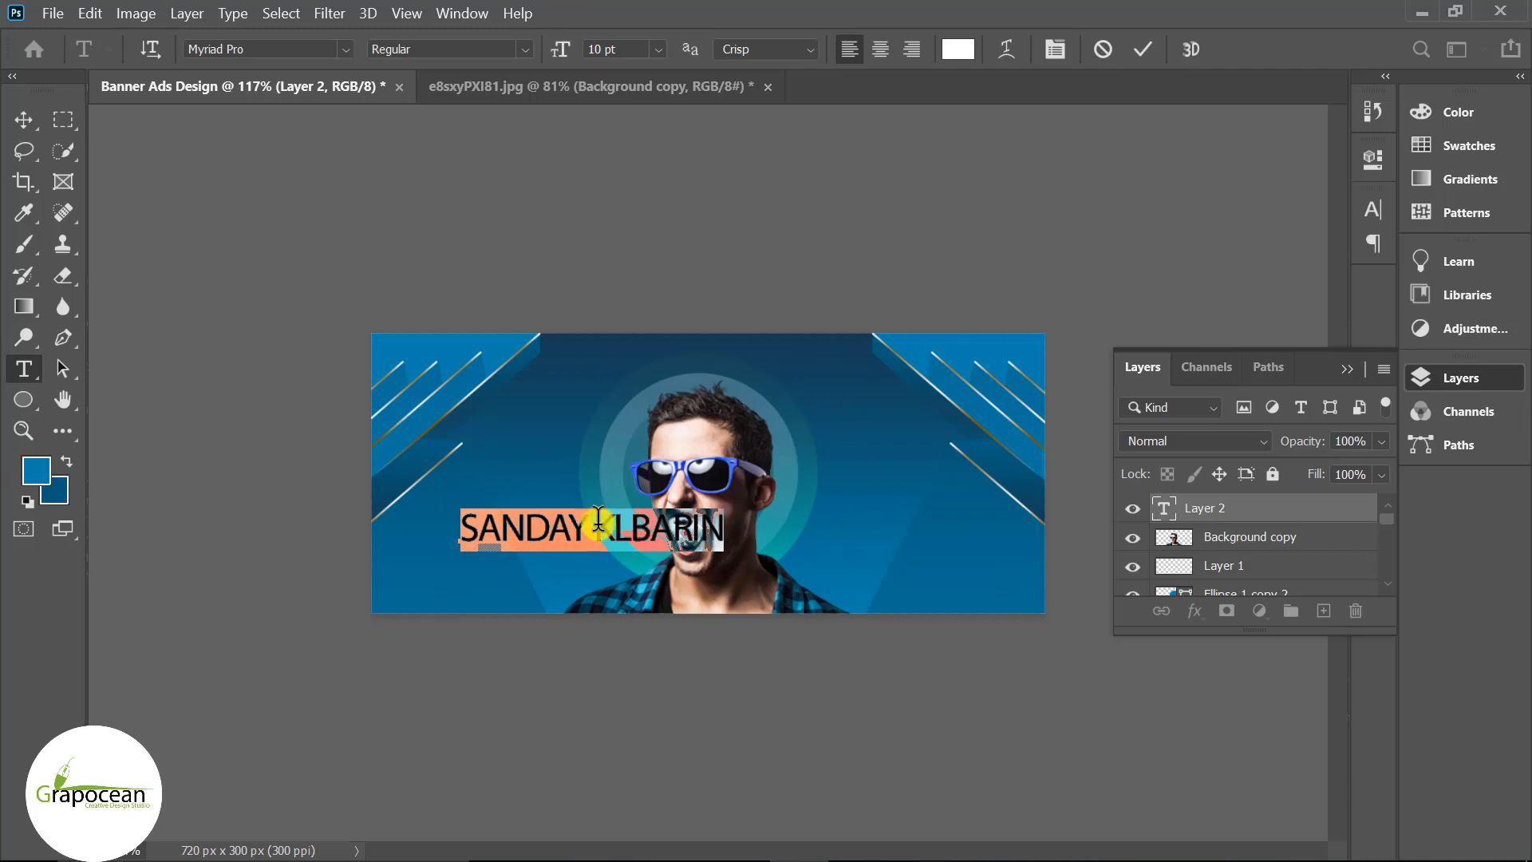
pyautogui.click(479, 49)
pyautogui.click(447, 96)
# - Move the name to the right of the man and break it into two lines with 8.01 pt leading
pyautogui.click(23, 119)
pyautogui.moveTo(649, 529); pyautogui.dragTo(940, 524)
pyautogui.press('t')
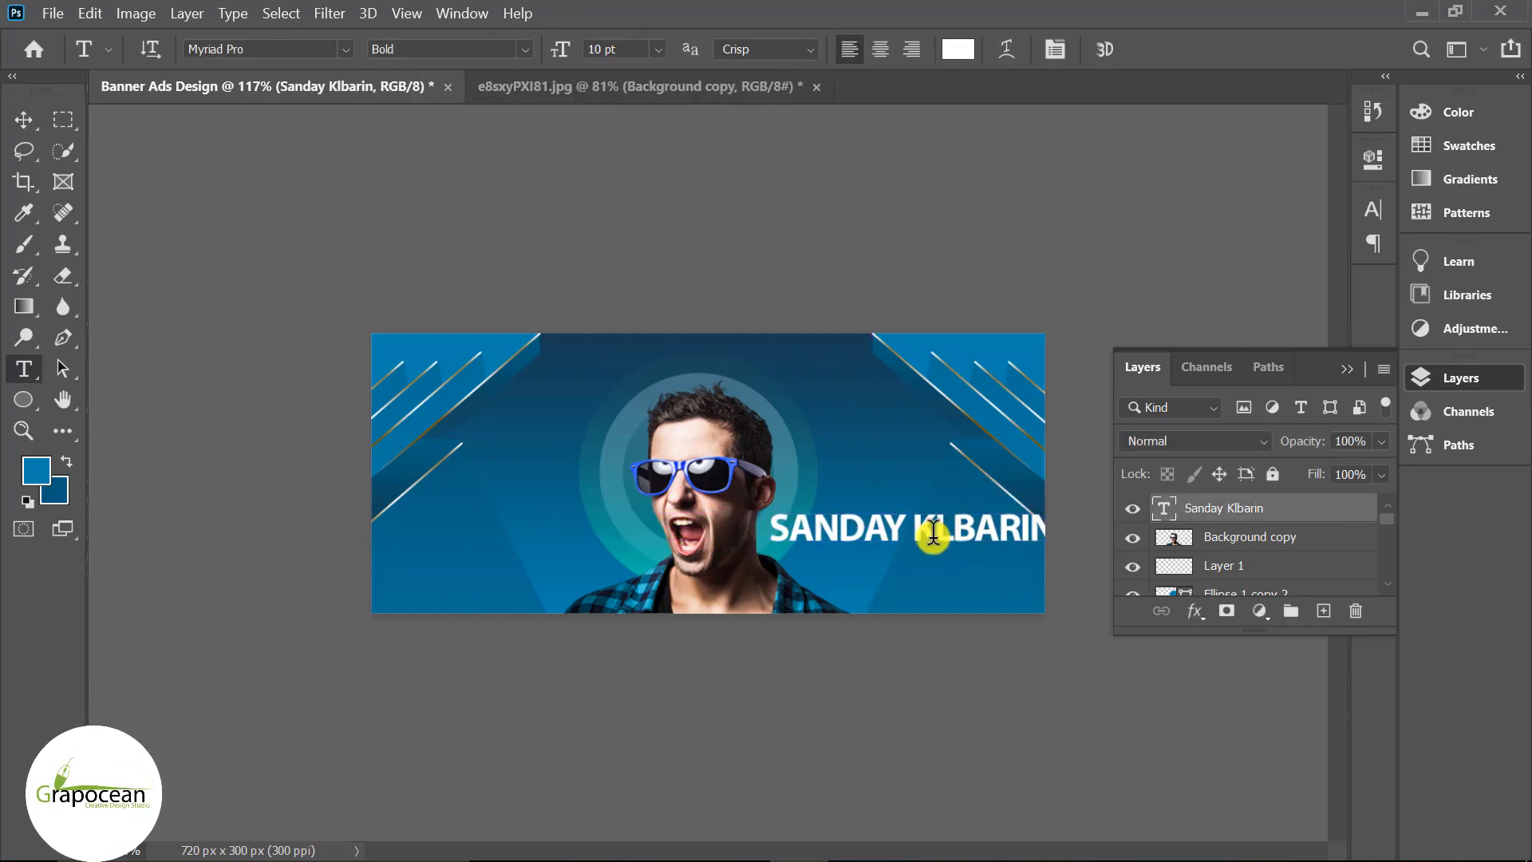
pyautogui.click(919, 529)
pyautogui.press('Return')
pyautogui.moveTo(925, 590); pyautogui.dragTo(739, 604)
pyautogui.click(1373, 209)
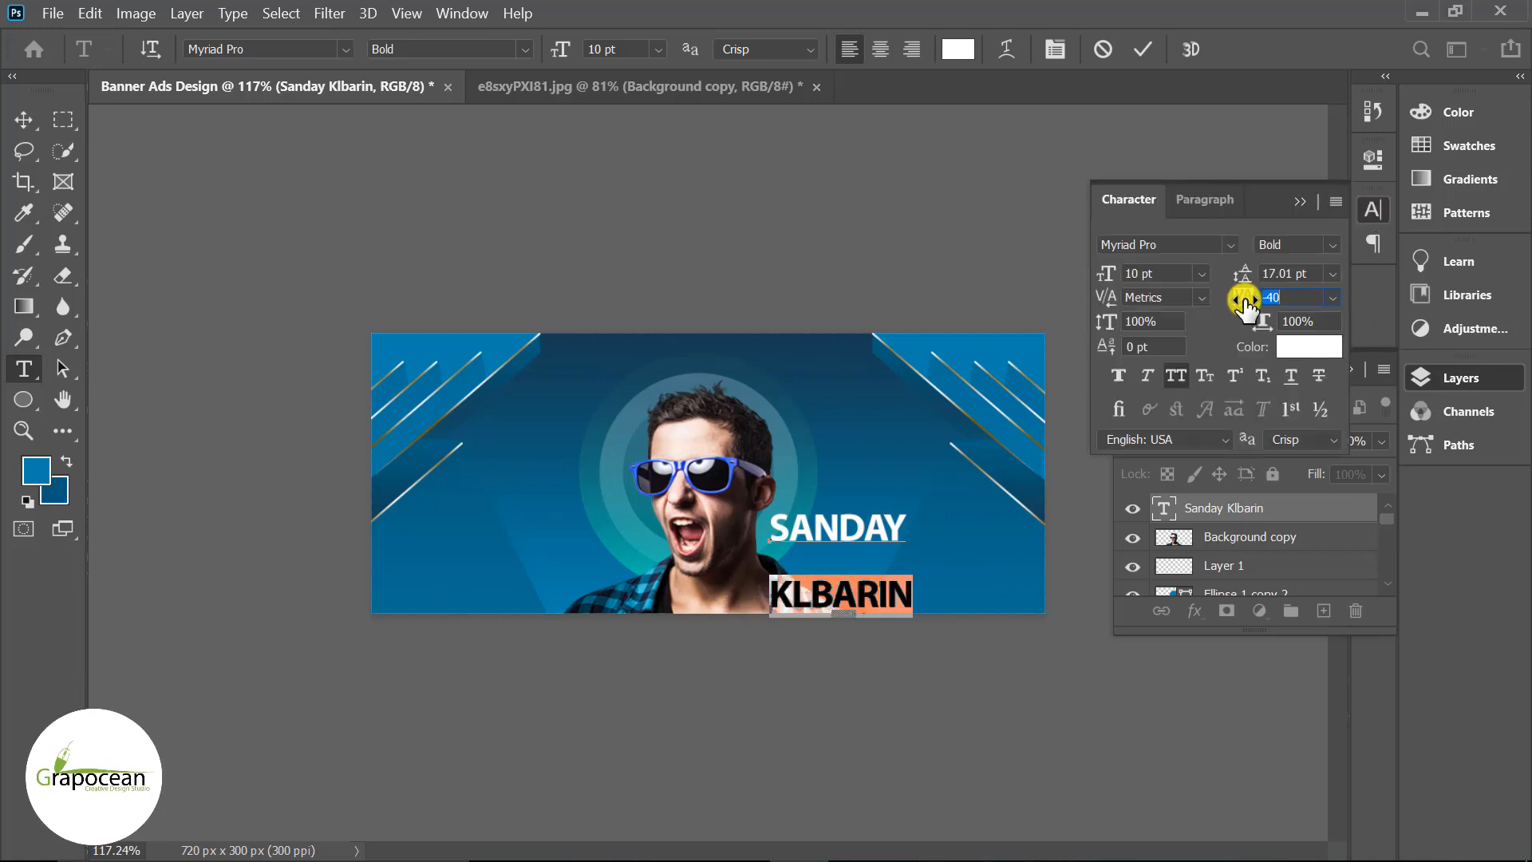
pyautogui.moveTo(1244, 279); pyautogui.dragTo(1242, 272)
# - Set the second line of the name to Regular and shift the name slightly farther right of the man
pyautogui.click(525, 49)
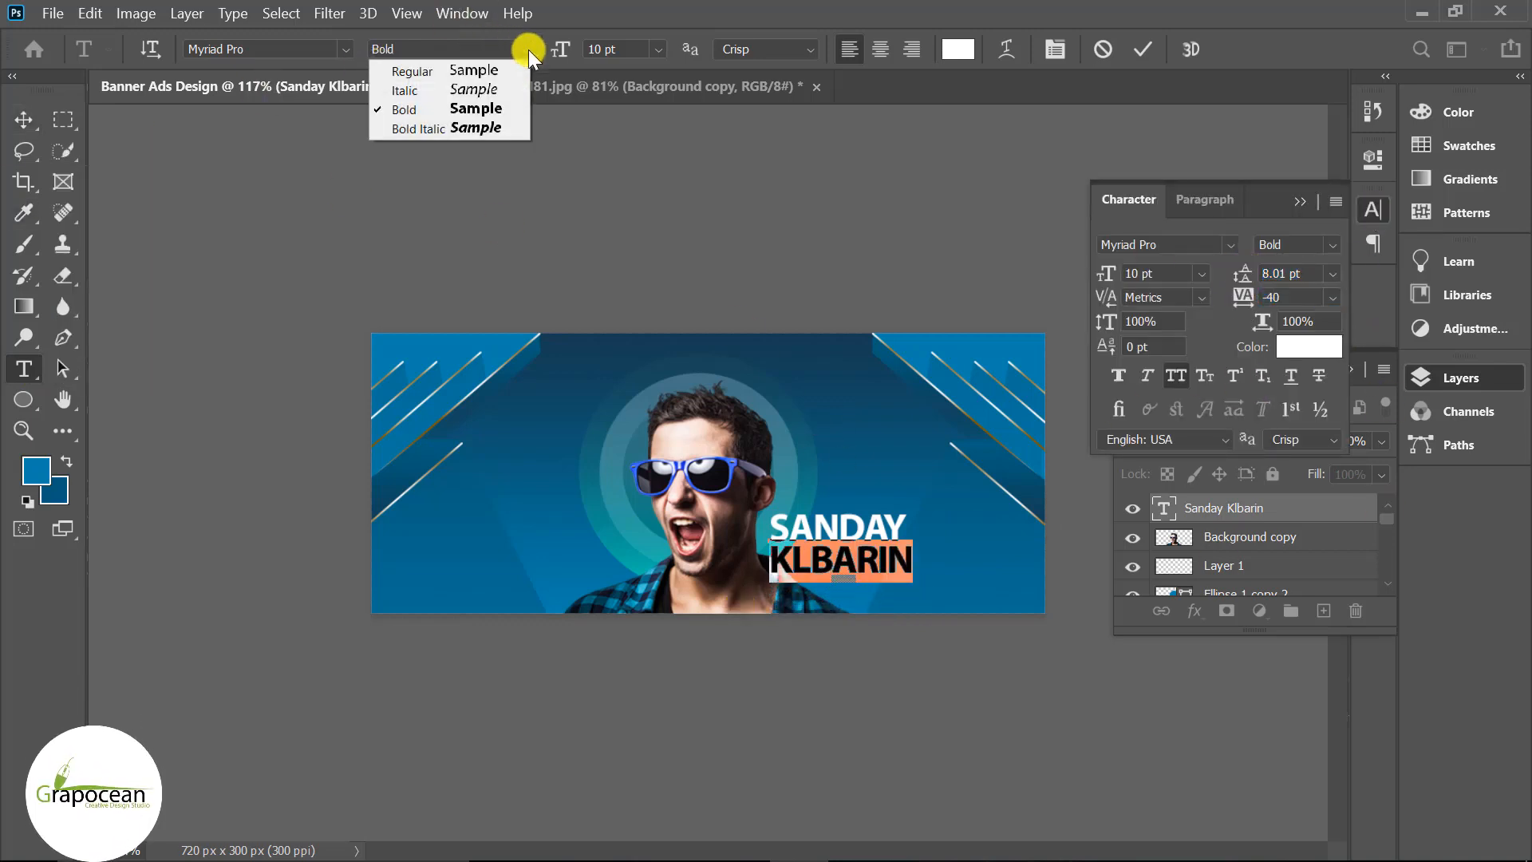
pyautogui.click(415, 70)
pyautogui.click(24, 120)
pyautogui.click(459, 636)
pyautogui.moveTo(856, 538); pyautogui.dragTo(891, 536)
pyautogui.click(900, 754)
# - Add the text line "SUNDAY-29 -2020" to the left of the man
pyautogui.press('t')
pyautogui.click(464, 533)
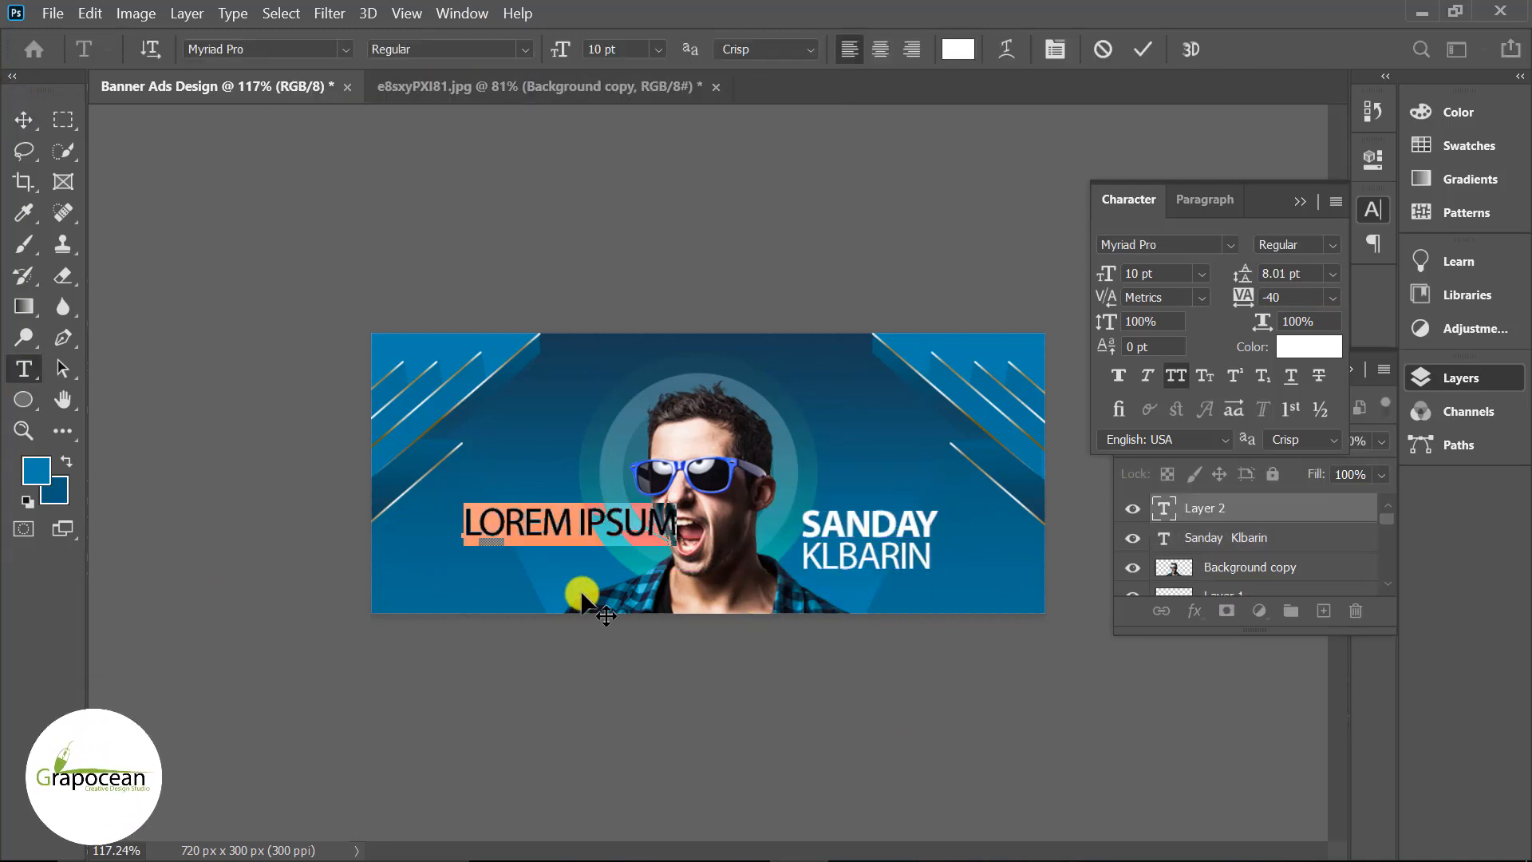
pyautogui.write('SUNDAY-29 -')
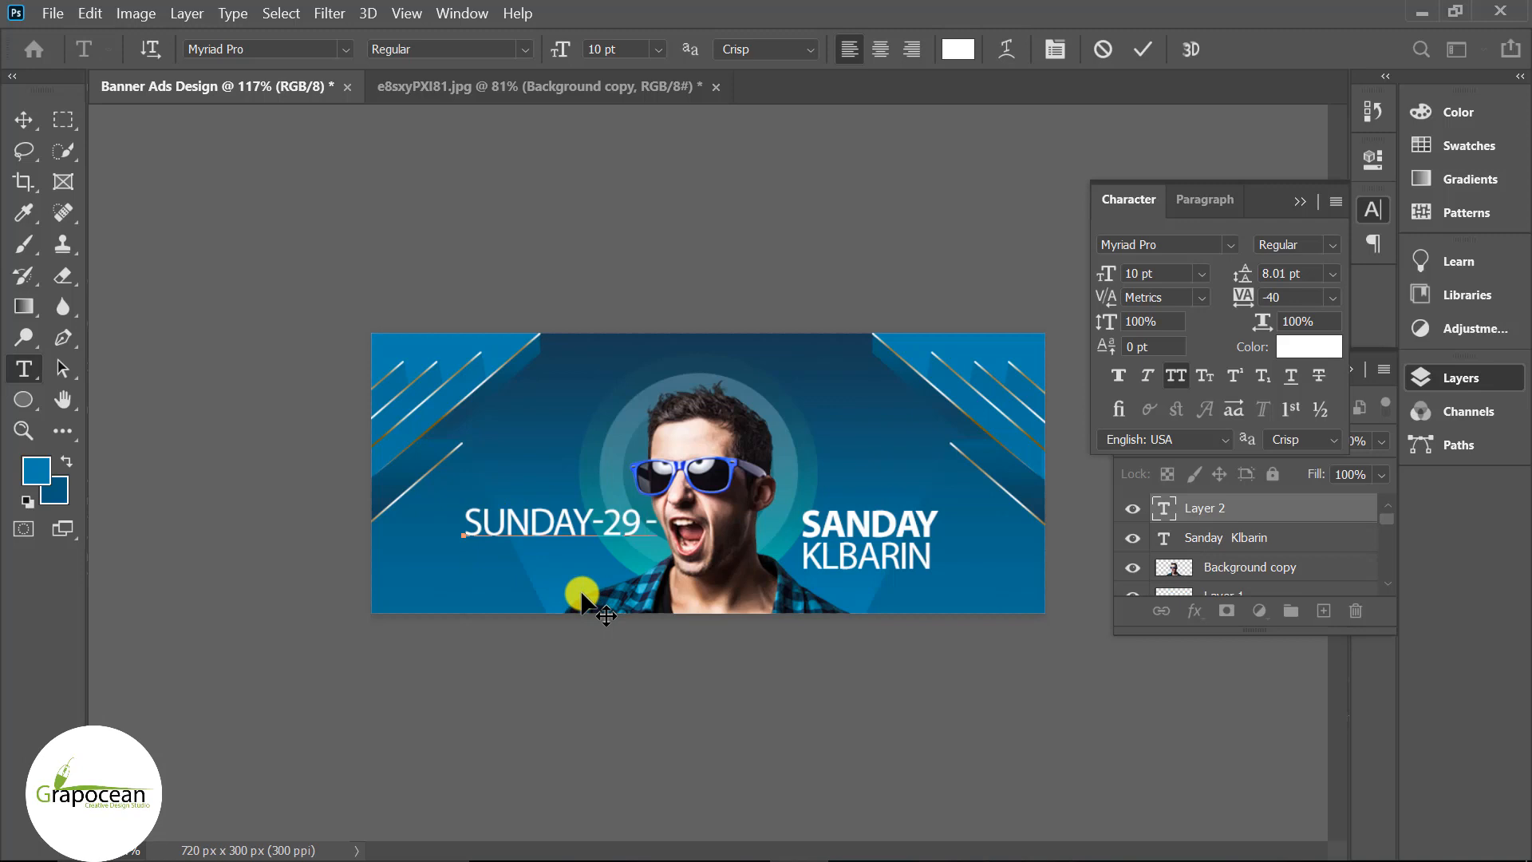
pyautogui.write('2020')
# - Reduce the date text to 7 pt and move it left, clear of the man's face
pyautogui.moveTo(742, 528); pyautogui.dragTo(464, 528)
pyautogui.moveTo(564, 49); pyautogui.dragTo(560, 49)
pyautogui.hotkey('ctrl', 'Return')
pyautogui.press('v')
pyautogui.moveTo(558, 526); pyautogui.dragTo(520, 526)
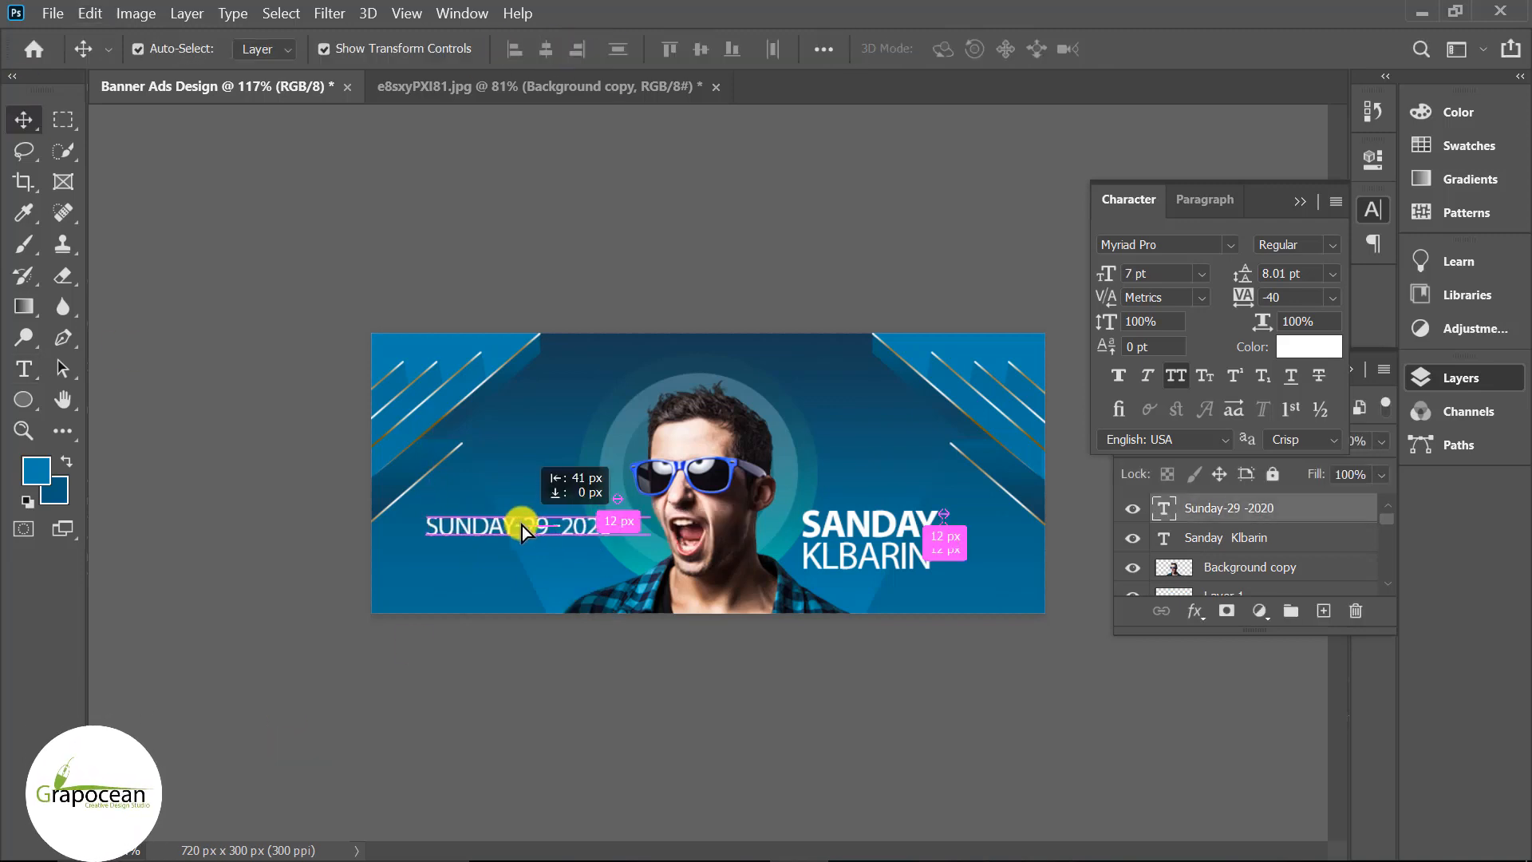
# - Add a 4 pt "Lorem Ipsum" text line and place it just beneath the date
pyautogui.press('t')
pyautogui.click(472, 581)
pyautogui.moveTo(630, 52); pyautogui.dragTo(396, 61)
pyautogui.write('5')
pyautogui.press('Down')
pyautogui.hotkey('ctrl', 'Return')
pyautogui.press('v')
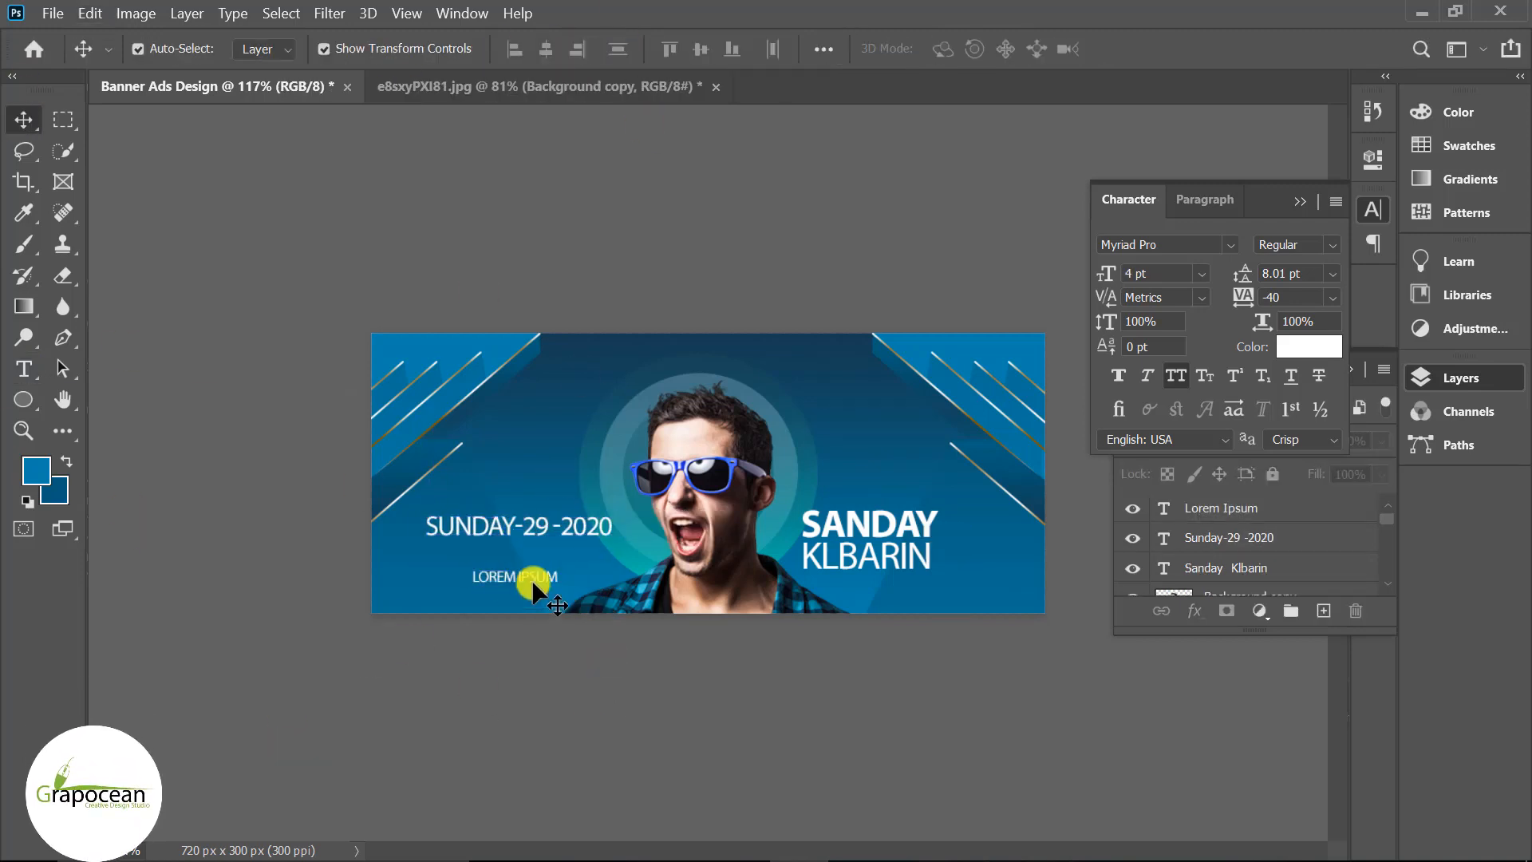
pyautogui.moveTo(532, 582); pyautogui.dragTo(485, 569)
# - Colour the "29" in the date black and set the date line to Bold
pyautogui.press('t')
pyautogui.moveTo(548, 527); pyautogui.dragTo(498, 544)
pyautogui.click(957, 50)
pyautogui.click(685, 582)
pyautogui.press('Return')
pyautogui.click(525, 50)
pyautogui.click(472, 109)
pyautogui.click(24, 120)
pyautogui.click(513, 576)
pyautogui.click(393, 509)
# - Replace the placeholder line beneath the date with "doors open at 8 pm"
pyautogui.click(25, 369)
pyautogui.scroll(7, 421, 592)
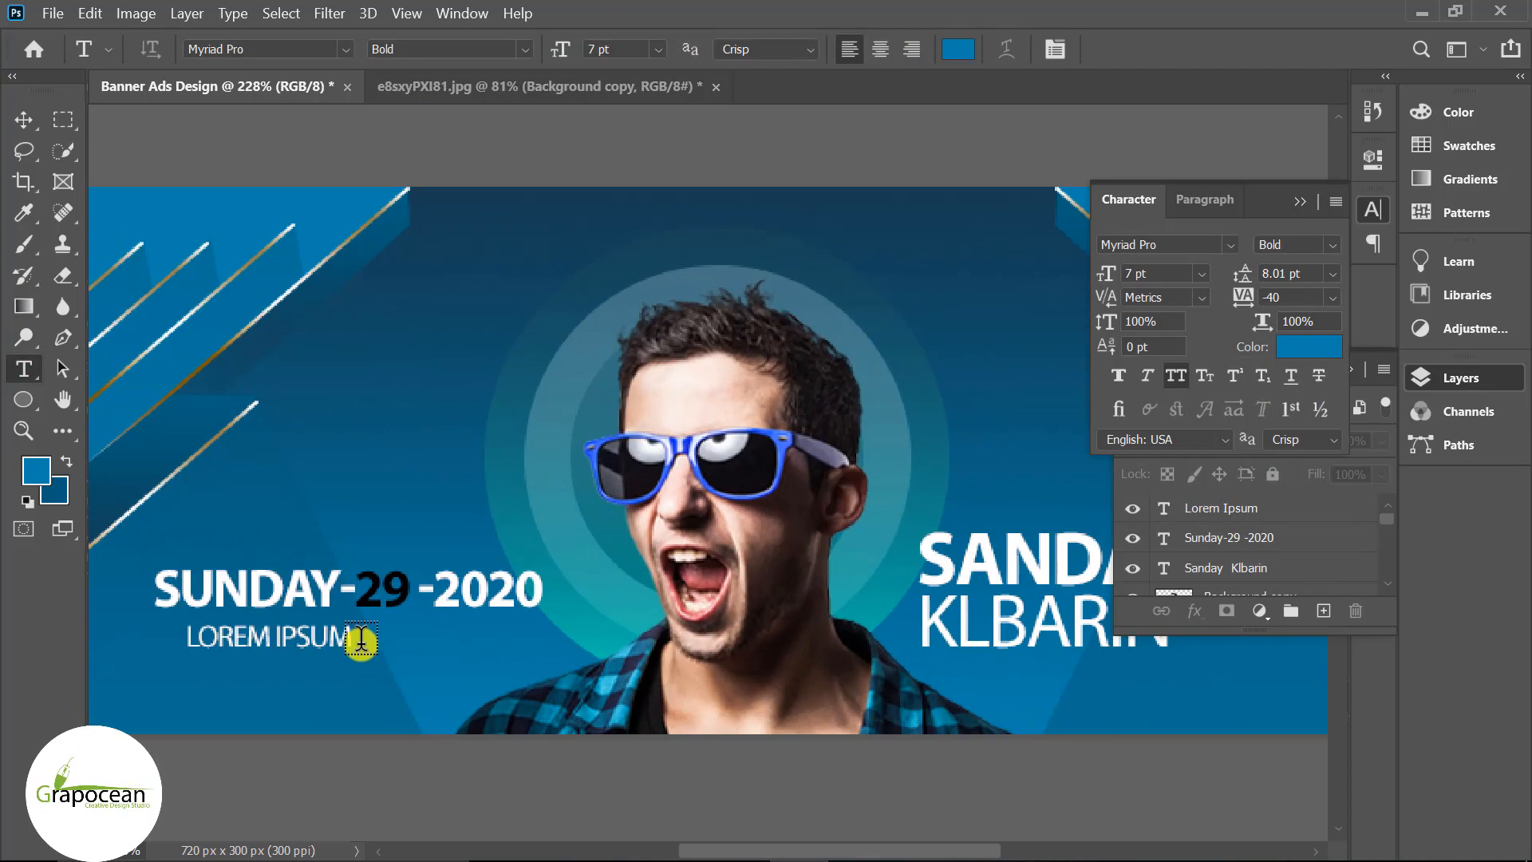
pyautogui.moveTo(359, 639); pyautogui.dragTo(120, 639)
pyautogui.write('DOORS')
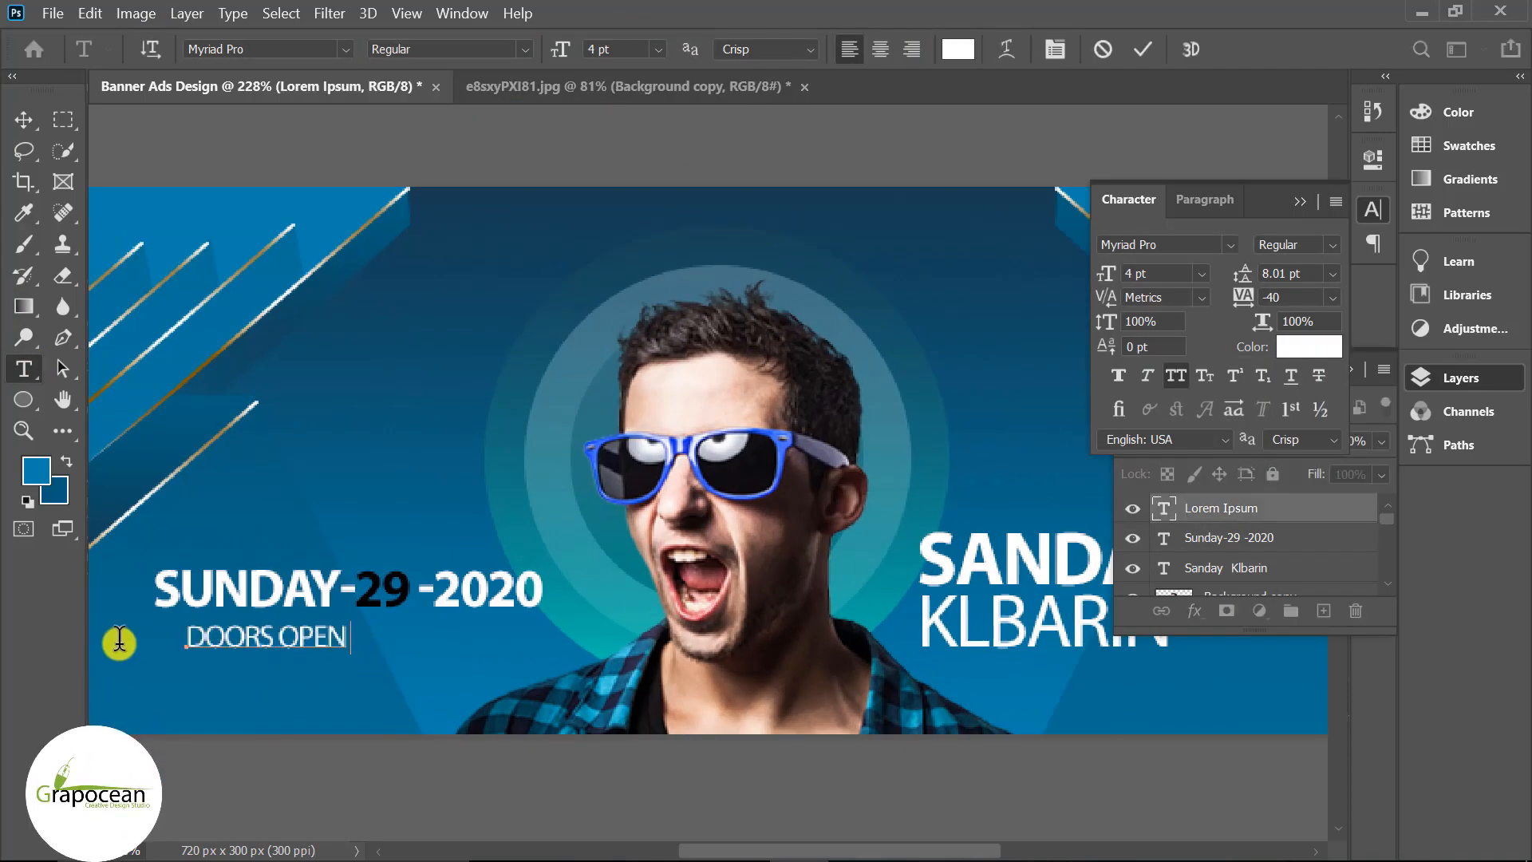
pyautogui.write(' open at 8 pm')
pyautogui.click(24, 120)
# - Duplicate the doors line beneath itself, change the copy to "free softdrinks for all person" and centre it
pyautogui.click(335, 638)
pyautogui.moveTo(337, 635); pyautogui.dragTo(367, 669)
pyautogui.click(366, 636)
pyautogui.click(24, 368)
pyautogui.moveTo(467, 670); pyautogui.dragTo(7, 609)
pyautogui.write('free softdrinks for a')
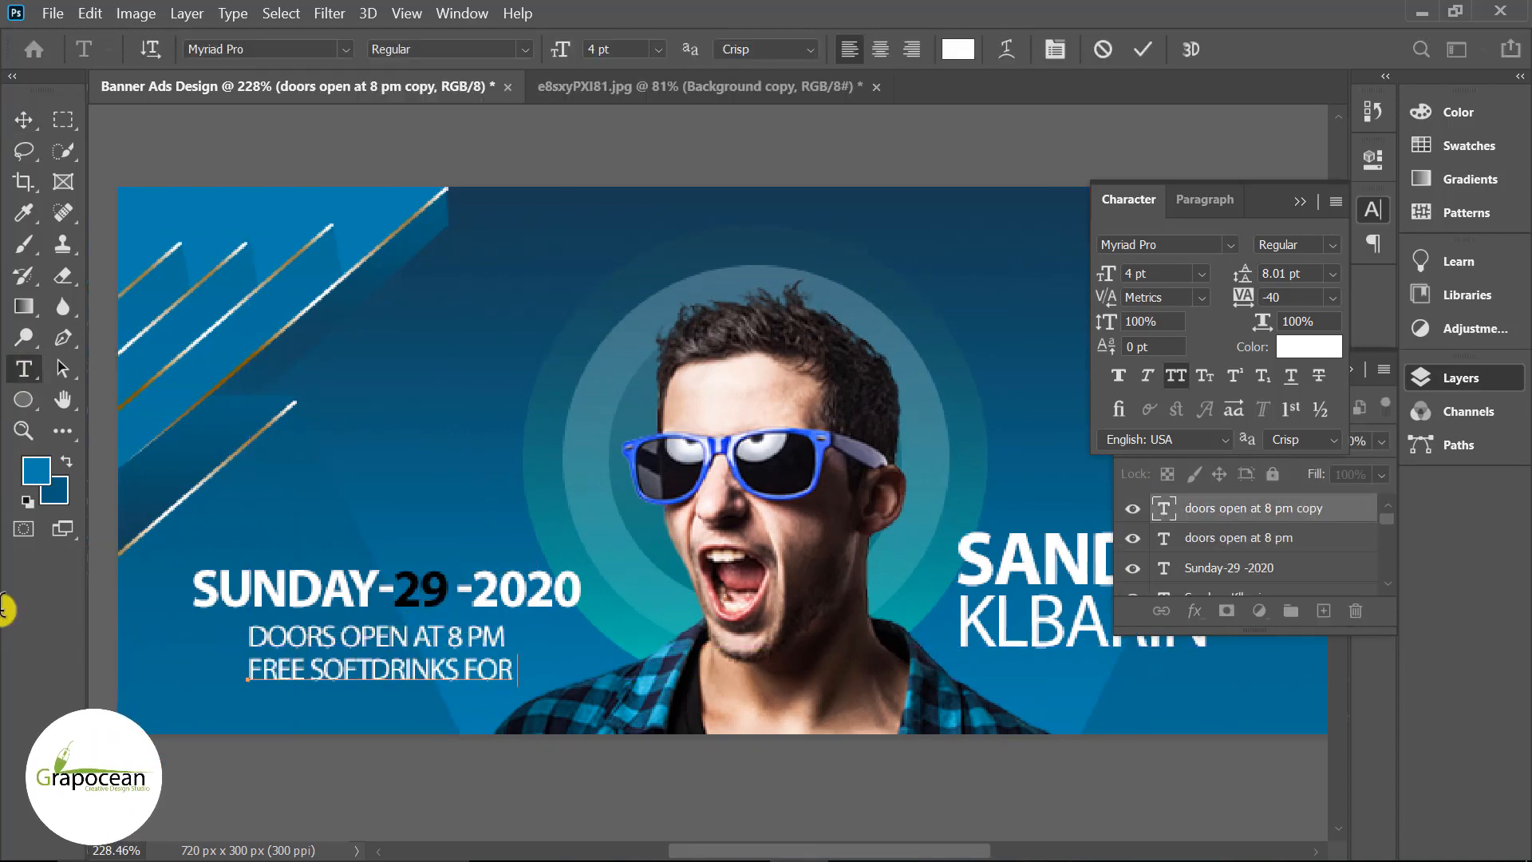
pyautogui.moveTo(327, 675); pyautogui.dragTo(334, 676)
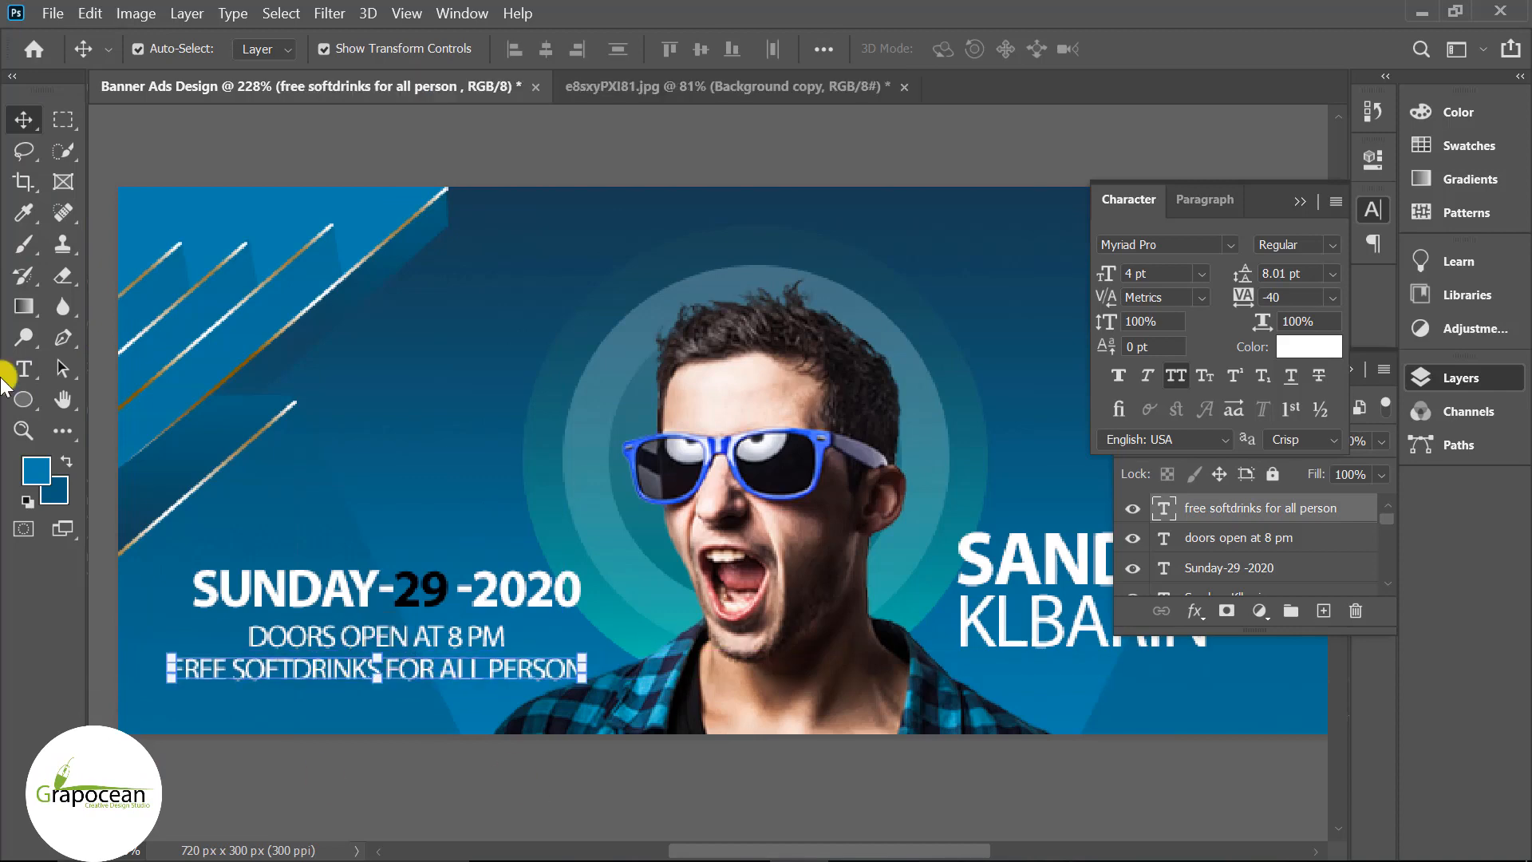
# - Reduce the soft drinks line to 3 pt and recentre it beneath the doors line
pyautogui.click(24, 369)
pyautogui.moveTo(587, 672); pyautogui.dragTo(84, 674)
pyautogui.doubleClick(600, 49)
pyautogui.write('3')
pyautogui.click(24, 120)
pyautogui.moveTo(450, 667); pyautogui.dragTo(509, 659)
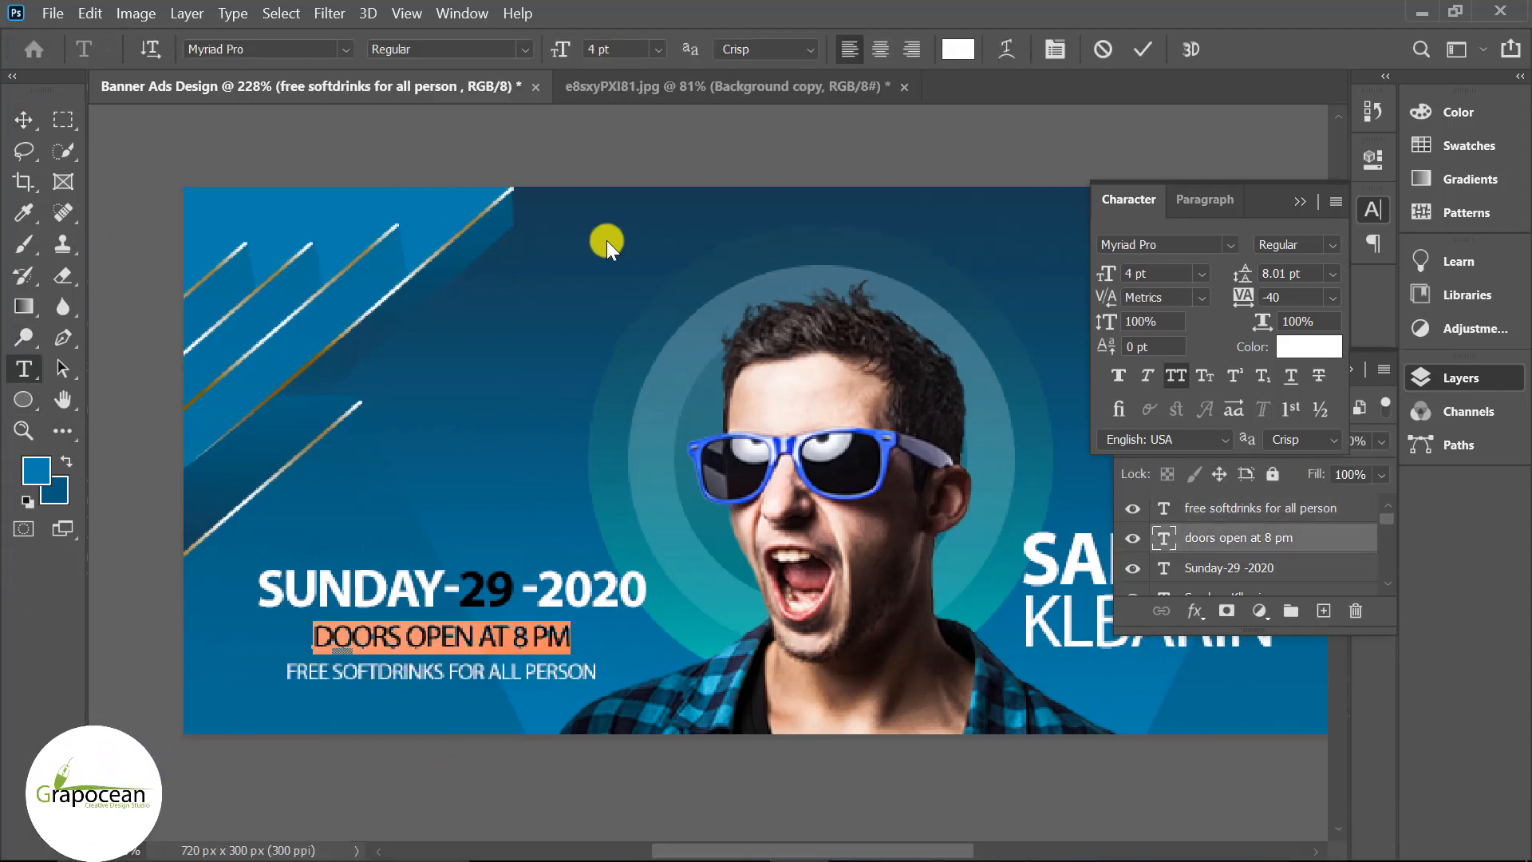
# - Reduce the doors line to 3 pt and move both small lines up, centred closely beneath the date
pyautogui.click(24, 120)
pyautogui.moveTo(456, 640); pyautogui.dragTo(498, 628)
pyautogui.moveTo(490, 678); pyautogui.dragTo(491, 660)
pyautogui.click(659, 750)
pyautogui.scroll(-5, 659, 750)
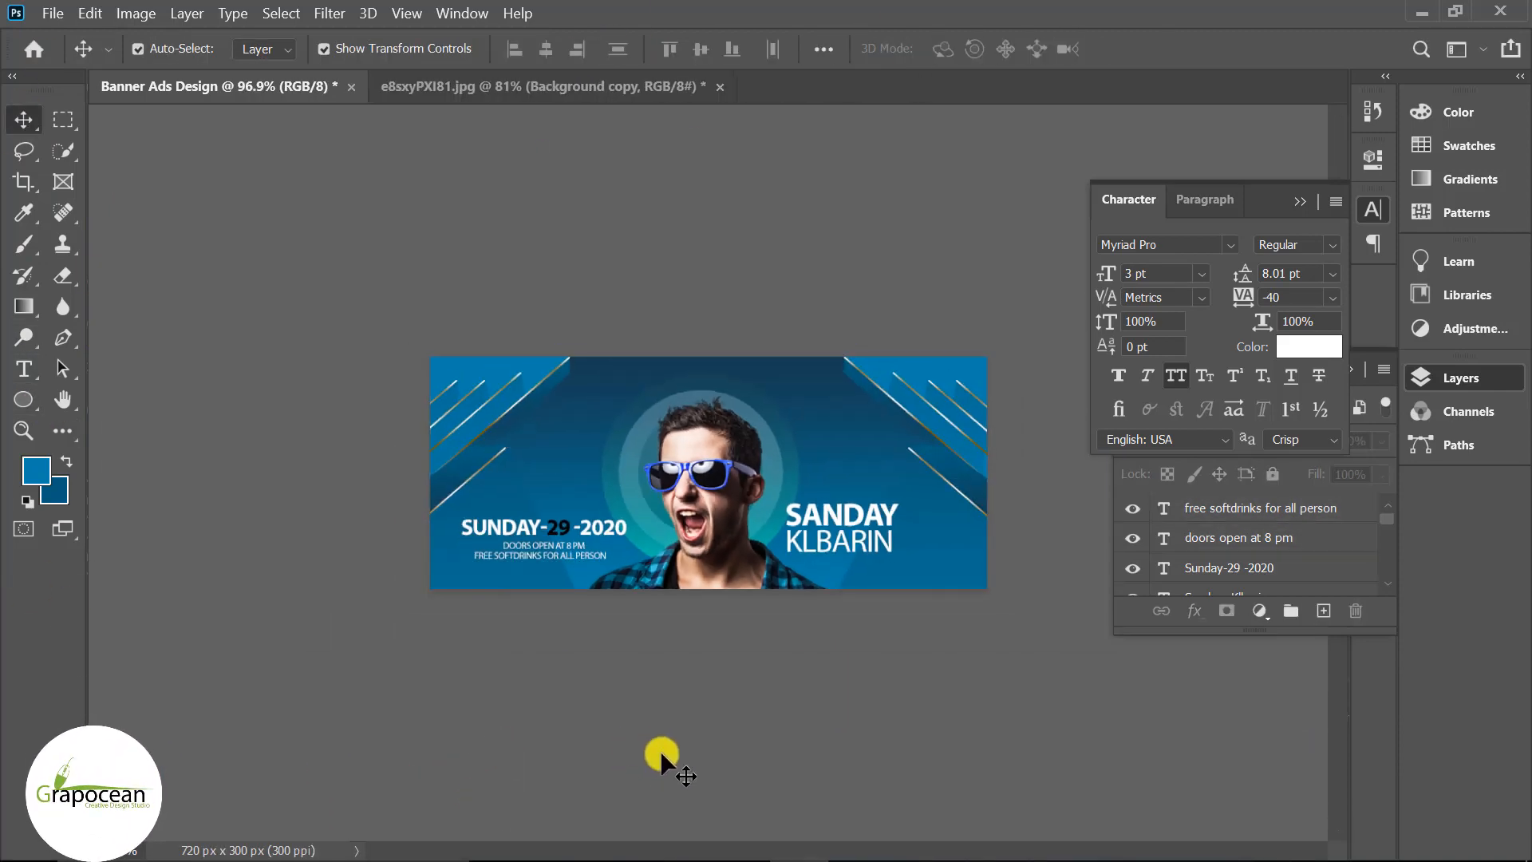
# - Try right-aligning the two small lines with the date, and undo the changes
pyautogui.scroll(1, 500, 557)
pyautogui.moveTo(503, 567); pyautogui.dragTo(572, 584)
pyautogui.click(619, 725)
pyautogui.scroll(-4, 619, 726)
pyautogui.moveTo(830, 513)
pyautogui.mouseDown()
pyautogui.moveTo(822, 525)
pyautogui.moveTo(832, 506)
pyautogui.mouseUp()
pyautogui.click(749, 694)
pyautogui.click(806, 669)
pyautogui.hotkey('ctrl', 'z')
pyautogui.hotkey('ctrl', 'z')
pyautogui.hotkey('ctrl', 'z')
pyautogui.hotkey('ctrl', 'z')
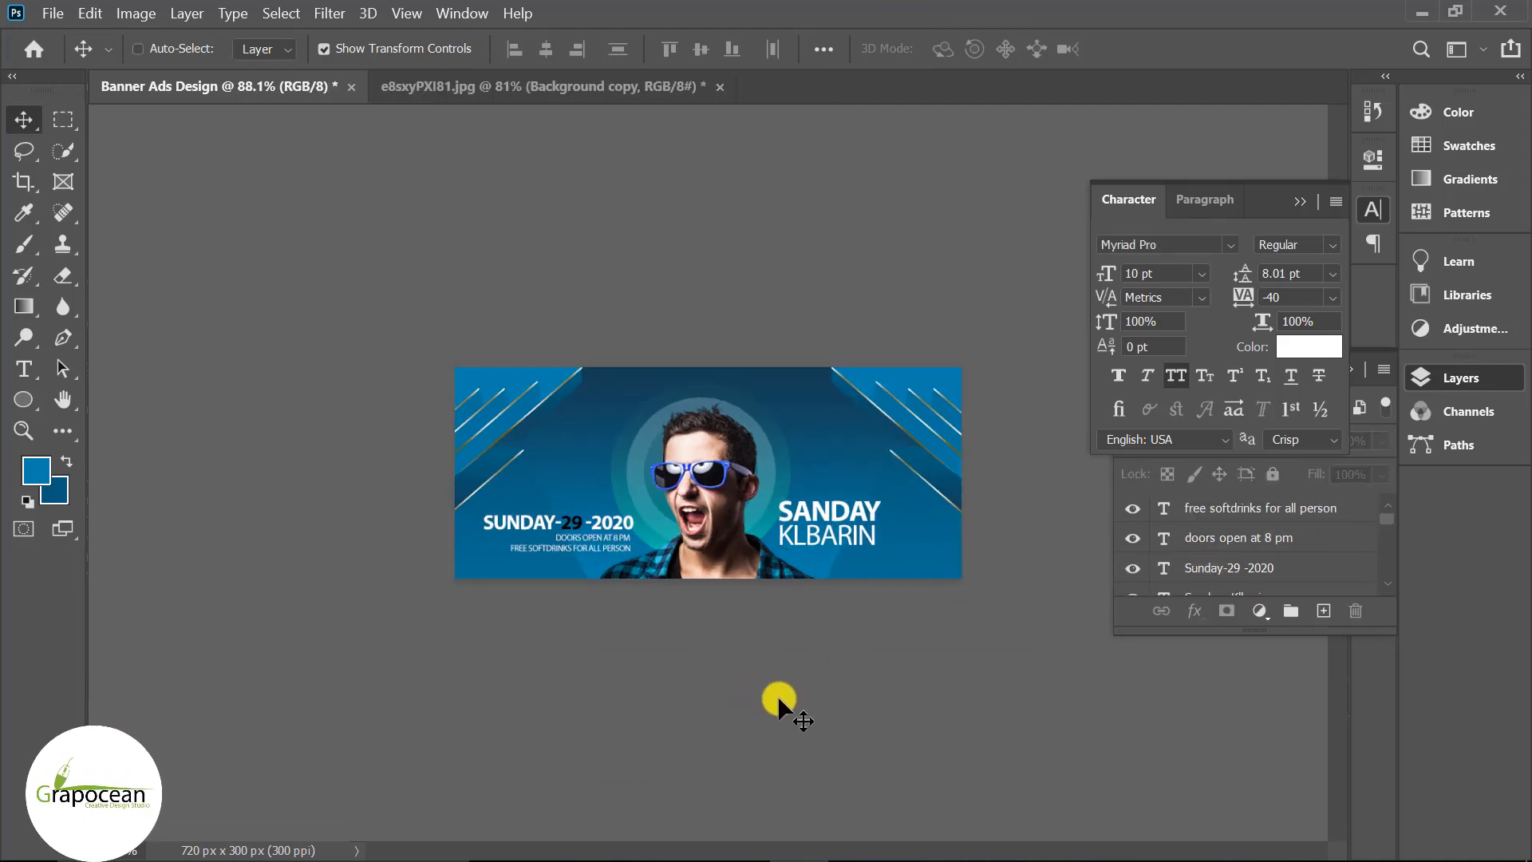
# - Draw a blue rounded rectangle of 404 x 91 px with 31 px corners across the banner's lower edge
pyautogui.scroll(1, 718, 678)
pyautogui.rightClick(24, 399)
pyautogui.click(112, 424)
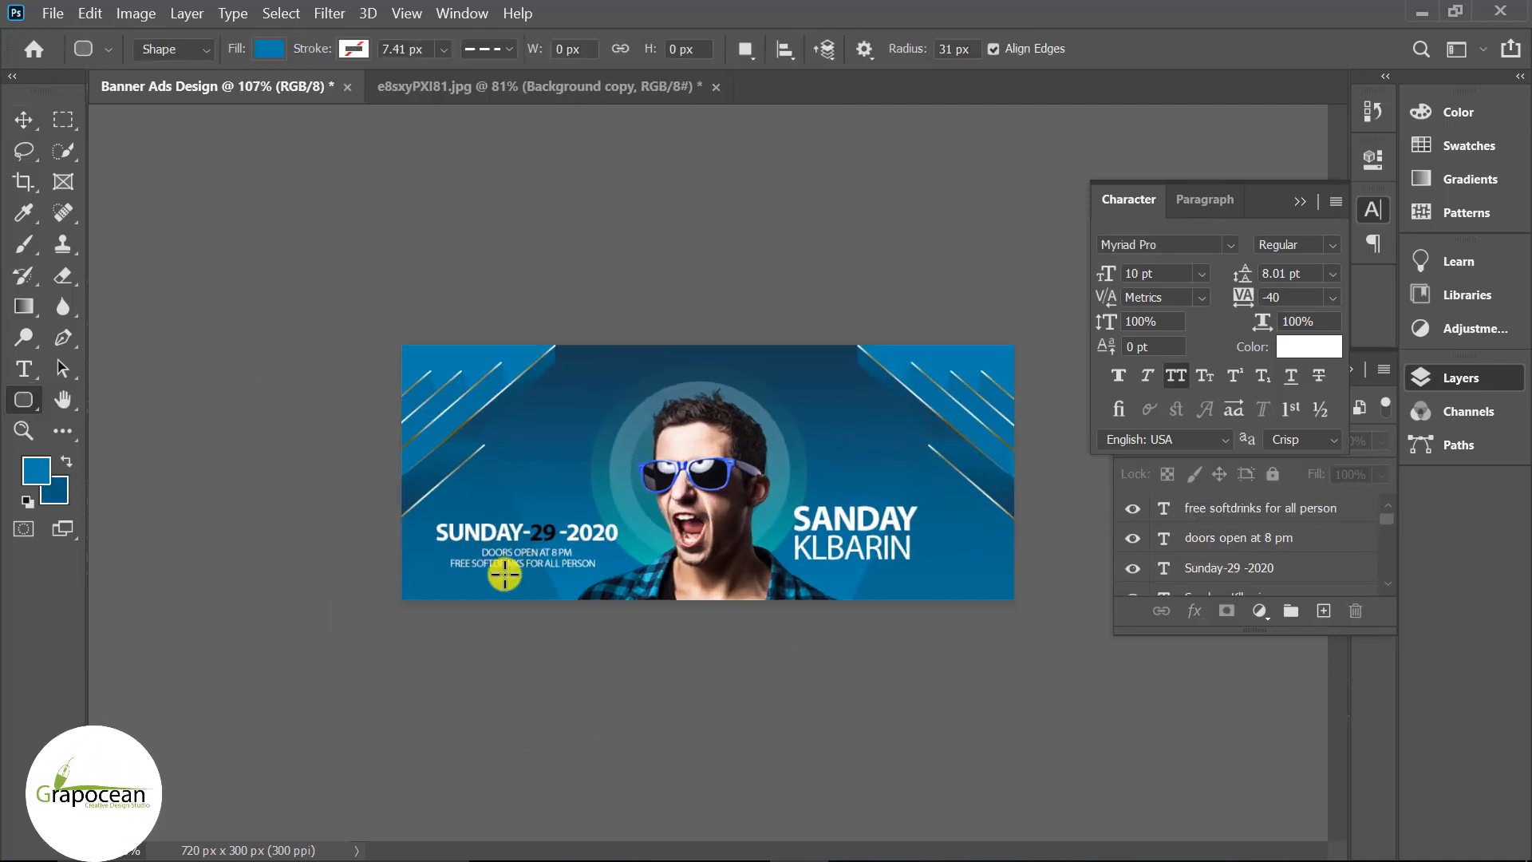
pyautogui.moveTo(882, 654); pyautogui.dragTo(872, 662)
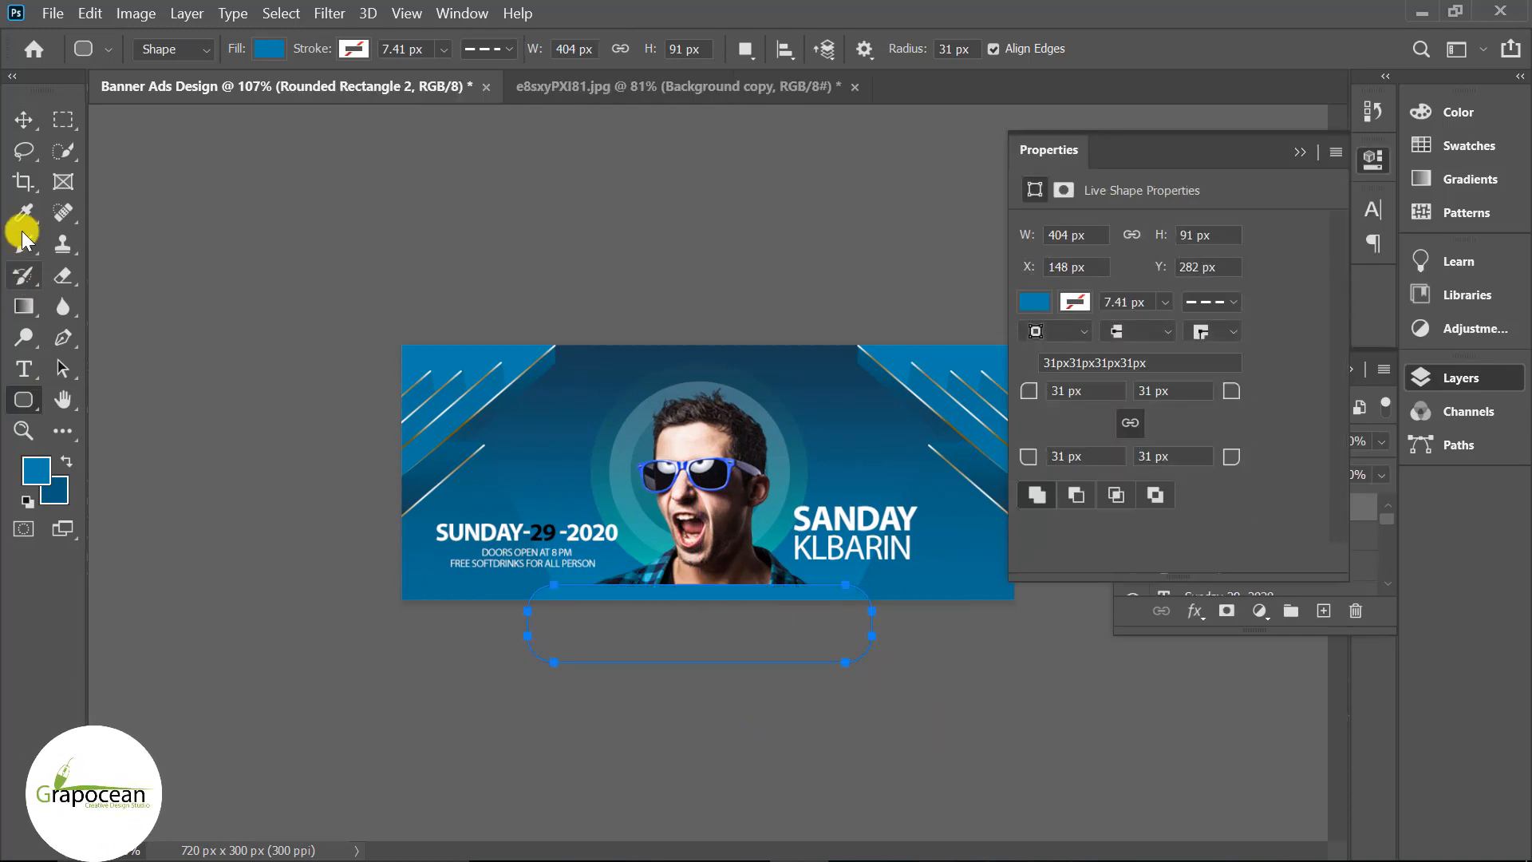
# - Shift the rounded rectangle slightly up to Y 275.62 px and deselect it
pyautogui.click(24, 120)
pyautogui.click(712, 712)
pyautogui.moveTo(753, 596); pyautogui.dragTo(753, 591)
pyautogui.click(803, 747)
pyautogui.click(26, 120)
pyautogui.click(272, 560)
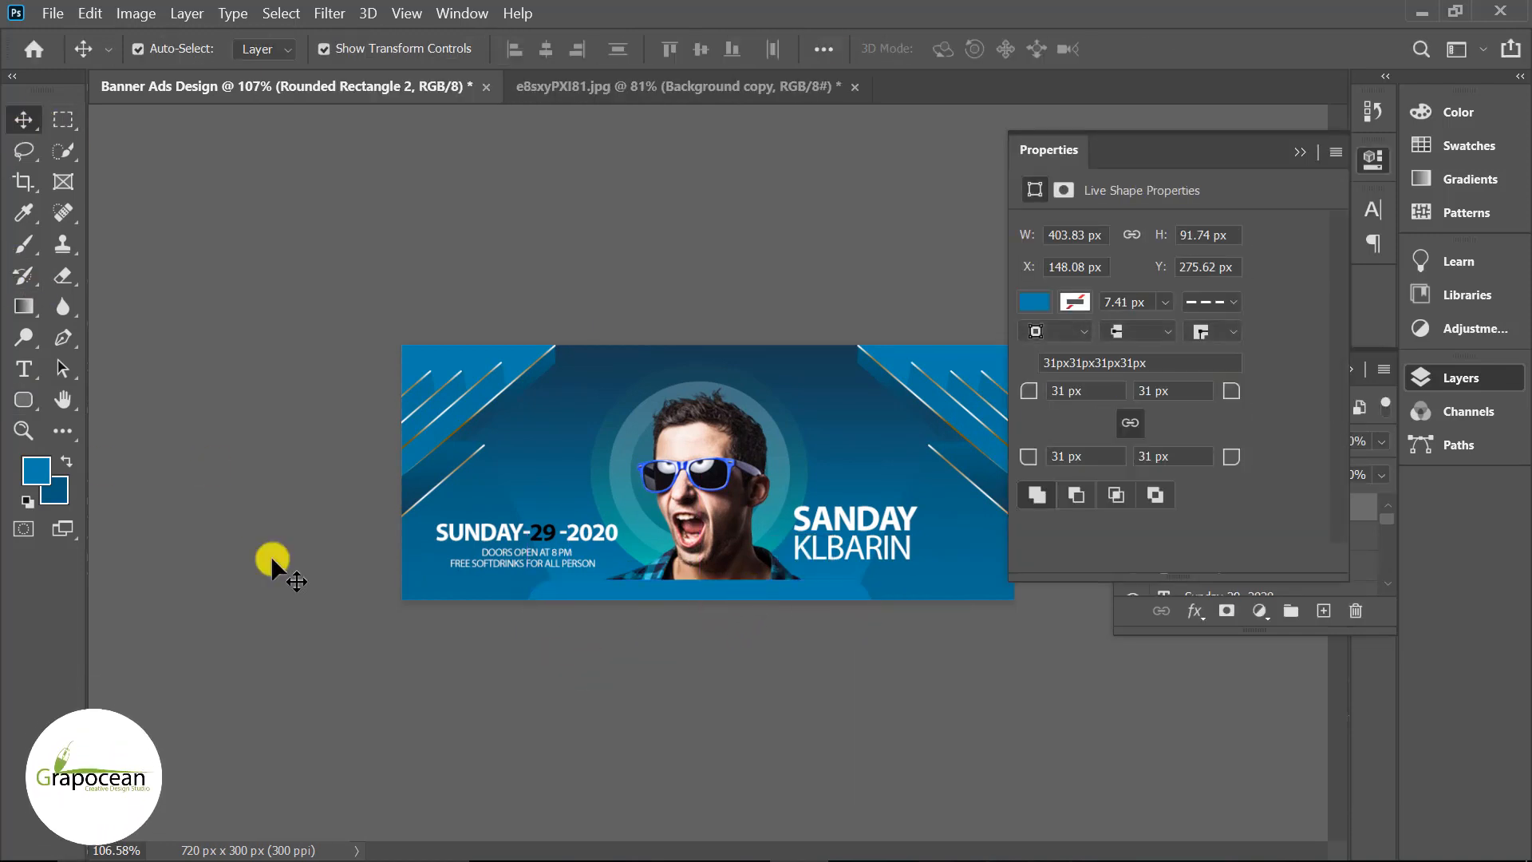
pyautogui.scroll(3, 458, 647)
pyautogui.press('t')
pyautogui.click(564, 700)
pyautogui.write('B')
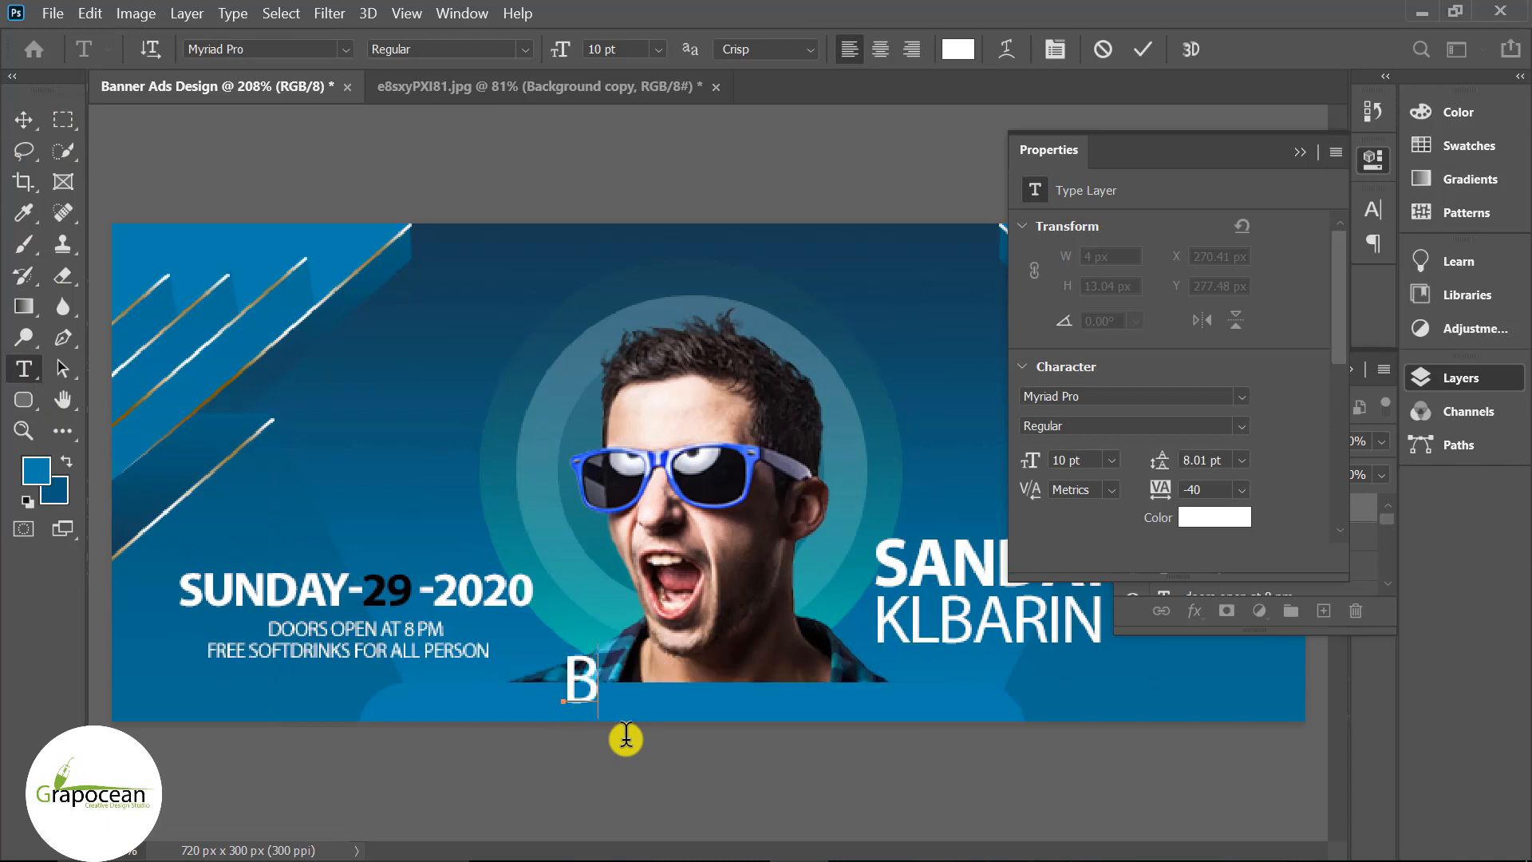
pyautogui.write('UY YOUR DESIGN F')
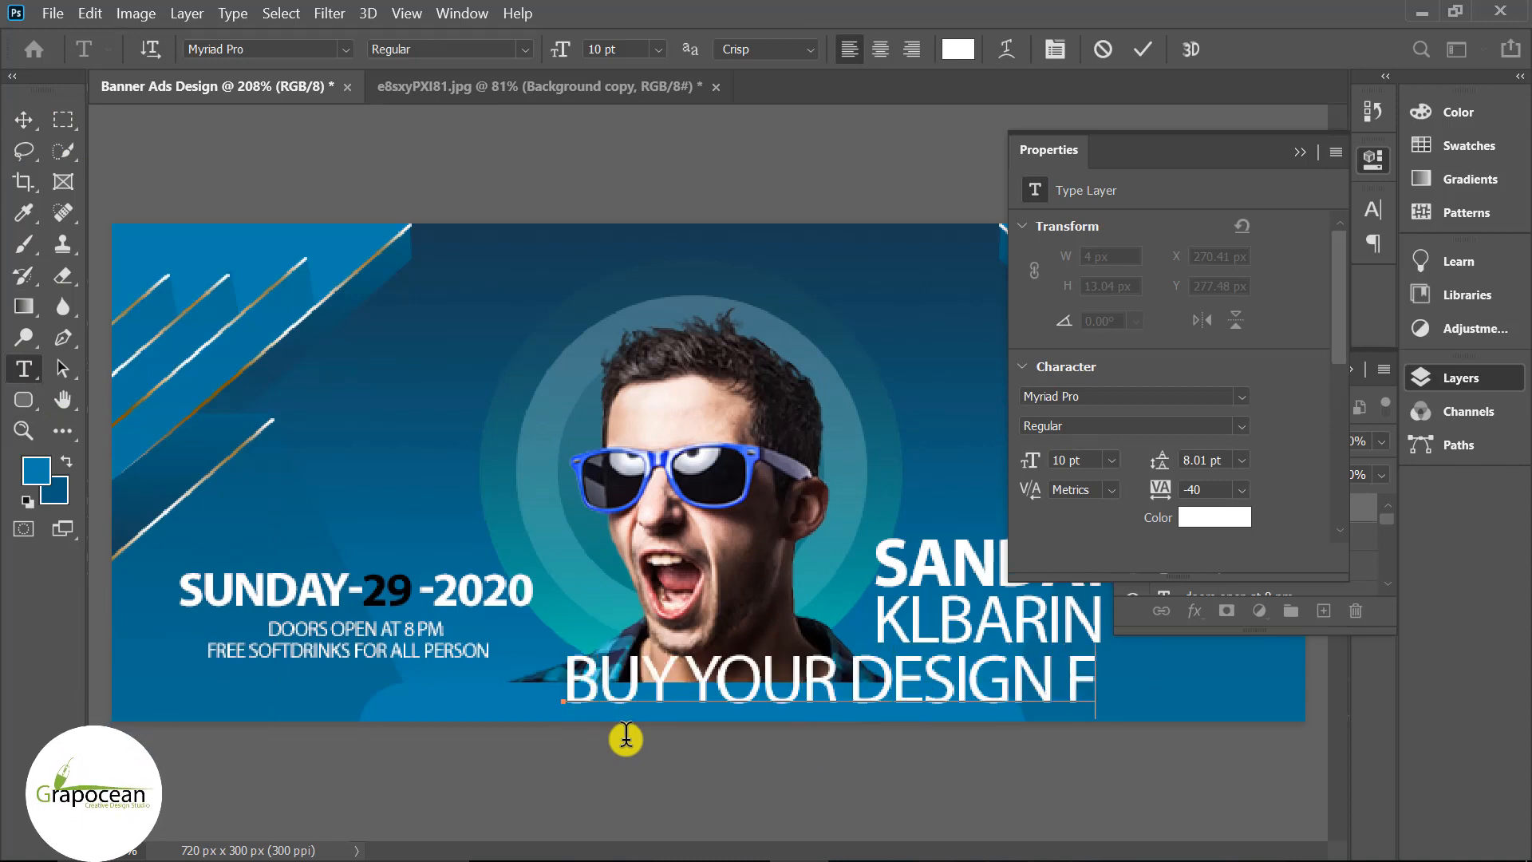
pyautogui.write('ROM- W')
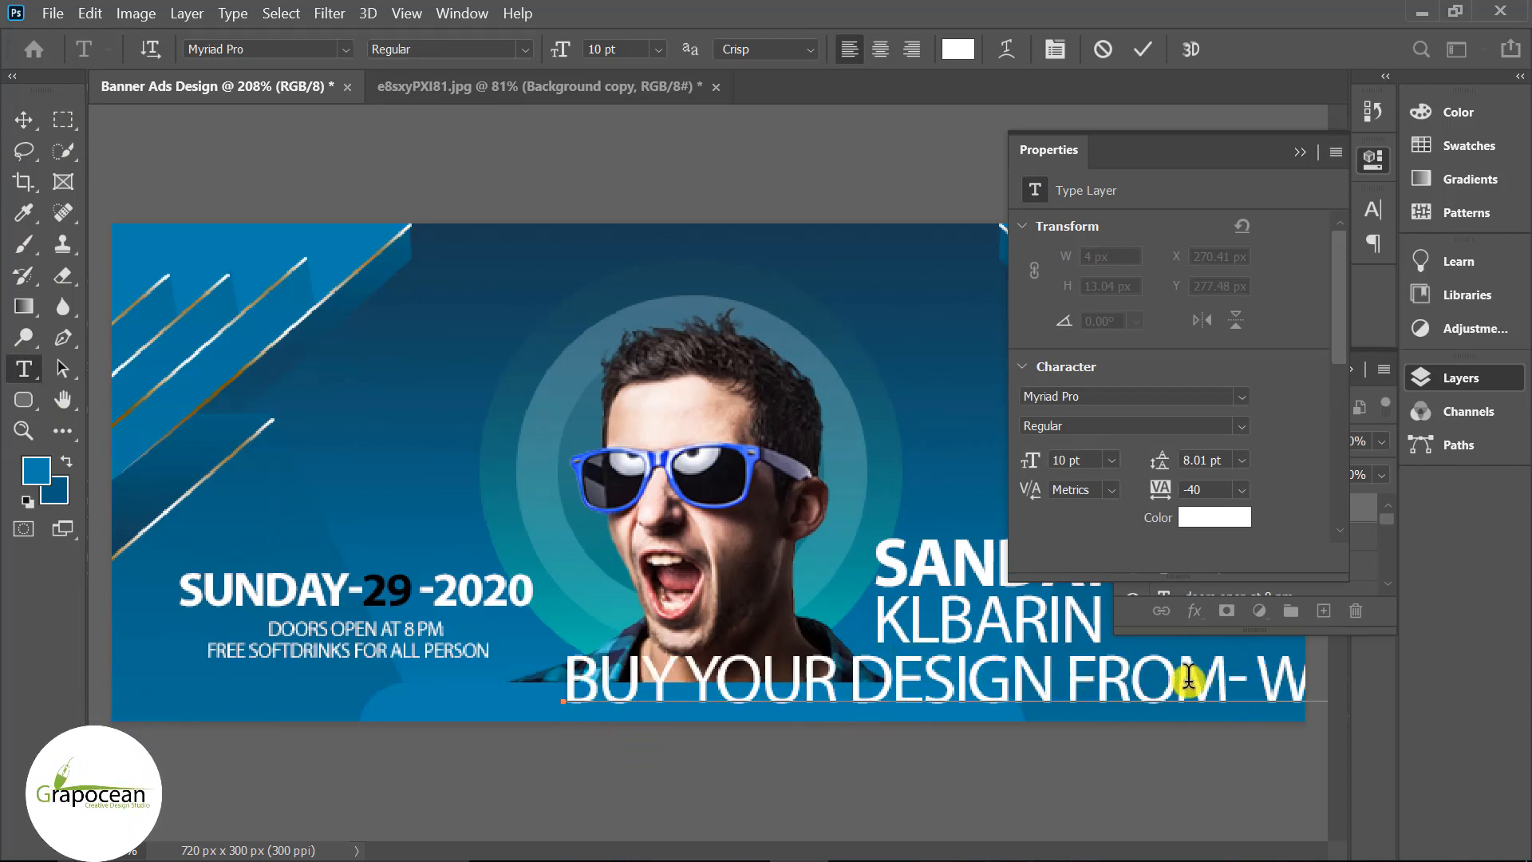
pyautogui.scroll(-3, 488, 699)
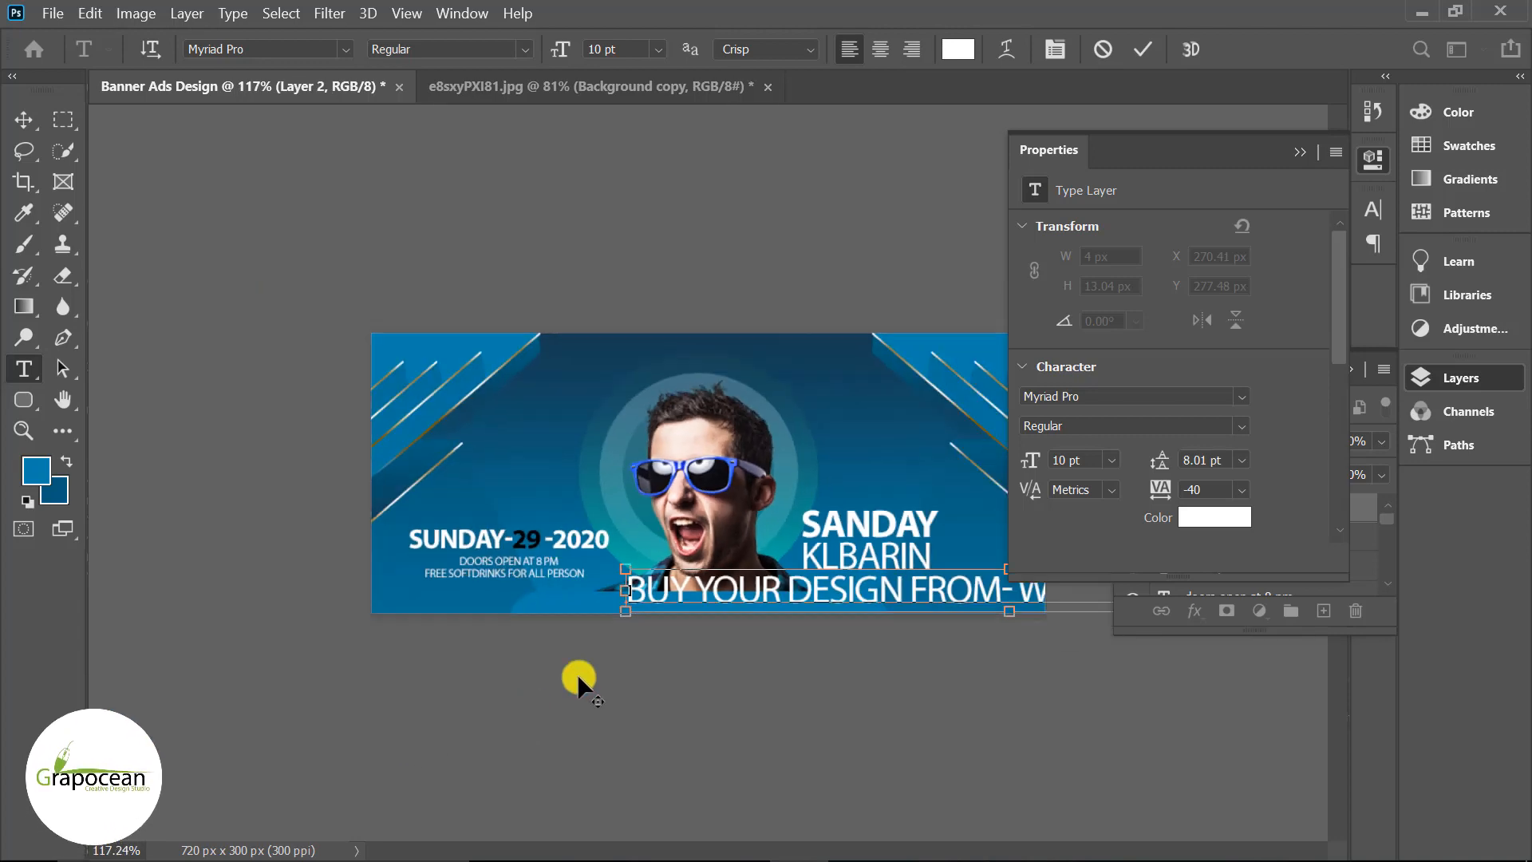
# - Reduce the website line to 4.01 pt and centre it on the rounded bar
pyautogui.moveTo(625, 590); pyautogui.dragTo(1527, 616)
pyautogui.moveTo(572, 48); pyautogui.dragTo(555, 47)
pyautogui.scroll(3, 713, 597)
pyautogui.hotkey('ctrl', 'Return')
pyautogui.press('v')
pyautogui.moveTo(746, 599); pyautogui.dragTo(600, 616)
pyautogui.press('t')
pyautogui.moveTo(701, 608); pyautogui.dragTo(1055, 627)
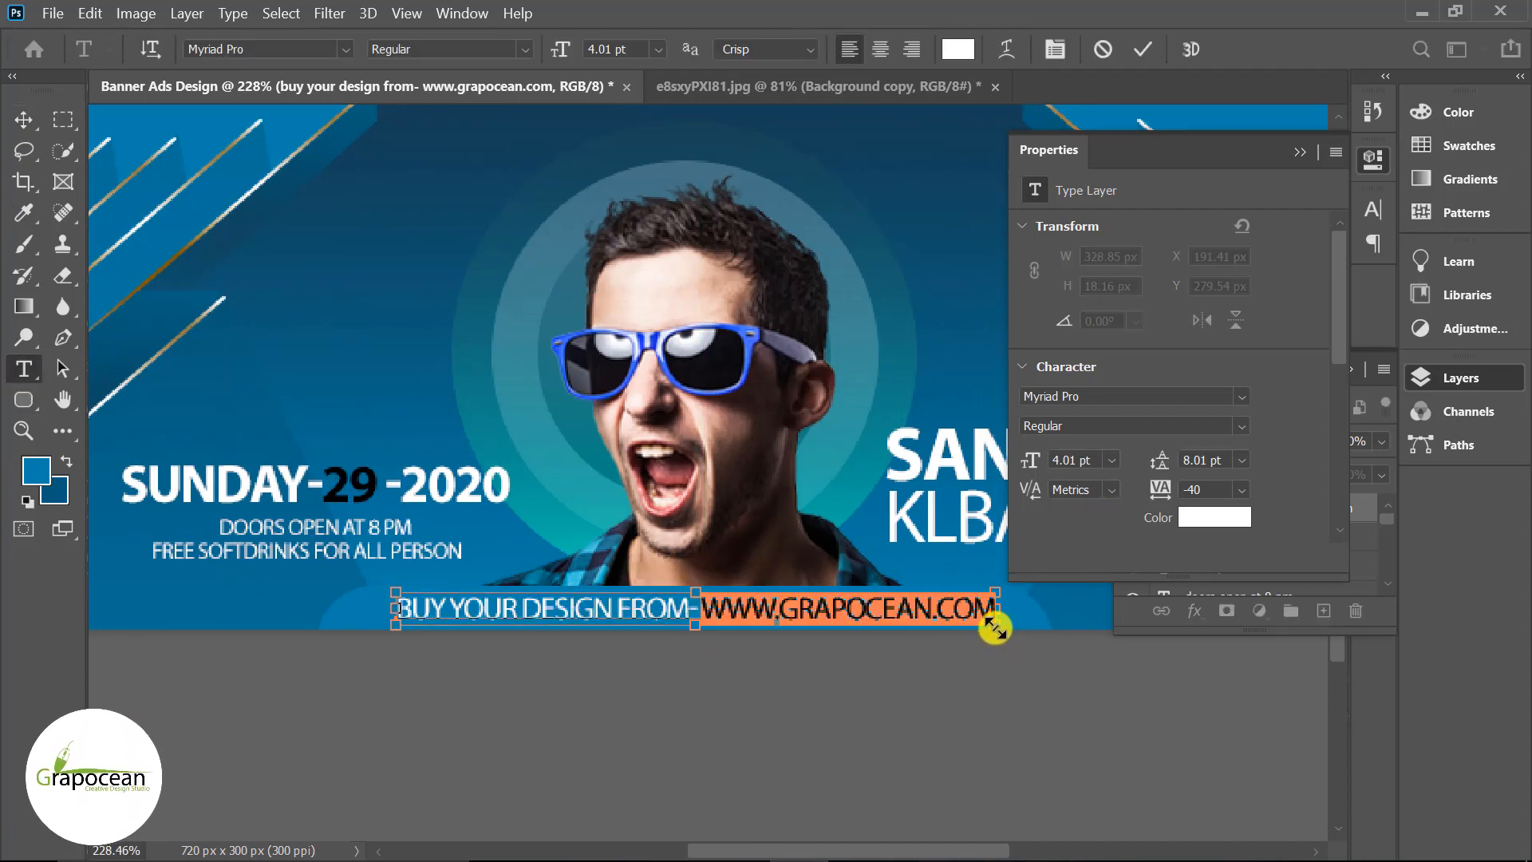
pyautogui.press('BackSpace')
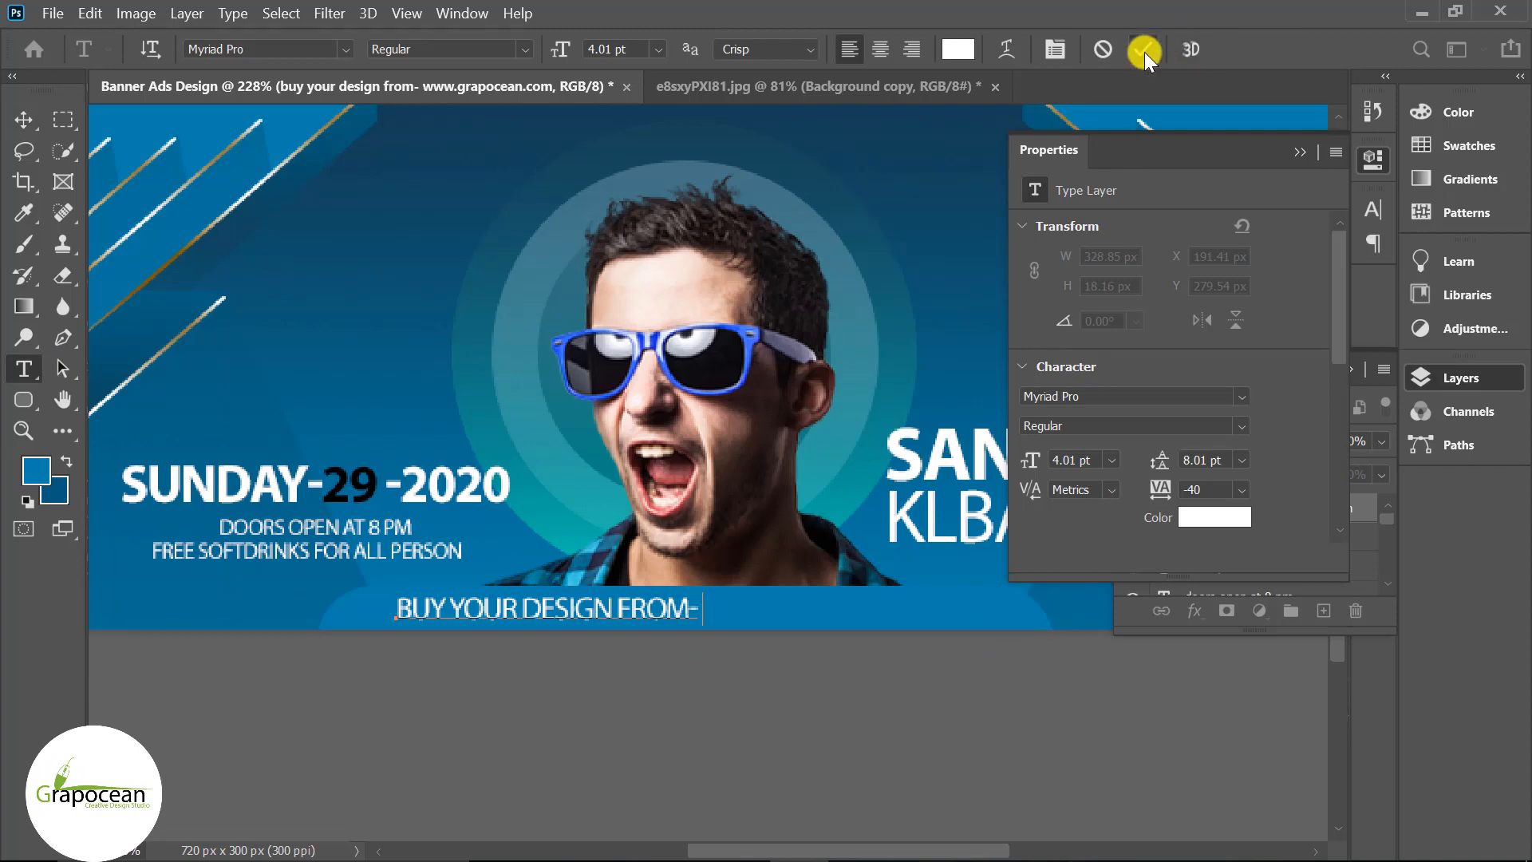
pyautogui.click(1142, 48)
pyautogui.click(1445, 376)
pyautogui.click(1445, 376)
pyautogui.click(732, 618)
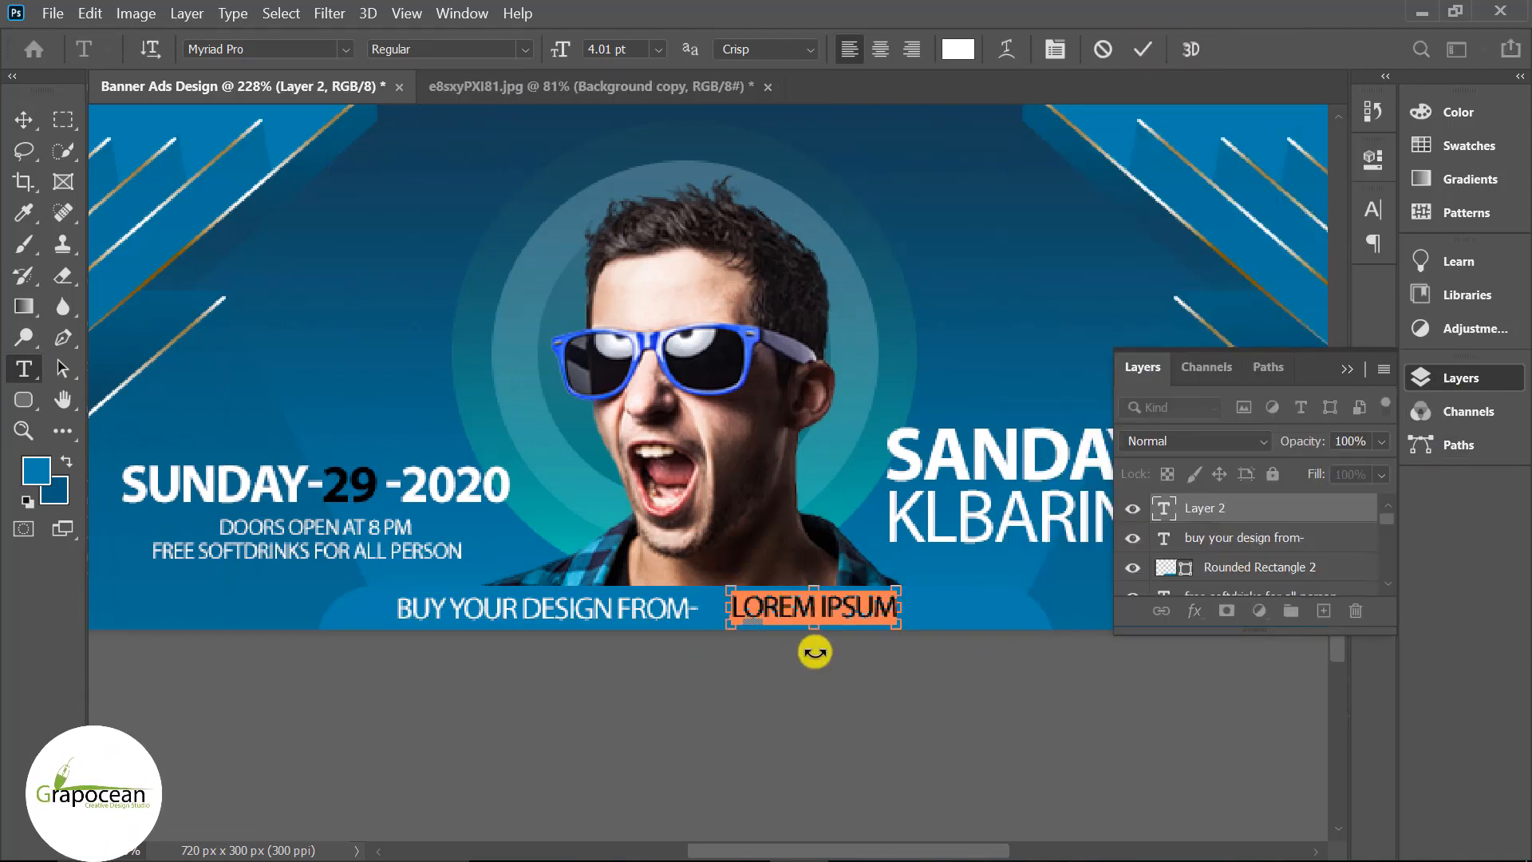
pyautogui.moveTo(1024, 611); pyautogui.dragTo(487, 529)
pyautogui.click(1372, 206)
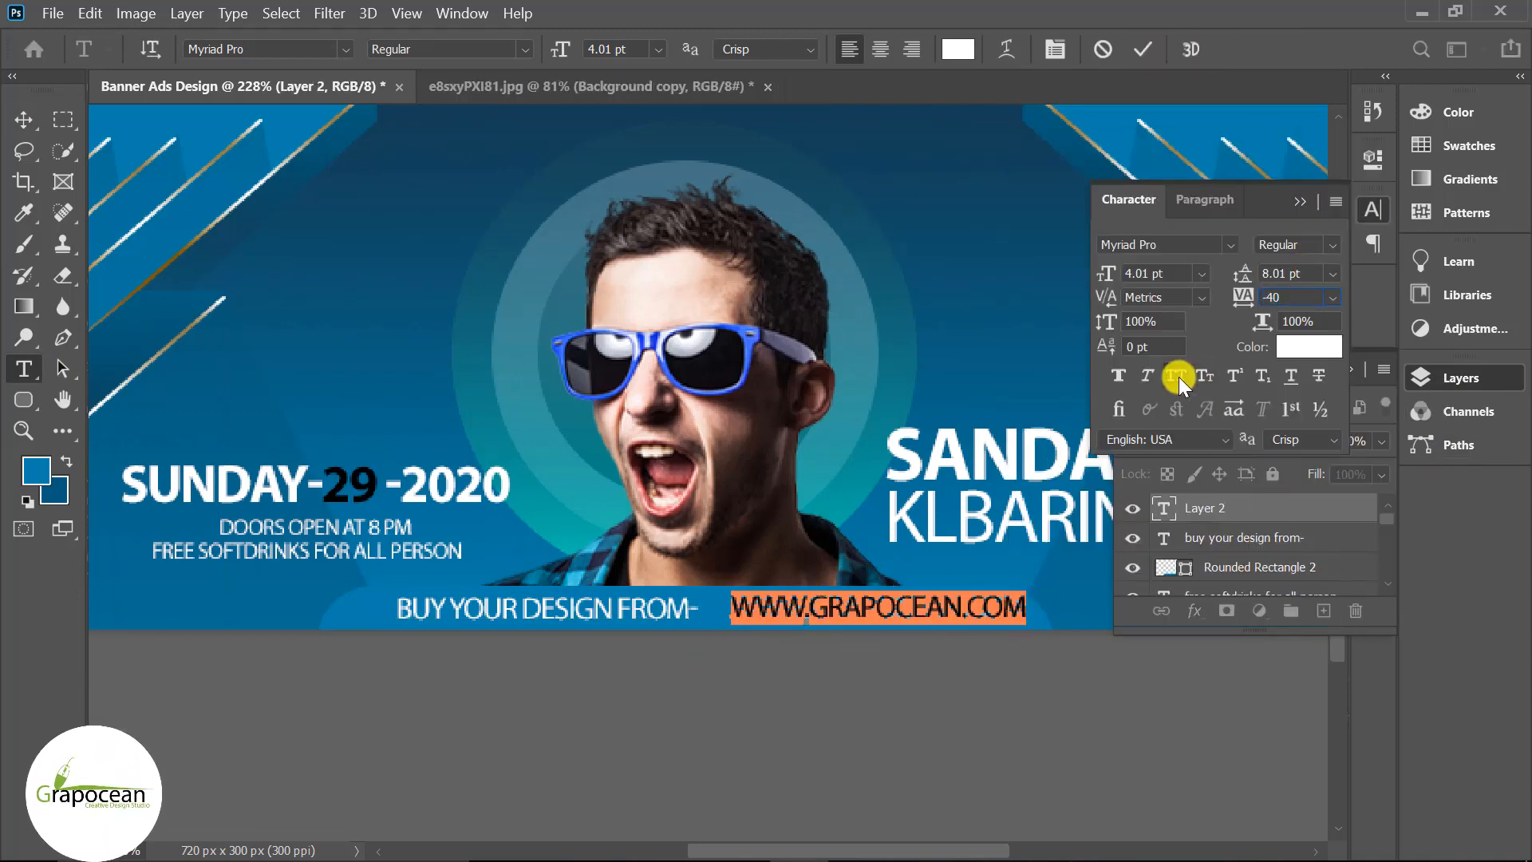
pyautogui.click(24, 120)
# - Nudge the "buy your design from-" text slightly left and set its font style to Bold
pyautogui.click(316, 527)
pyautogui.moveTo(528, 614); pyautogui.dragTo(517, 614)
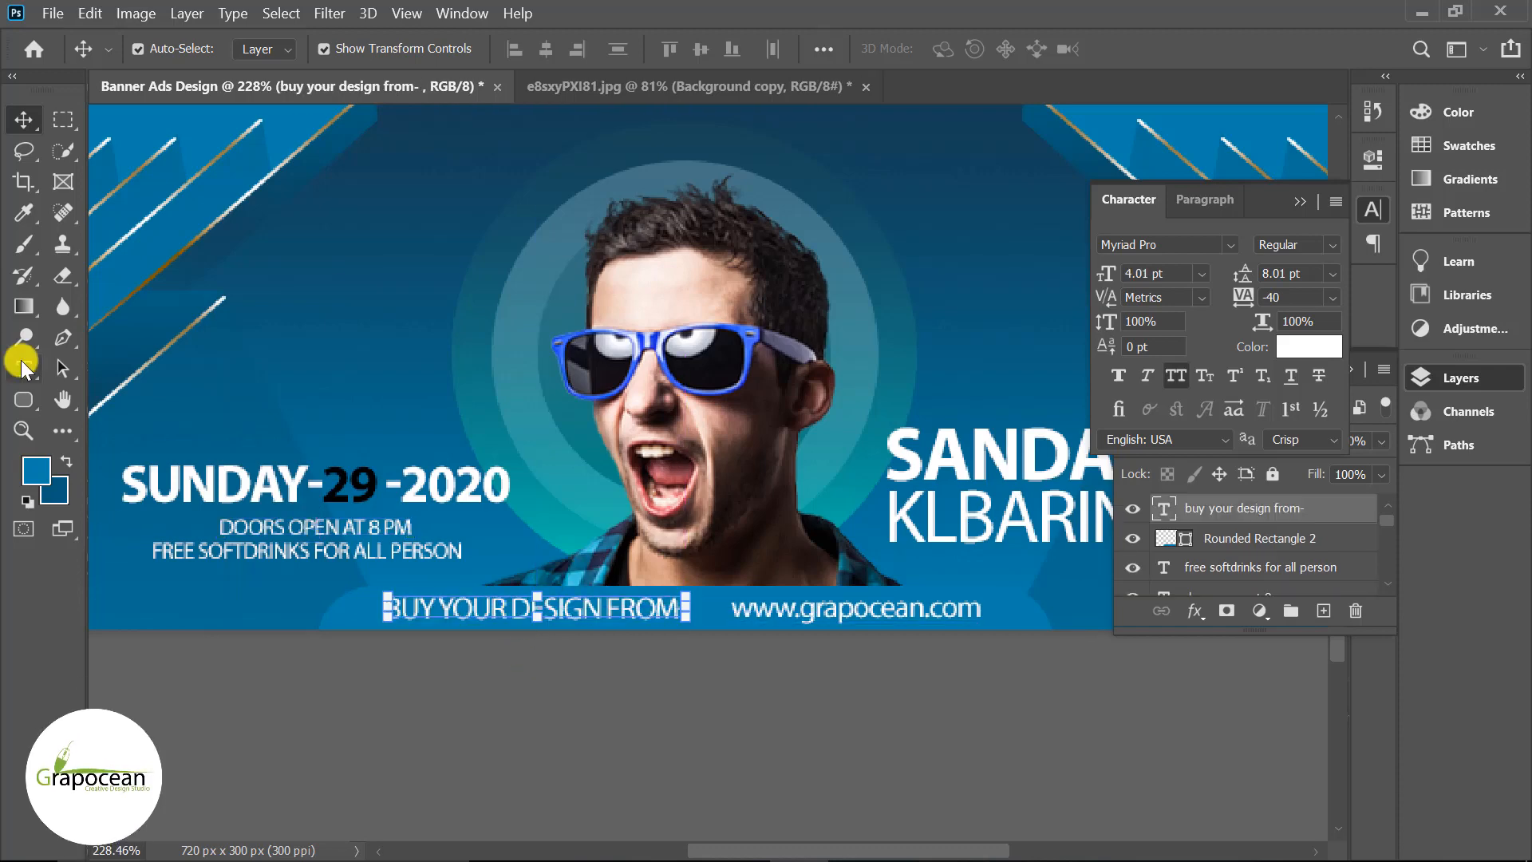
pyautogui.click(24, 369)
pyautogui.tripleClick(626, 610)
pyautogui.click(24, 120)
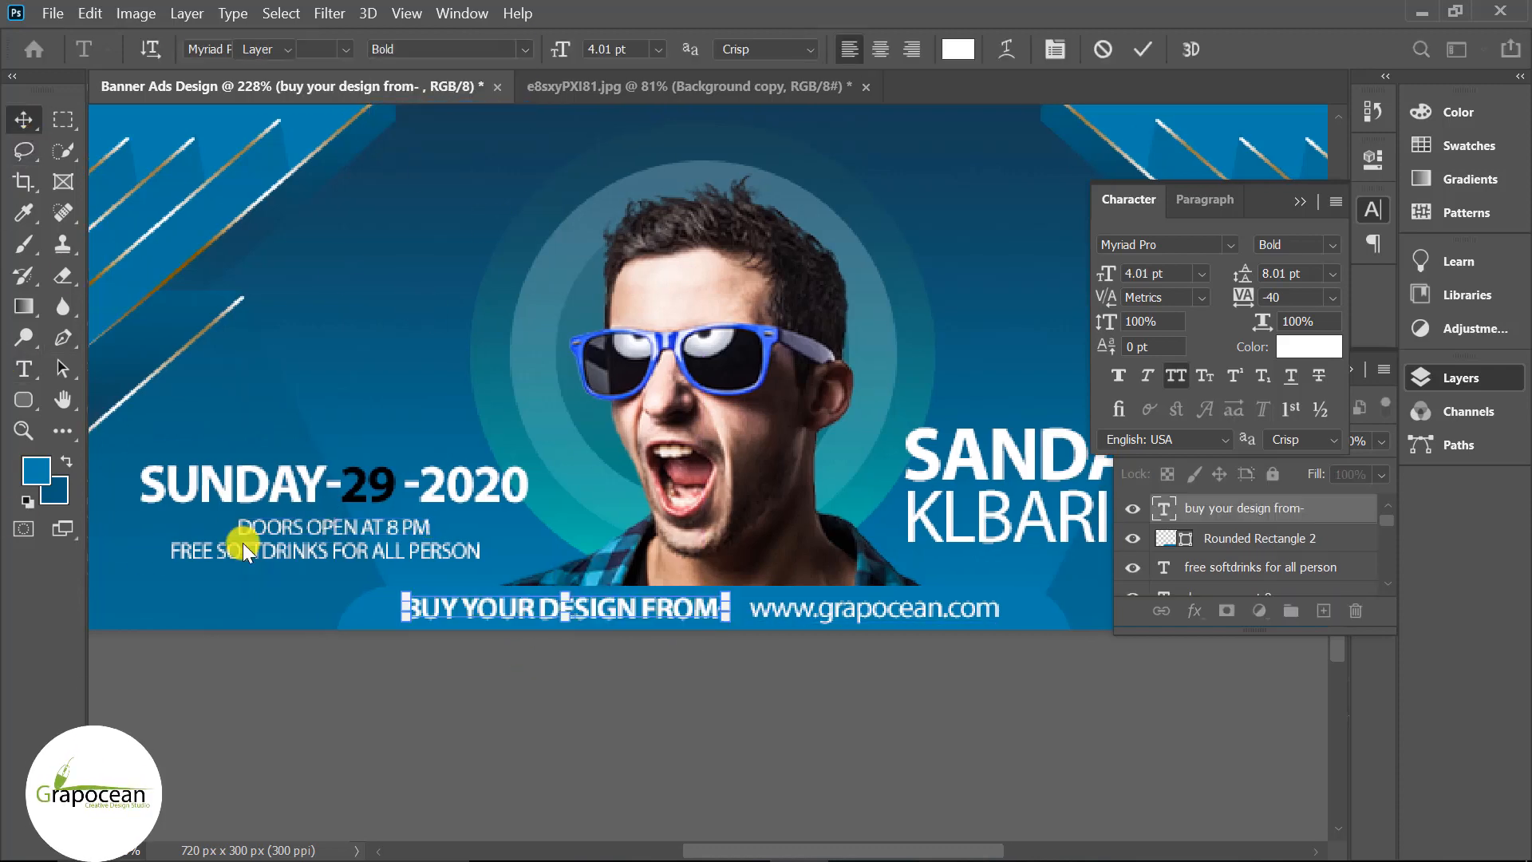
# - Shift the bold "buy your design from-" text about 5 px right, closer to the web address
pyautogui.click(243, 542)
pyautogui.click(658, 720)
pyautogui.moveTo(650, 611); pyautogui.dragTo(665, 614)
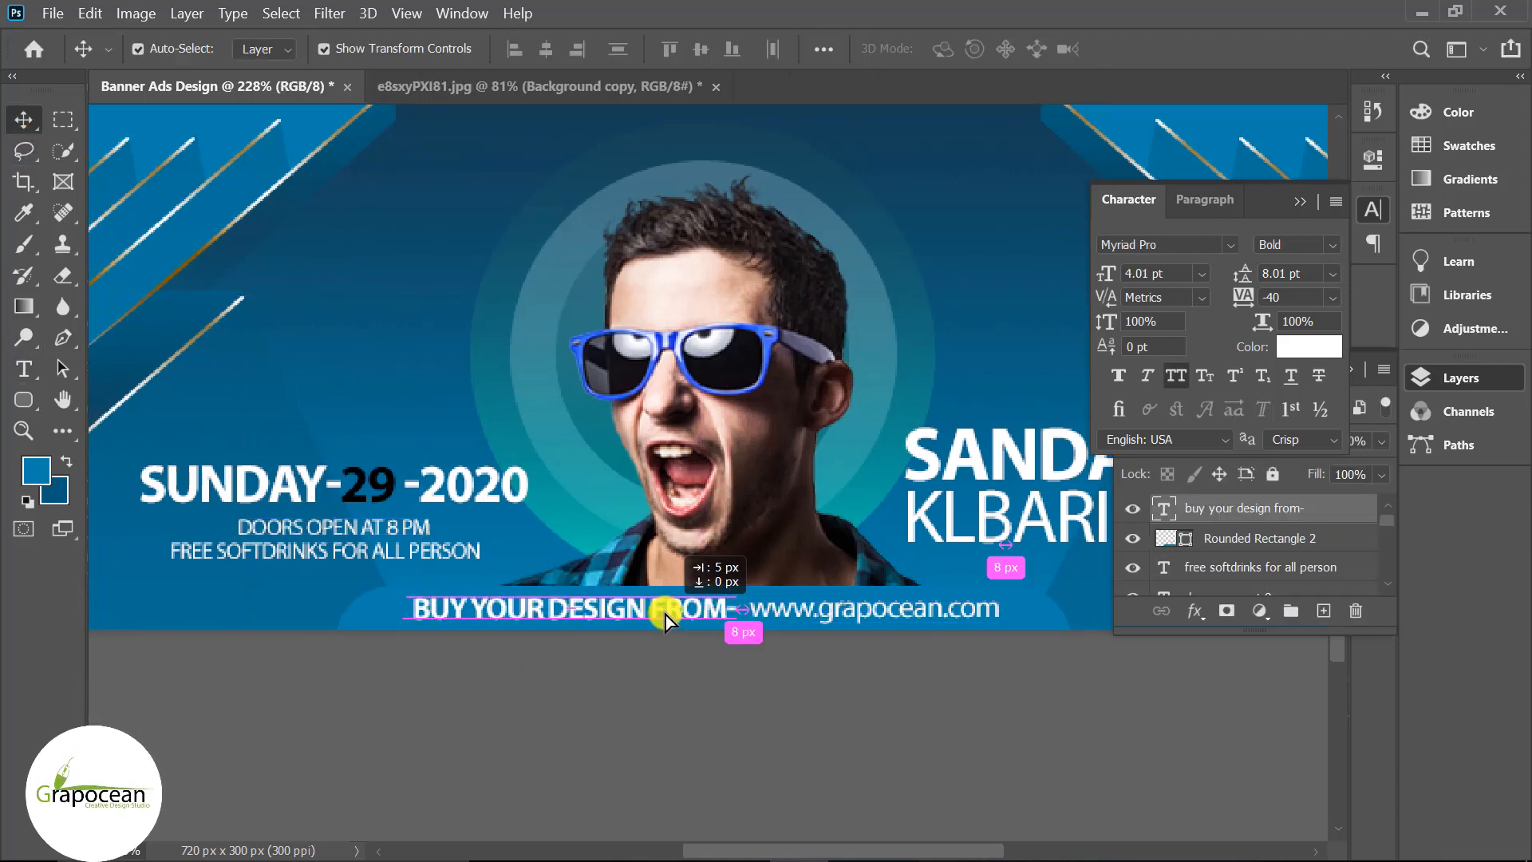